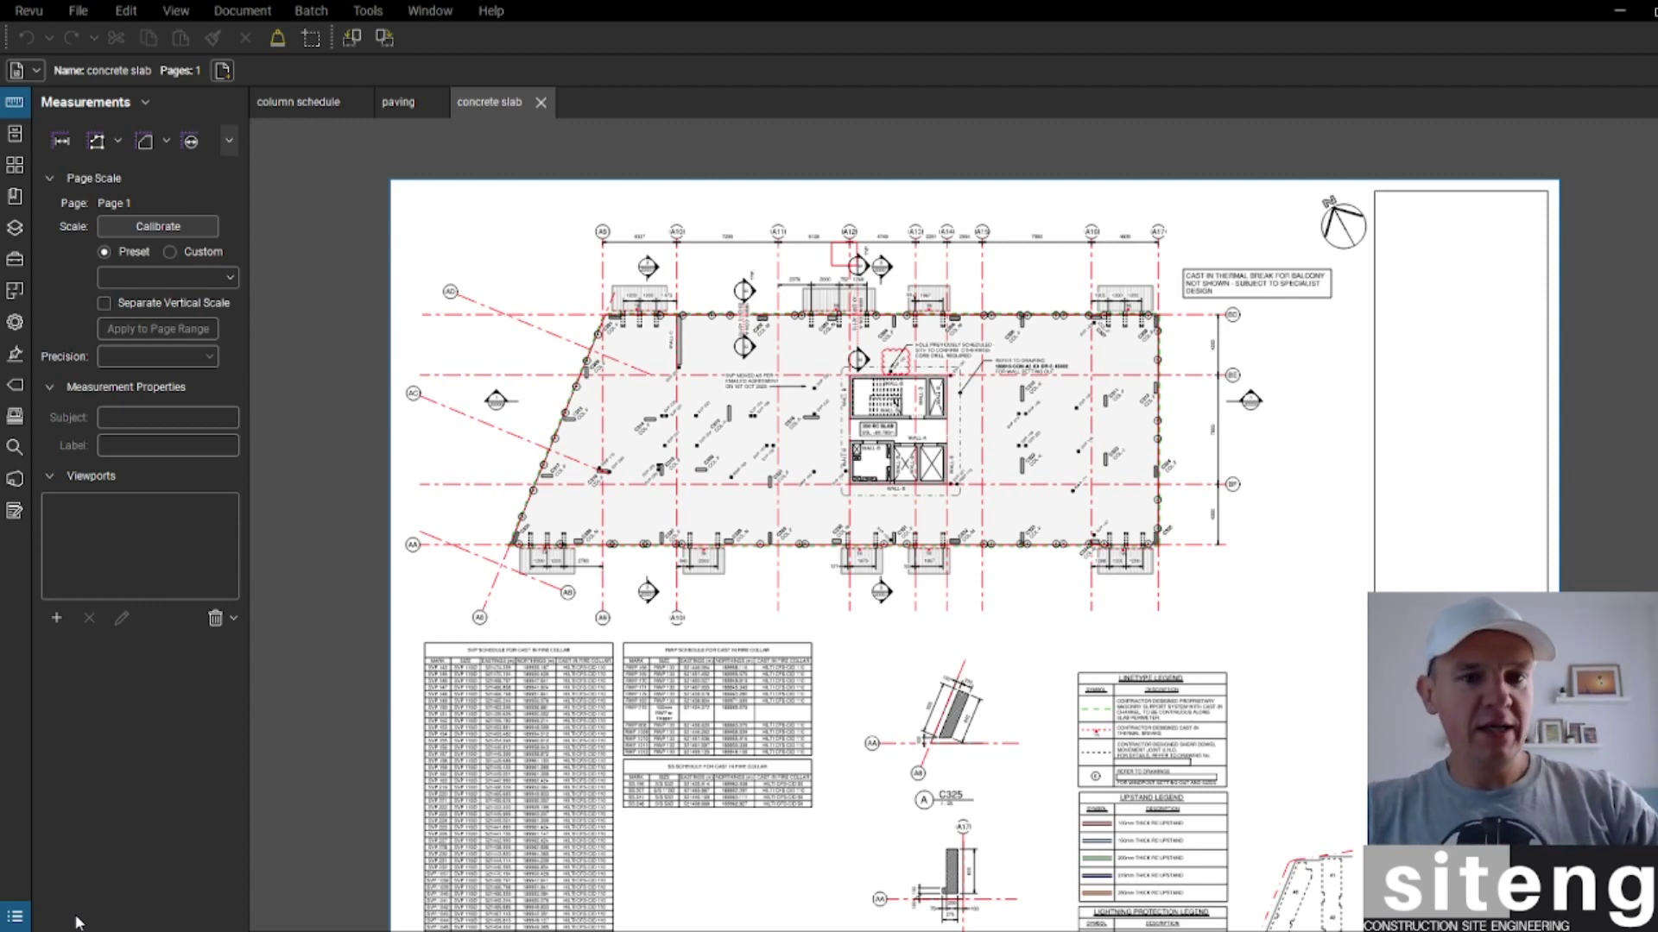
Step: Browse the markup and measuring tool lists, hiding and restoring the Measurements panel
click(368, 10)
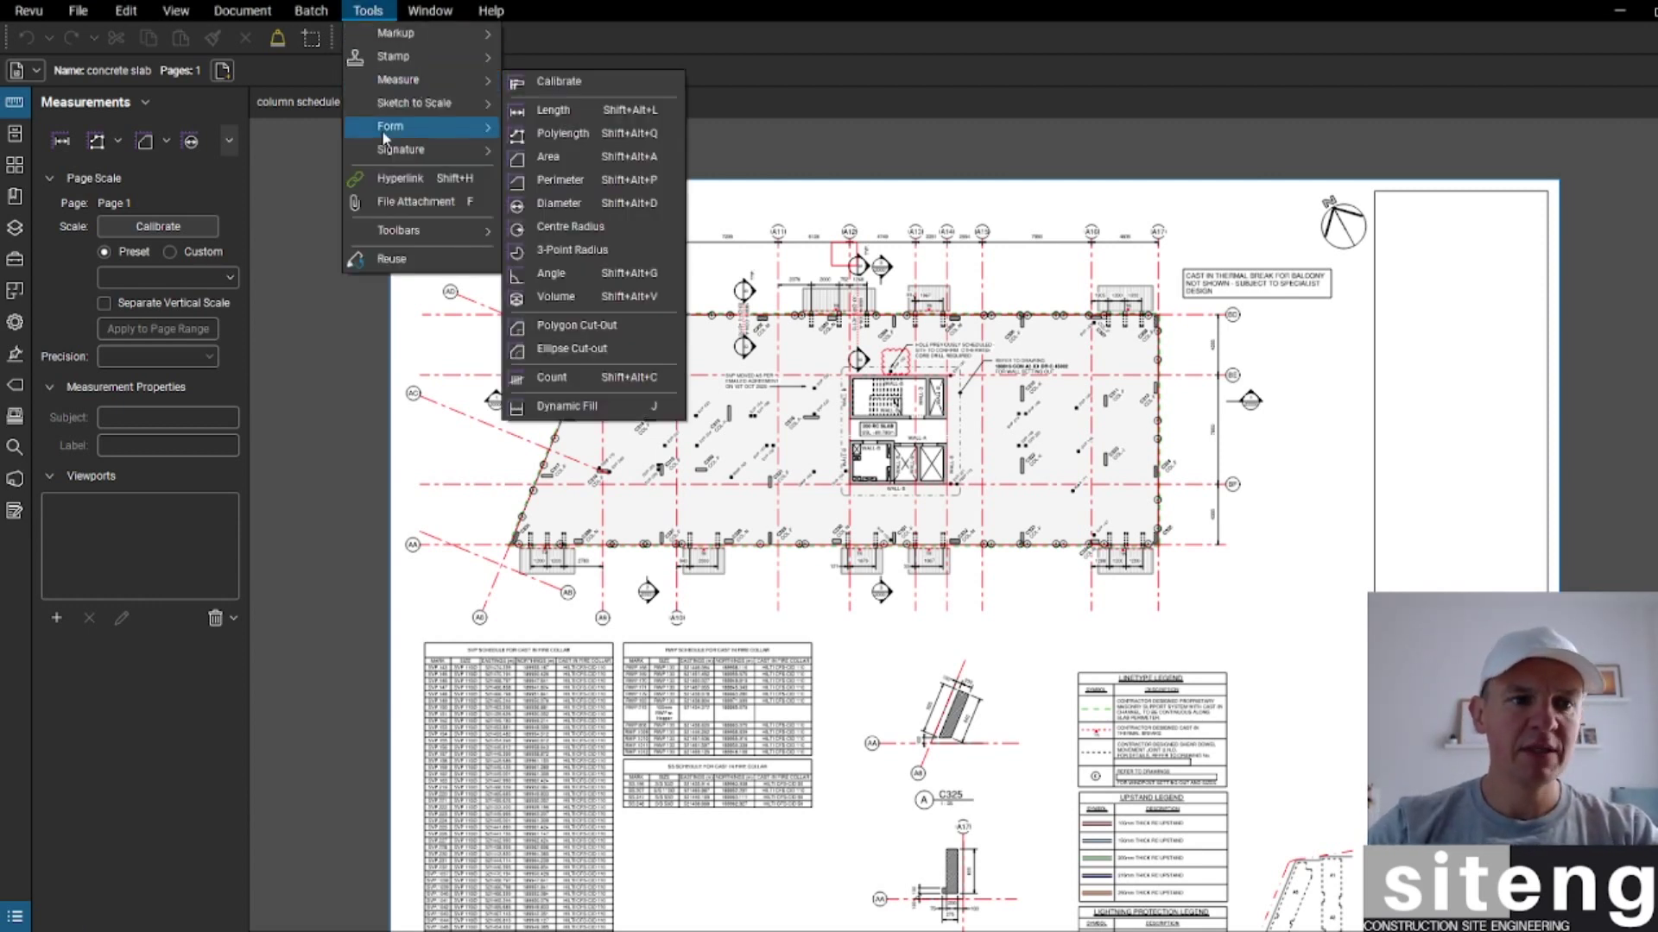
click(178, 179)
click(177, 179)
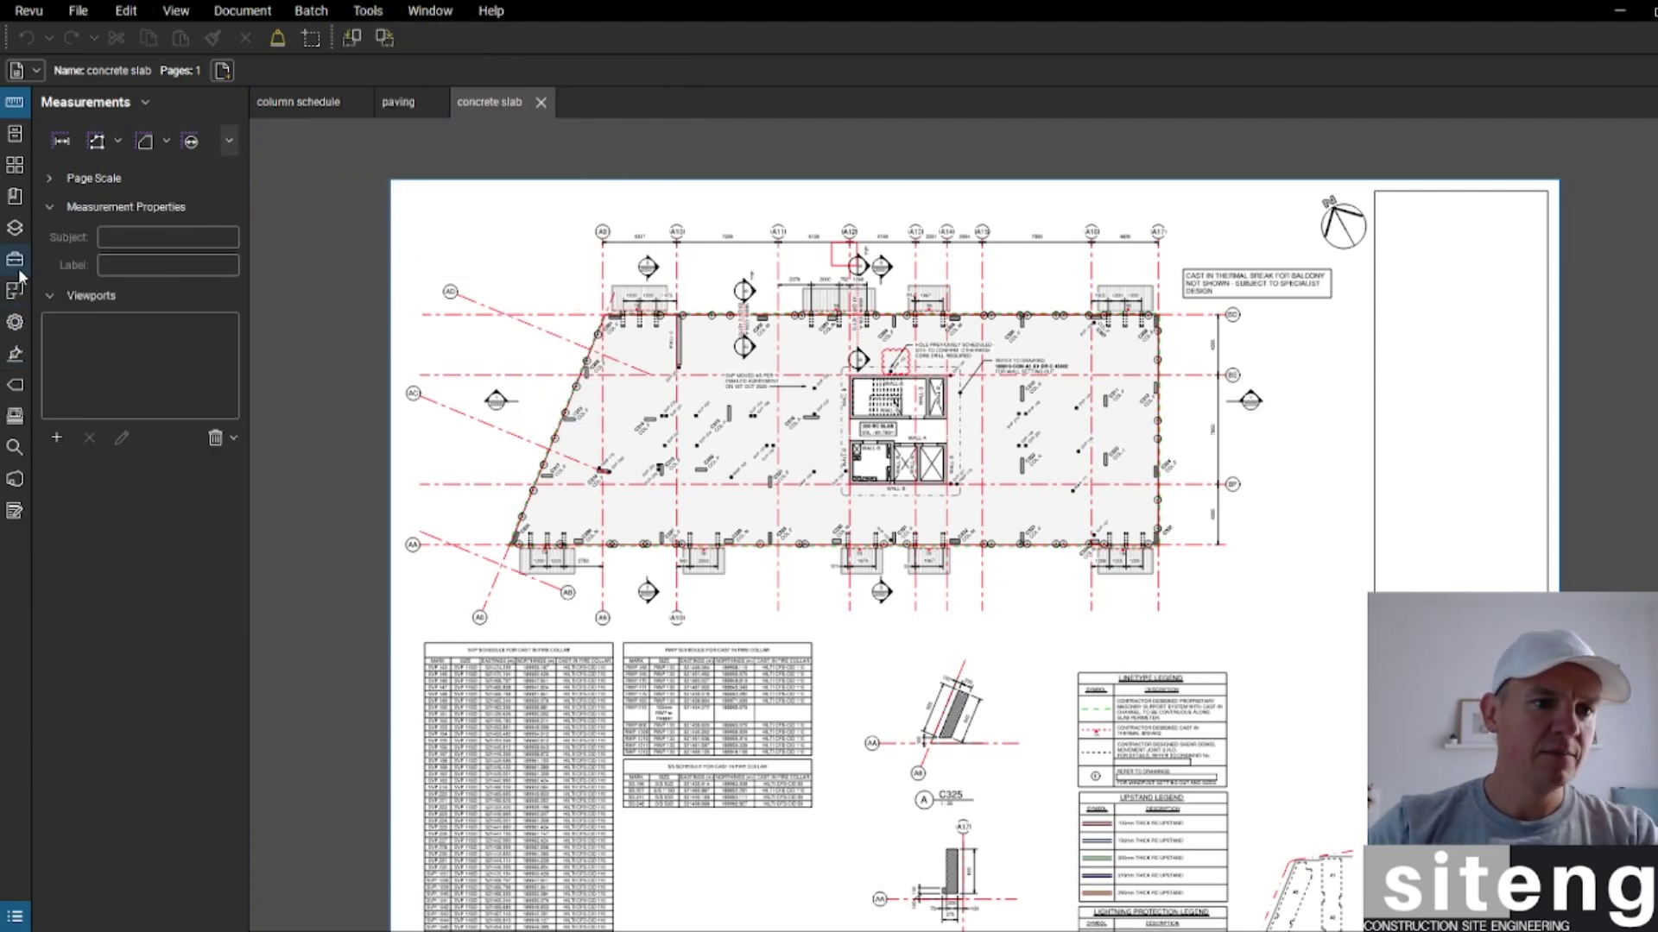
click(17, 104)
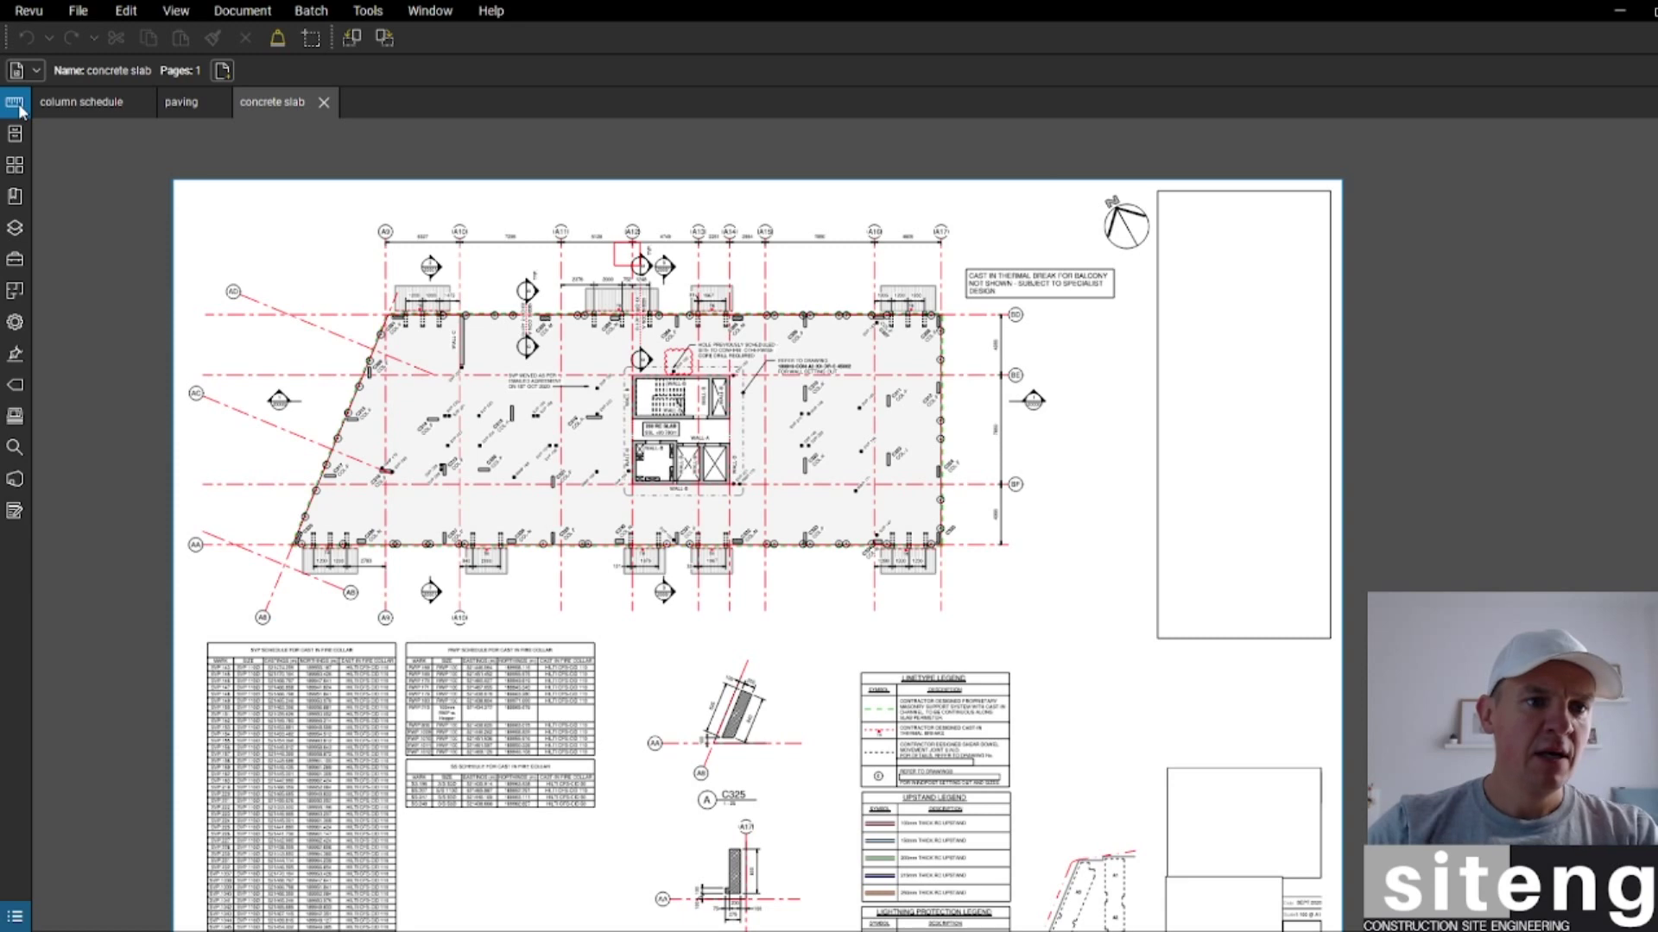
click(18, 104)
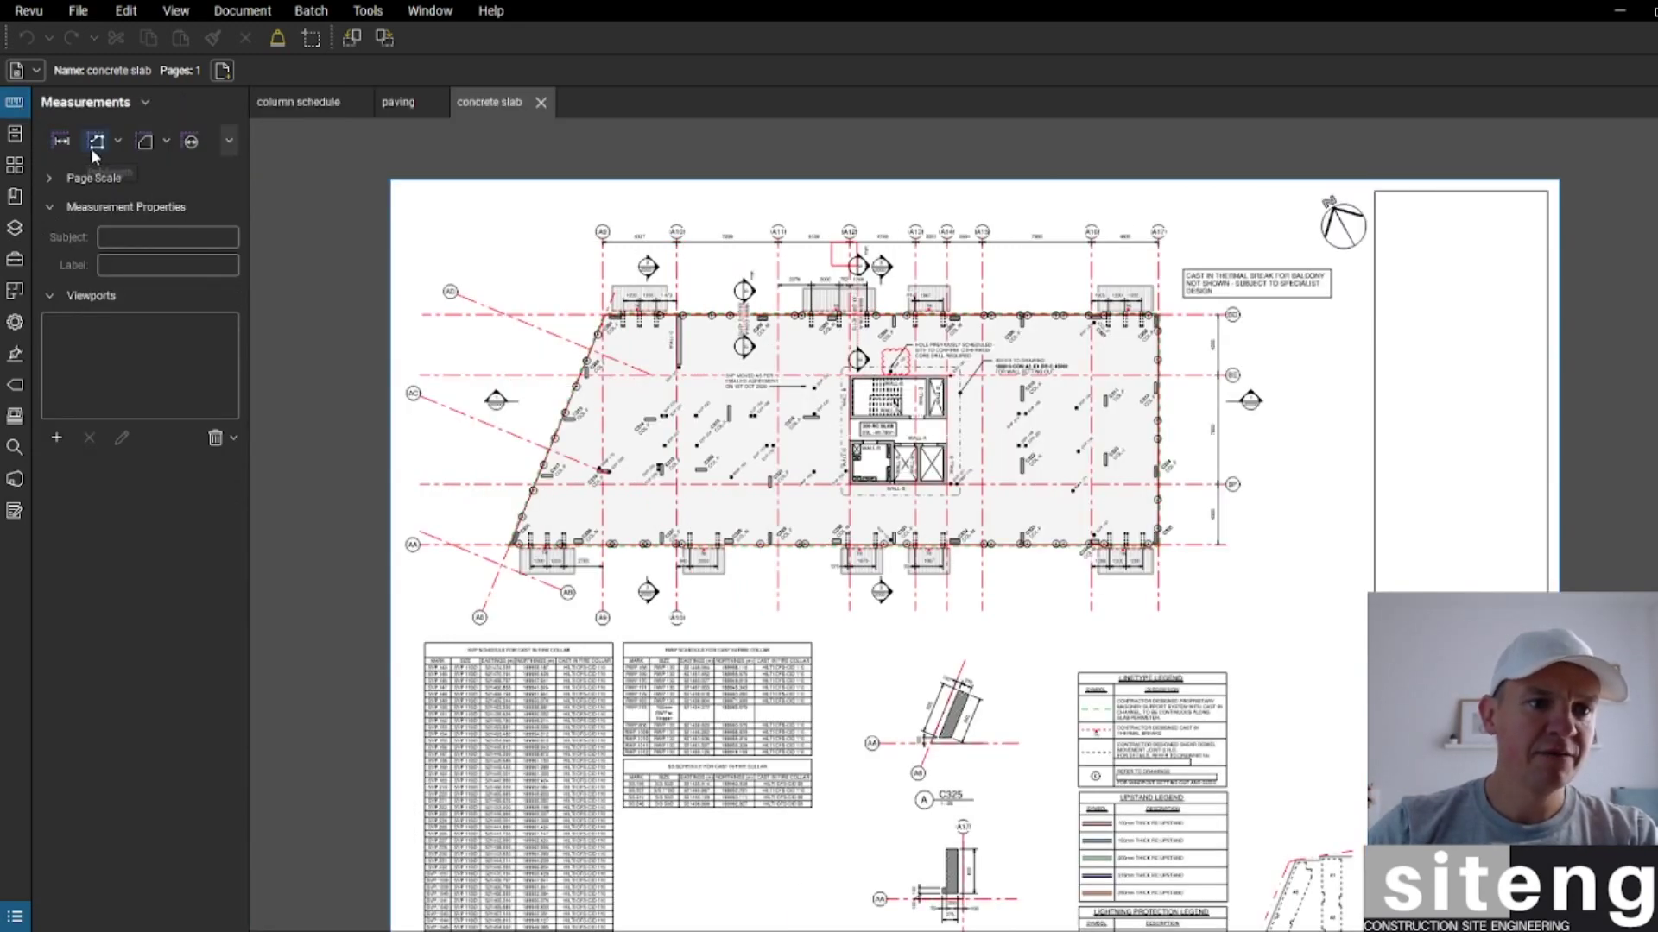
click(370, 12)
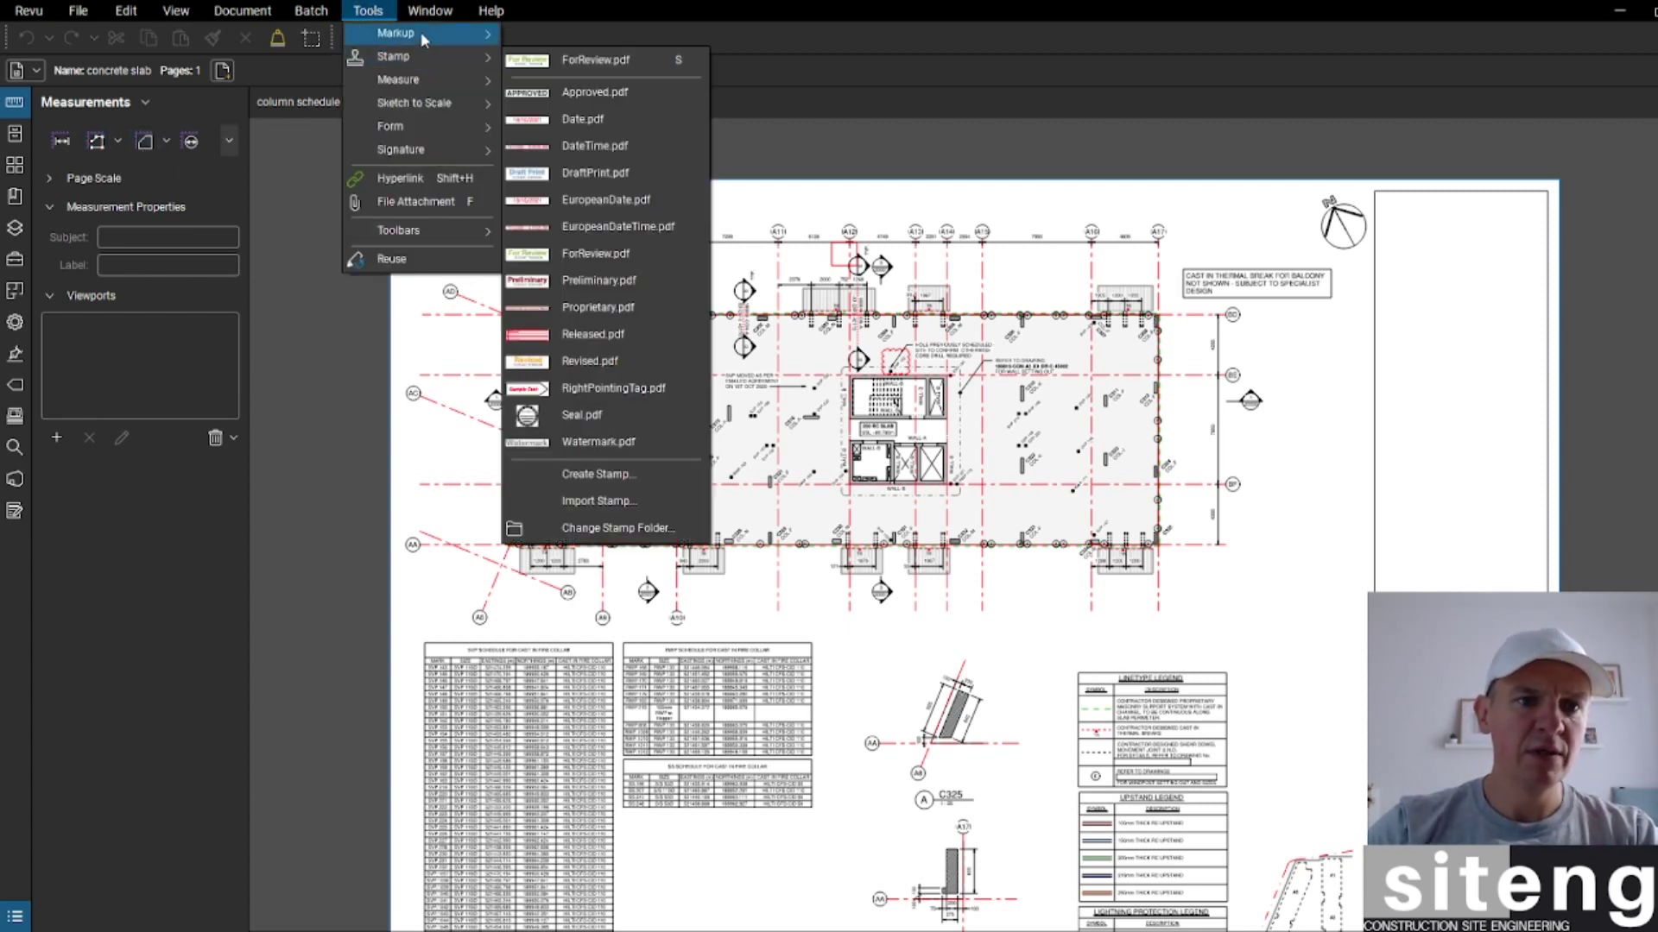
mouse_move(438, 83)
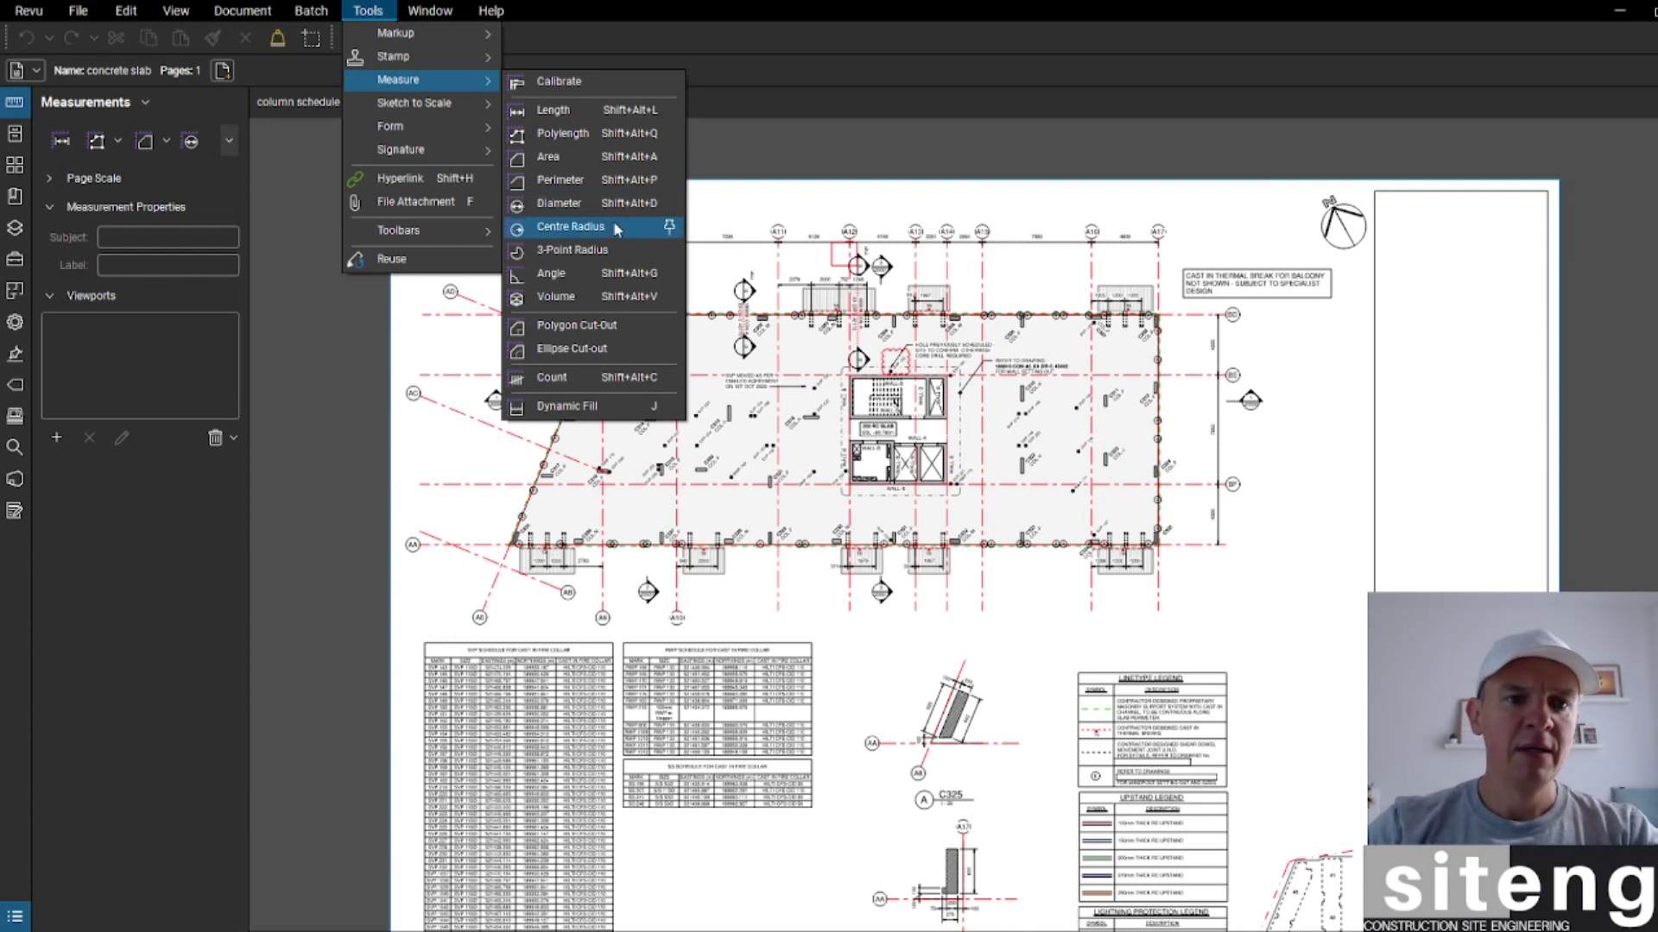
click(617, 132)
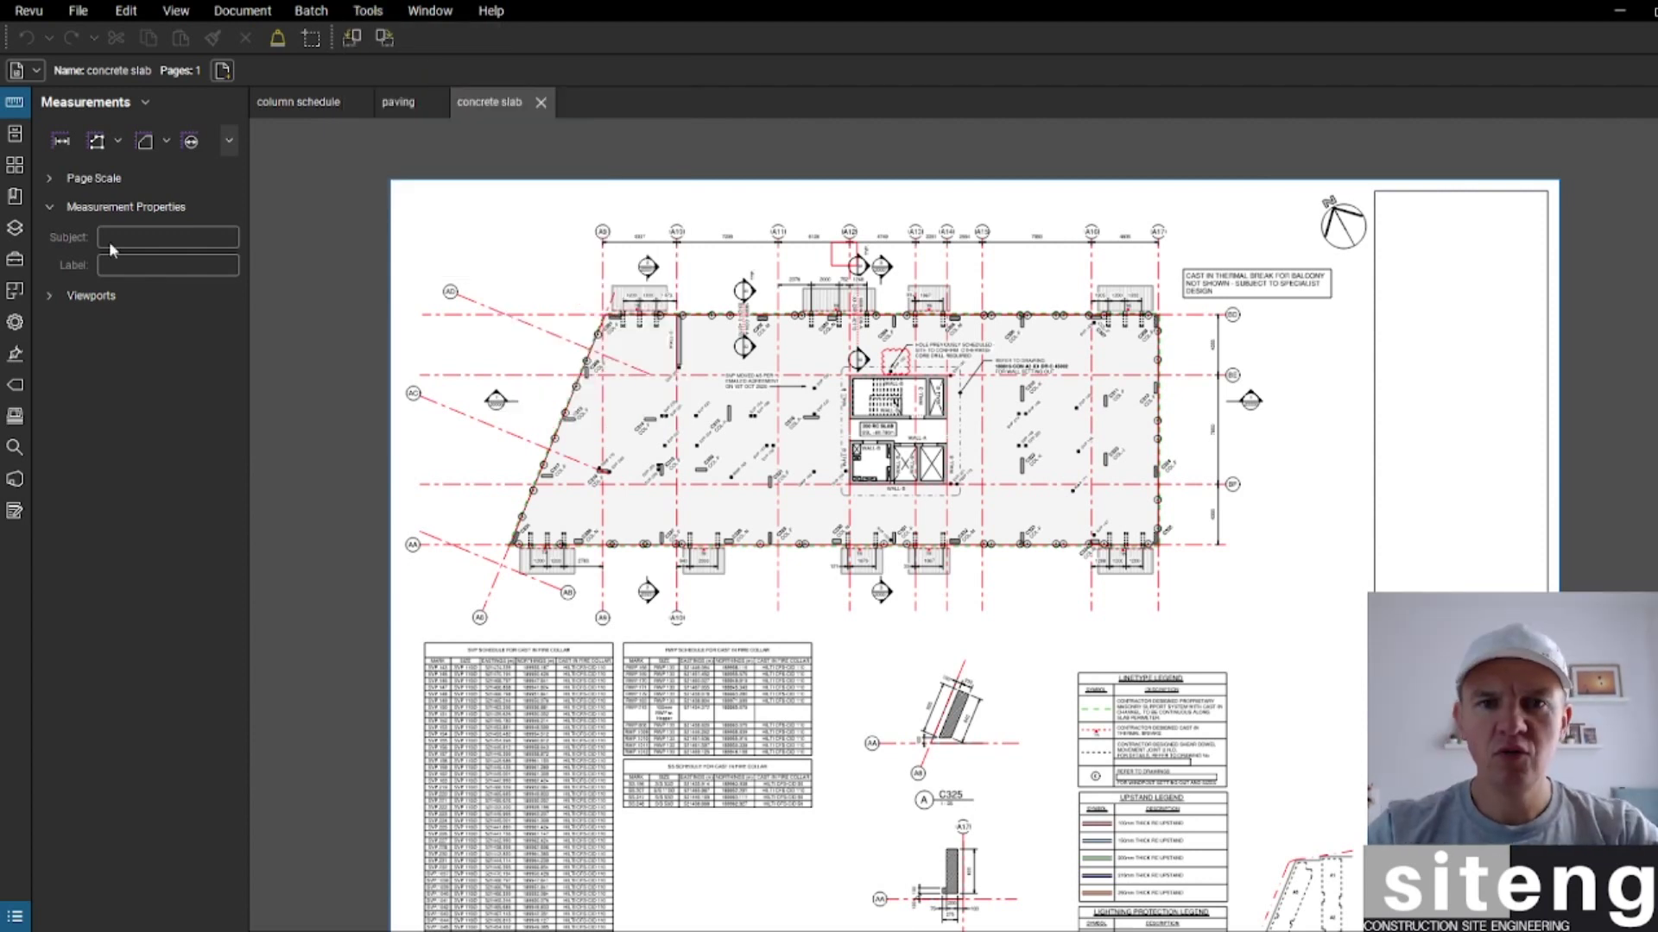
Step: Expand Page Scale and zoom into the title block showing Scale 1:100 @ A1
click(52, 211)
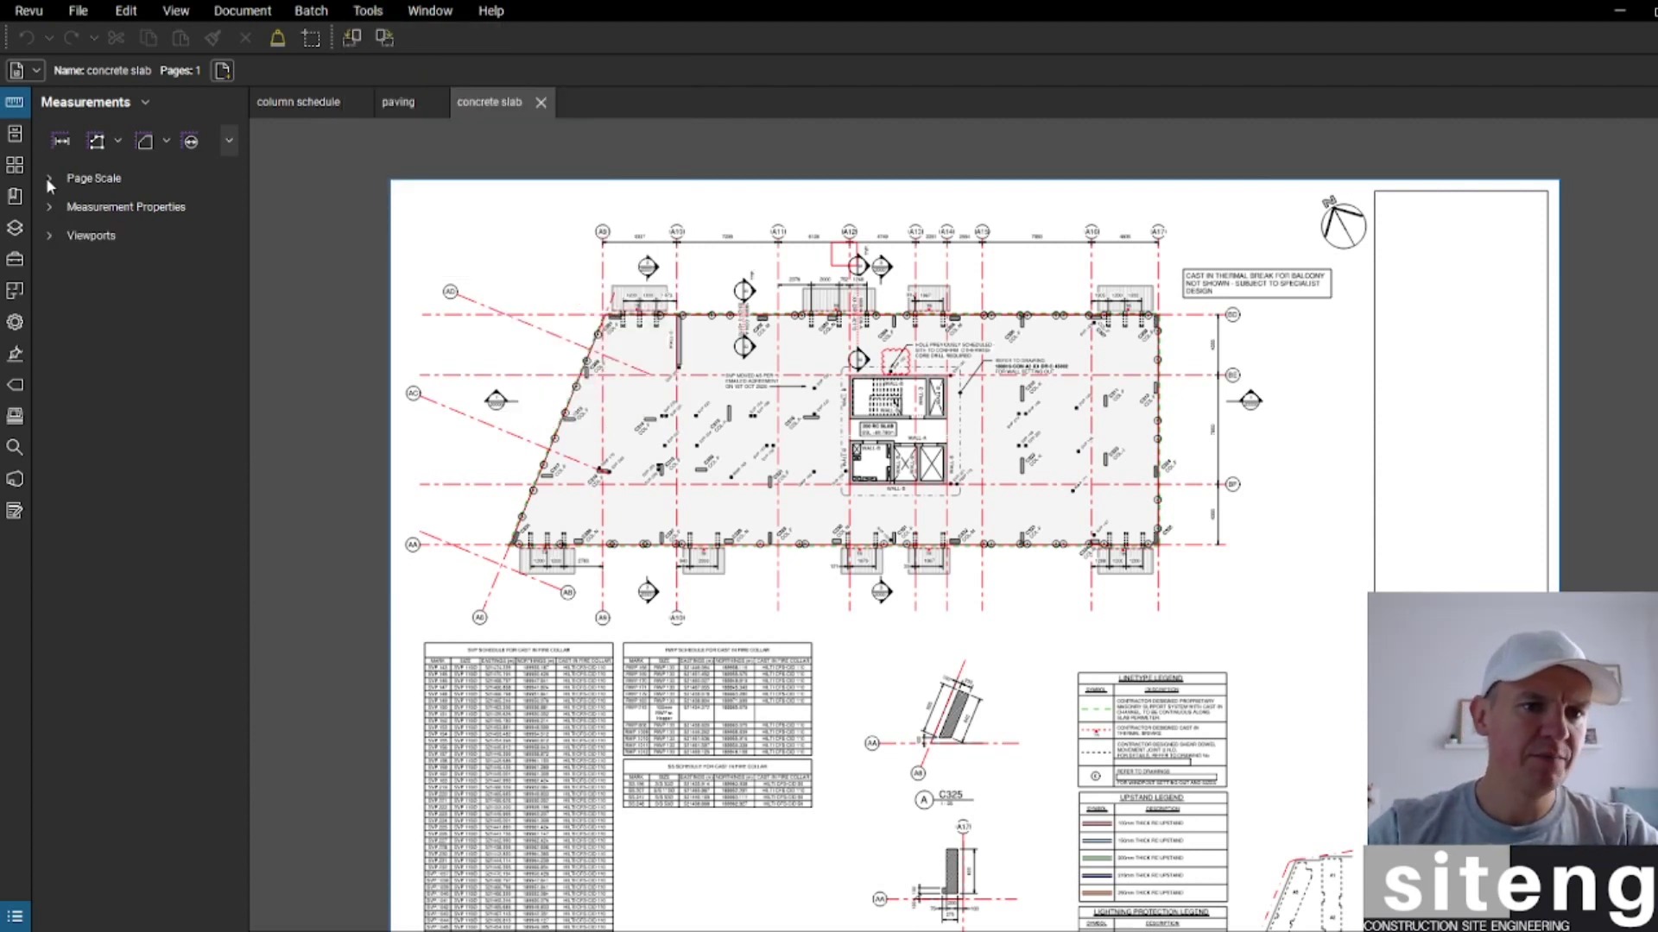
click(45, 177)
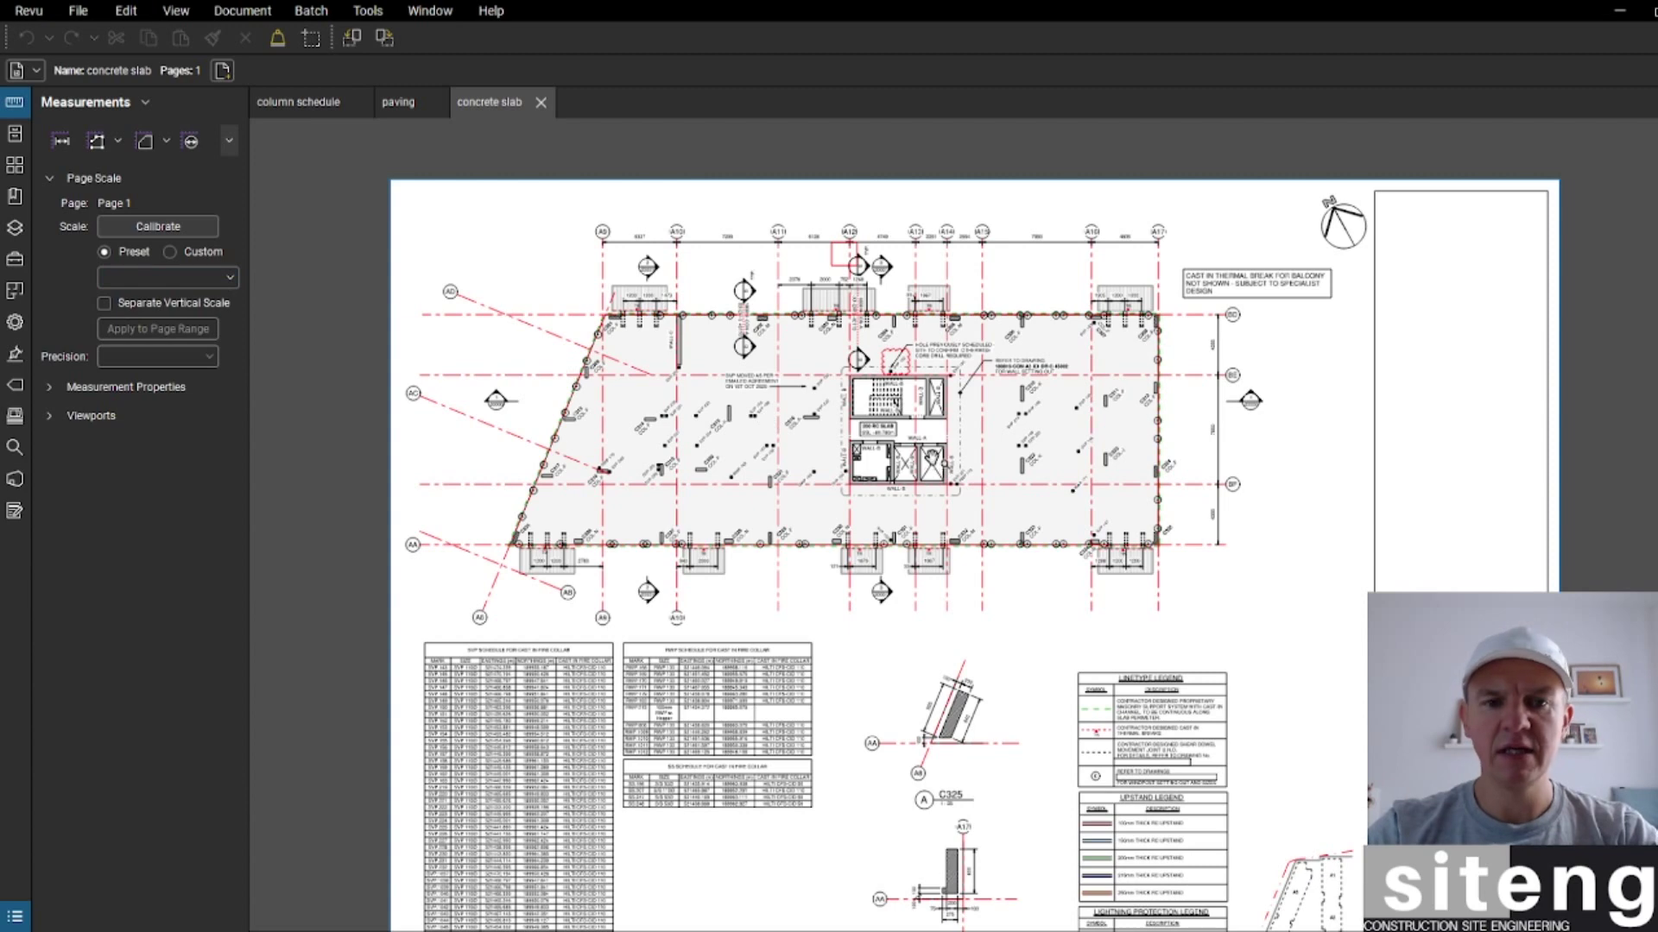
scroll(852, 376, down, 1)
scroll(852, 377, up, 3)
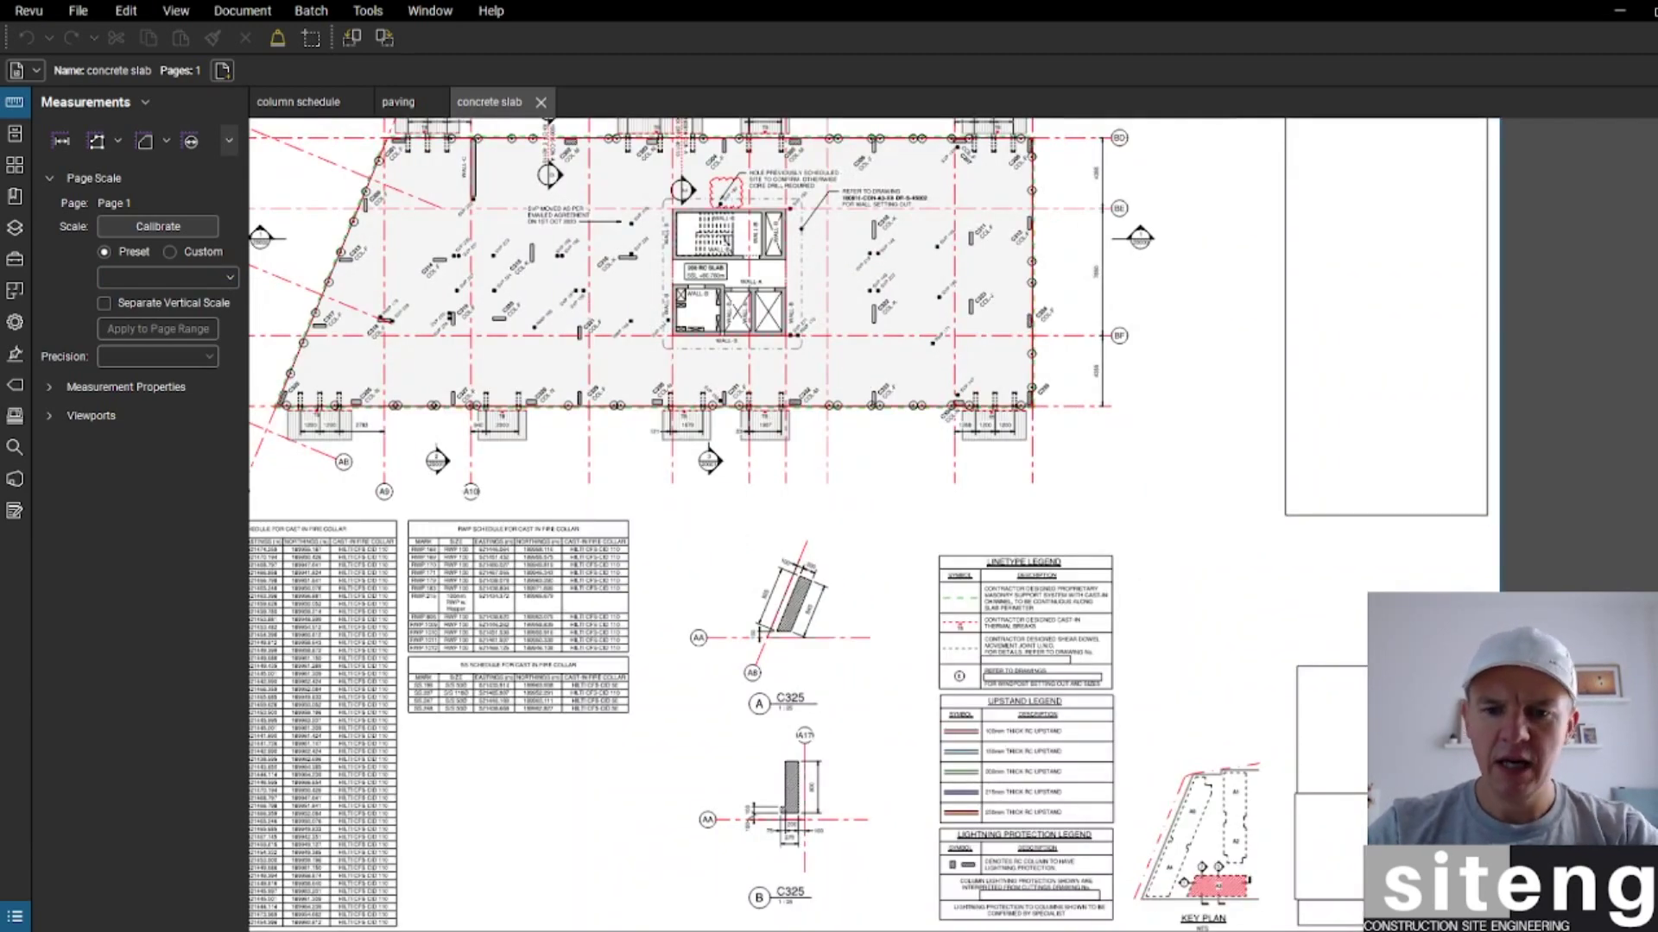
scroll(1162, 553, up, 10)
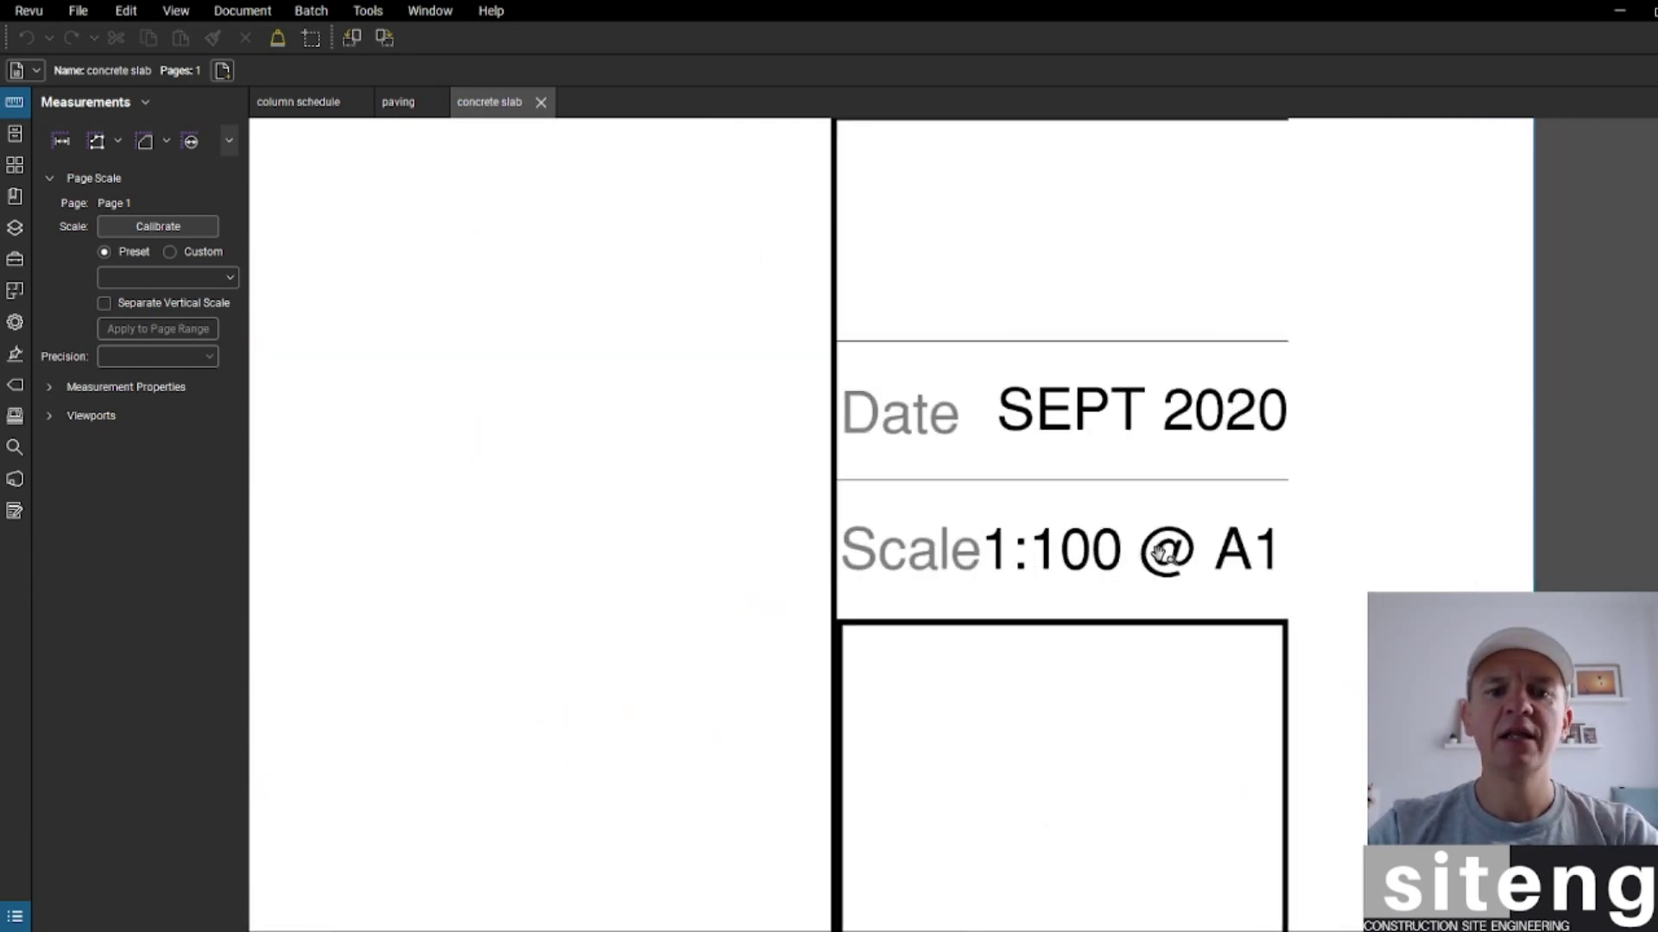
scroll(1160, 552, up, 2)
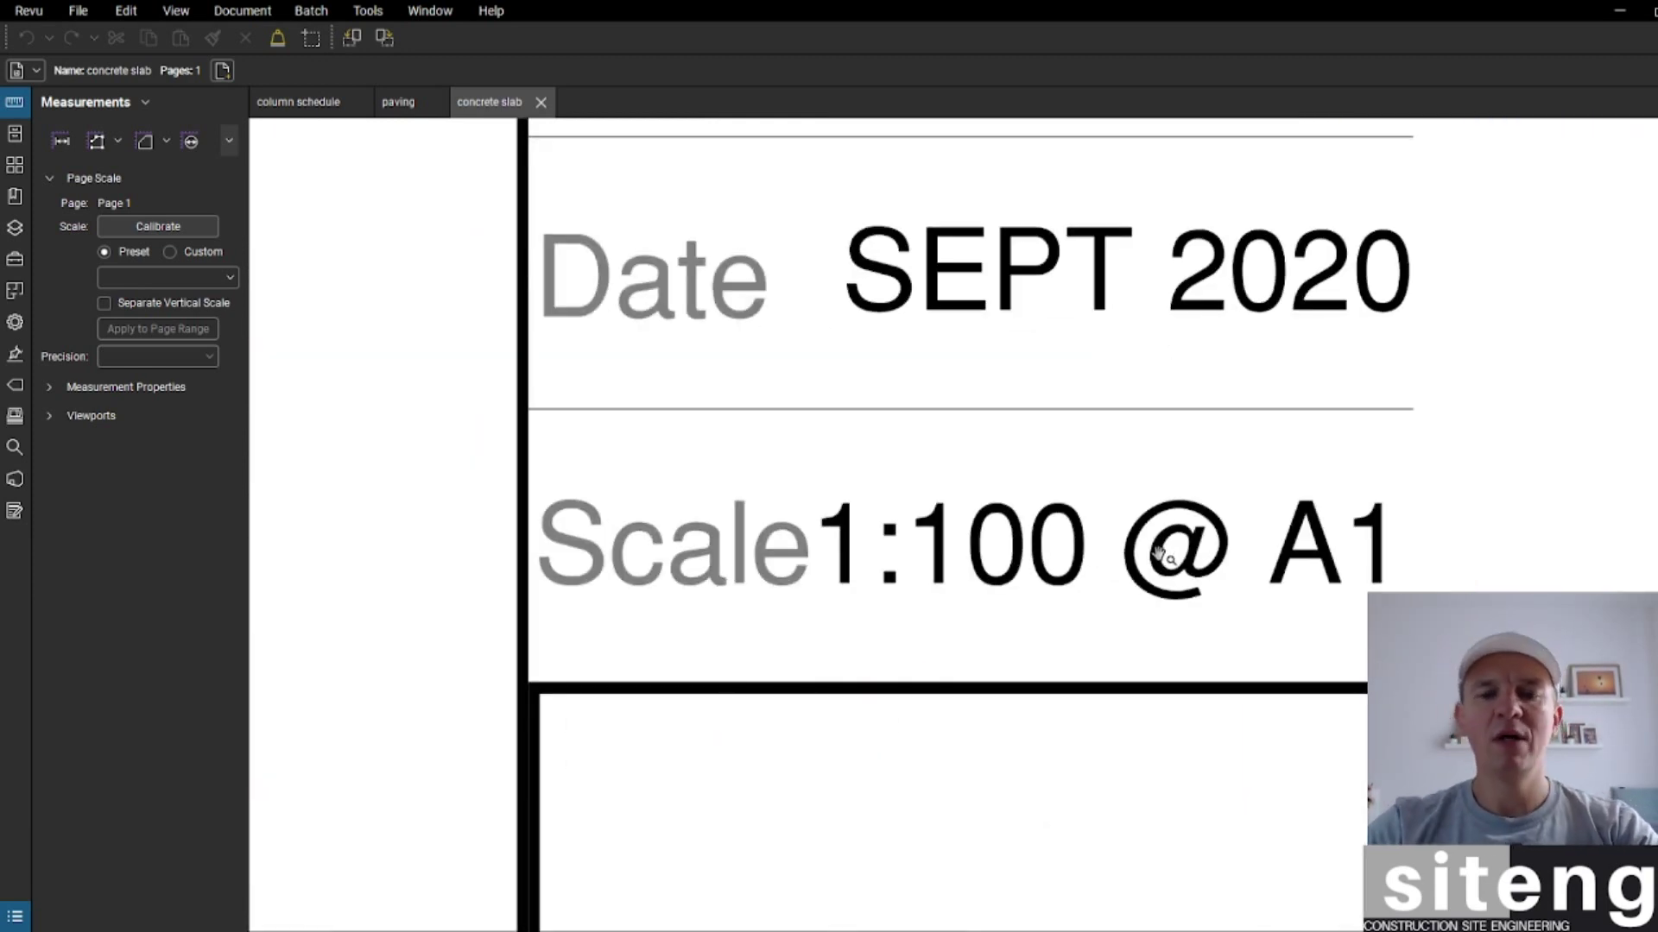
scroll(1161, 539, up, 1)
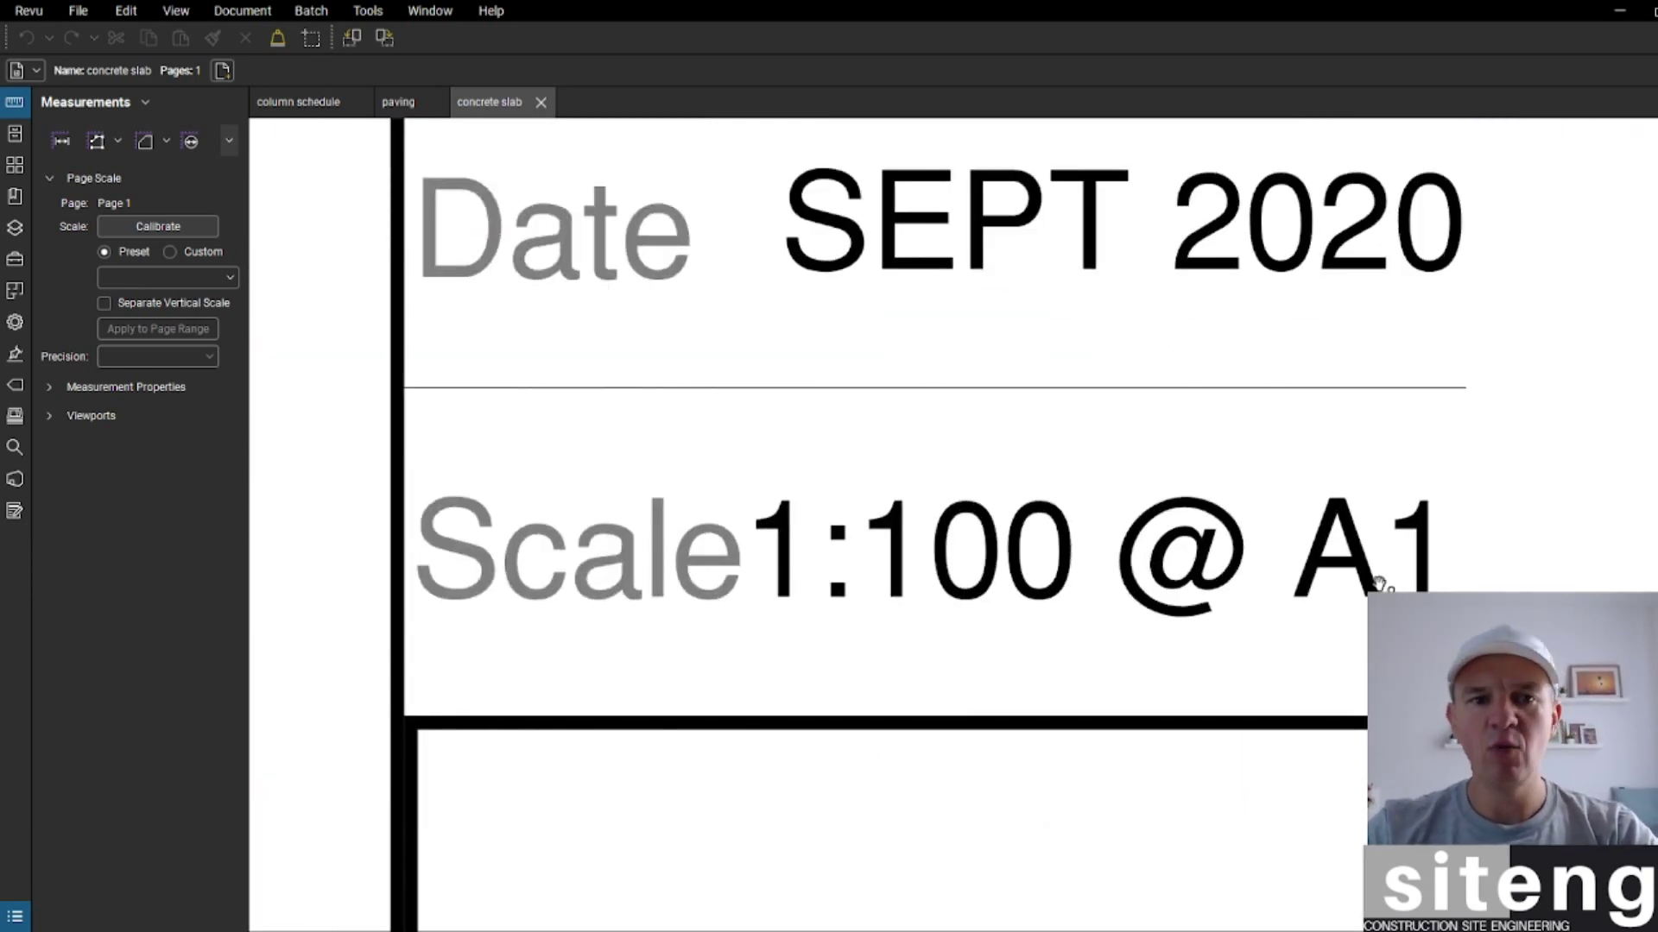
scroll(1378, 585, down, 8)
scroll(885, 354, down, 3)
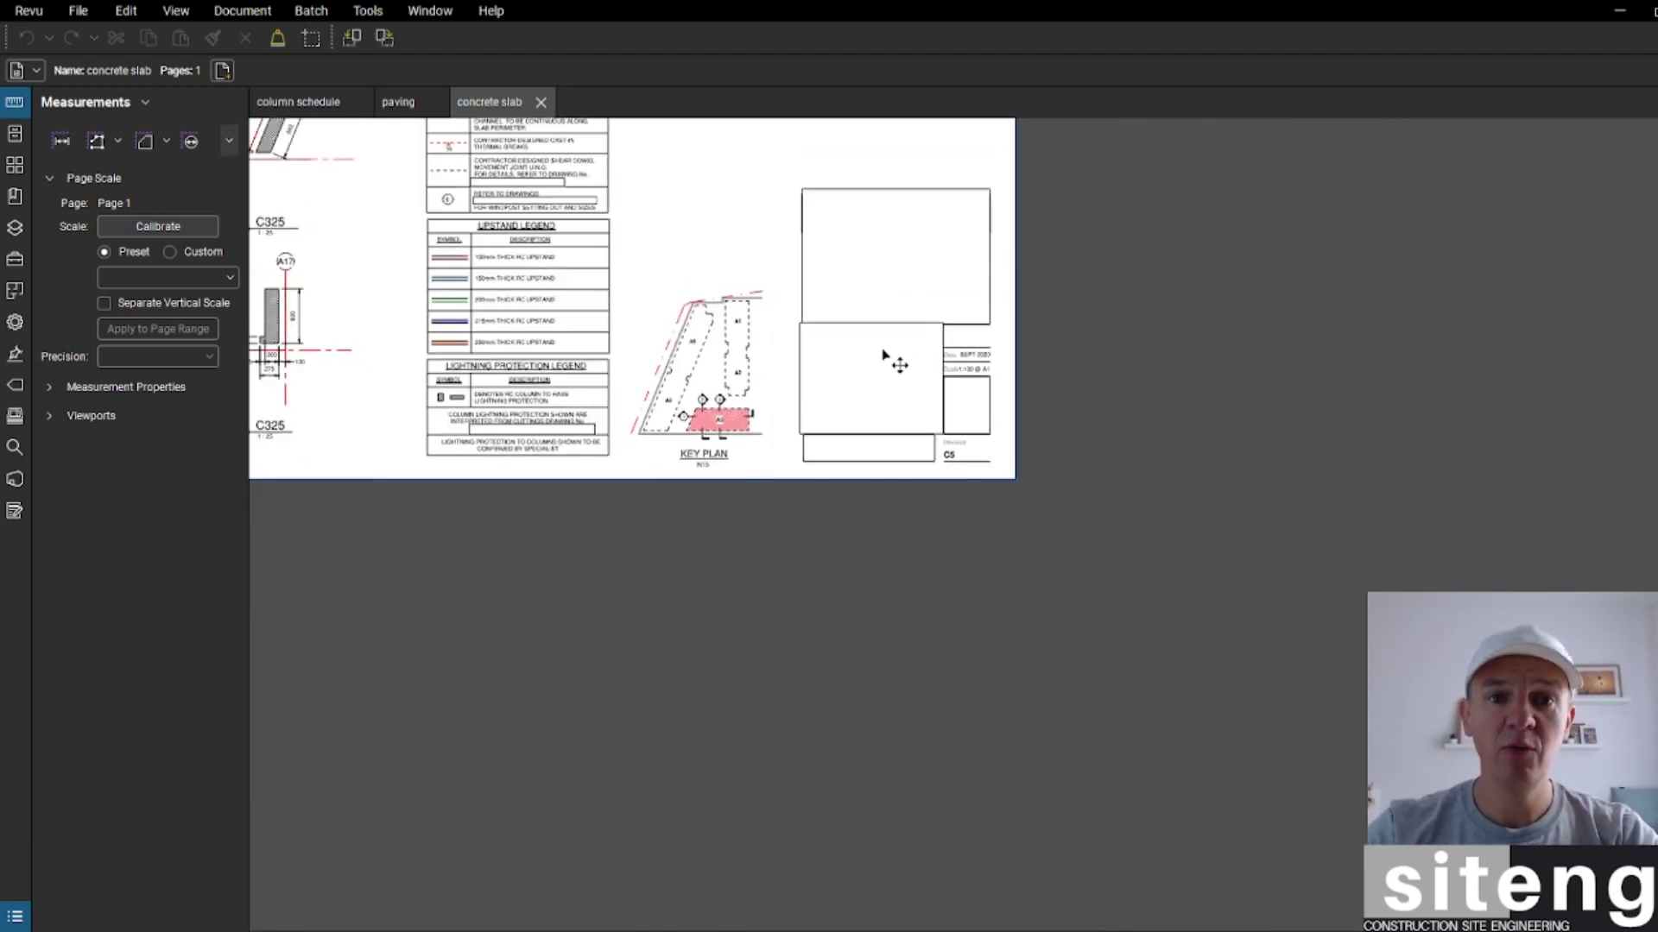
scroll(633, 259, down, 3)
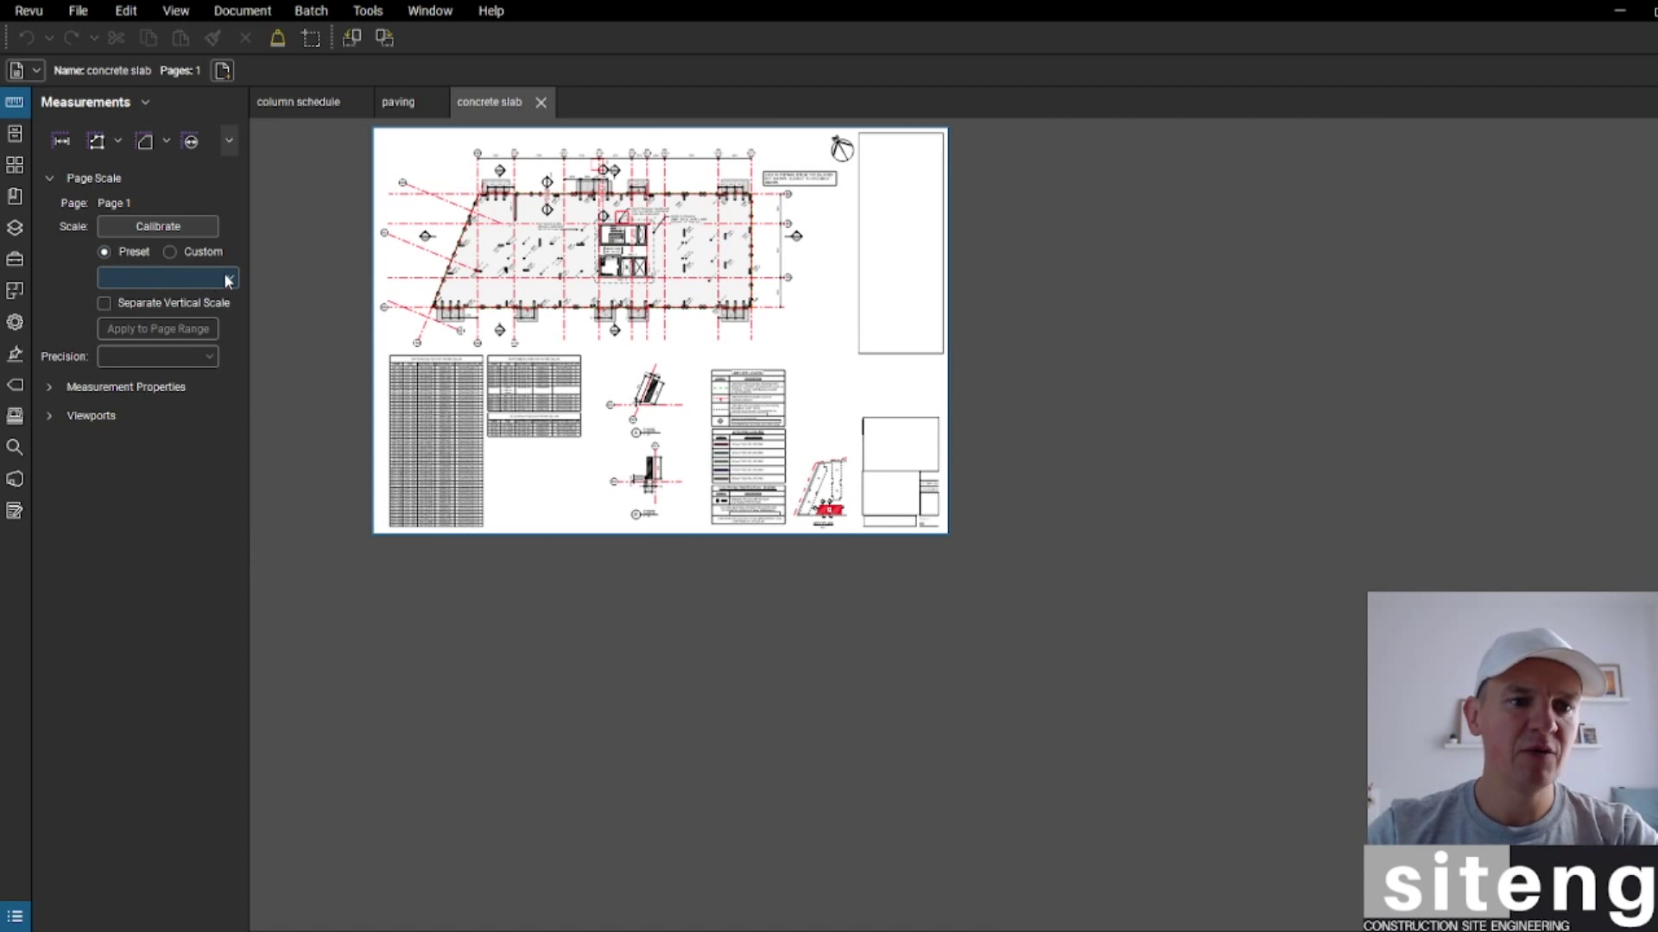
Step: Choose 1:100 from the Preset scale list for the concrete slab page
click(229, 280)
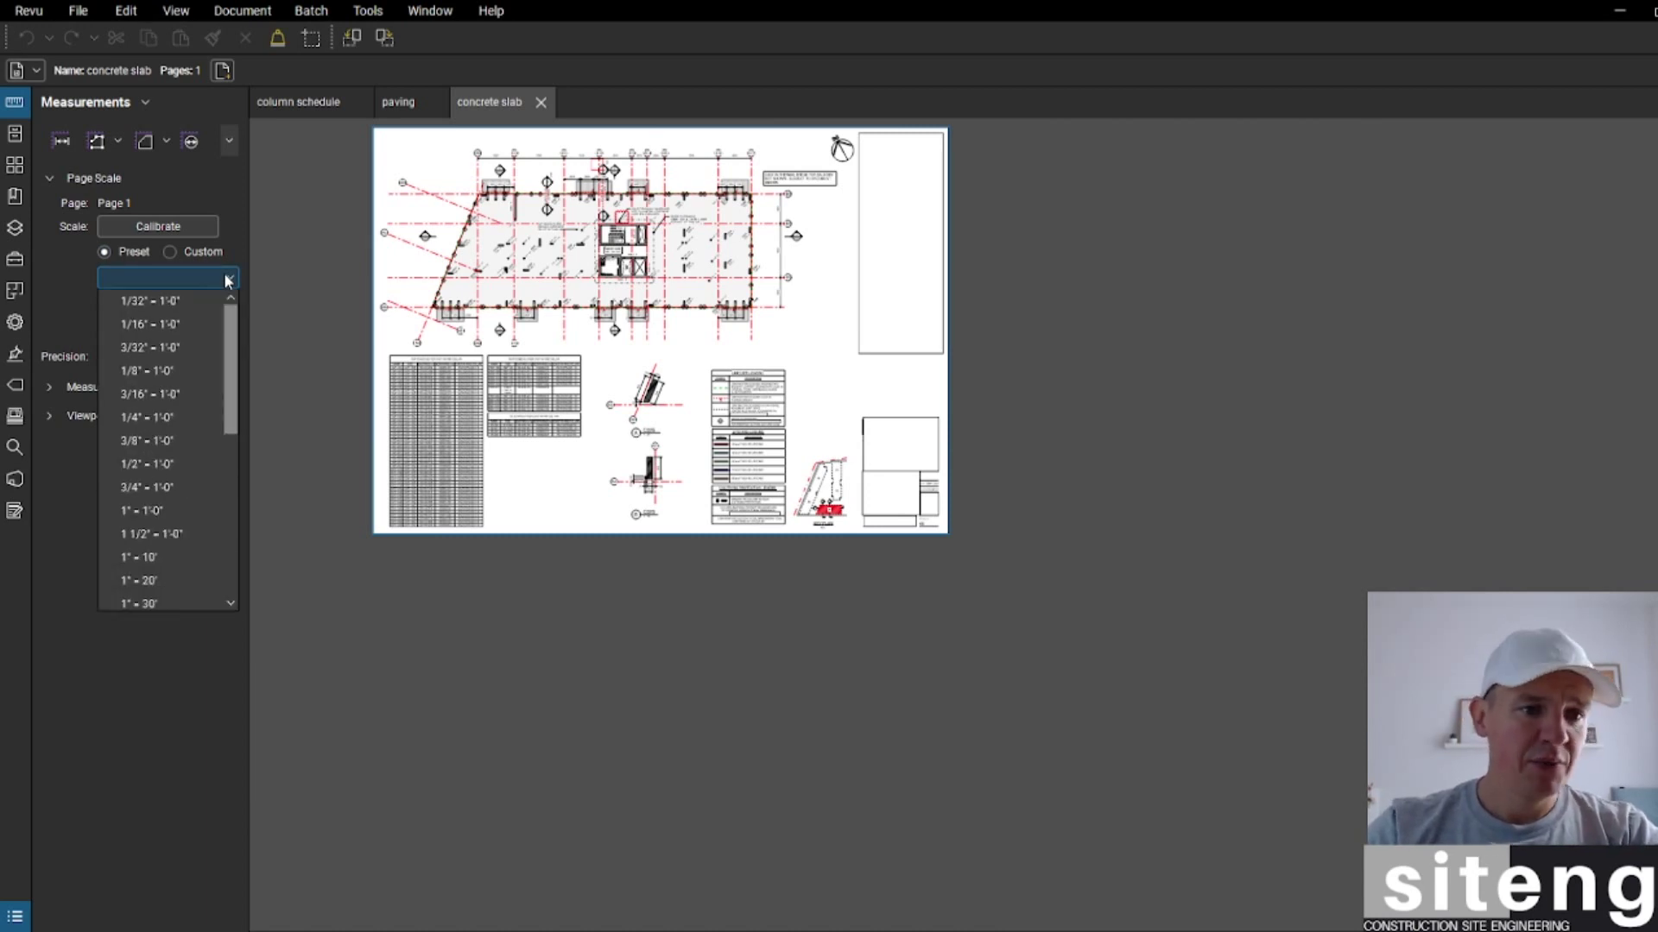
scroll(209, 363, down, 6)
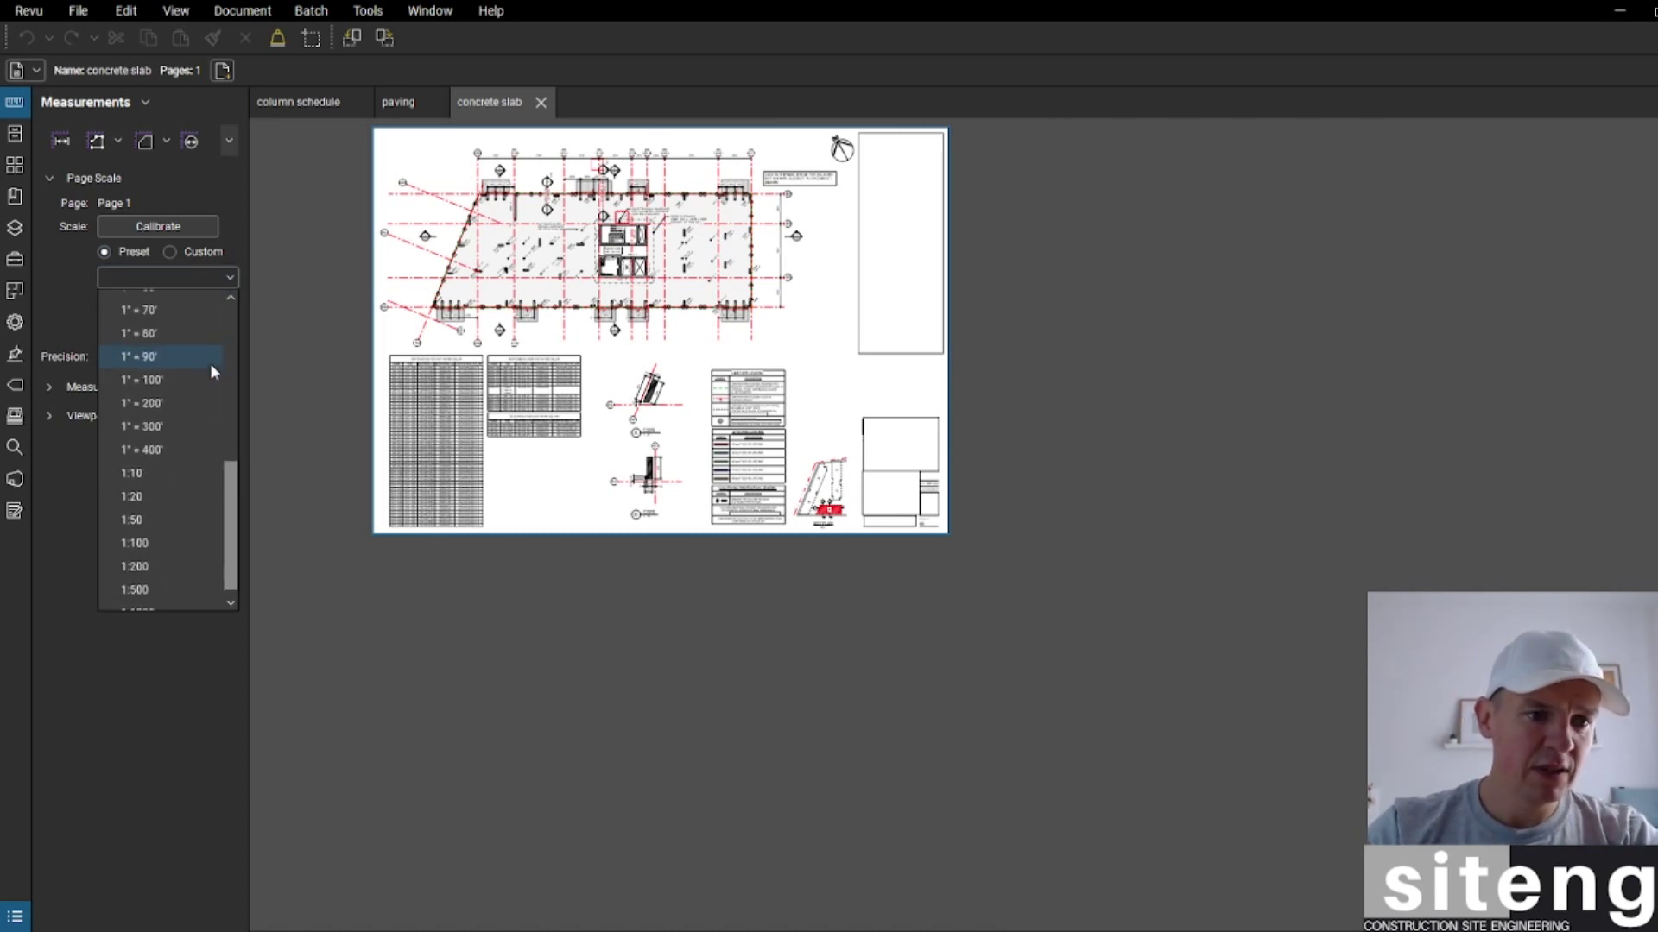
click(148, 528)
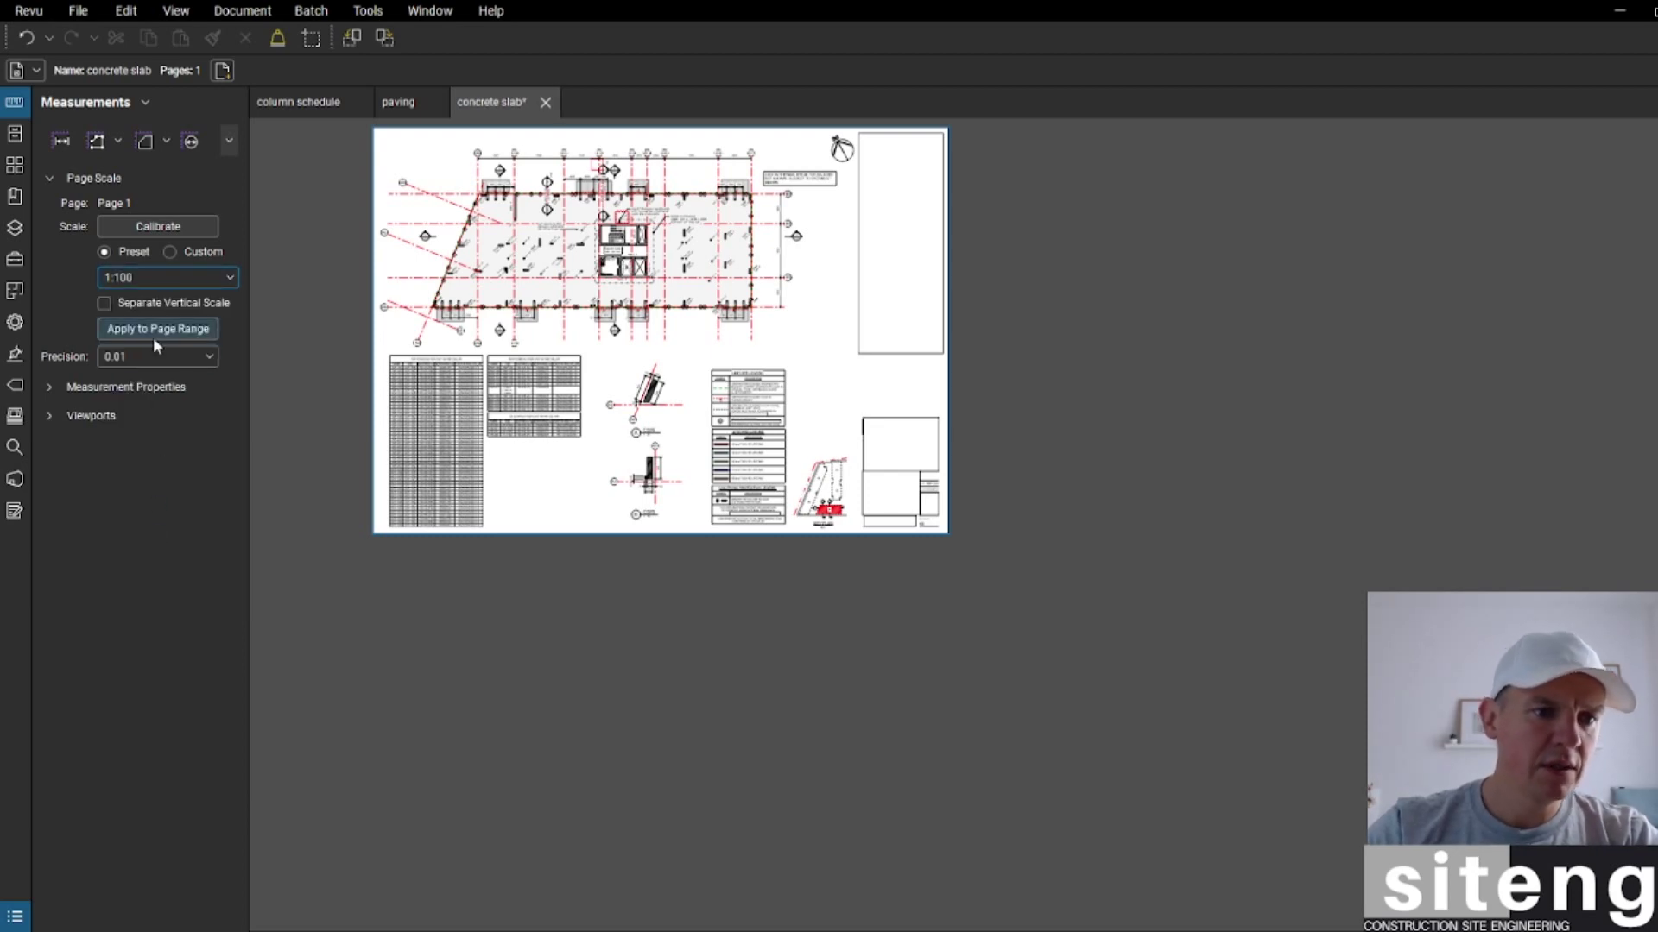
scroll(572, 354, down, 4)
scroll(572, 354, up, 8)
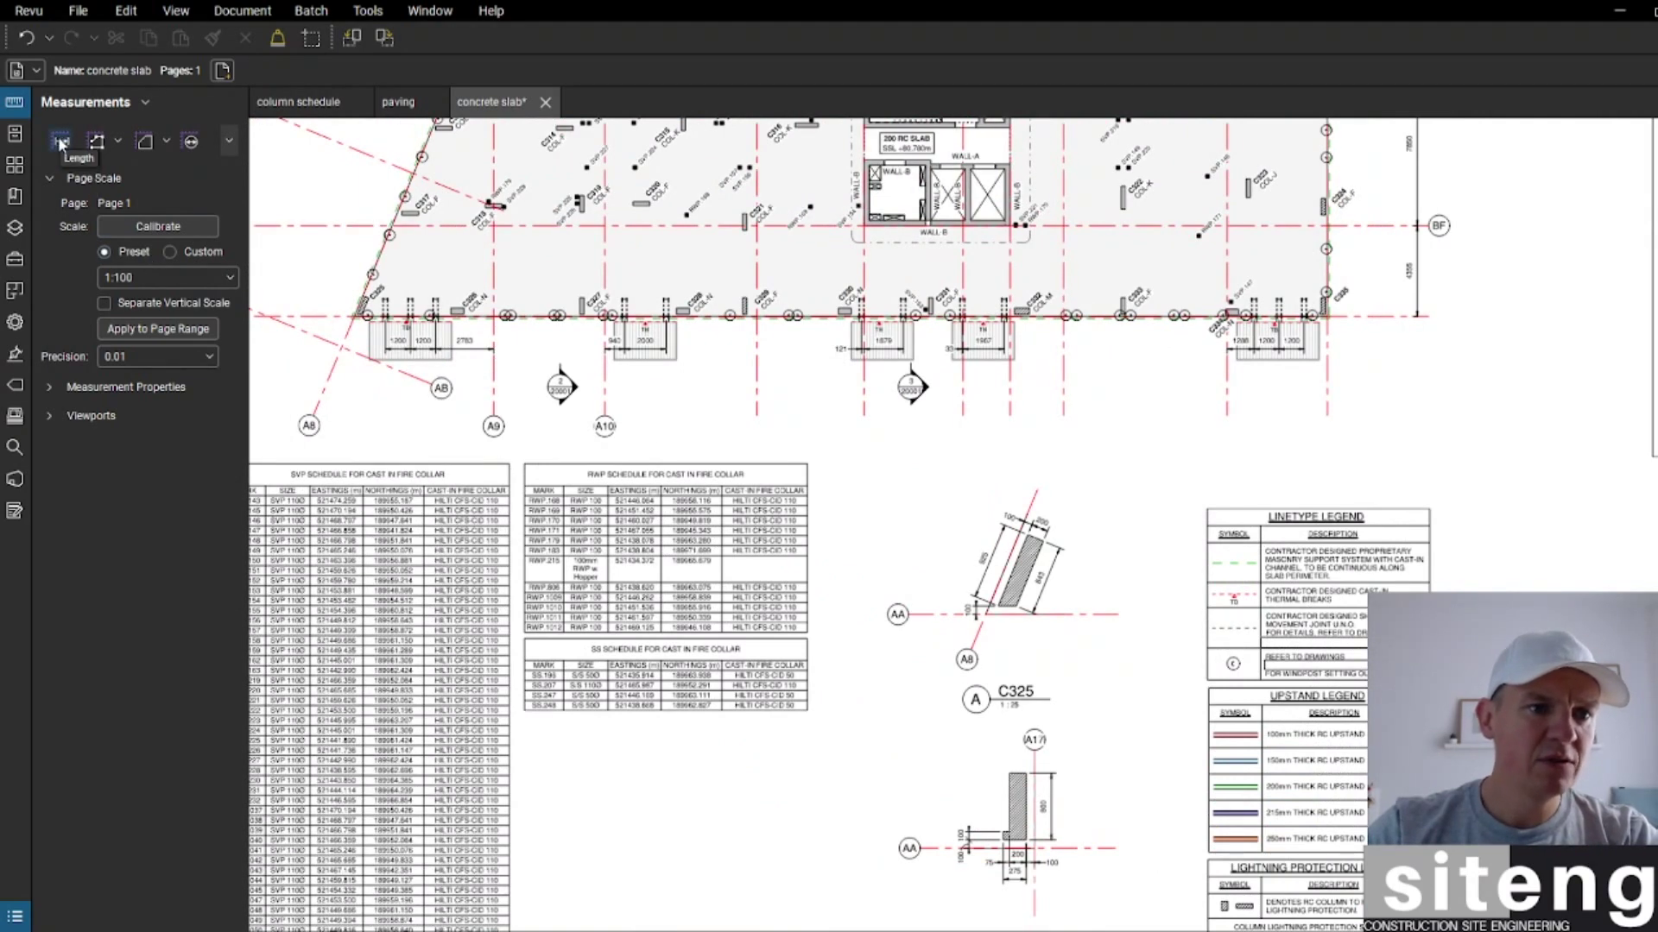
click(58, 138)
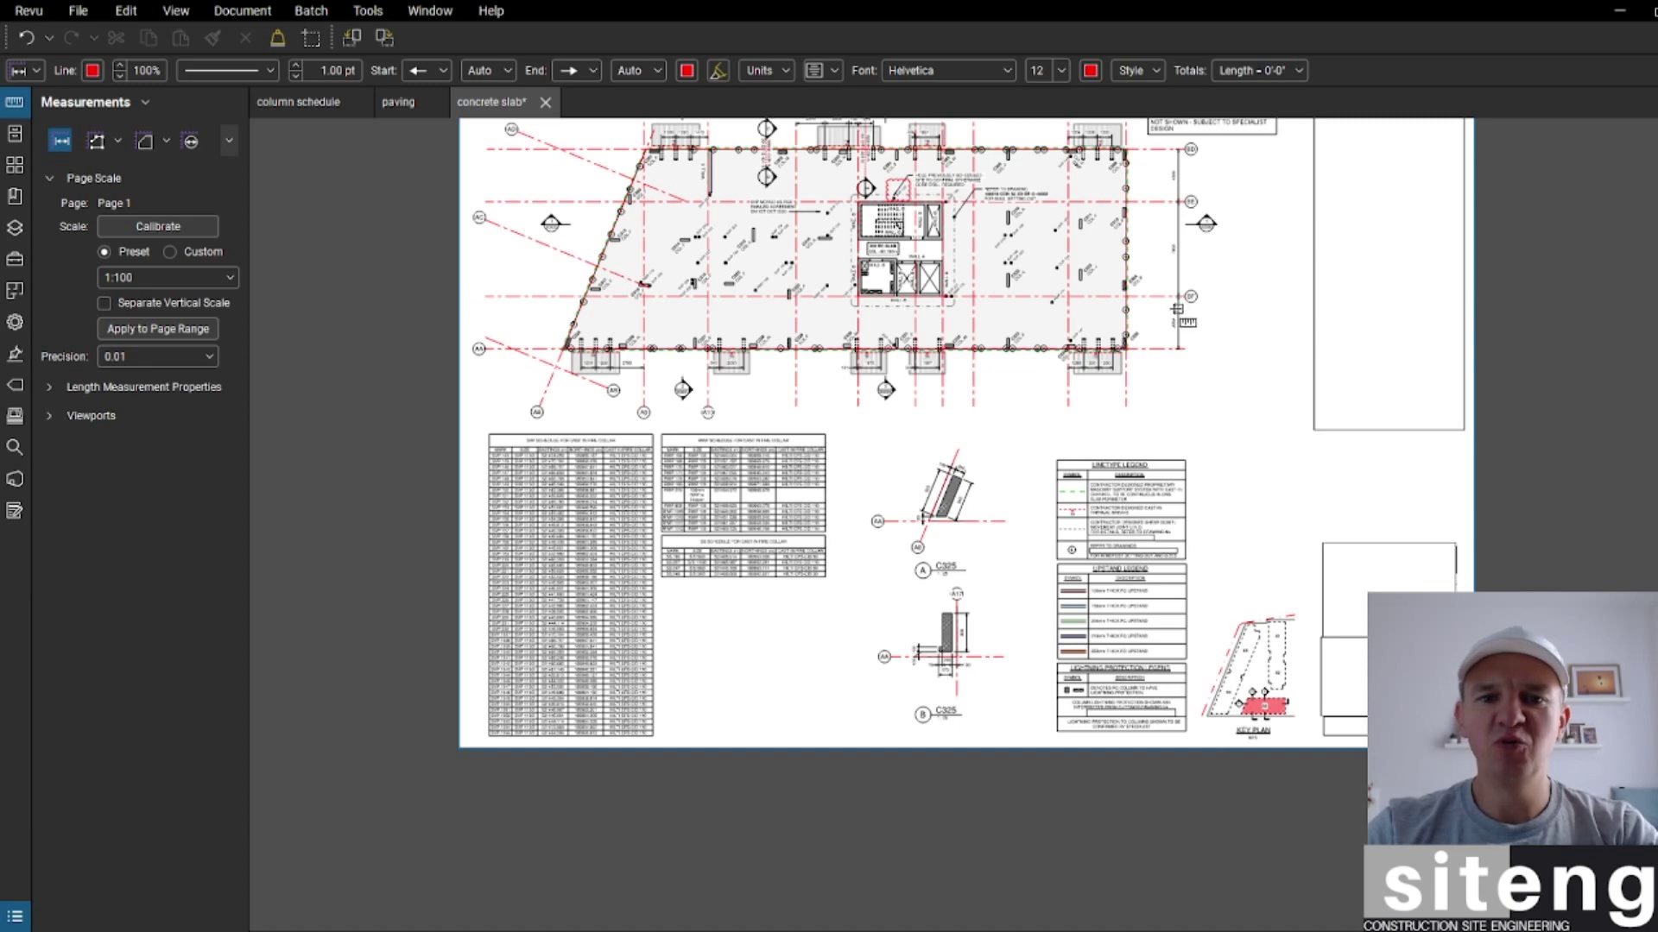
Step: Measure the 4355 dimension between its arrowheads and move the 4.36 m reading beside it
scroll(1183, 328, up, 6)
scroll(1197, 377, down, 6)
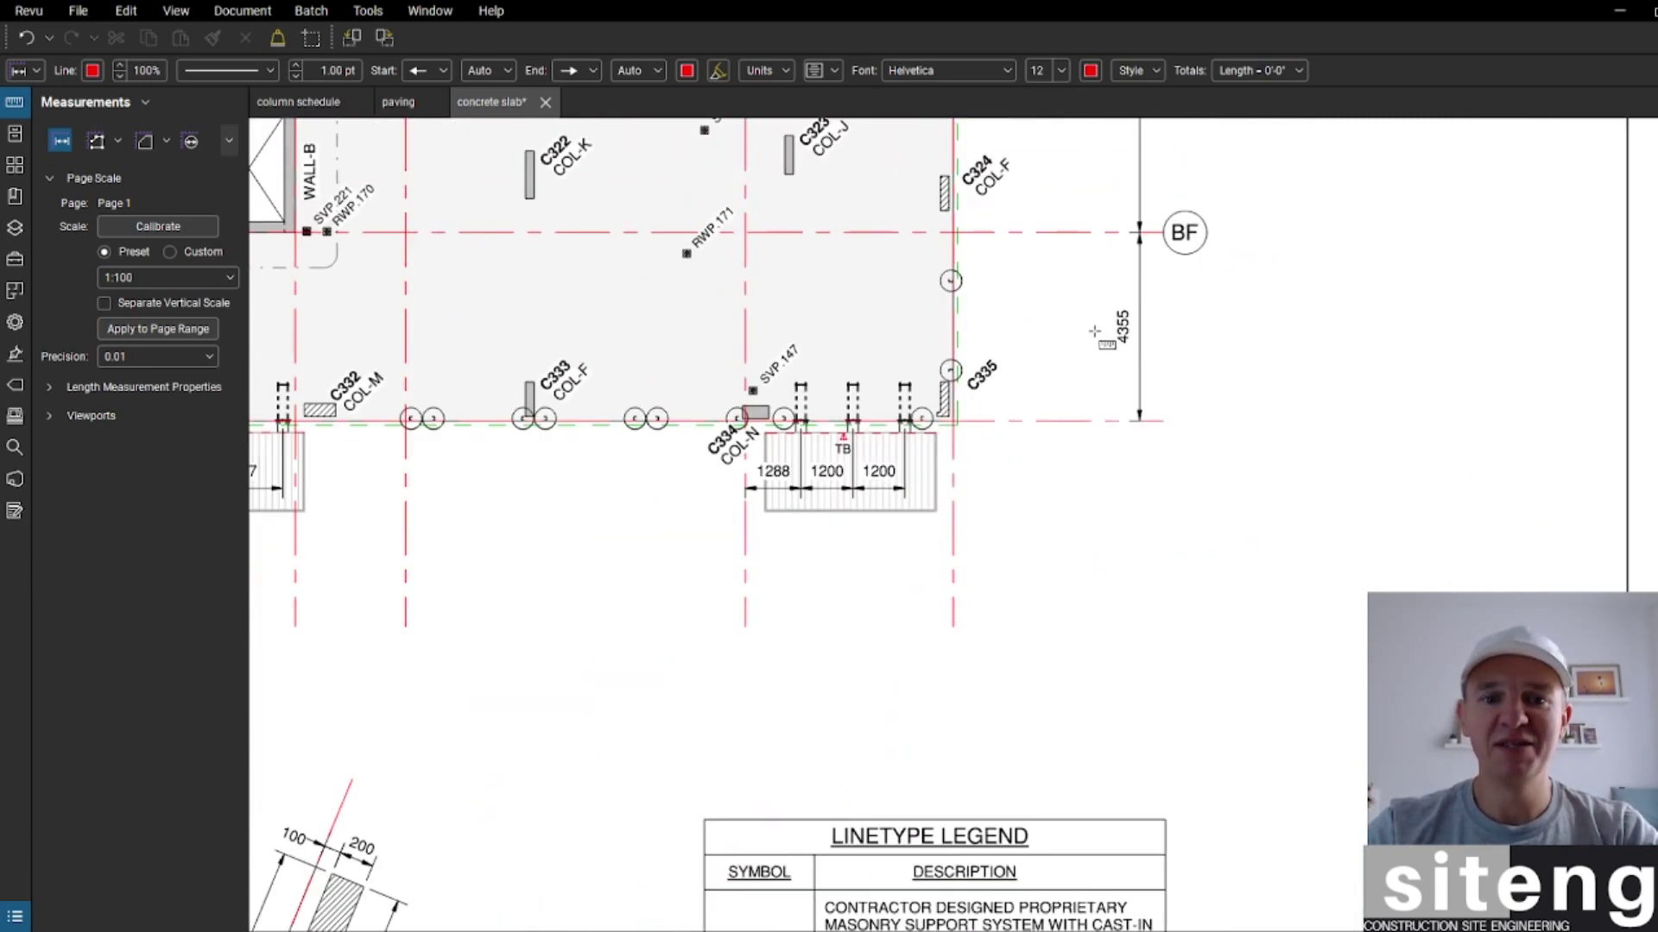
scroll(1139, 360, up, 2)
scroll(1032, 484, up, 5)
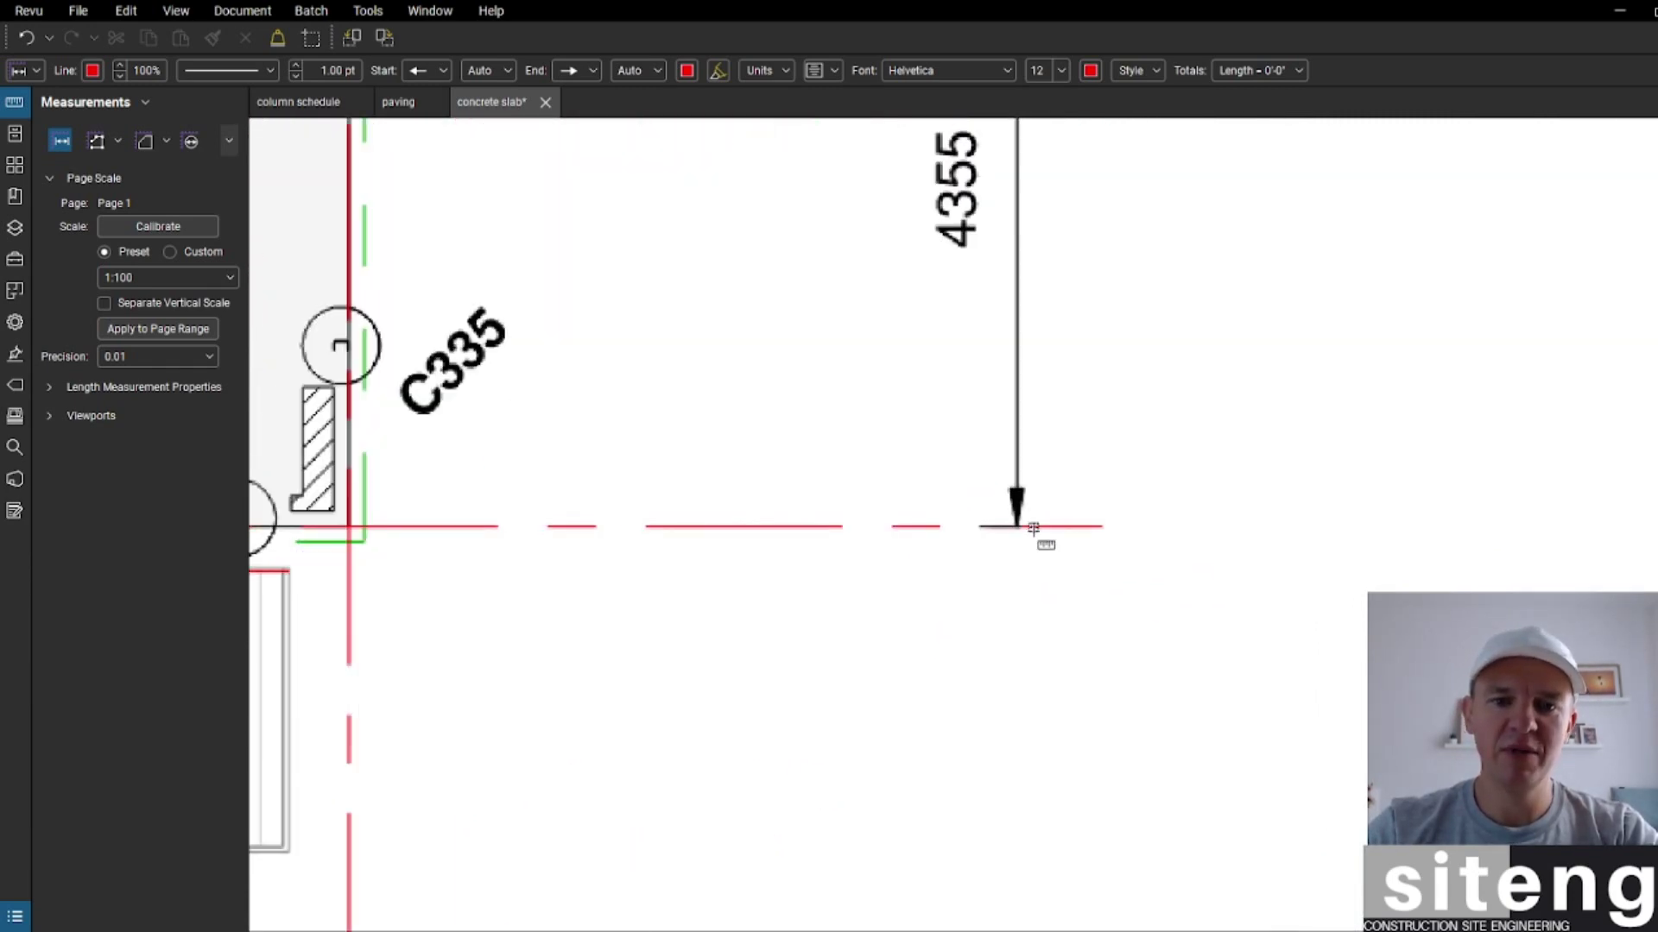
click(1017, 524)
scroll(1059, 355, down, 3)
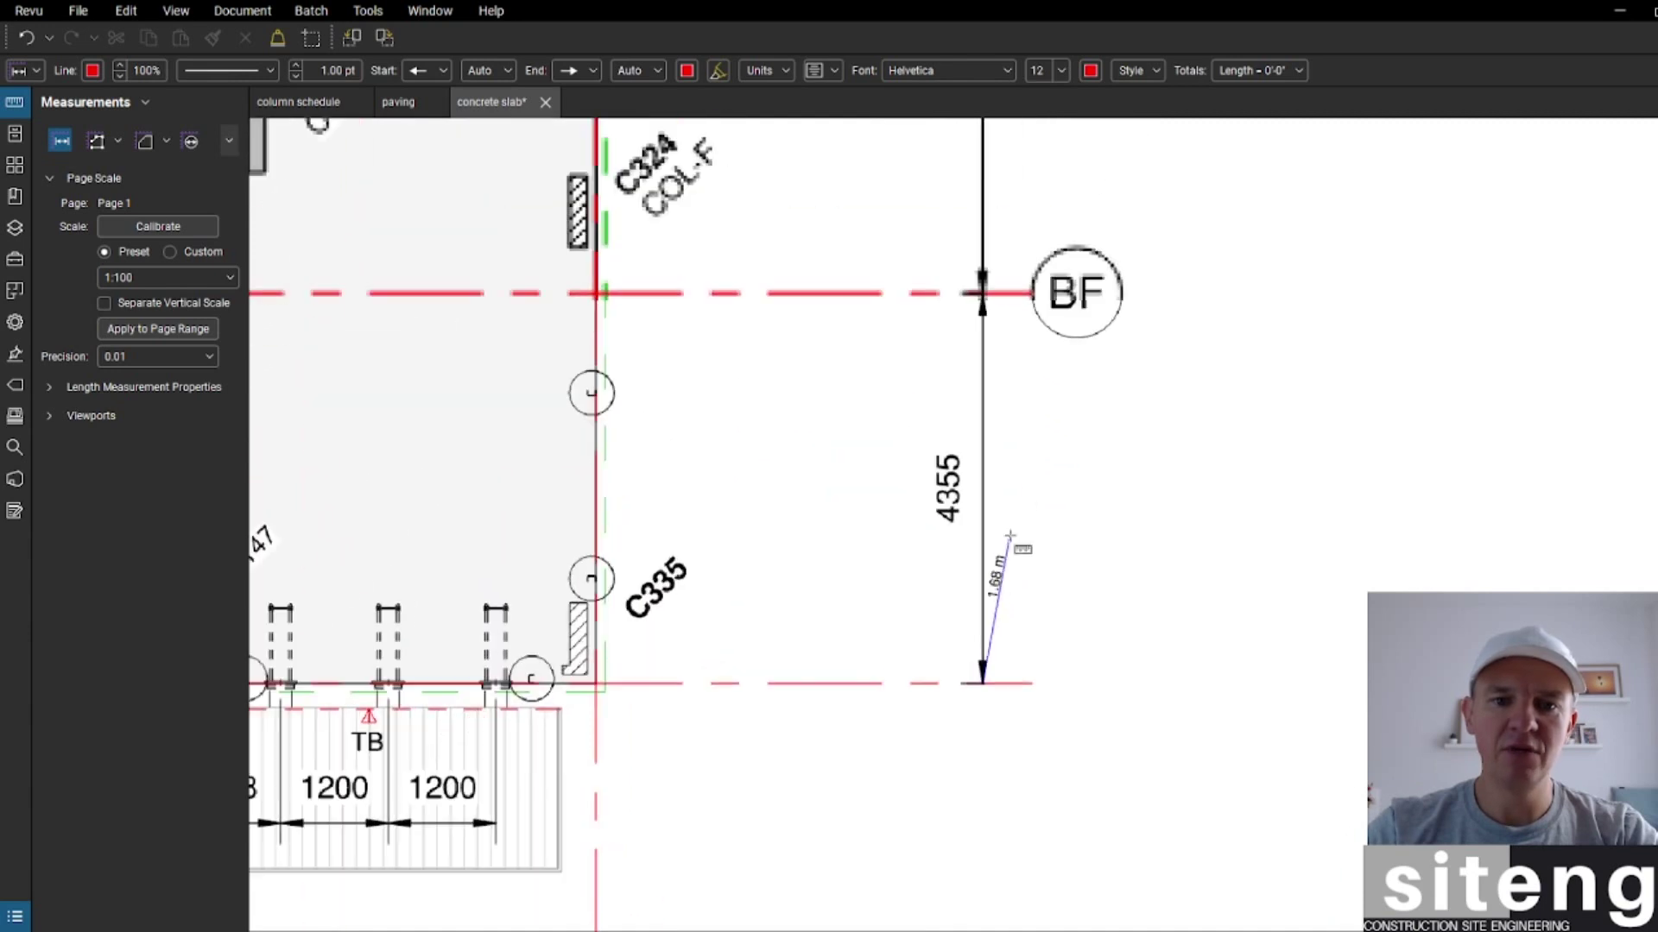
scroll(974, 289, up, 4)
click(976, 277)
scroll(1032, 505, down, 3)
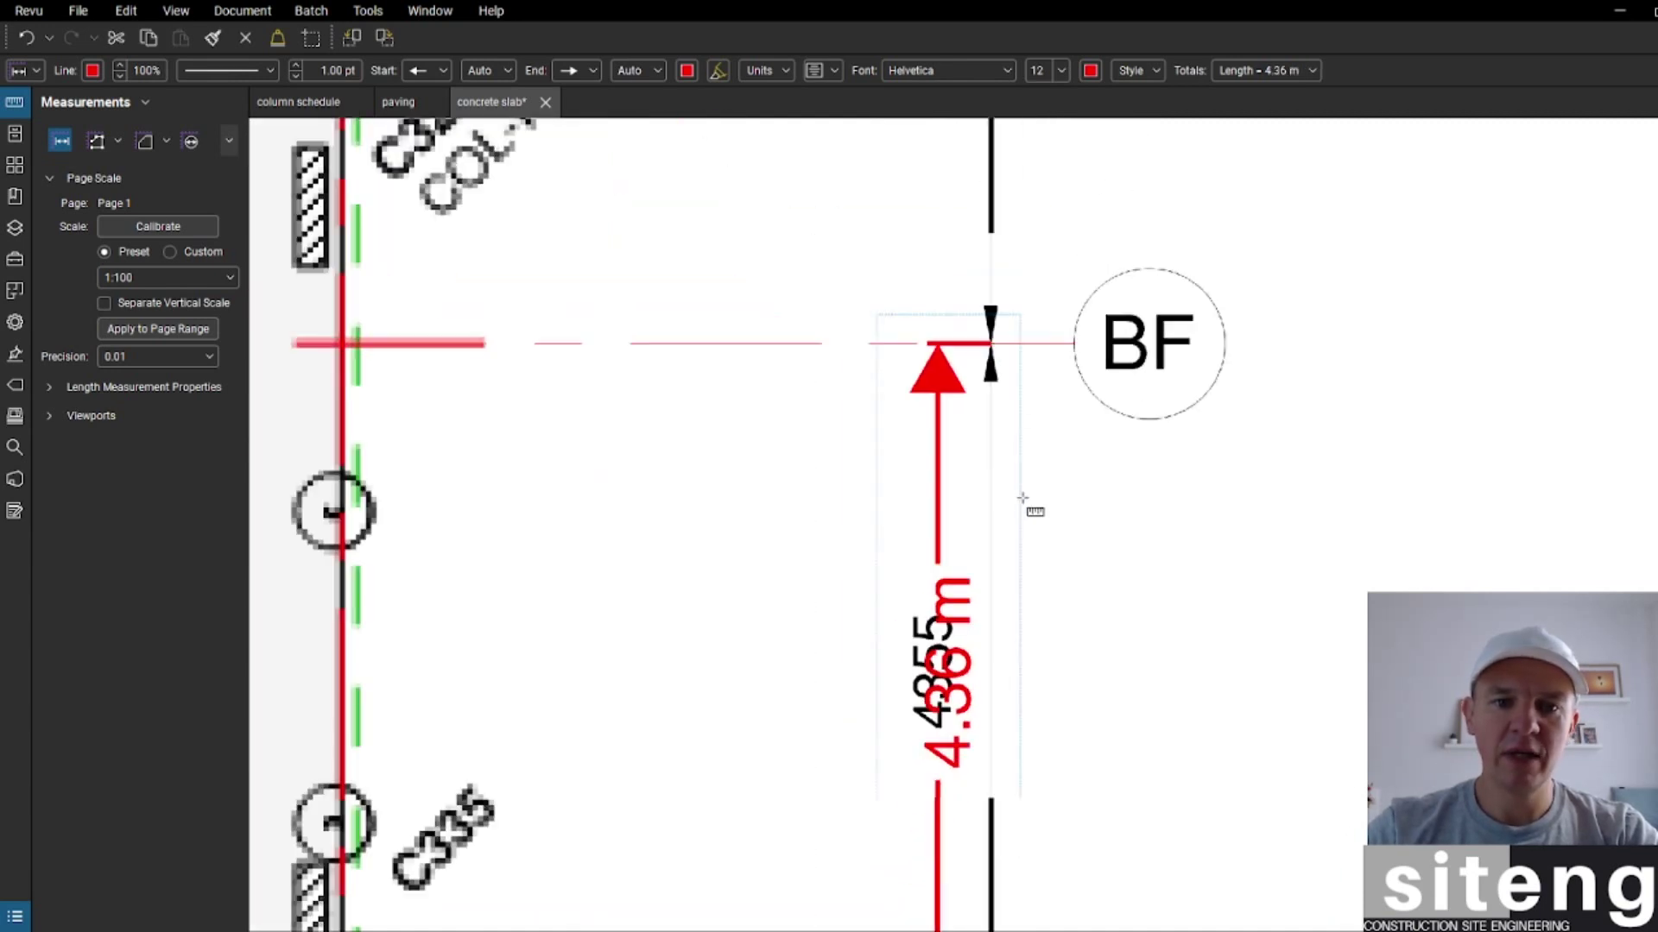
drag(961, 518, 837, 518)
Step: Deselect, review the 4.36 m measurement, then select it again
click(1133, 536)
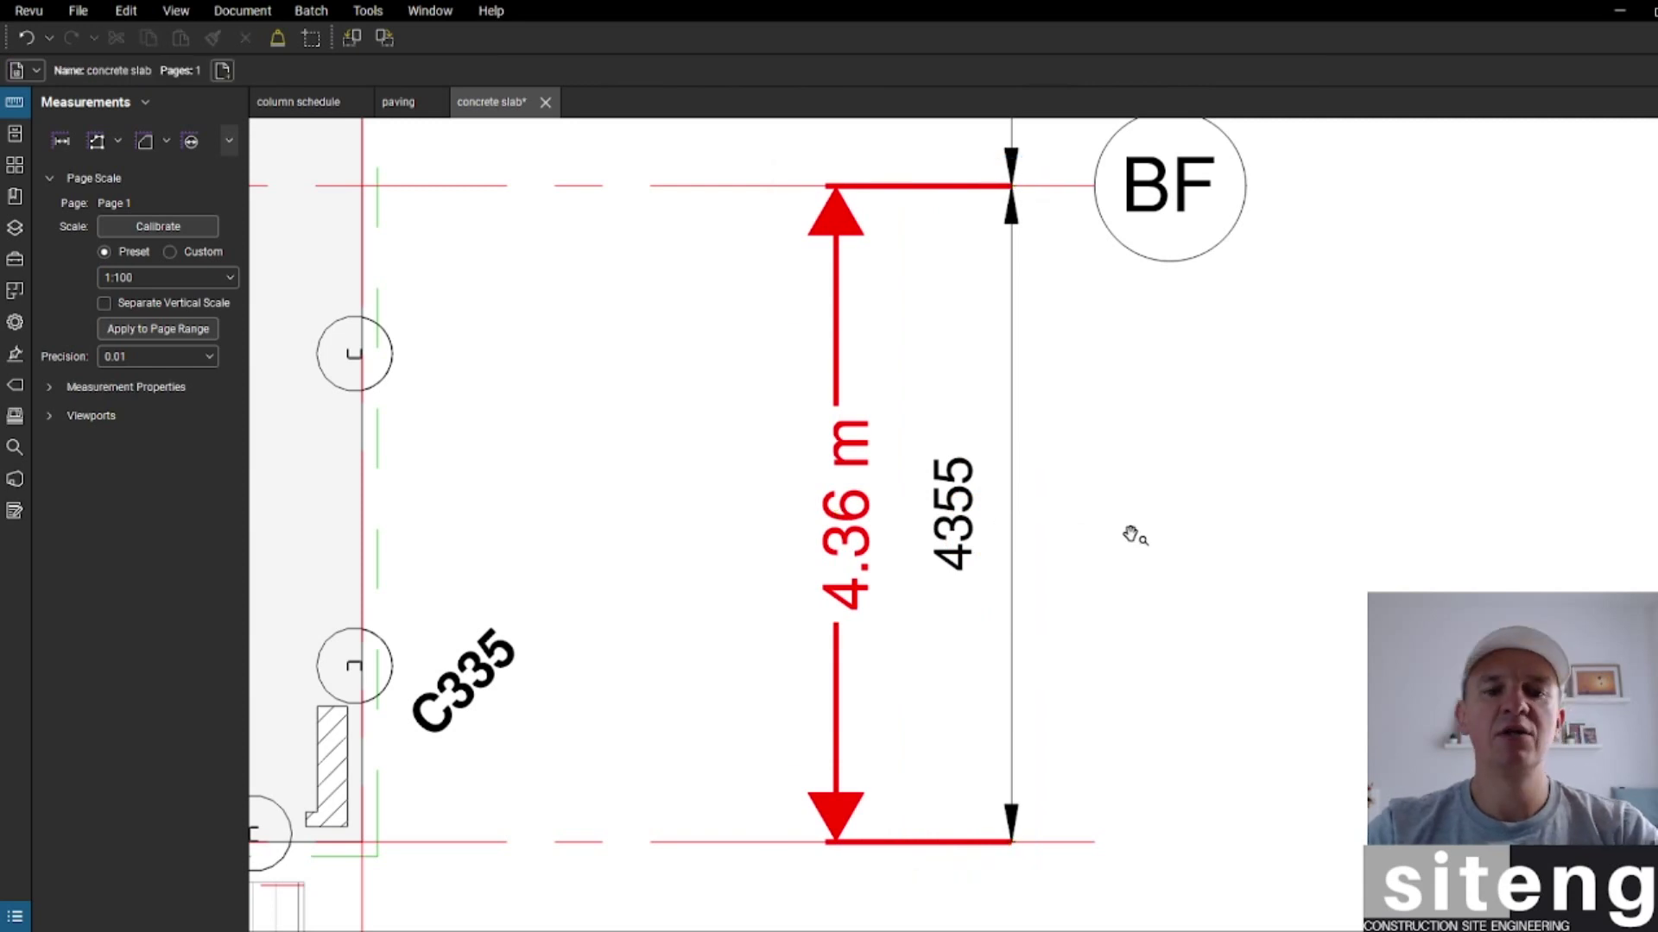
scroll(1003, 543, up, 2)
scroll(994, 541, down, 3)
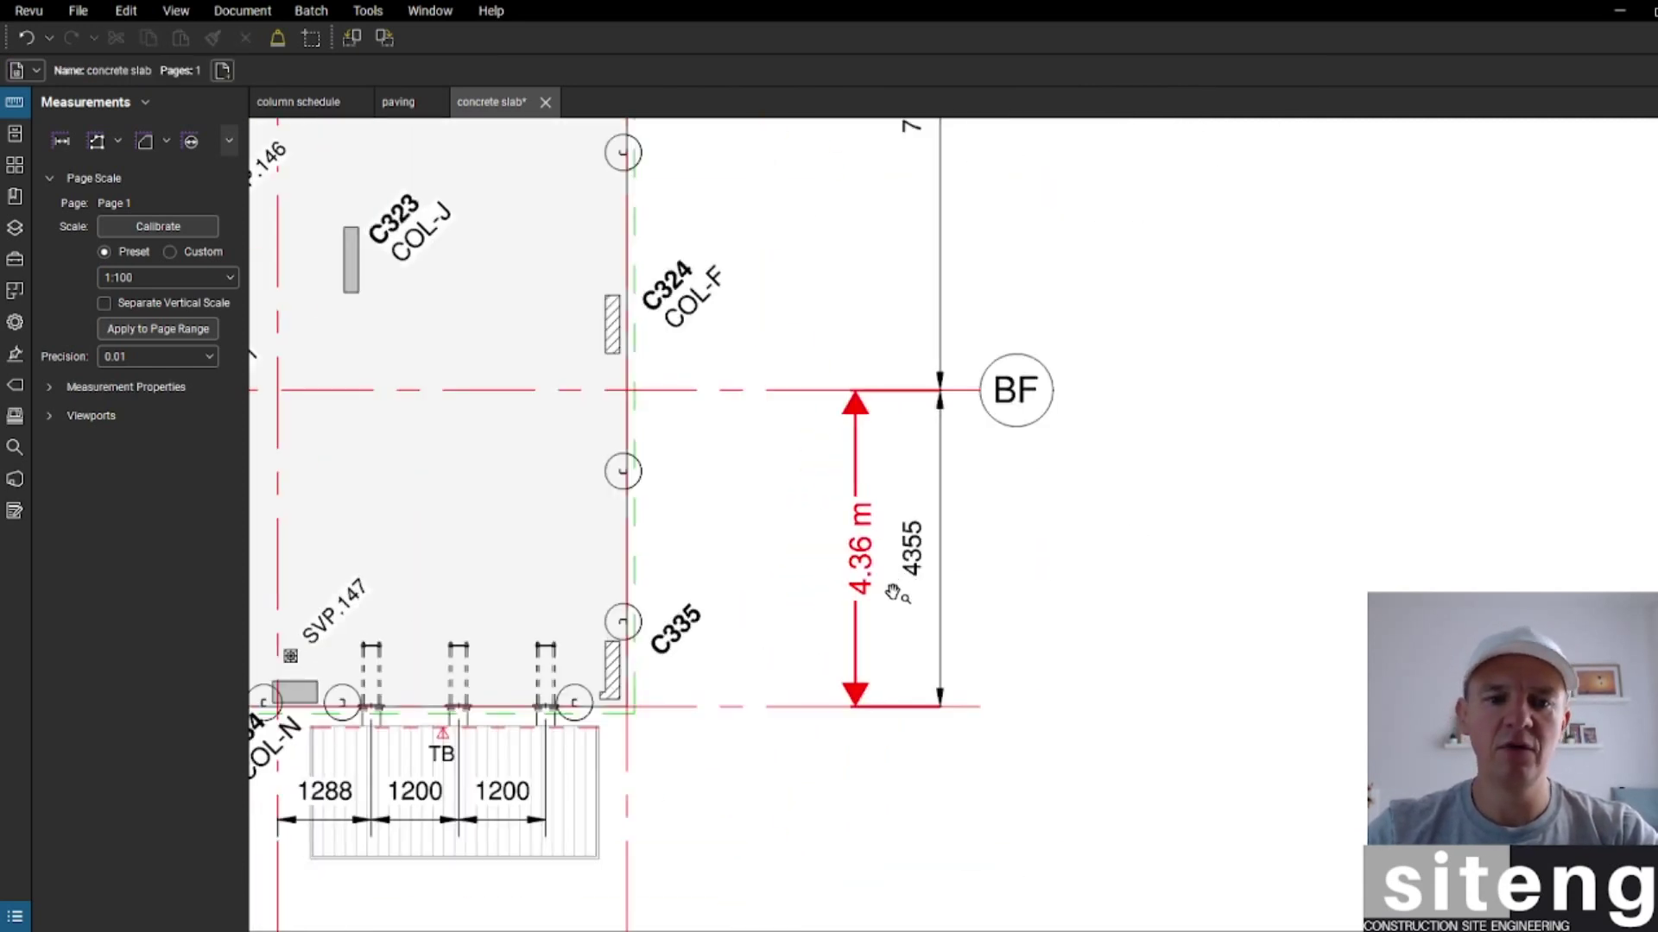
scroll(894, 593, up, 3)
scroll(910, 469, down, 3)
scroll(870, 472, up, 3)
click(842, 470)
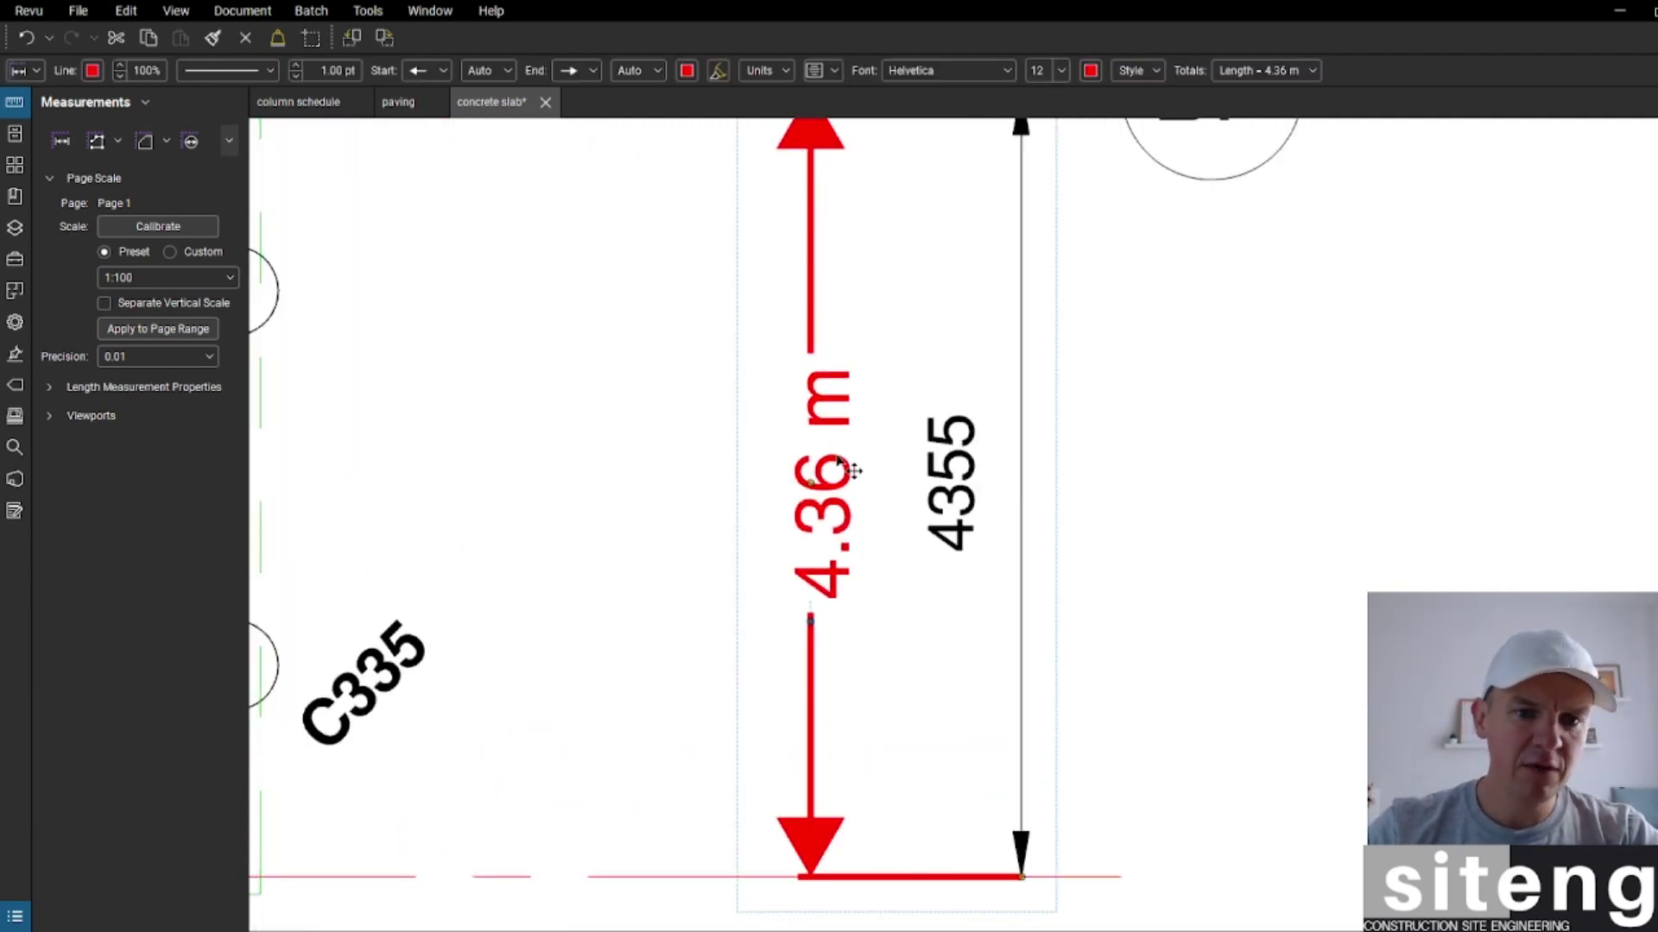
click(207, 359)
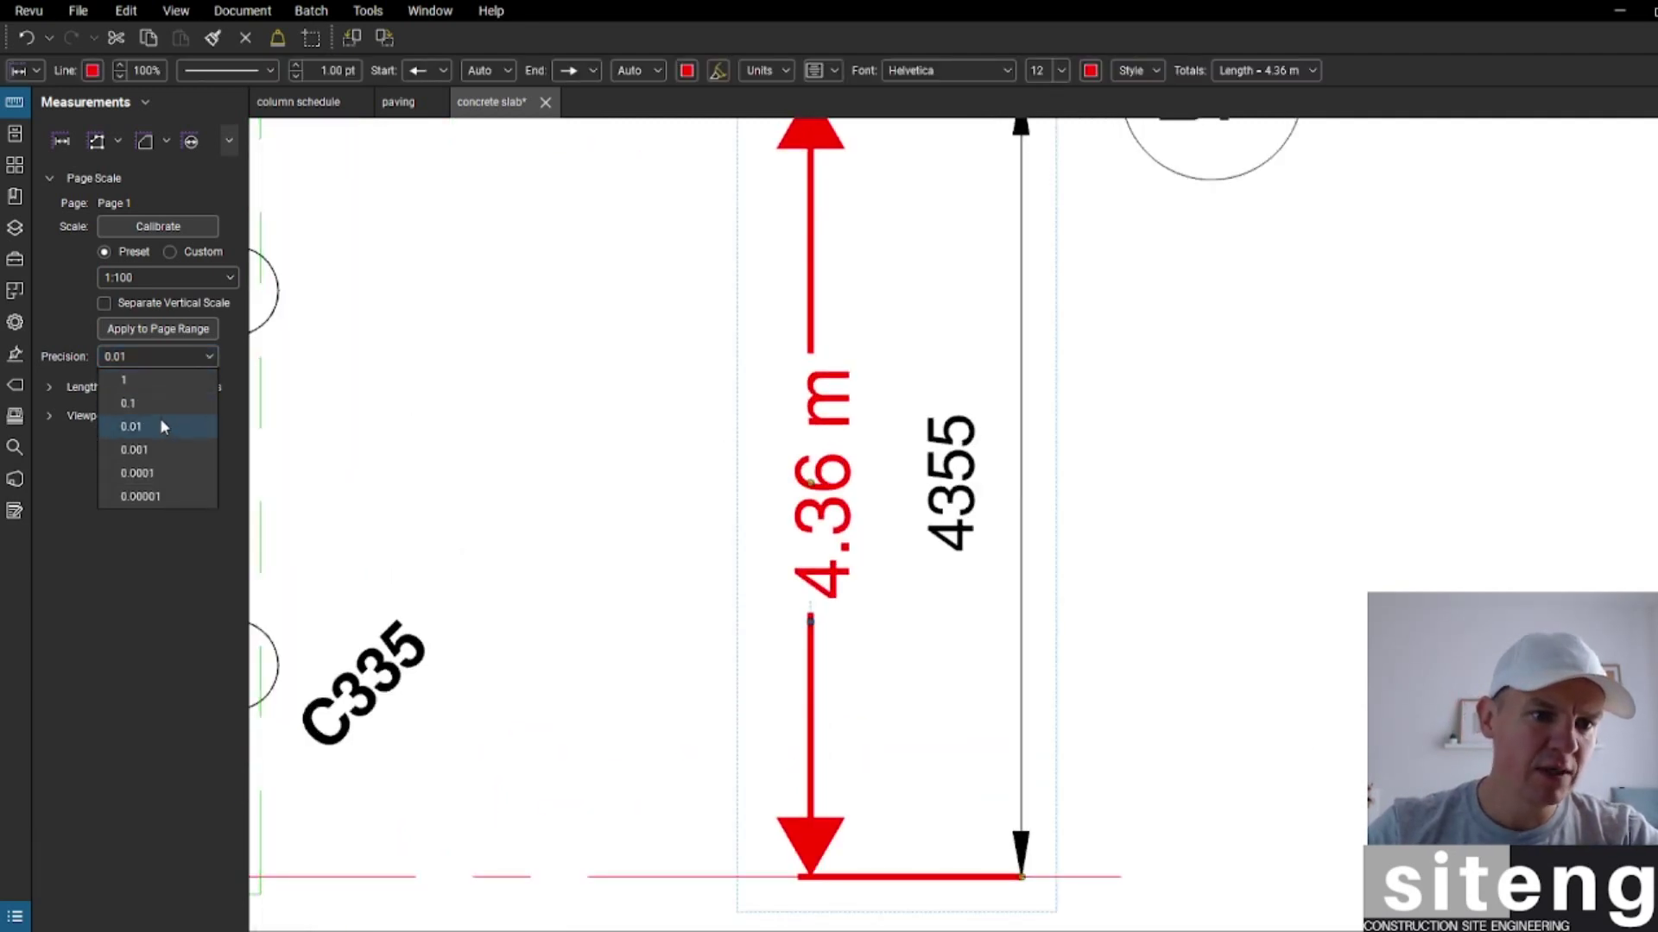
click(134, 450)
click(958, 486)
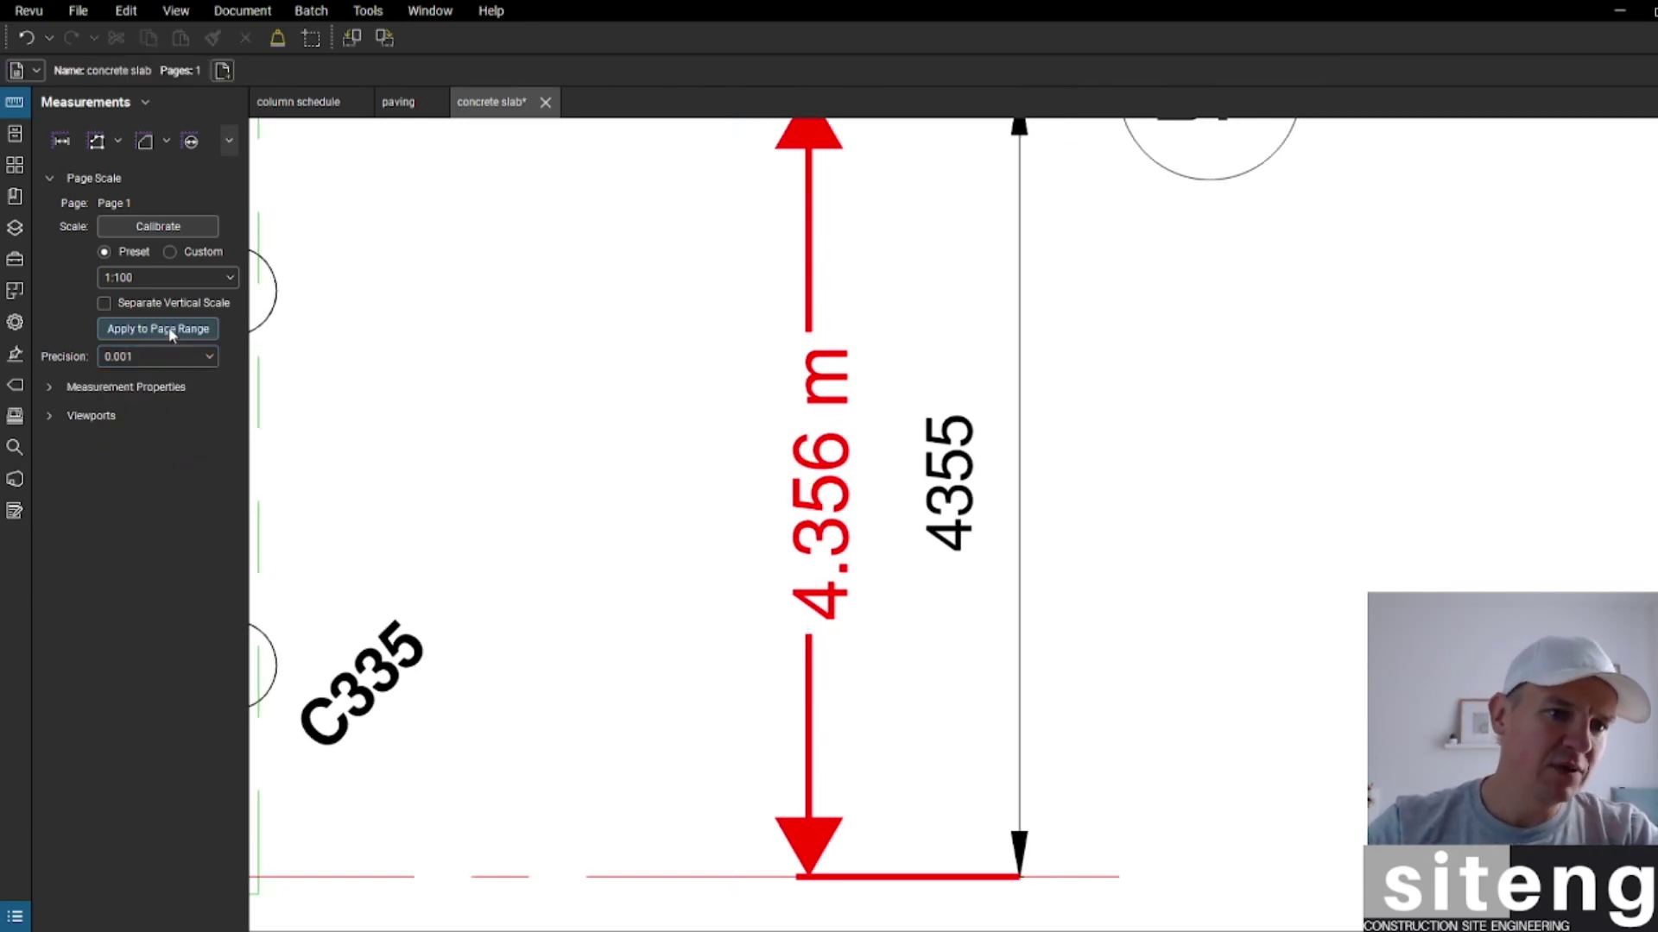
click(197, 285)
click(205, 283)
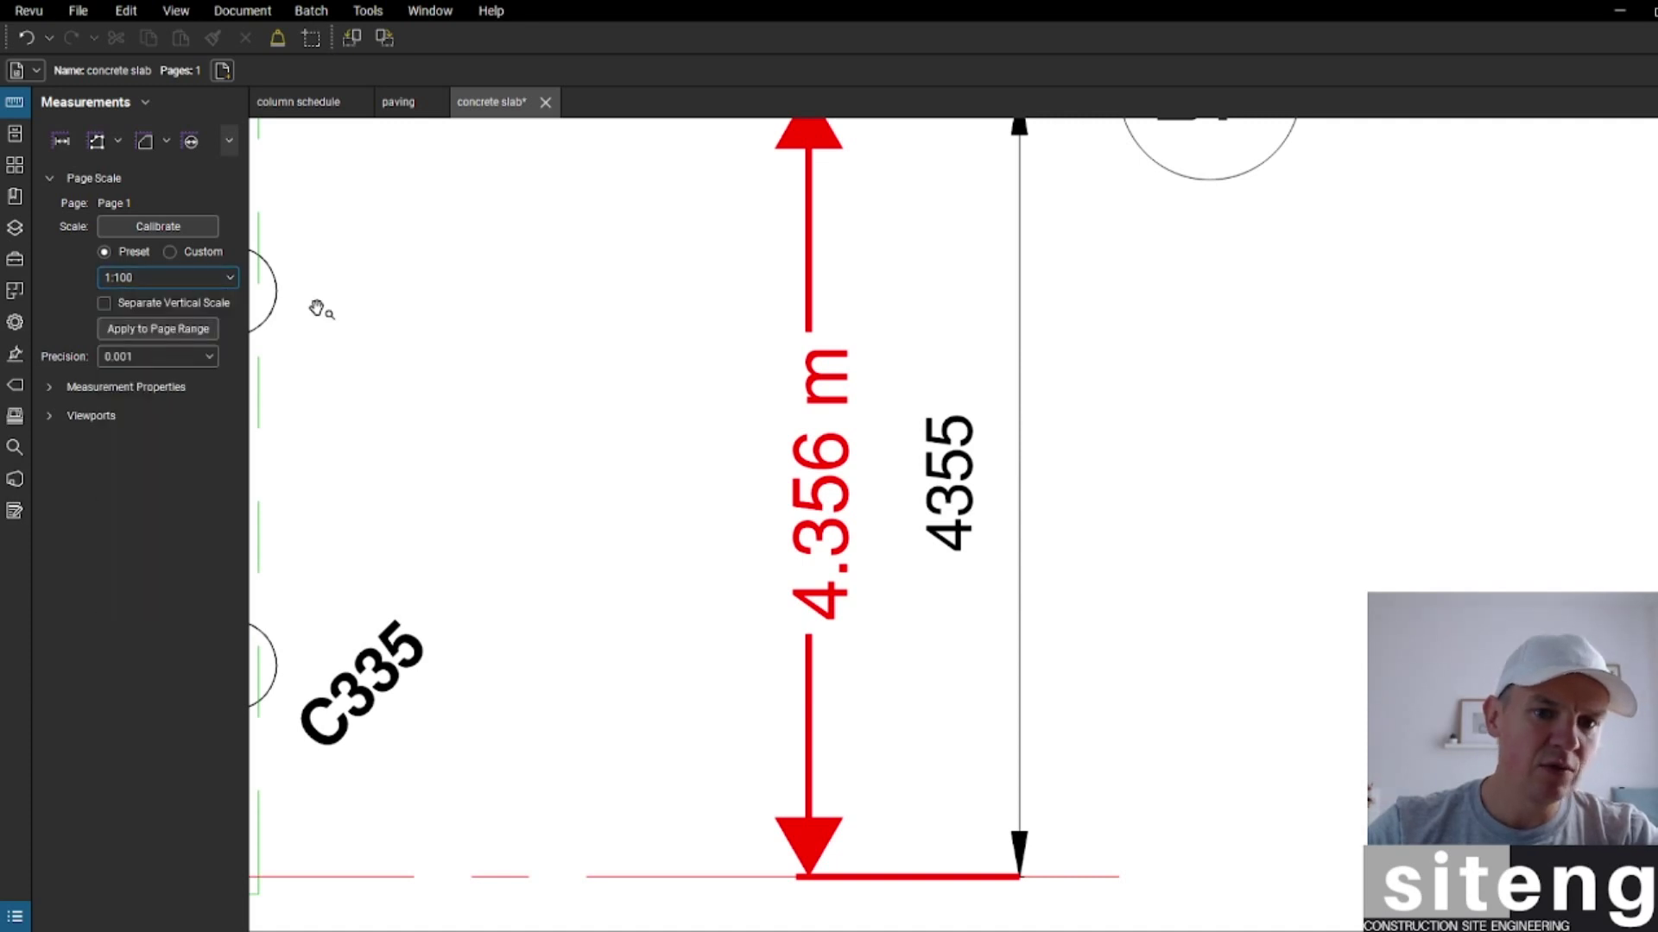
click(837, 511)
scroll(837, 511, up, 2)
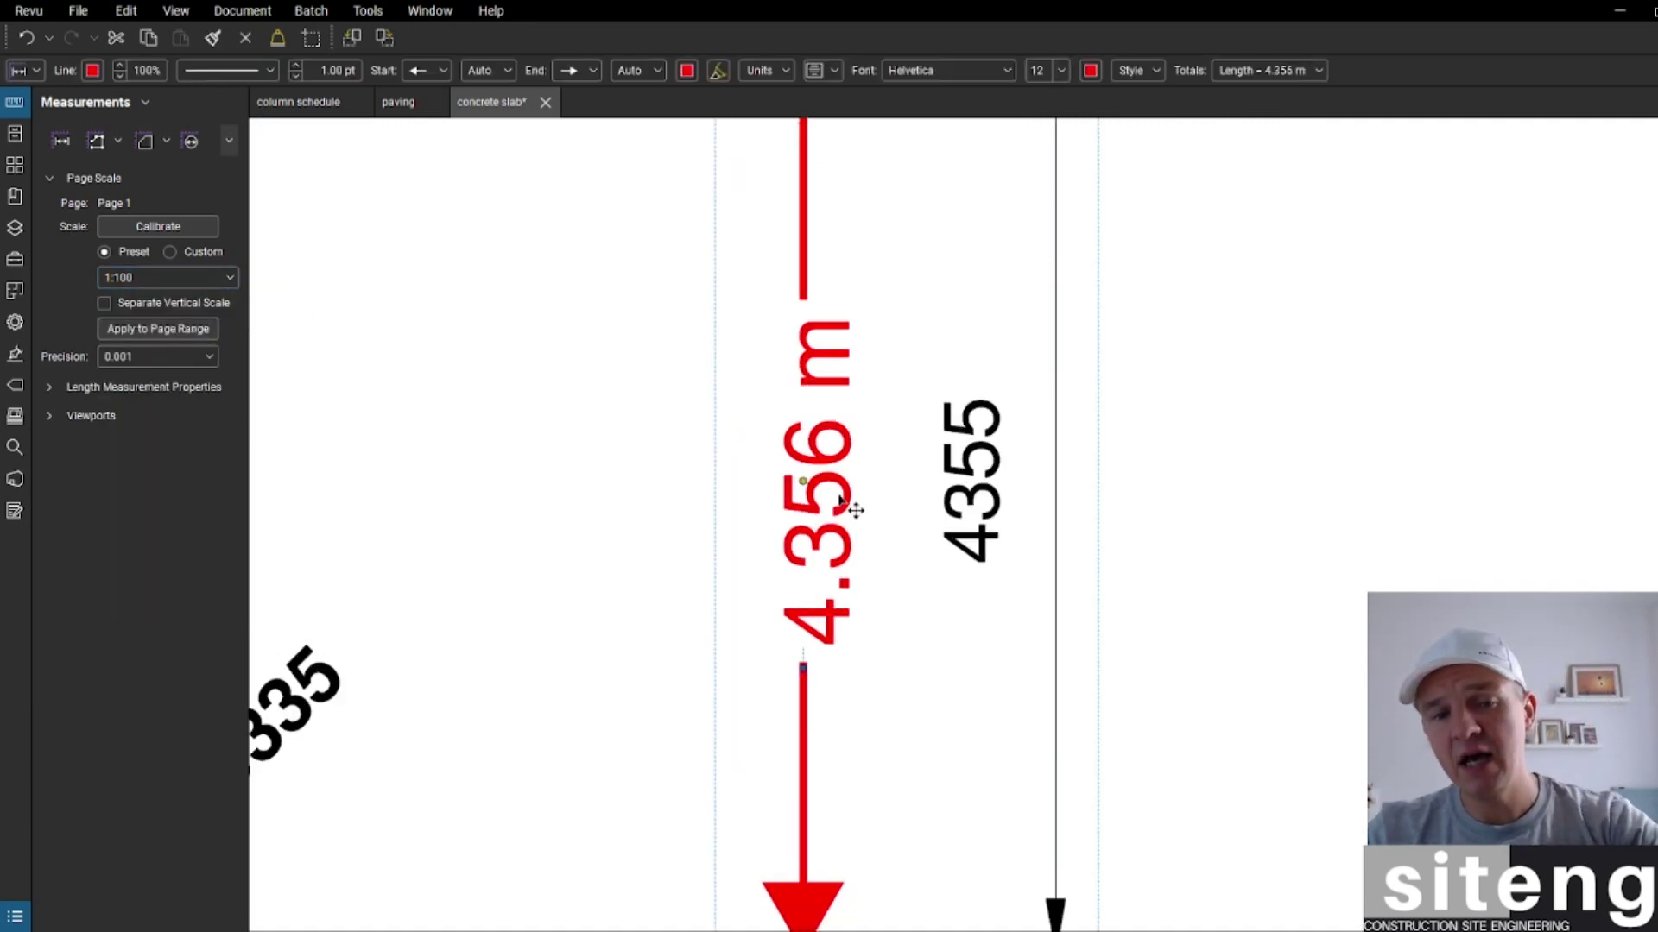
scroll(839, 511, up, 1)
scroll(839, 511, up, 3)
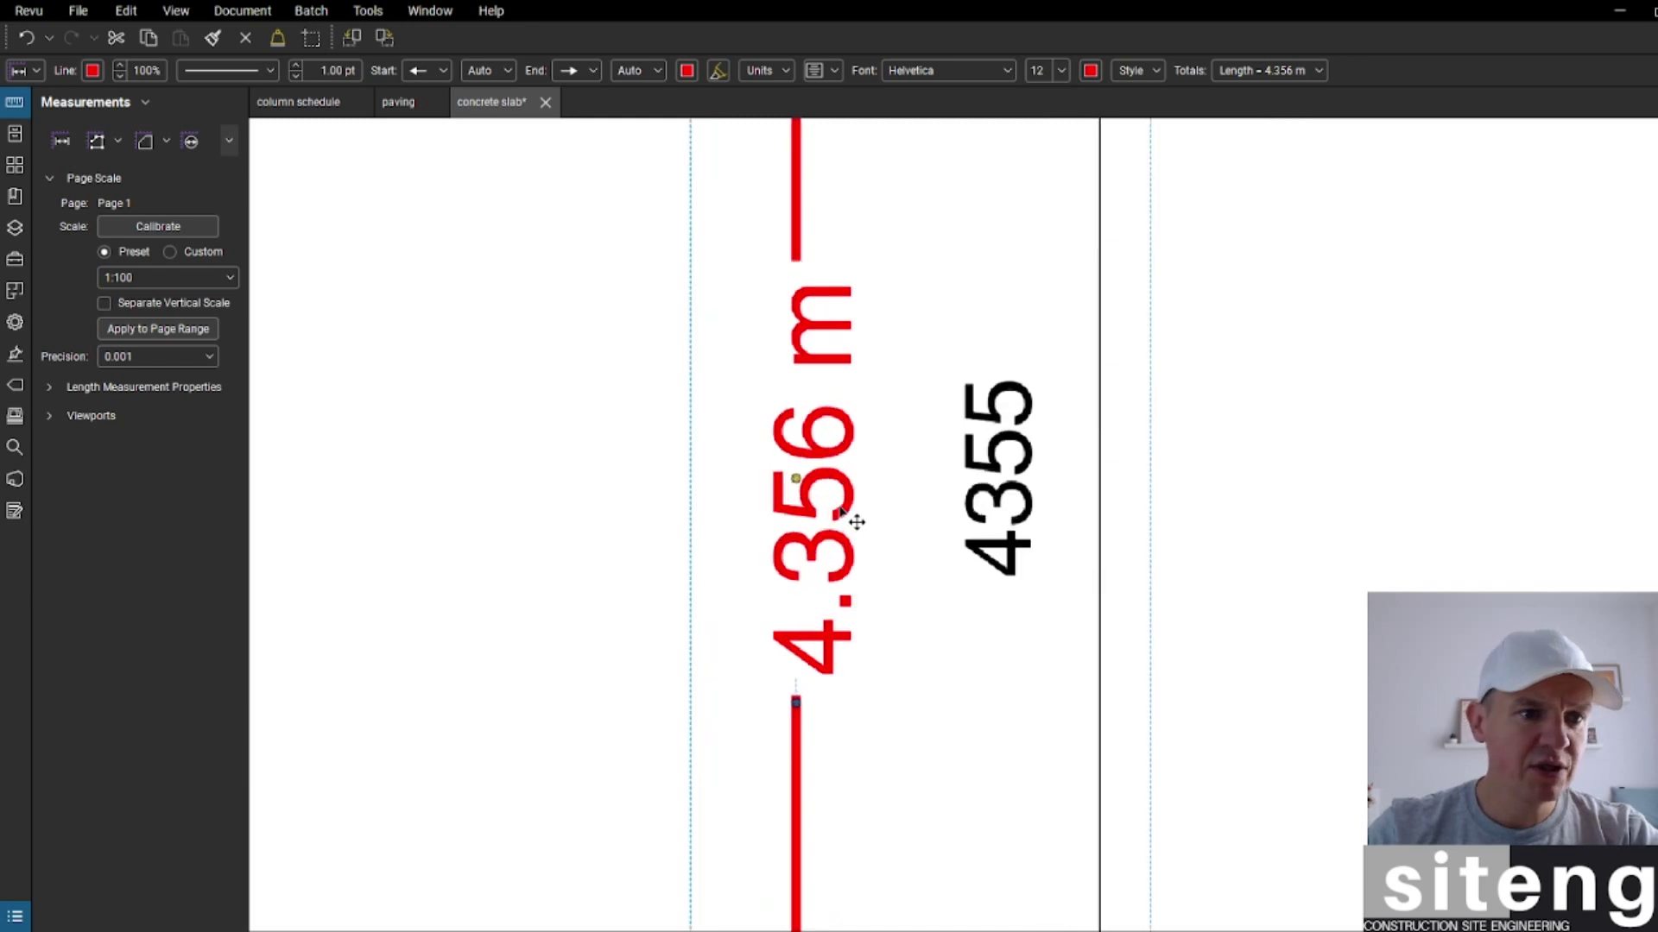
scroll(839, 511, down, 1)
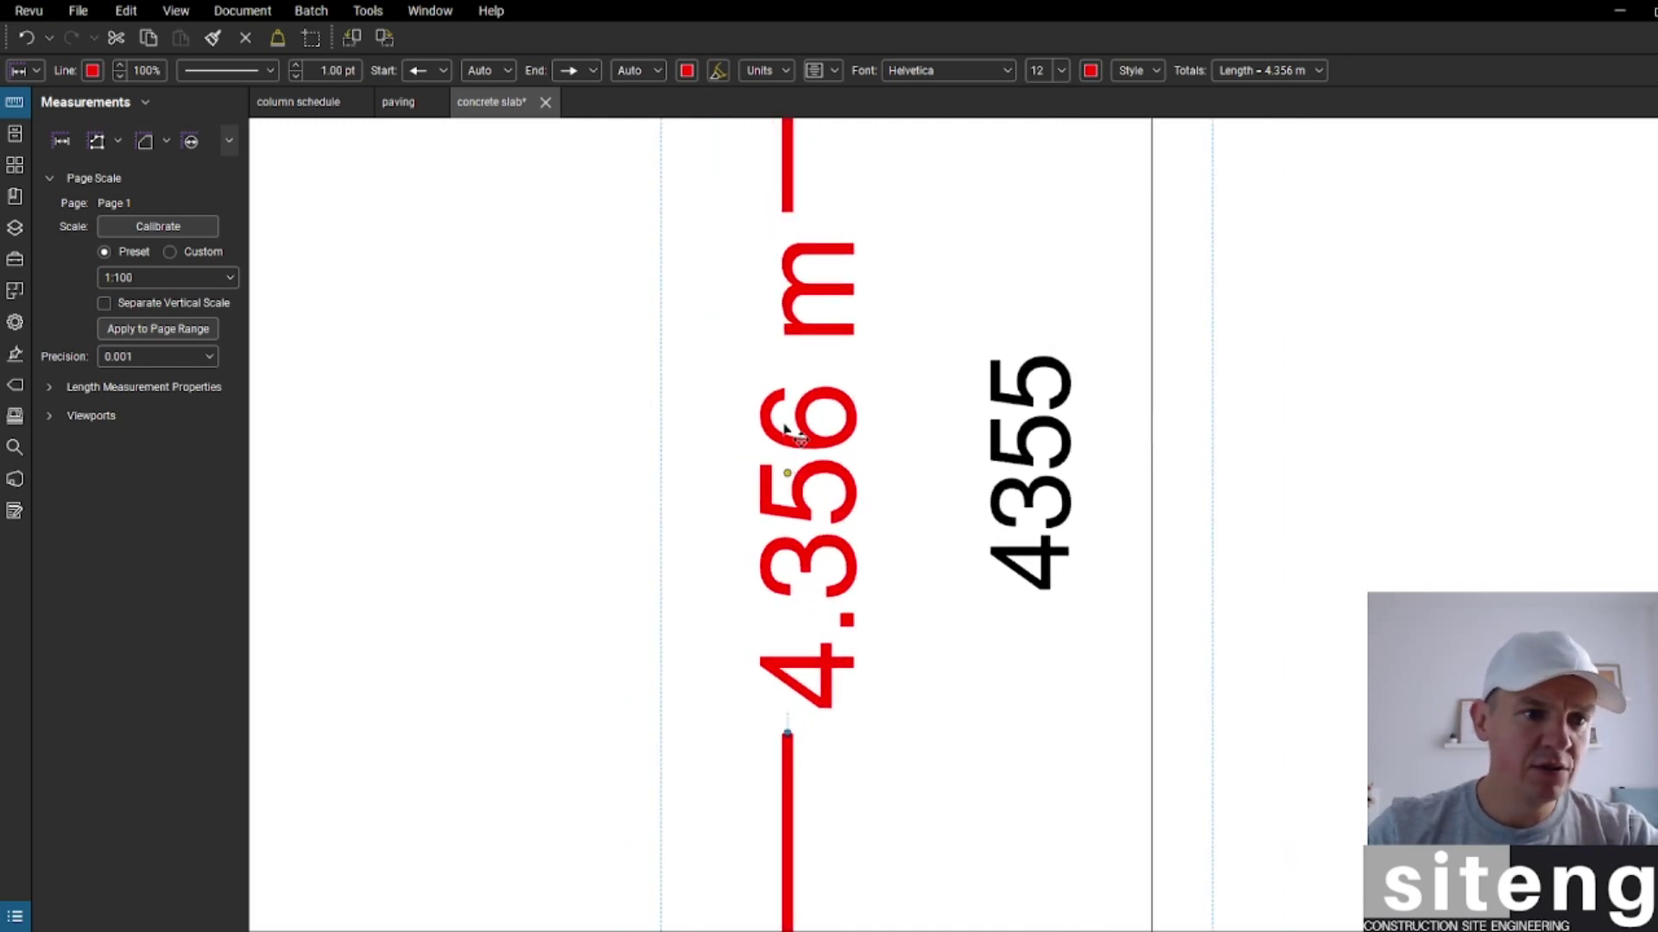
Step: Set the length measurement's caption Text Colour to black in Properties
click(16, 322)
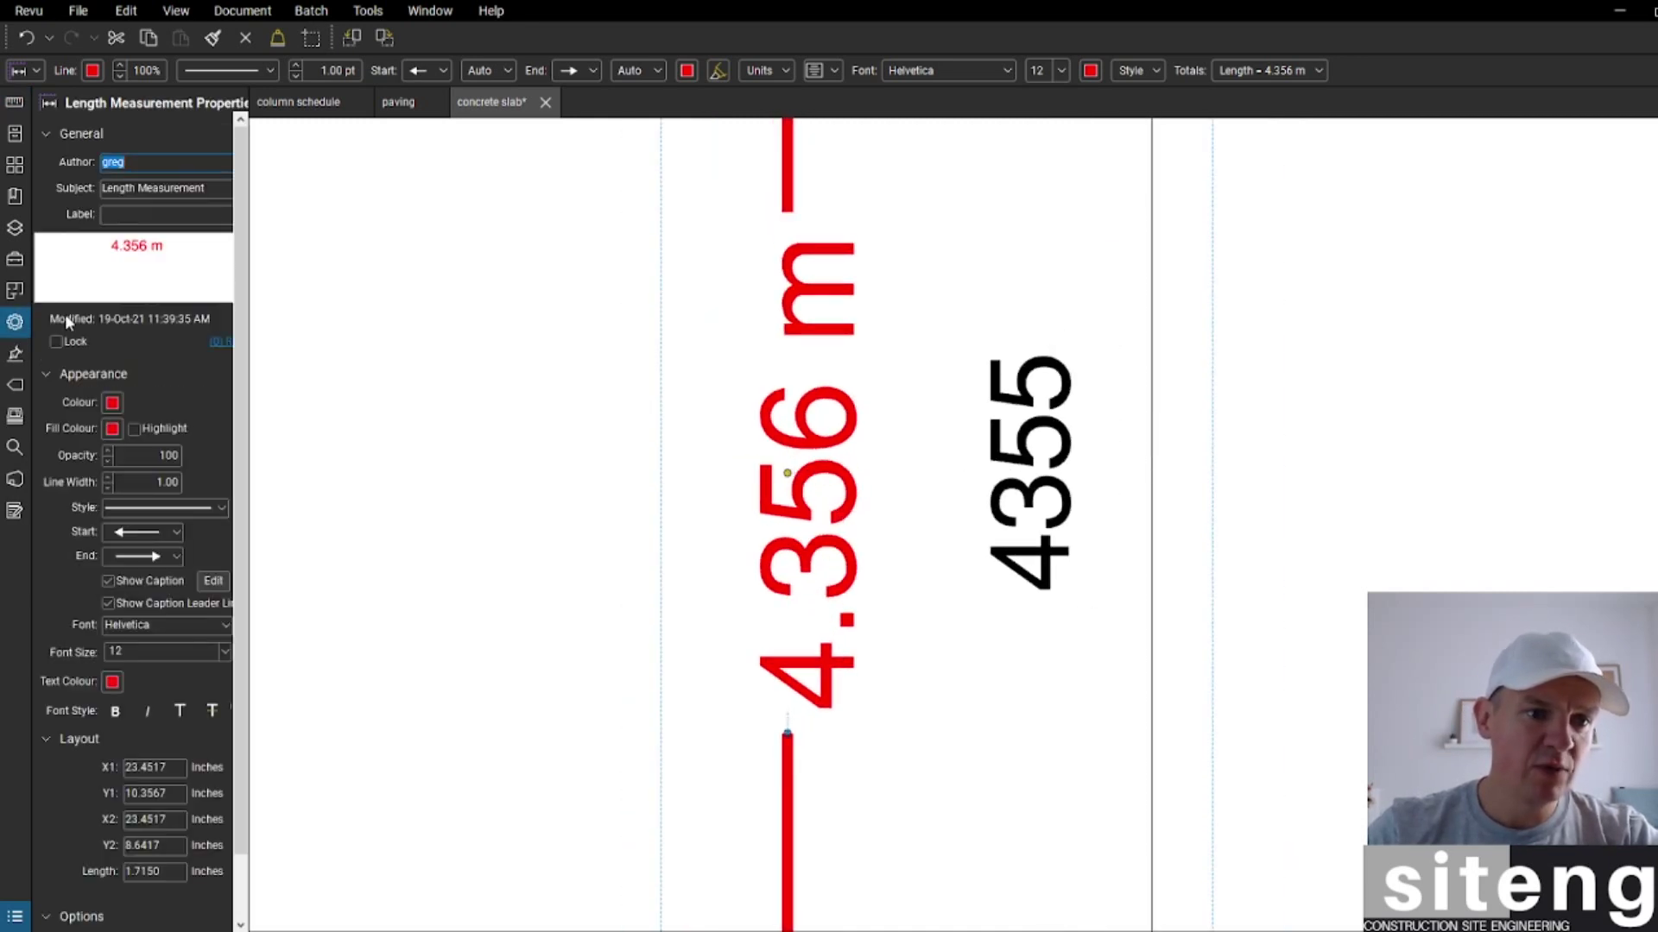
scroll(191, 439, down, 2)
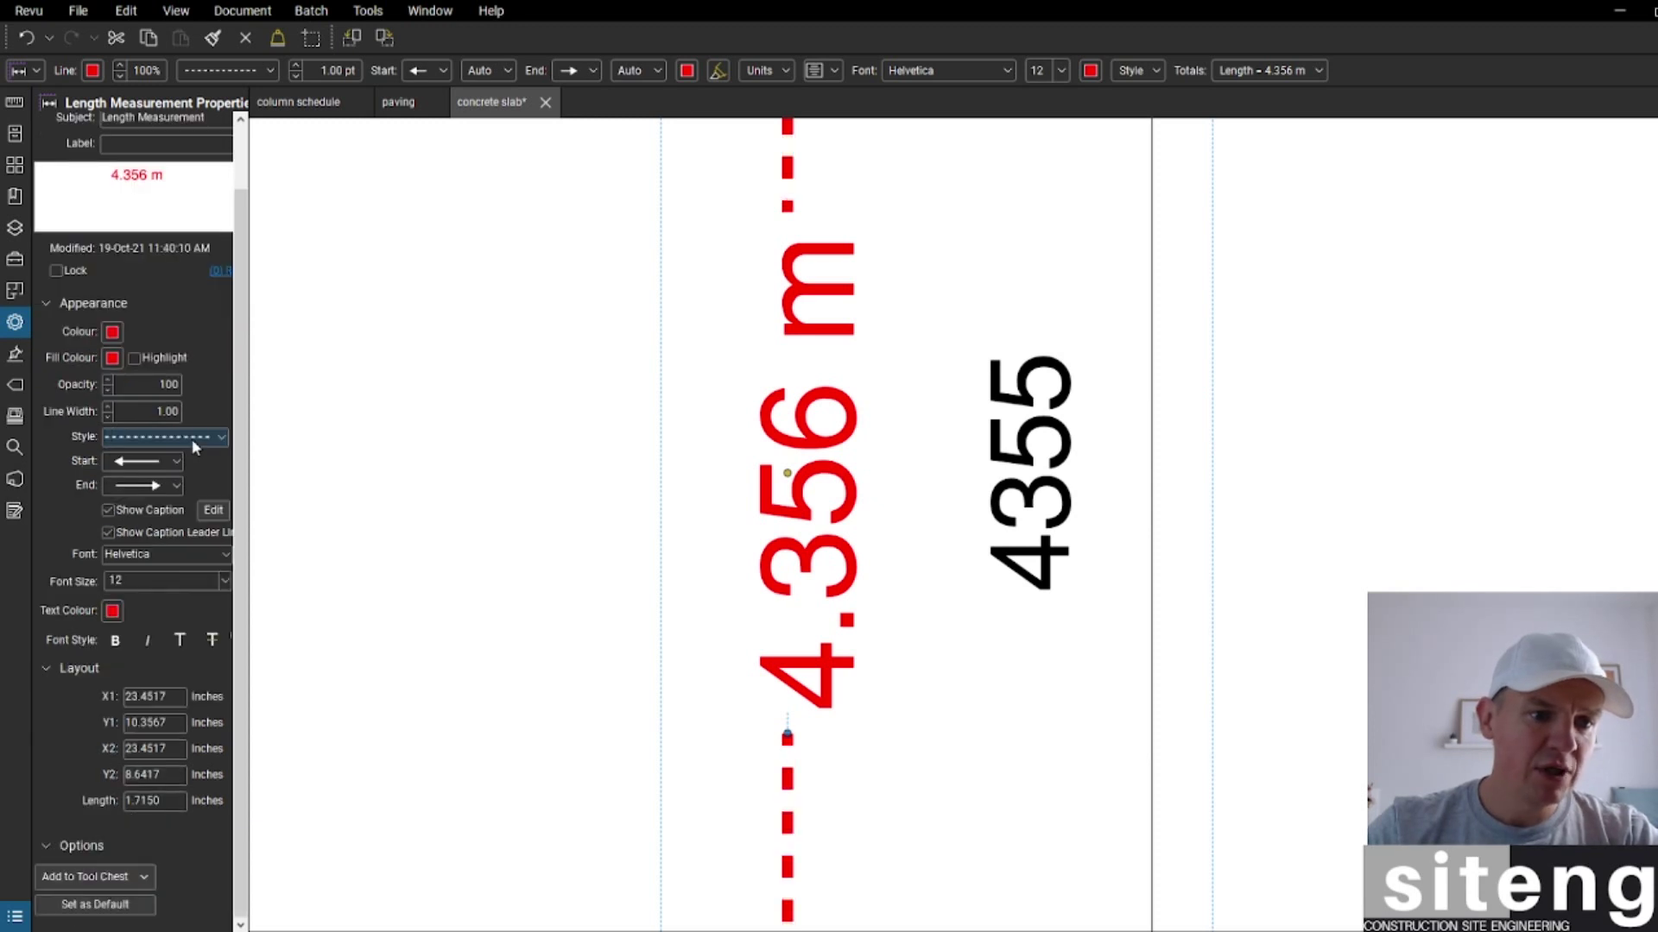
click(116, 611)
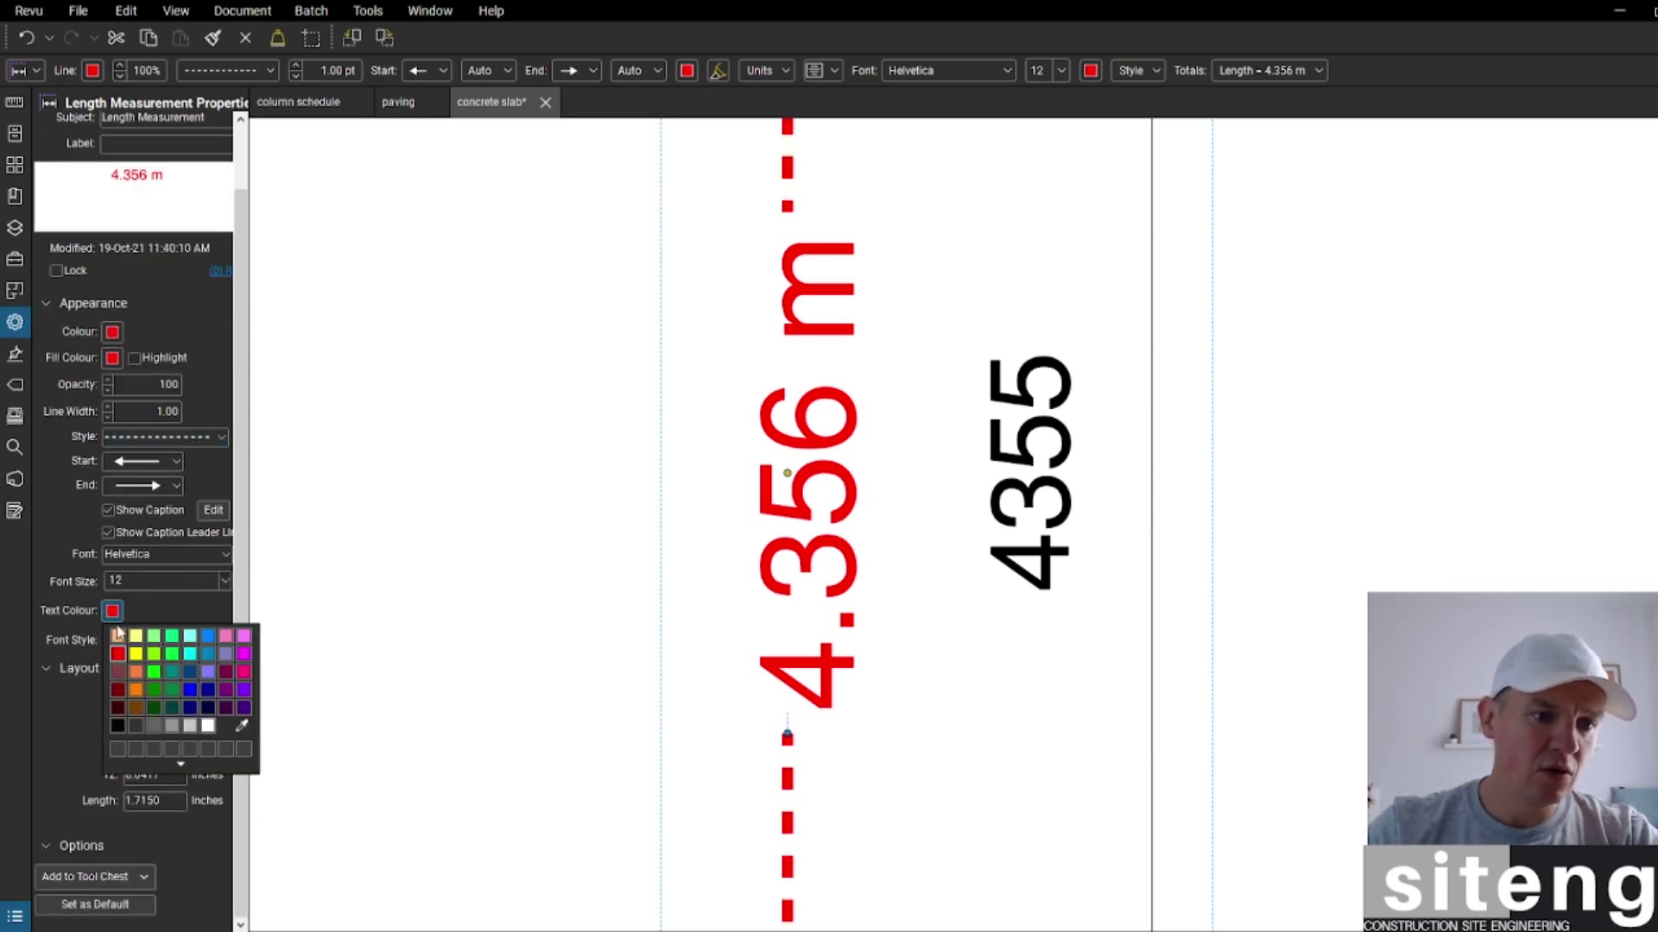
click(117, 720)
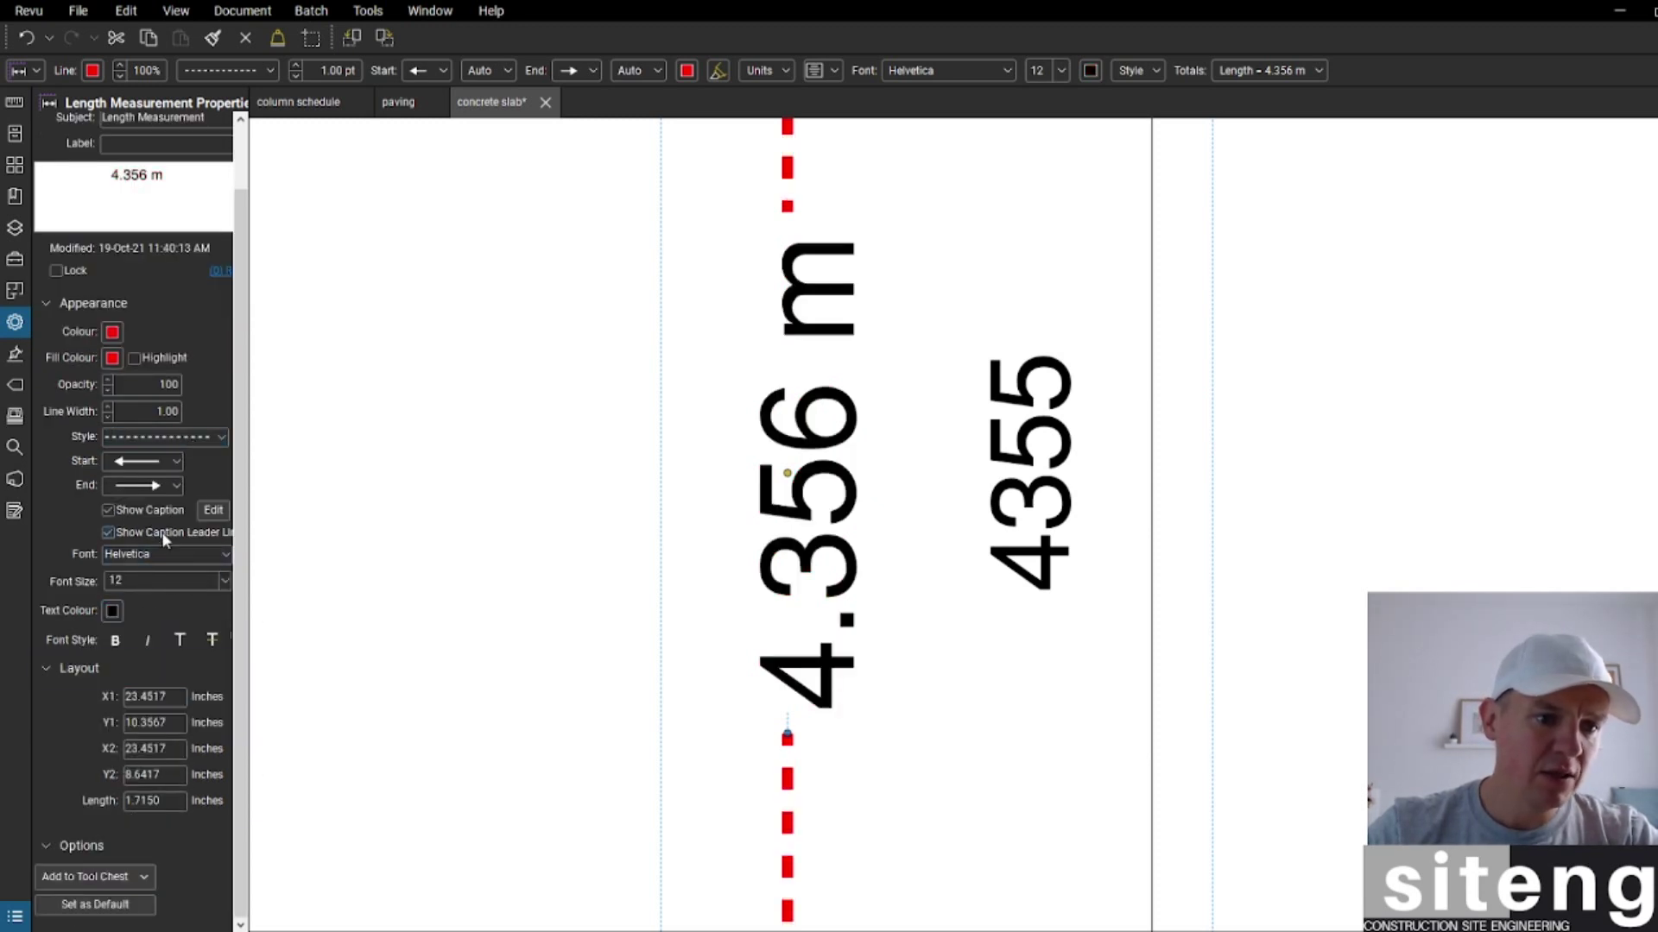
scroll(155, 448, up, 1)
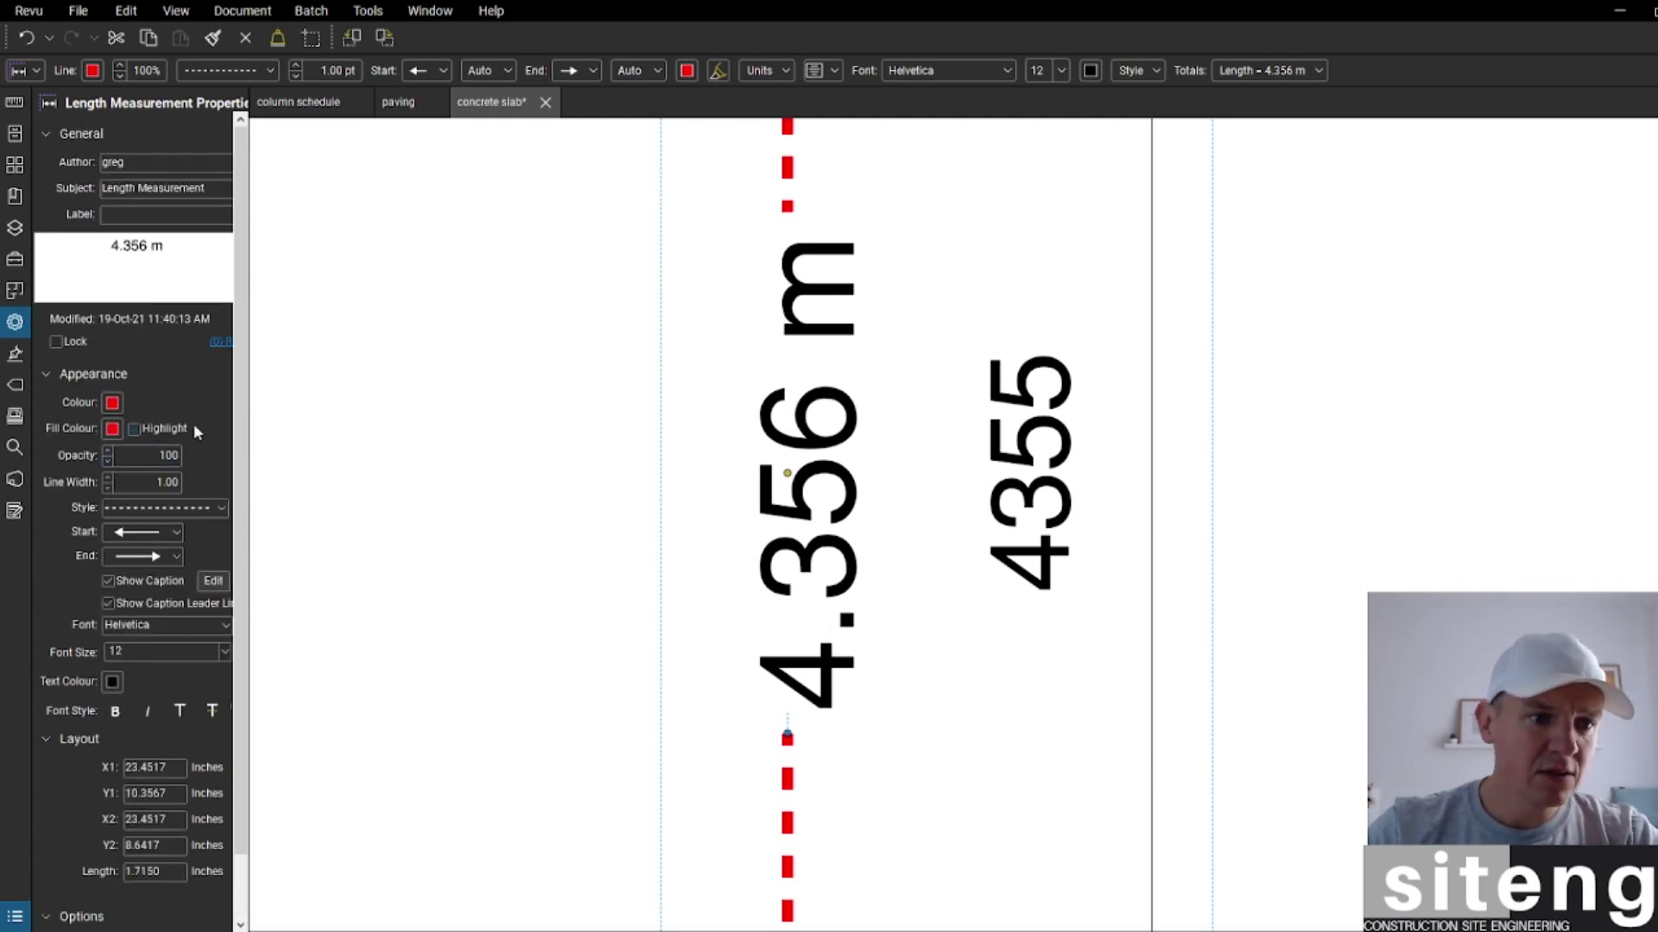
scroll(770, 692, down, 2)
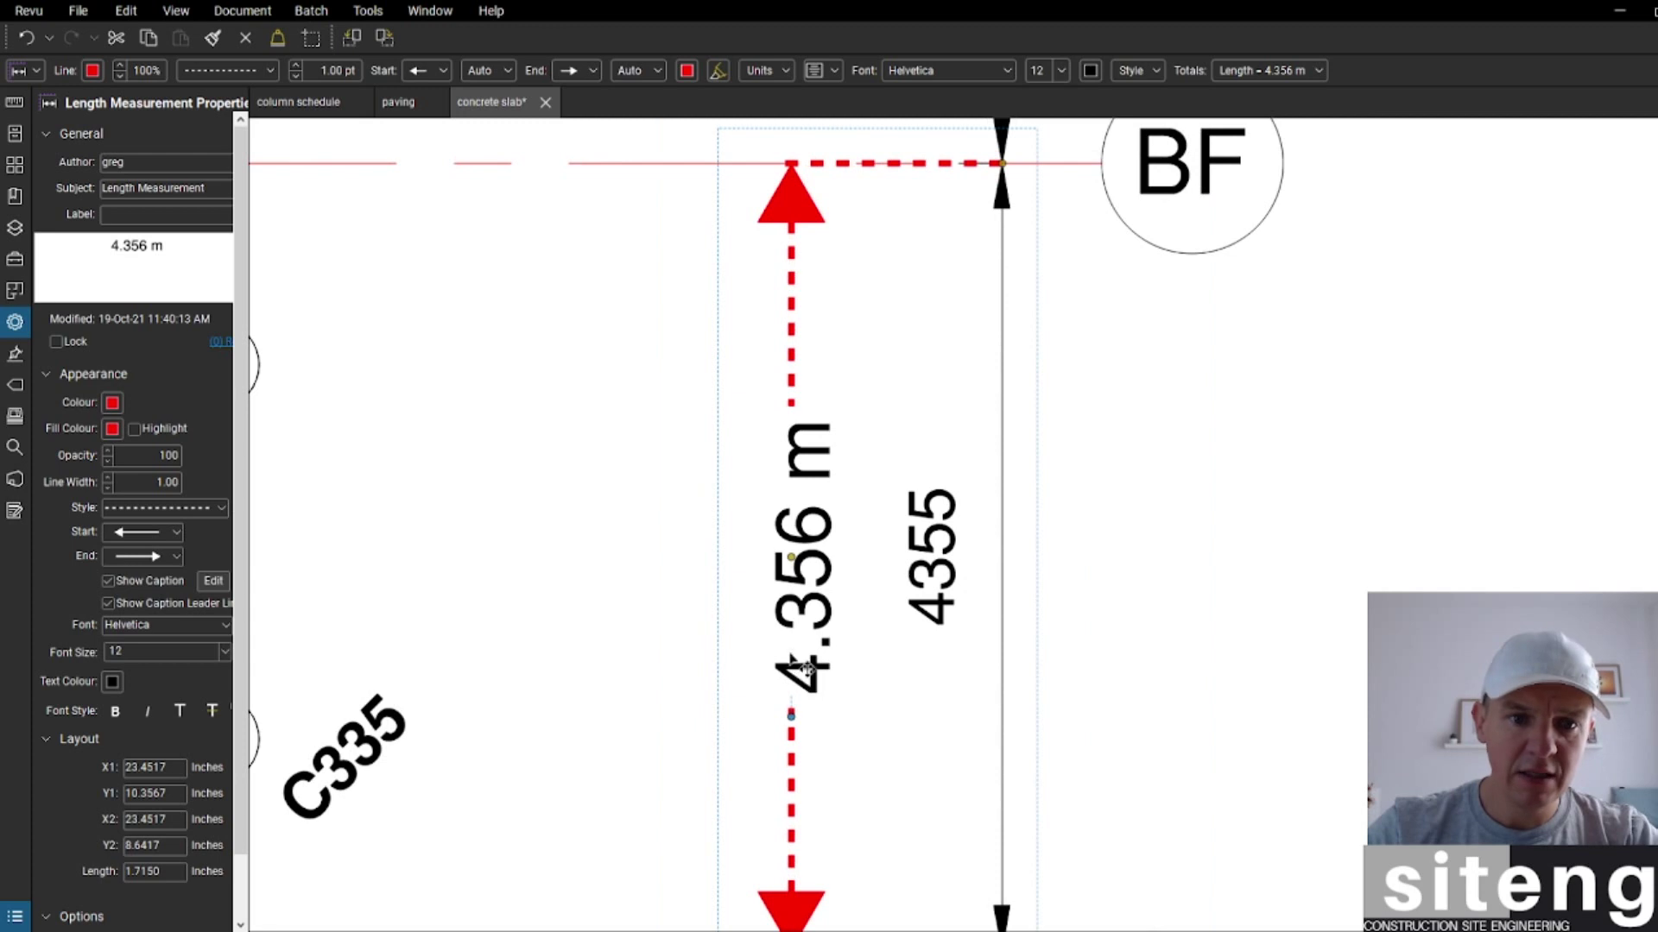
scroll(774, 300, up, 1)
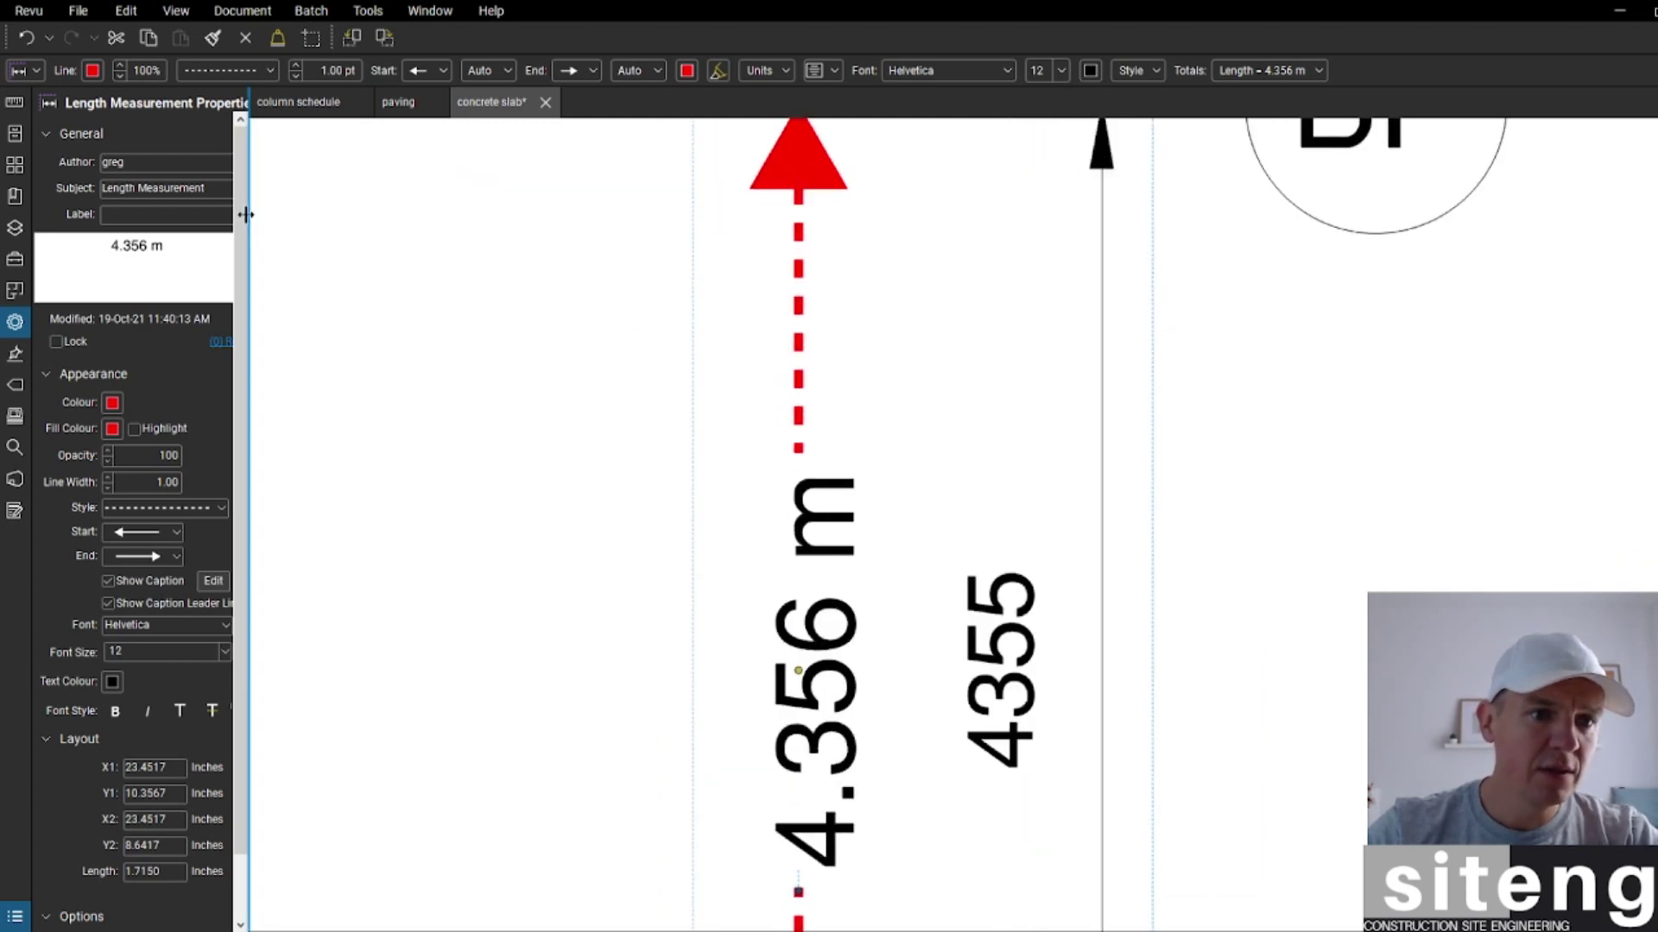
Step: Give the measurement a Solid line style and black line colour
click(270, 70)
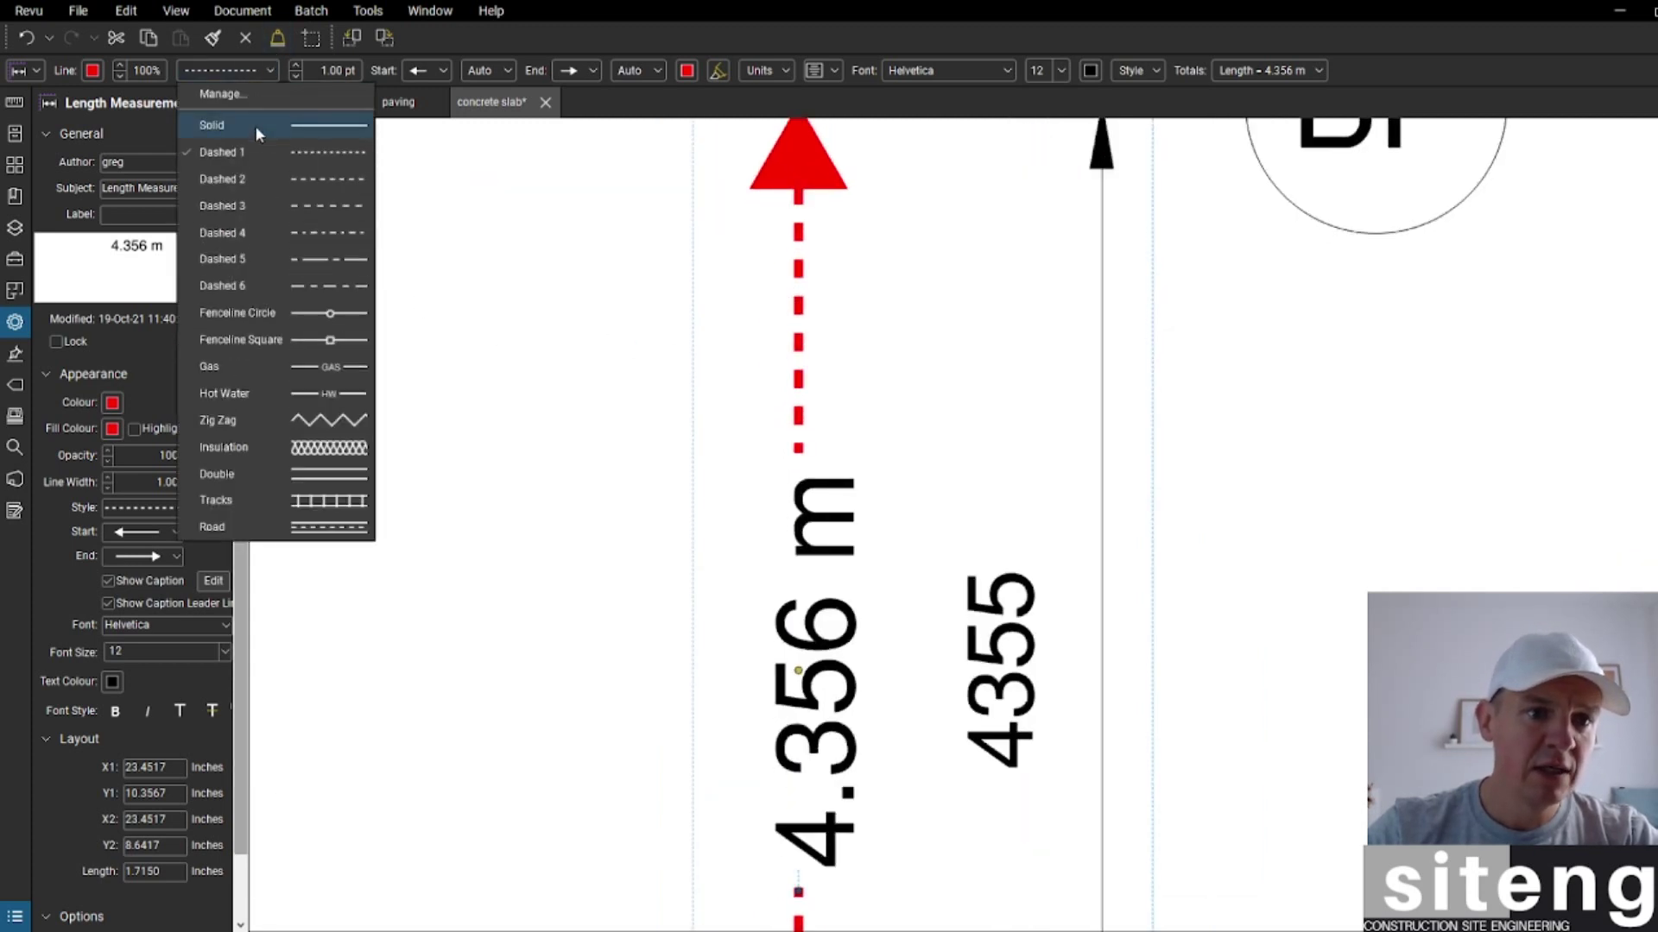
click(255, 127)
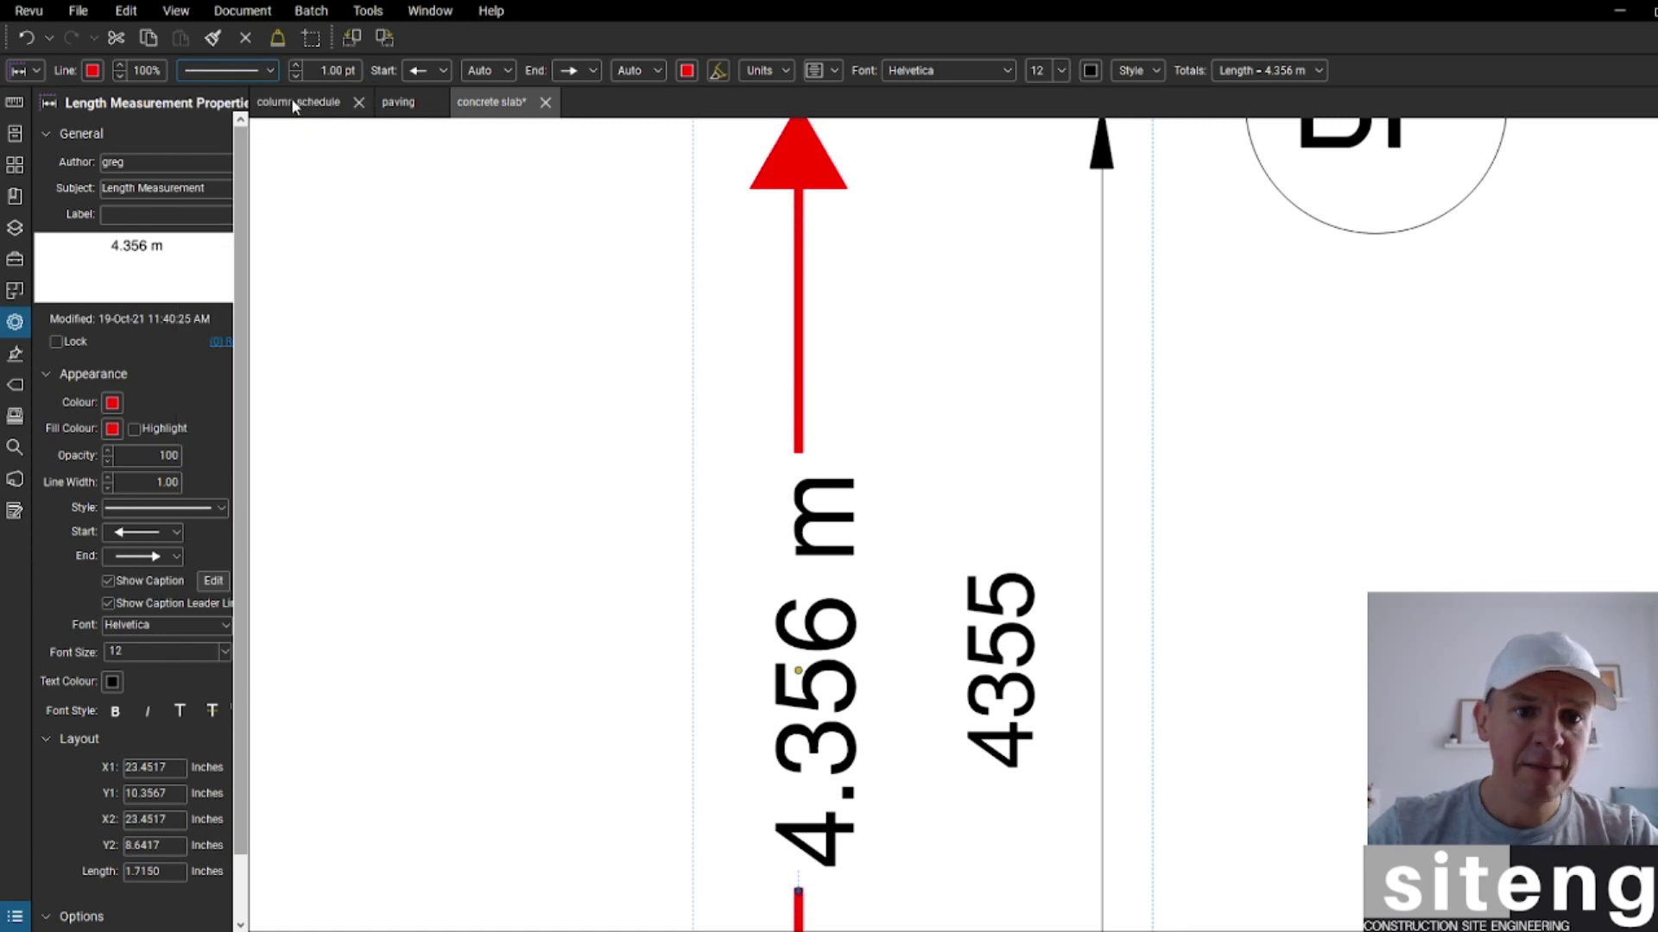
click(93, 71)
click(98, 185)
scroll(749, 207, down, 2)
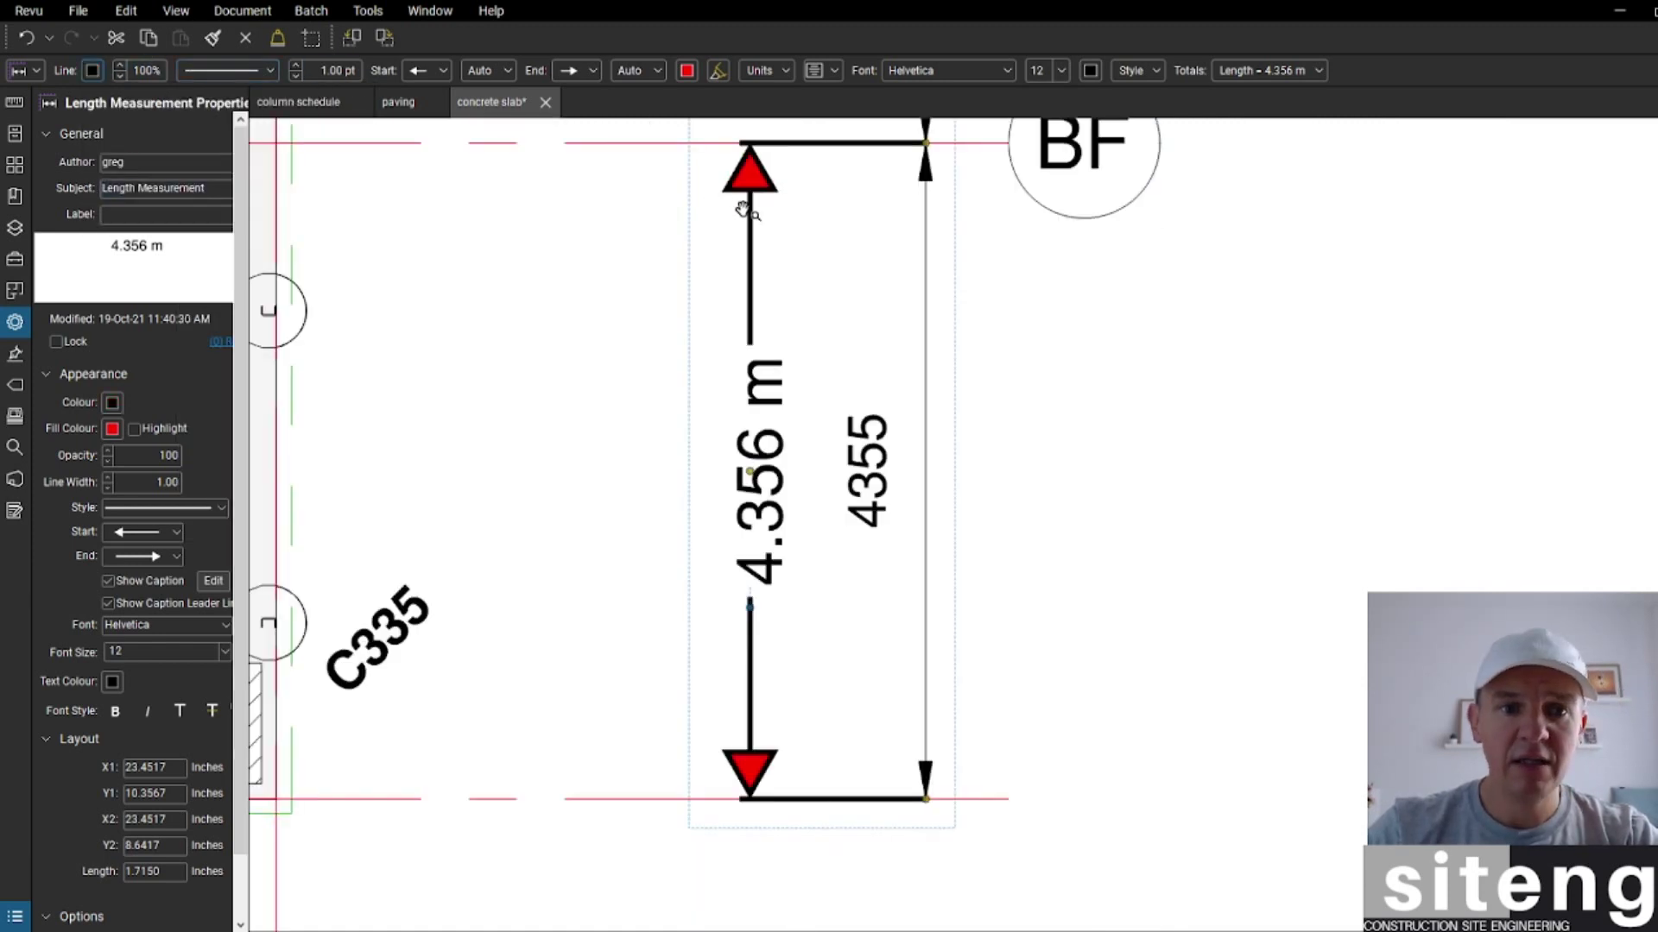
scroll(742, 209, up, 1)
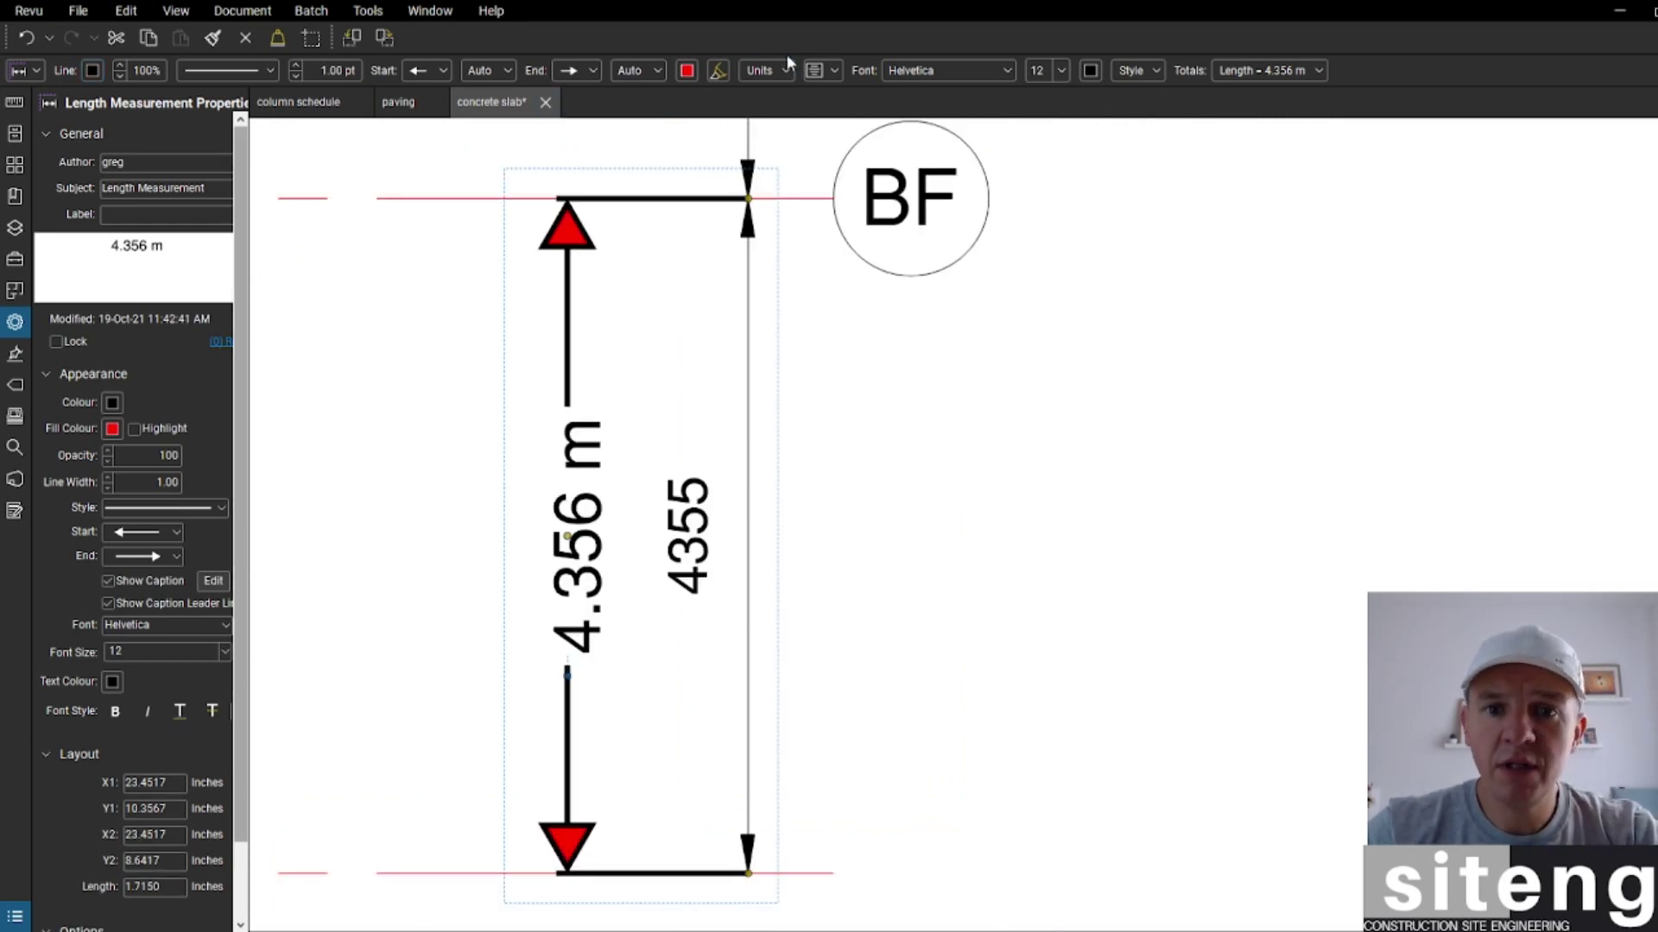
scroll(613, 618, down, 2)
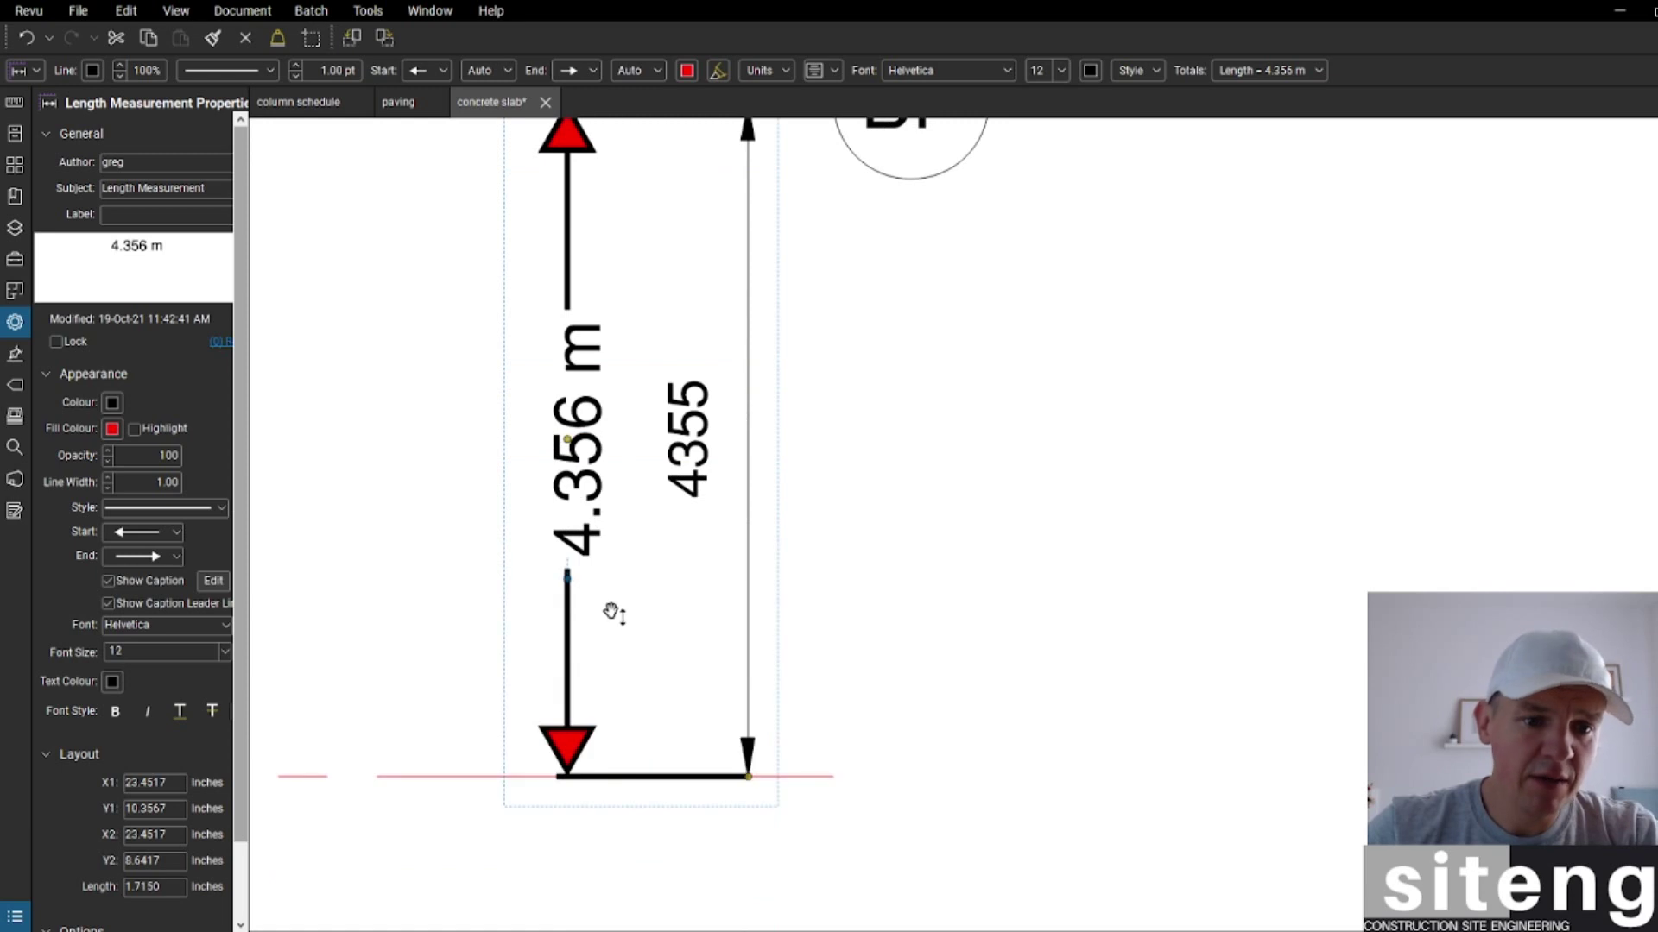
scroll(583, 535, up, 3)
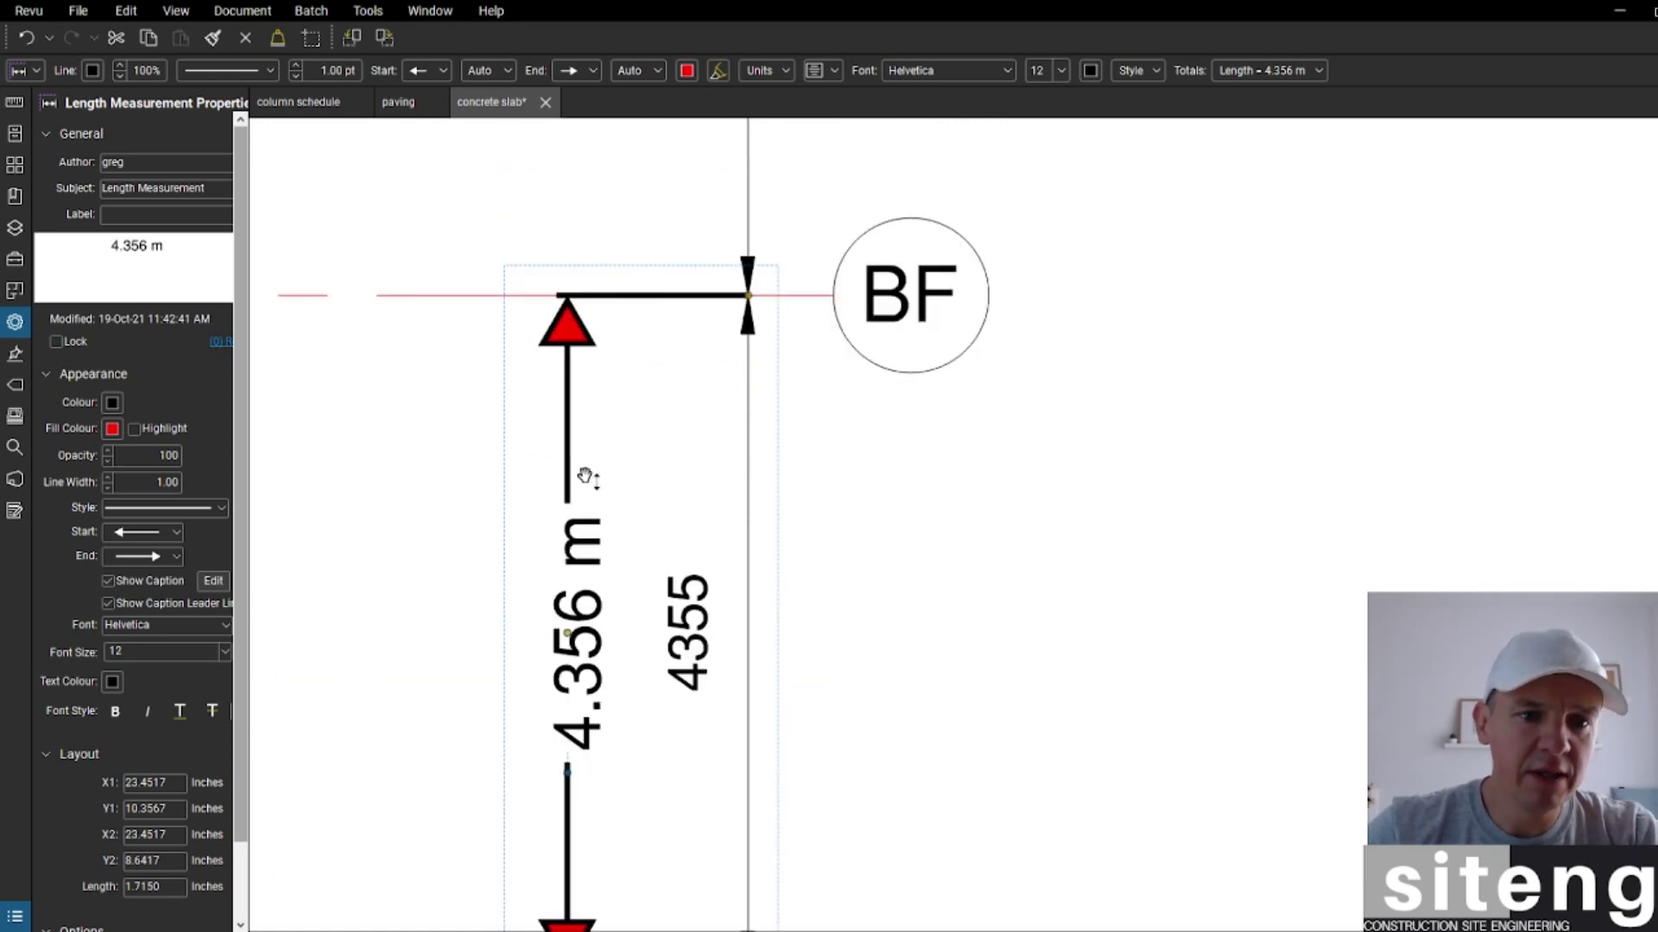
scroll(583, 475, down, 1)
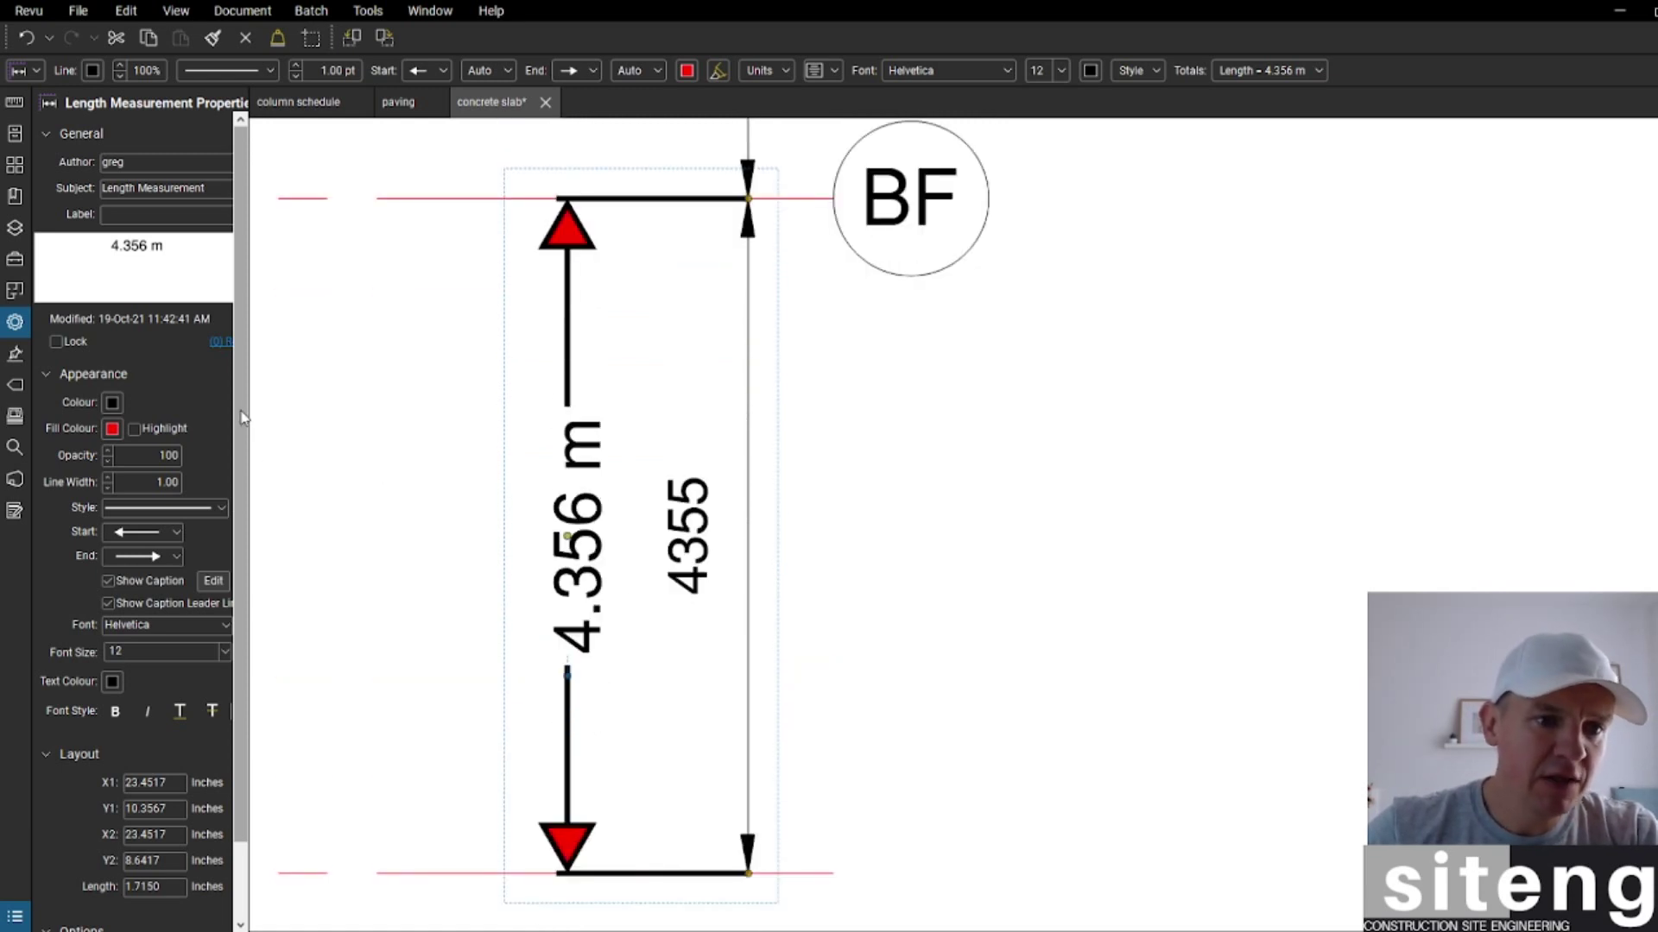
scroll(244, 421, down, 1)
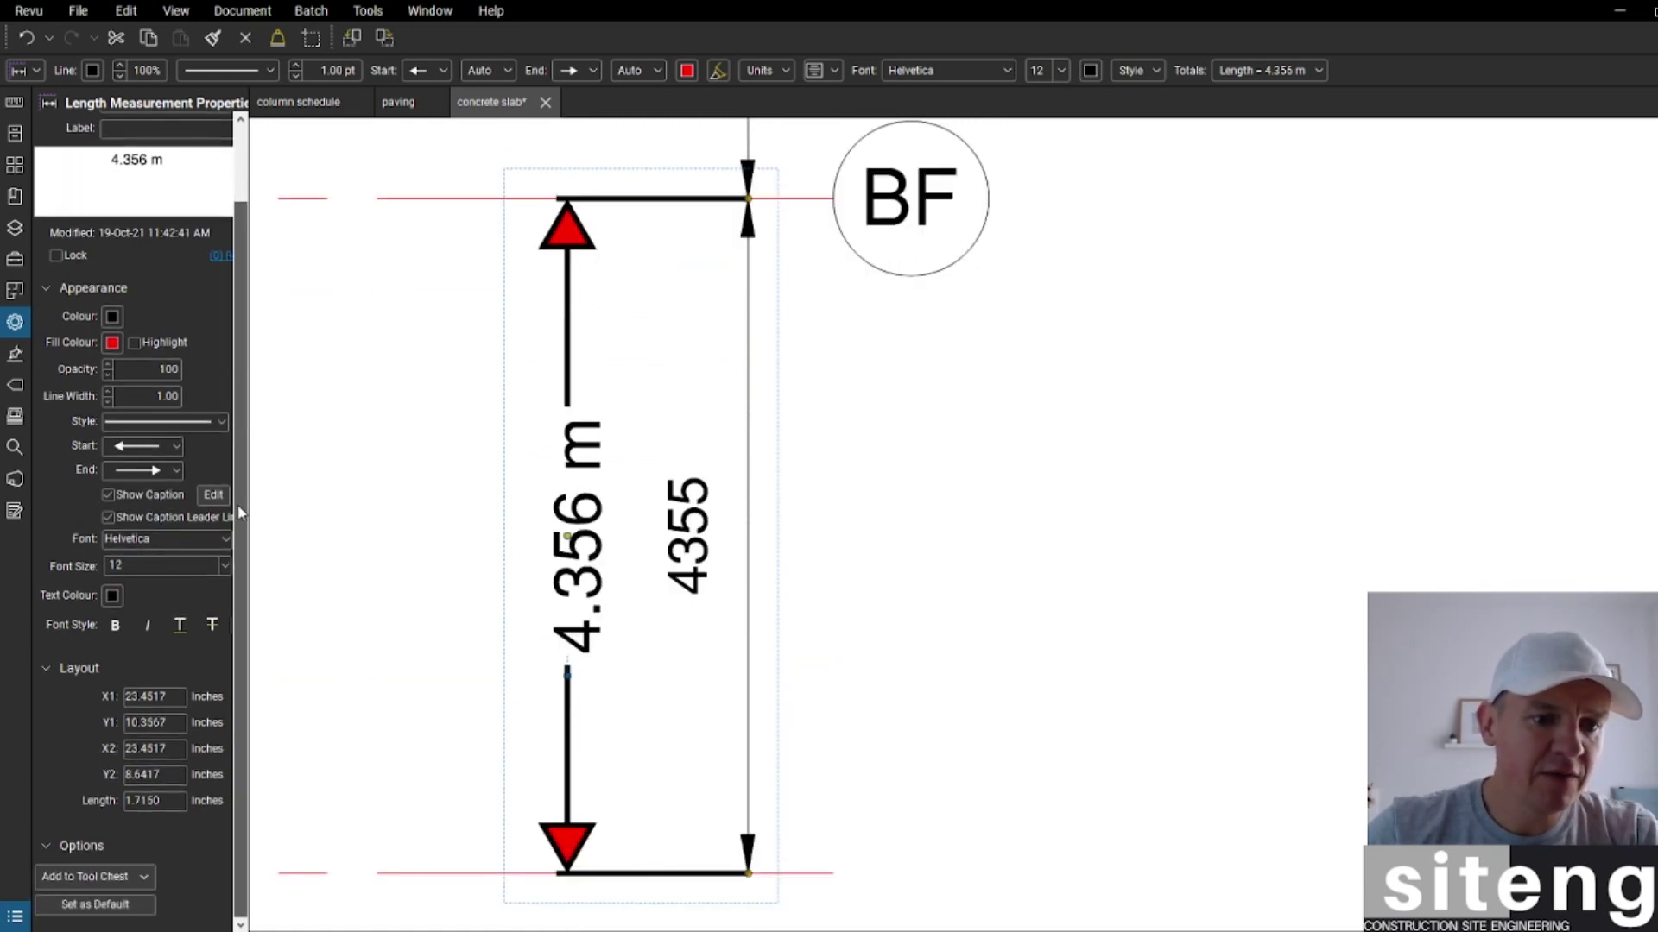
Step: Add the black 4.356 m measurement style to My Tools, then deselect it
click(113, 879)
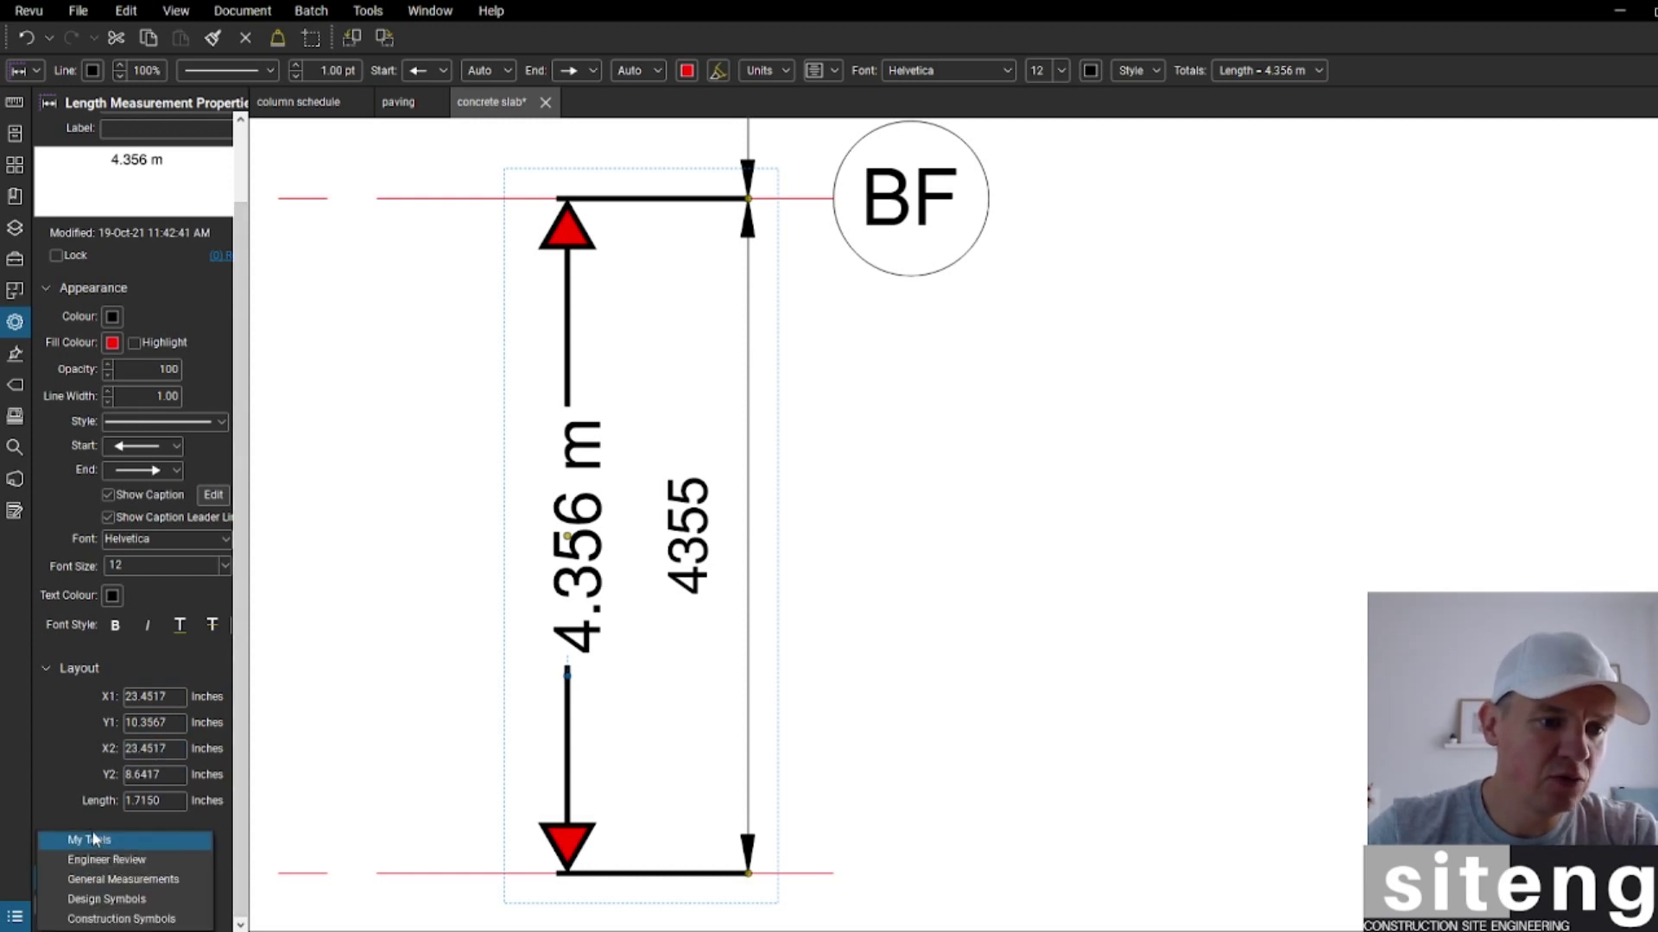
click(93, 840)
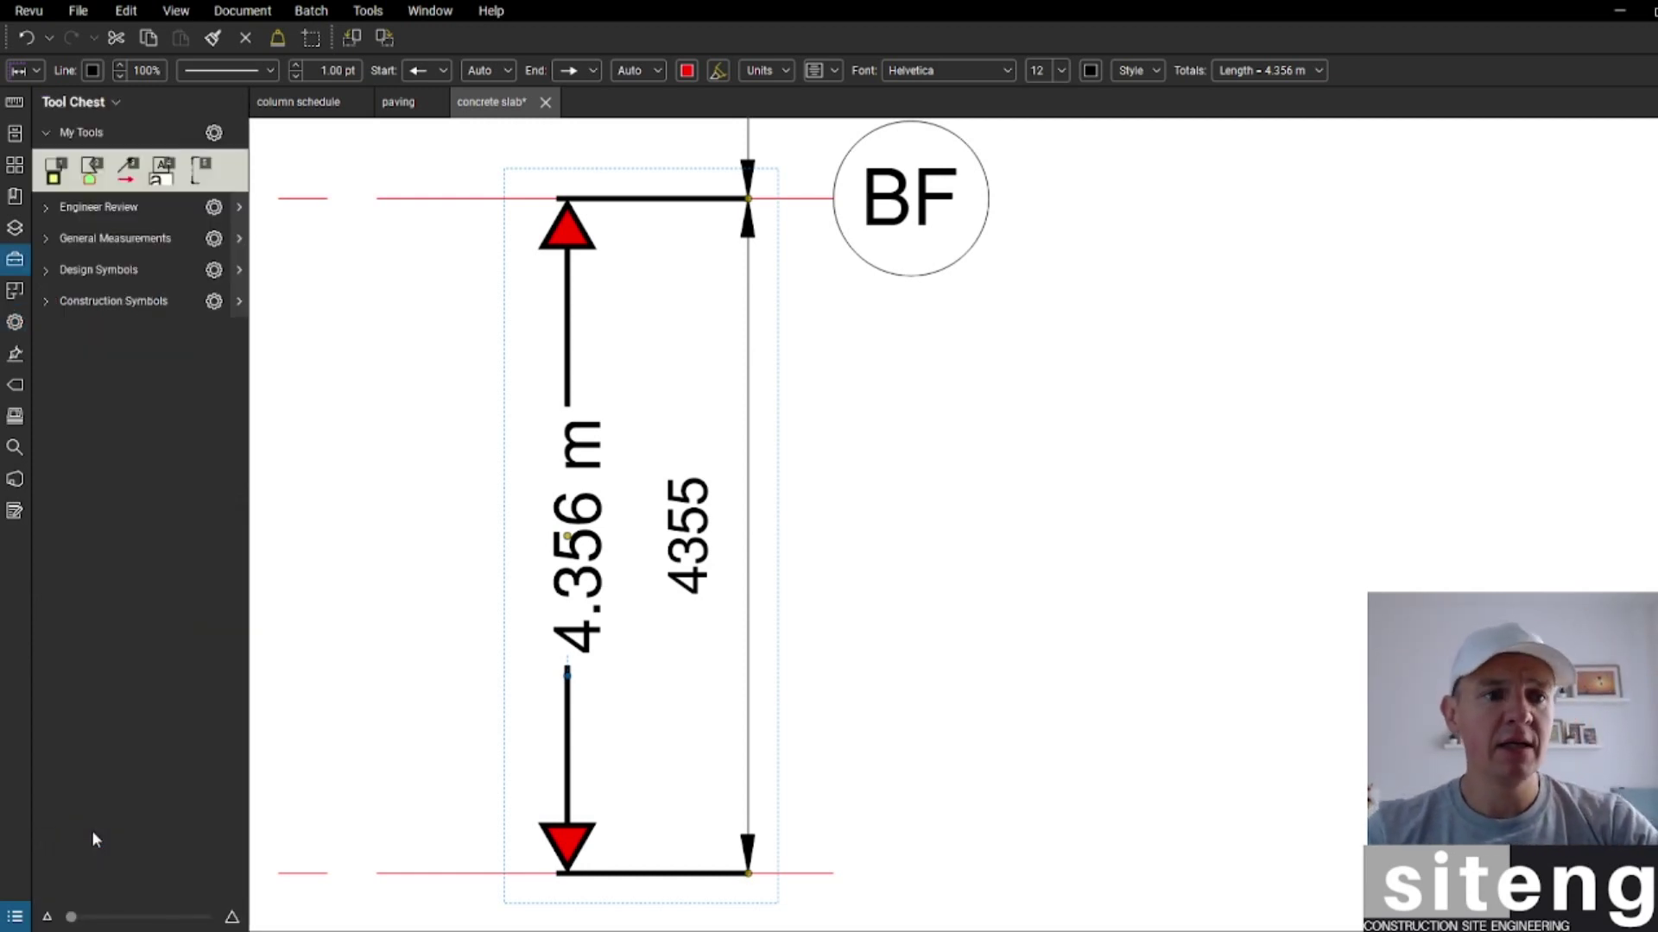
click(428, 321)
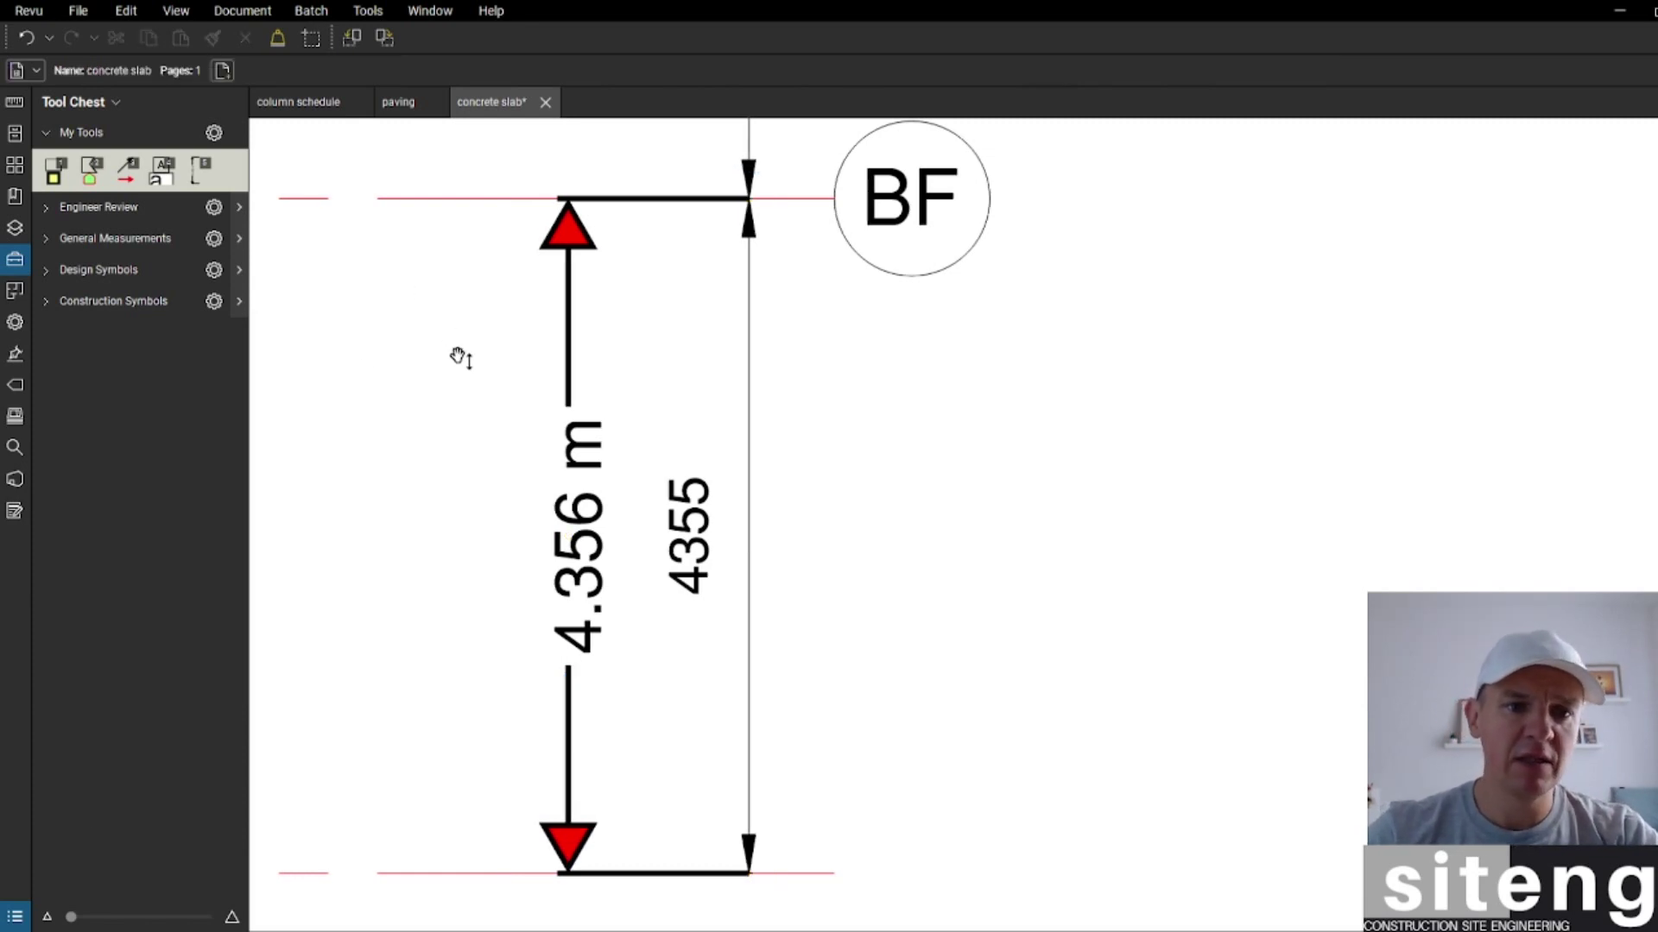
scroll(483, 367, up, 2)
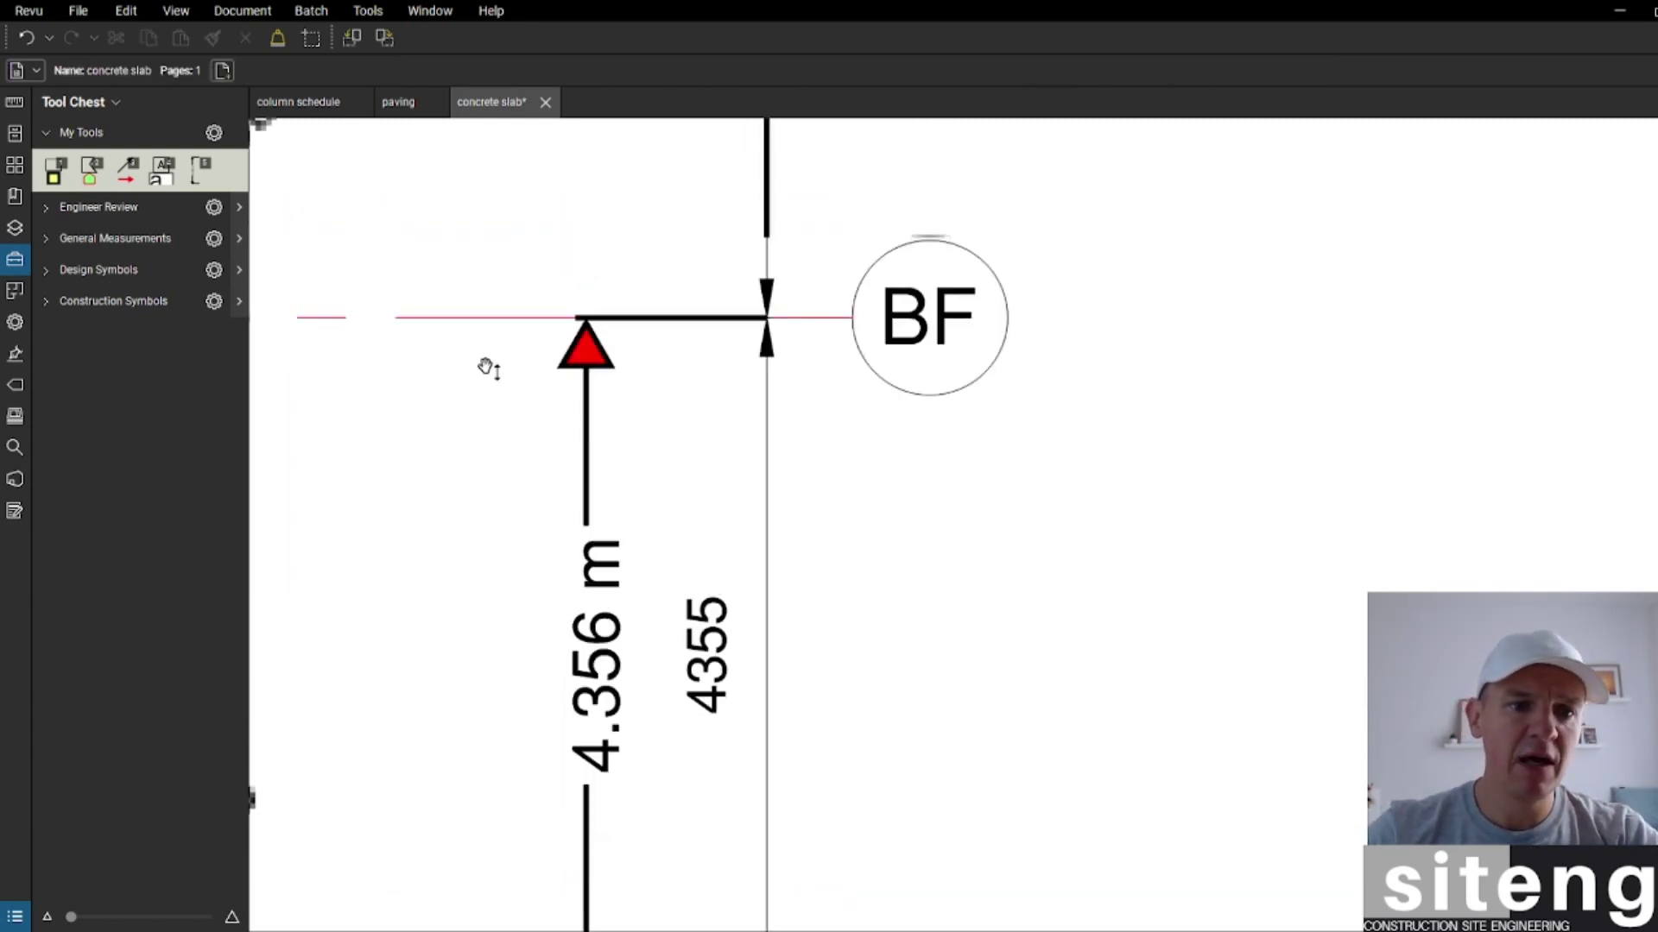
Step: Draw a 7.441 m length with the saved tool from gridline BE toward the lower right
click(198, 177)
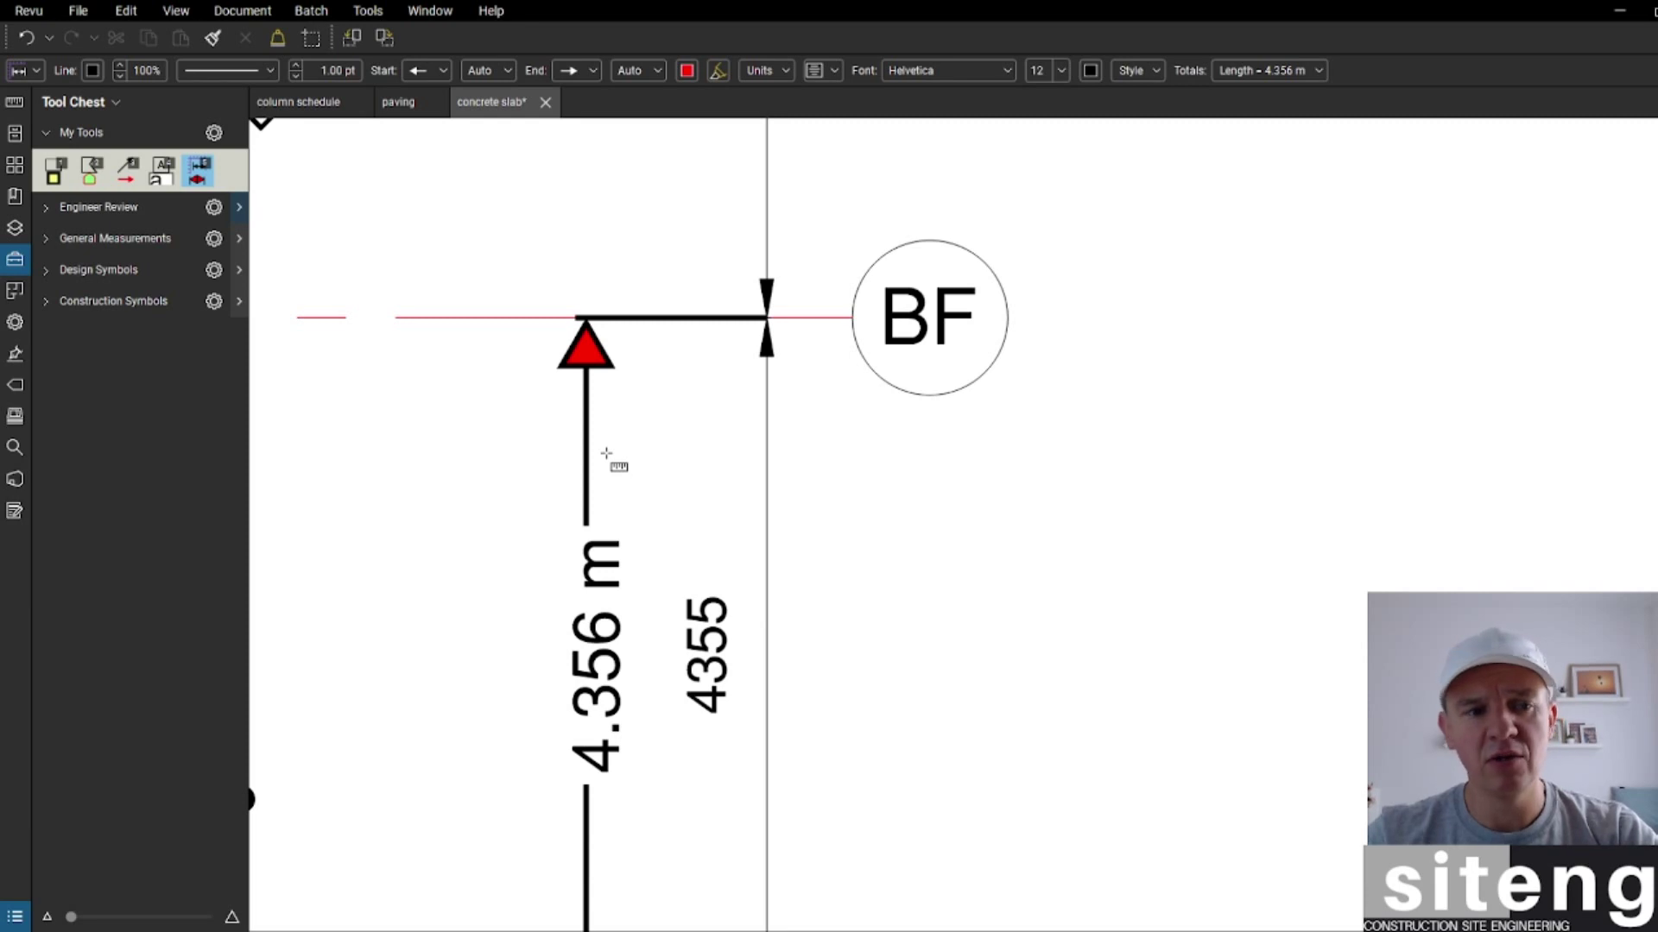
scroll(606, 454, down, 5)
scroll(661, 436, up, 2)
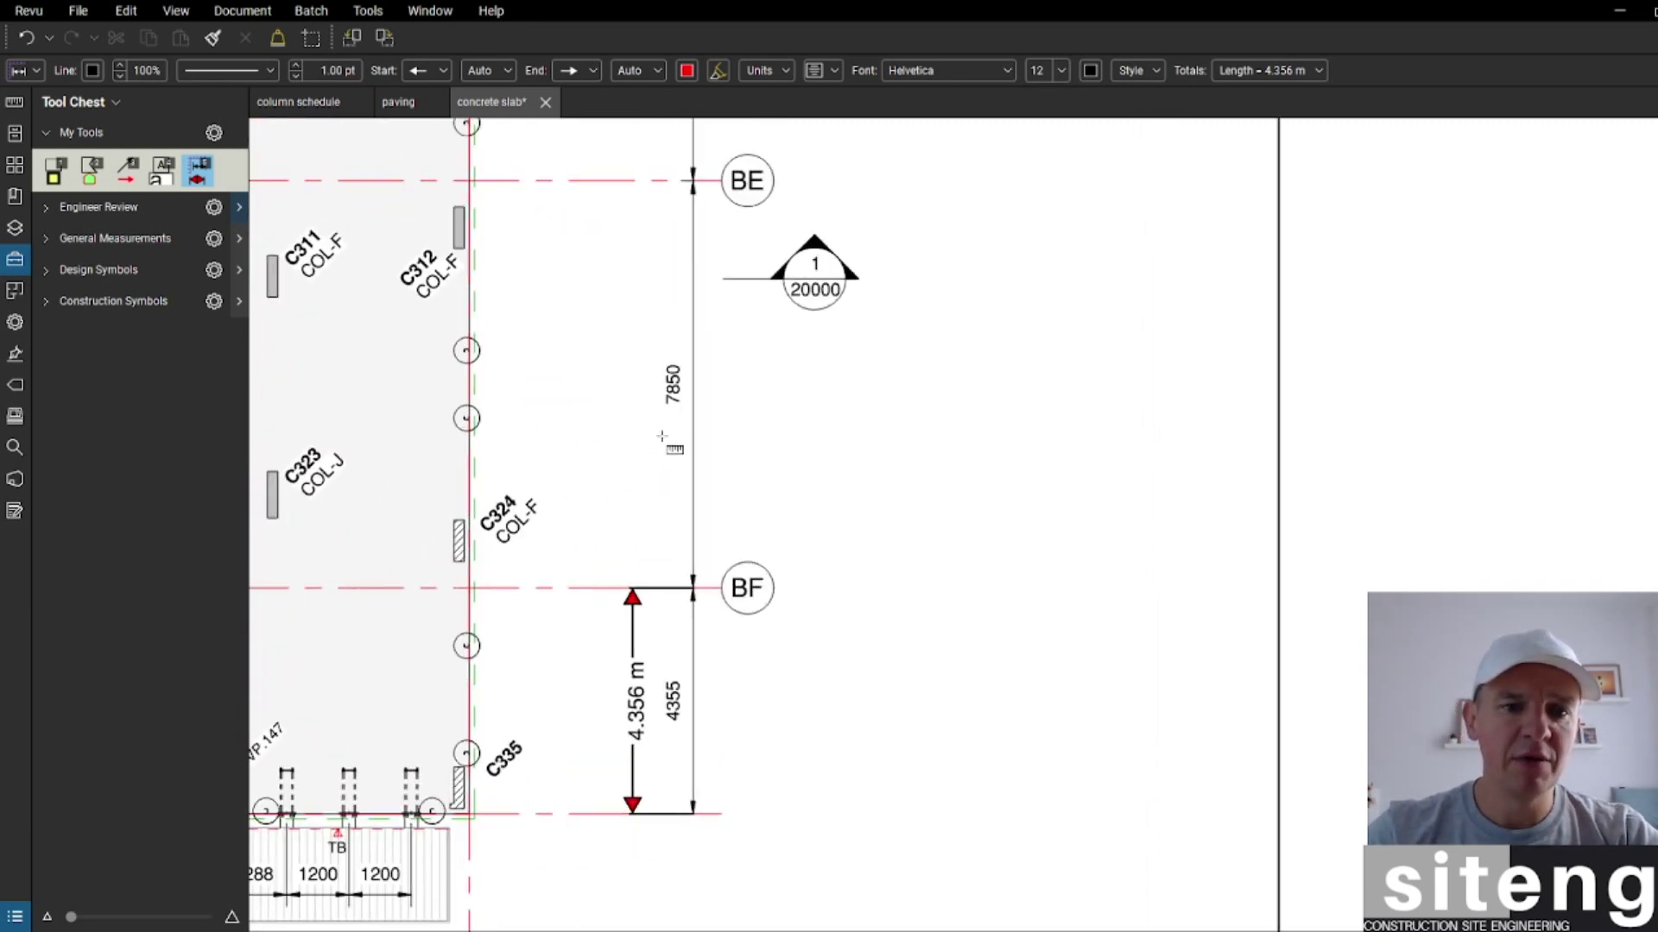
scroll(661, 436, up, 1)
scroll(647, 381, up, 2)
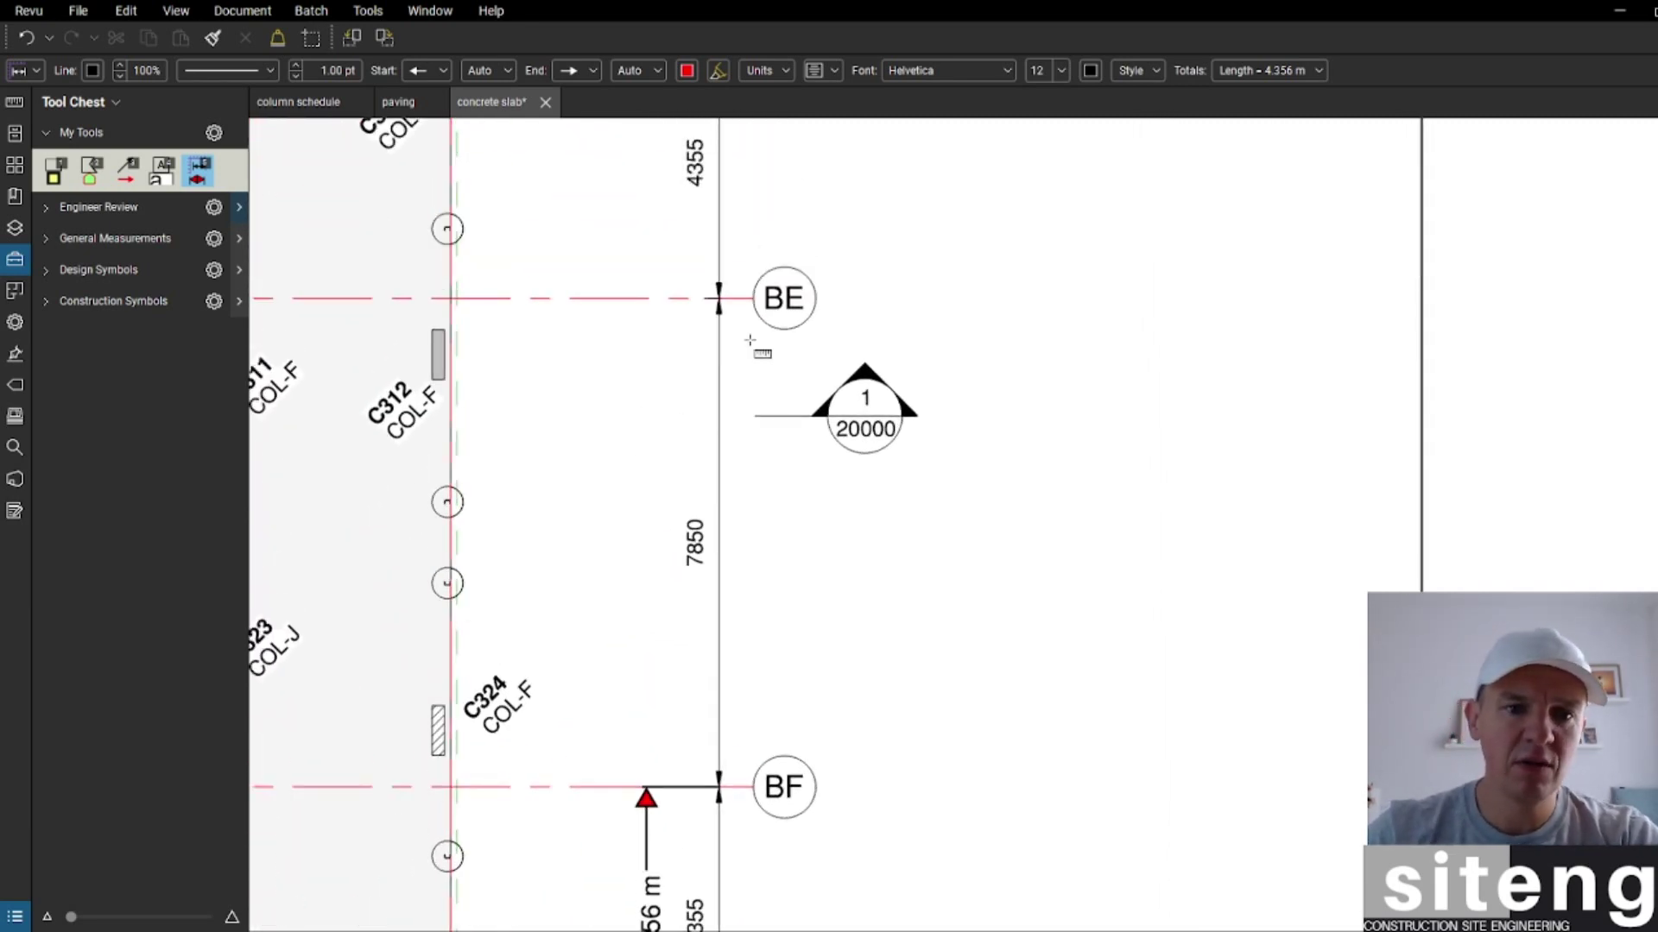
click(754, 298)
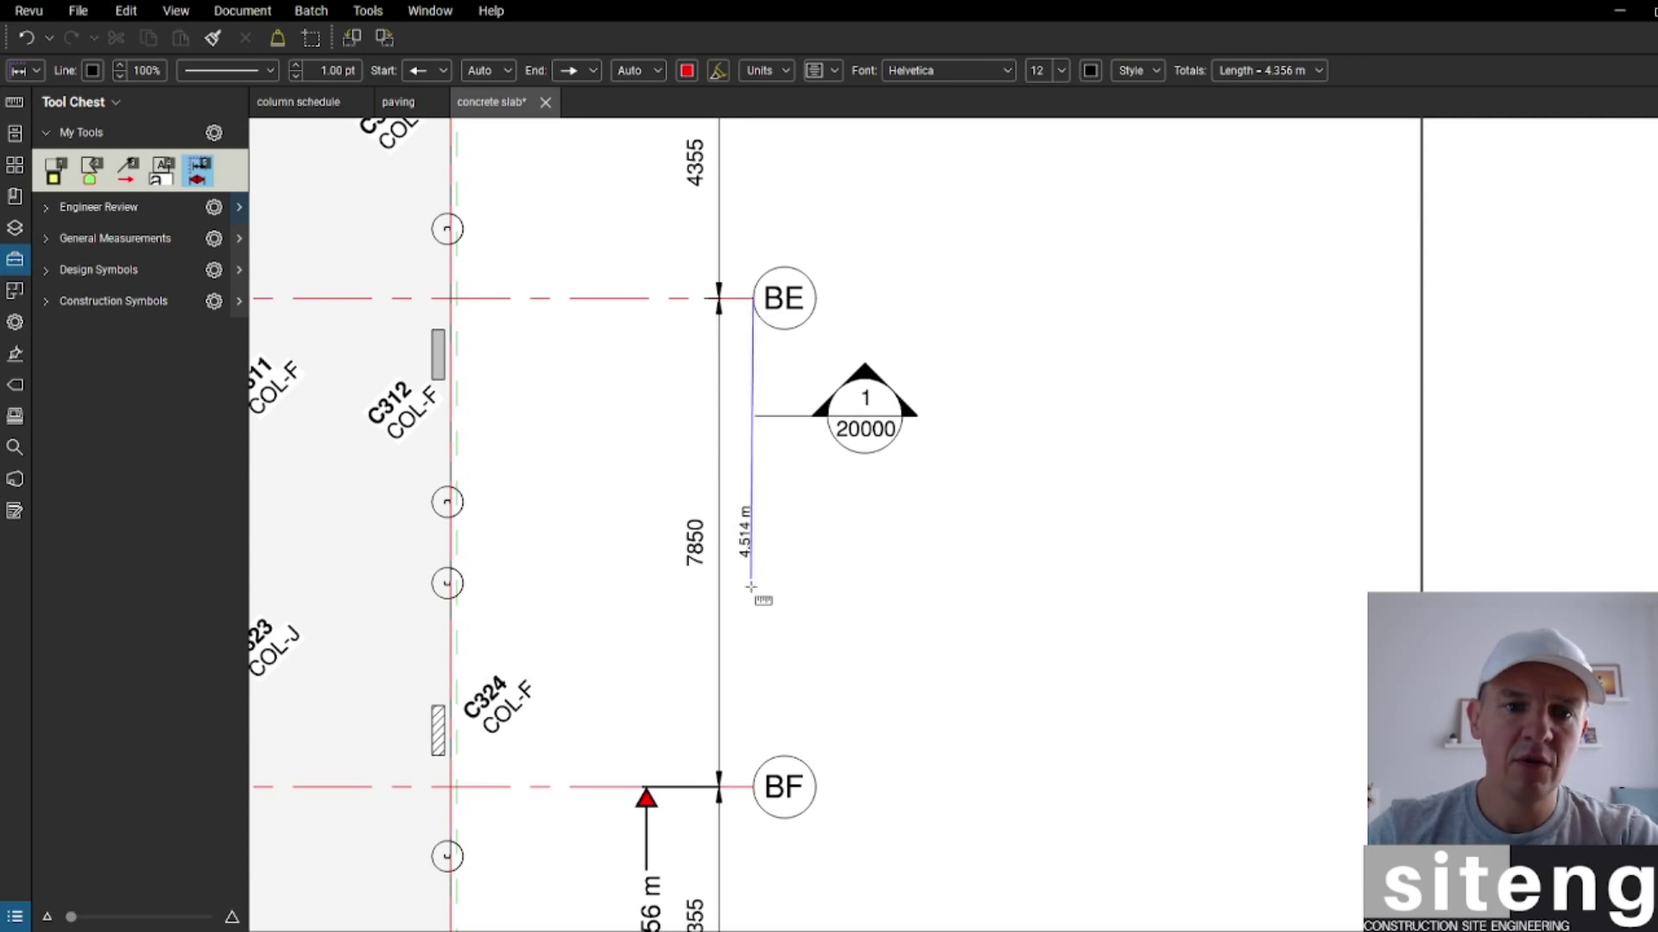
click(1079, 637)
key(Escape)
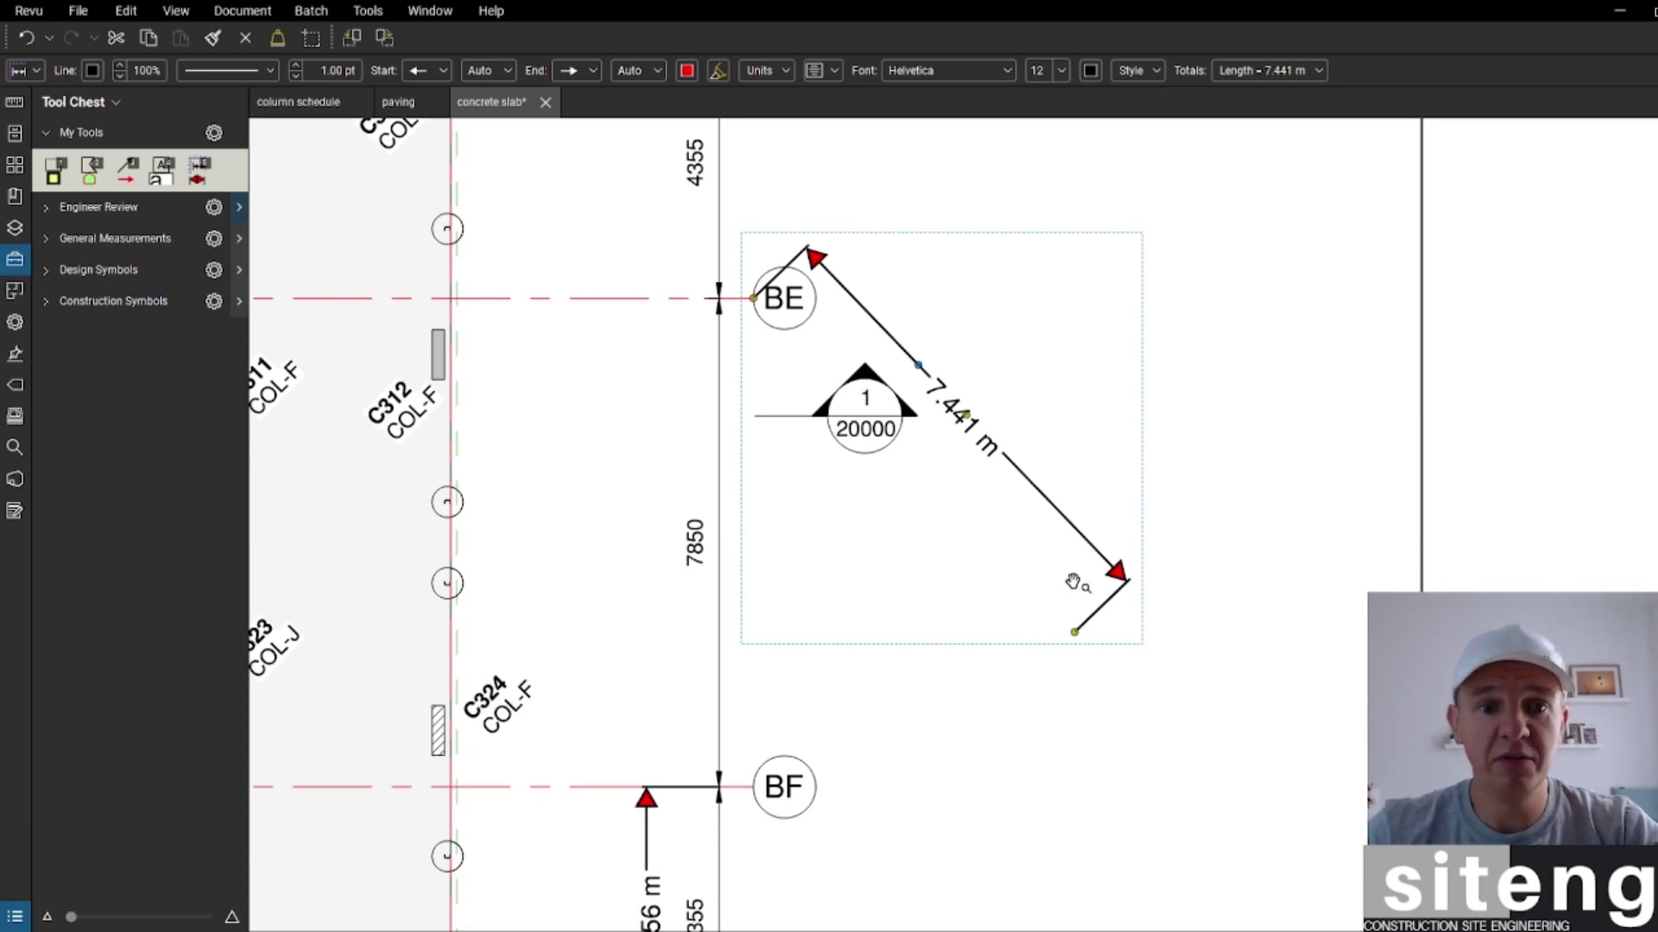
scroll(957, 524, down, 4)
scroll(1183, 483, down, 1)
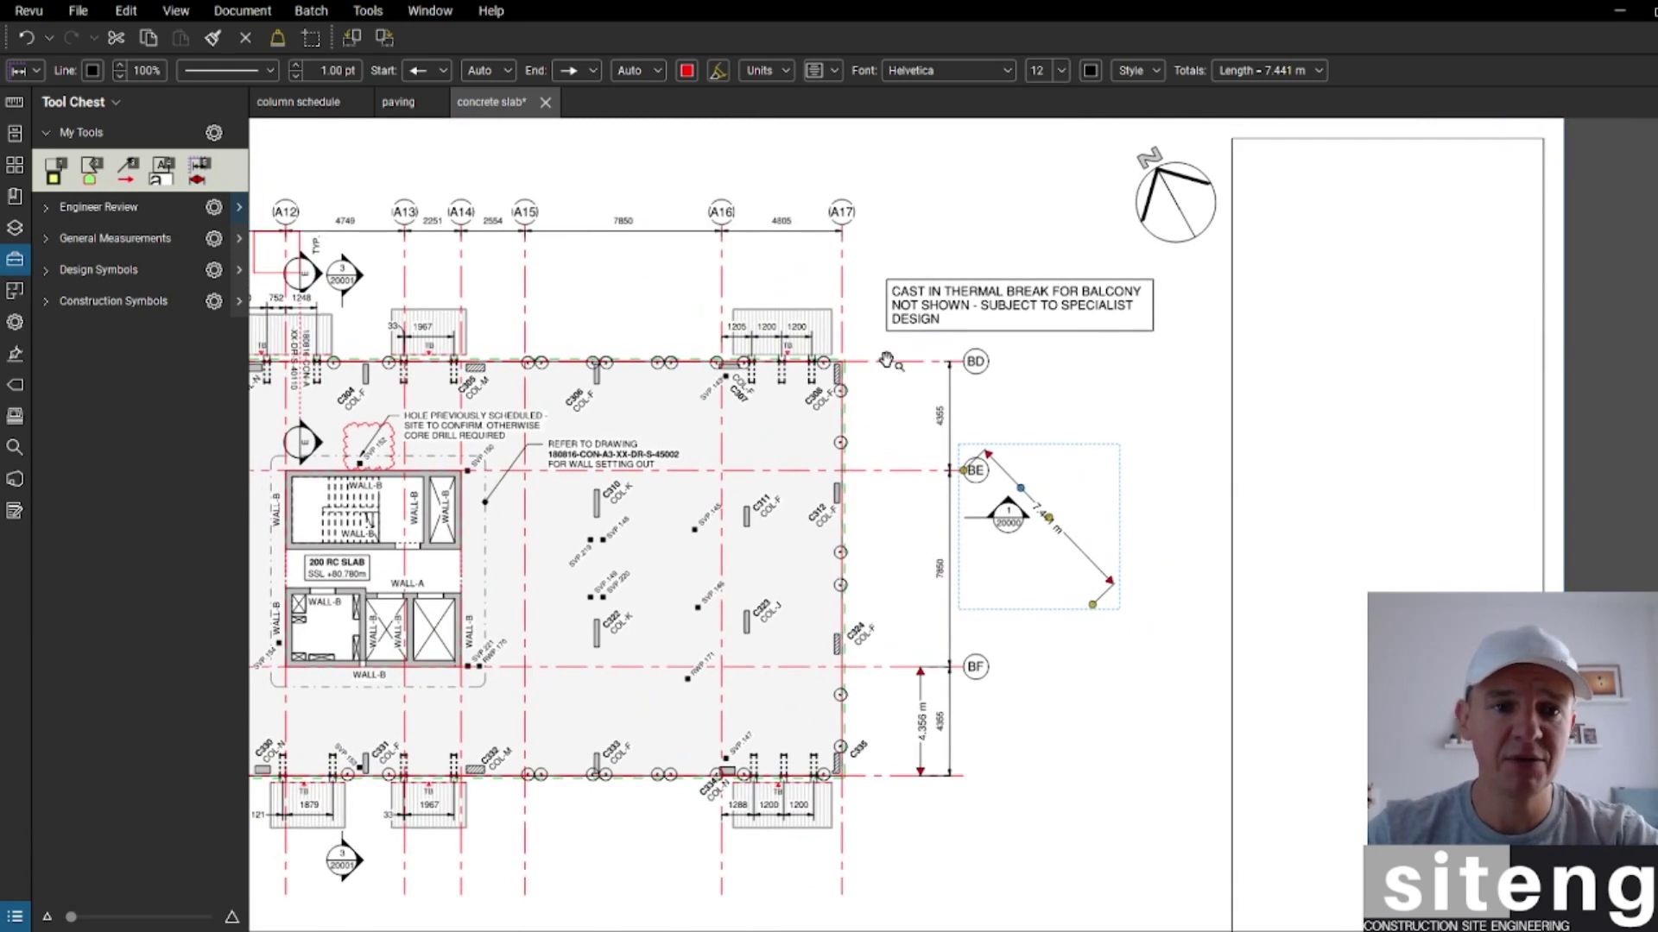
click(794, 292)
scroll(609, 245, up, 5)
scroll(732, 414, up, 3)
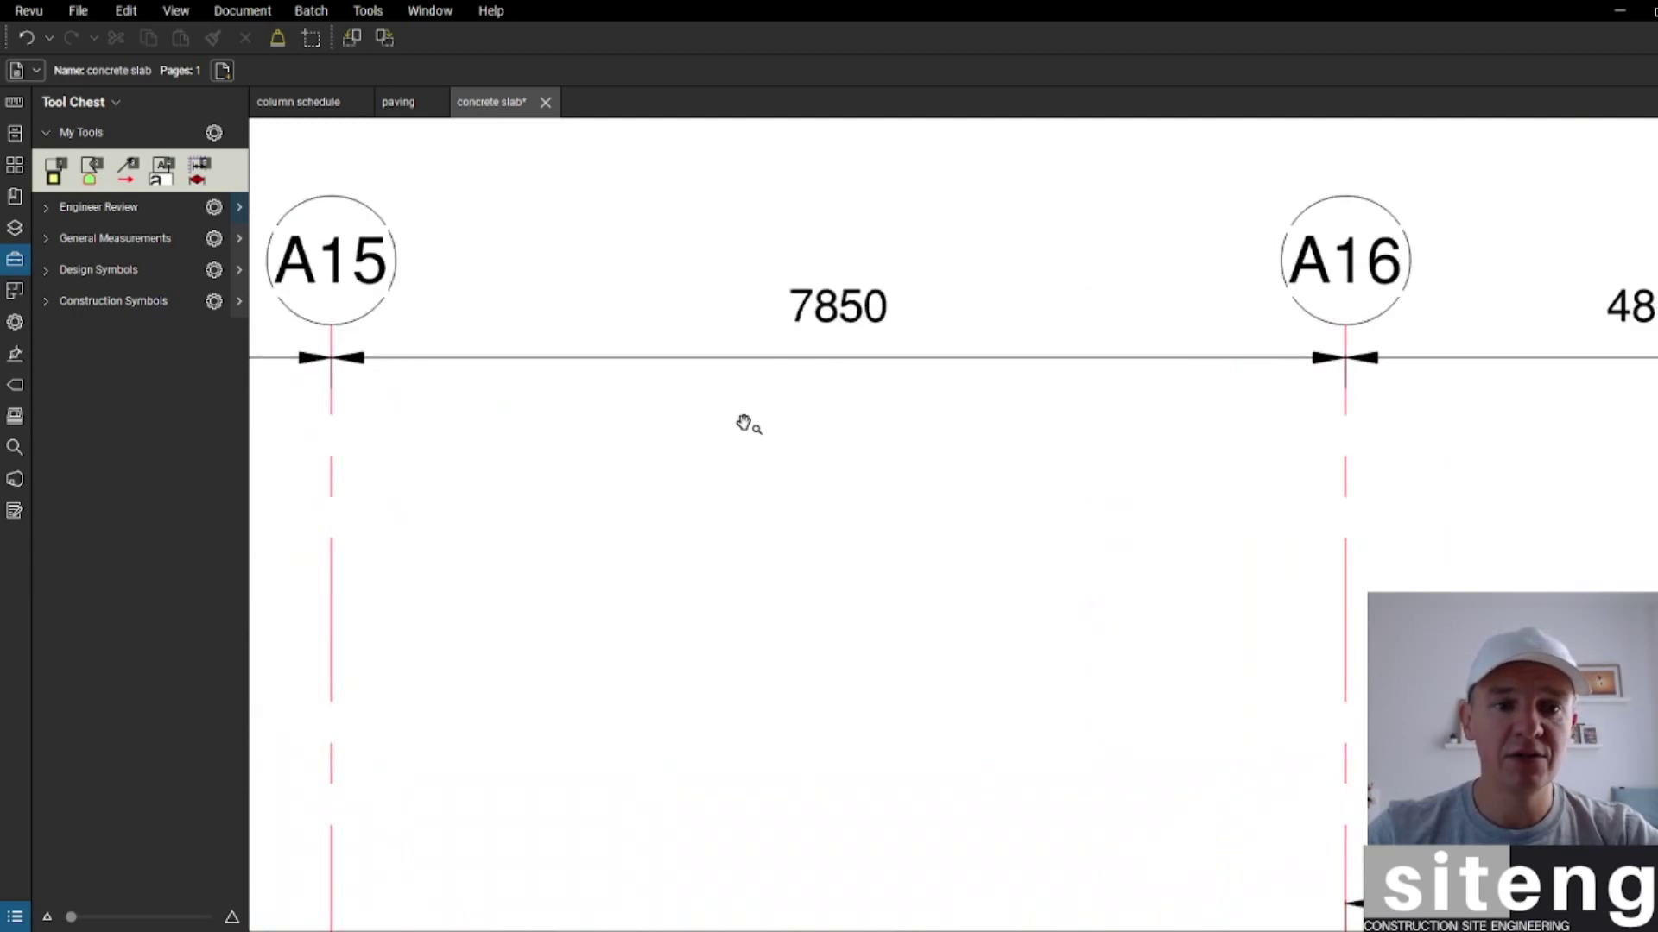
Step: Move the saved length tool to the first My Tools slot and select it
scroll(744, 420, down, 2)
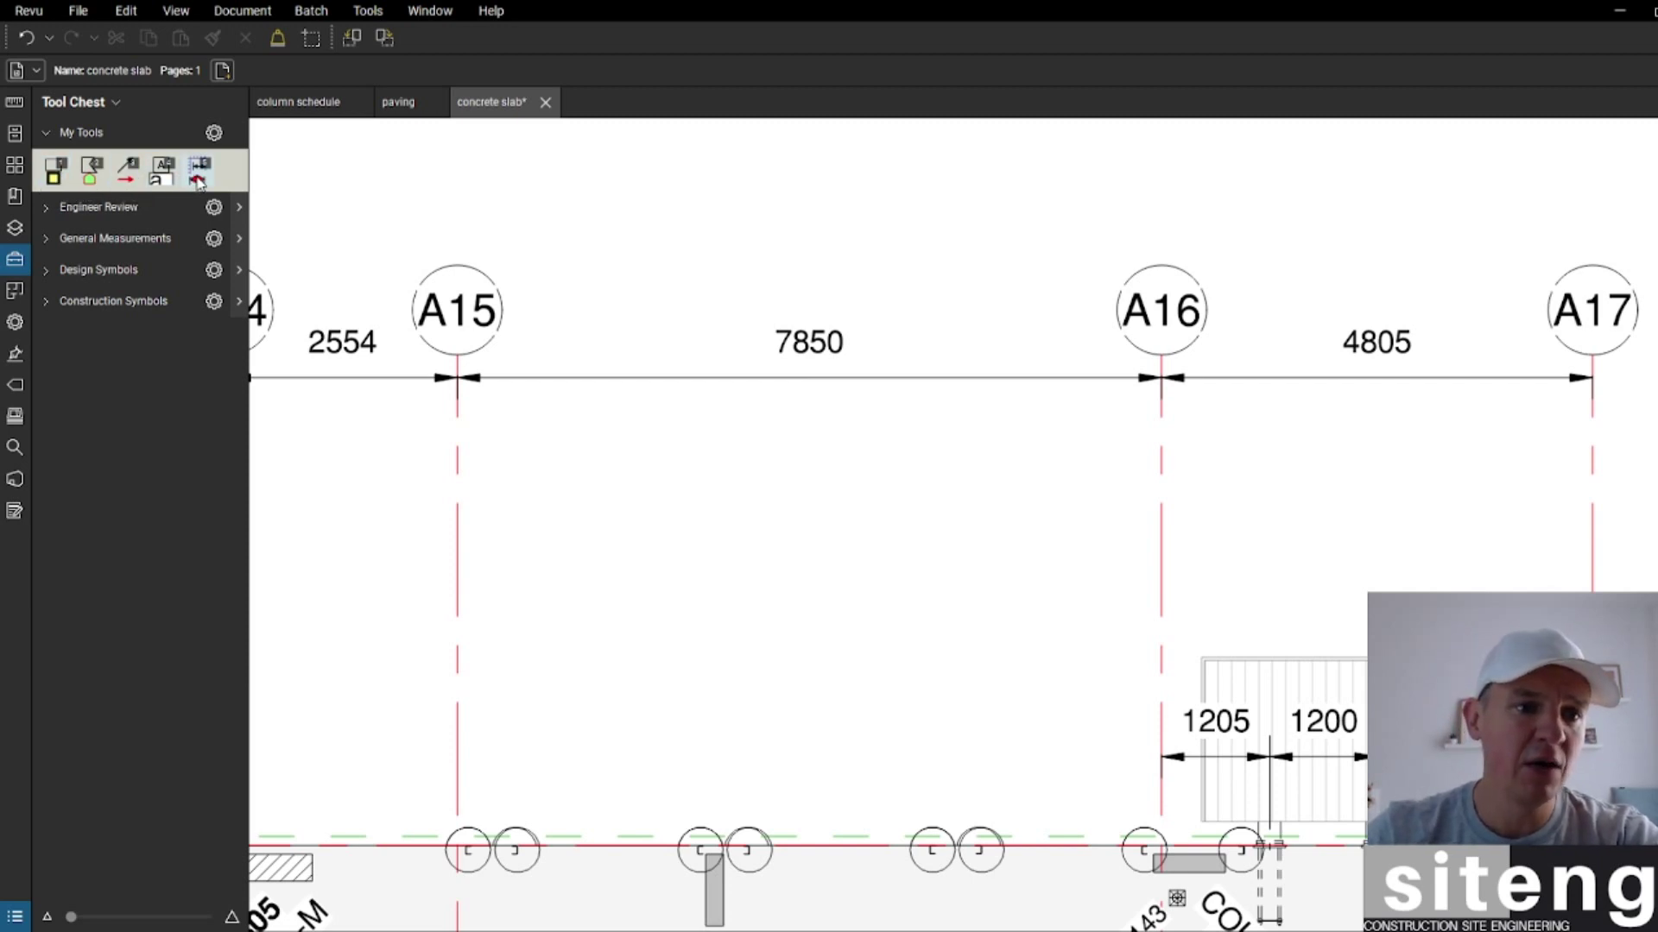
drag(198, 181, 54, 178)
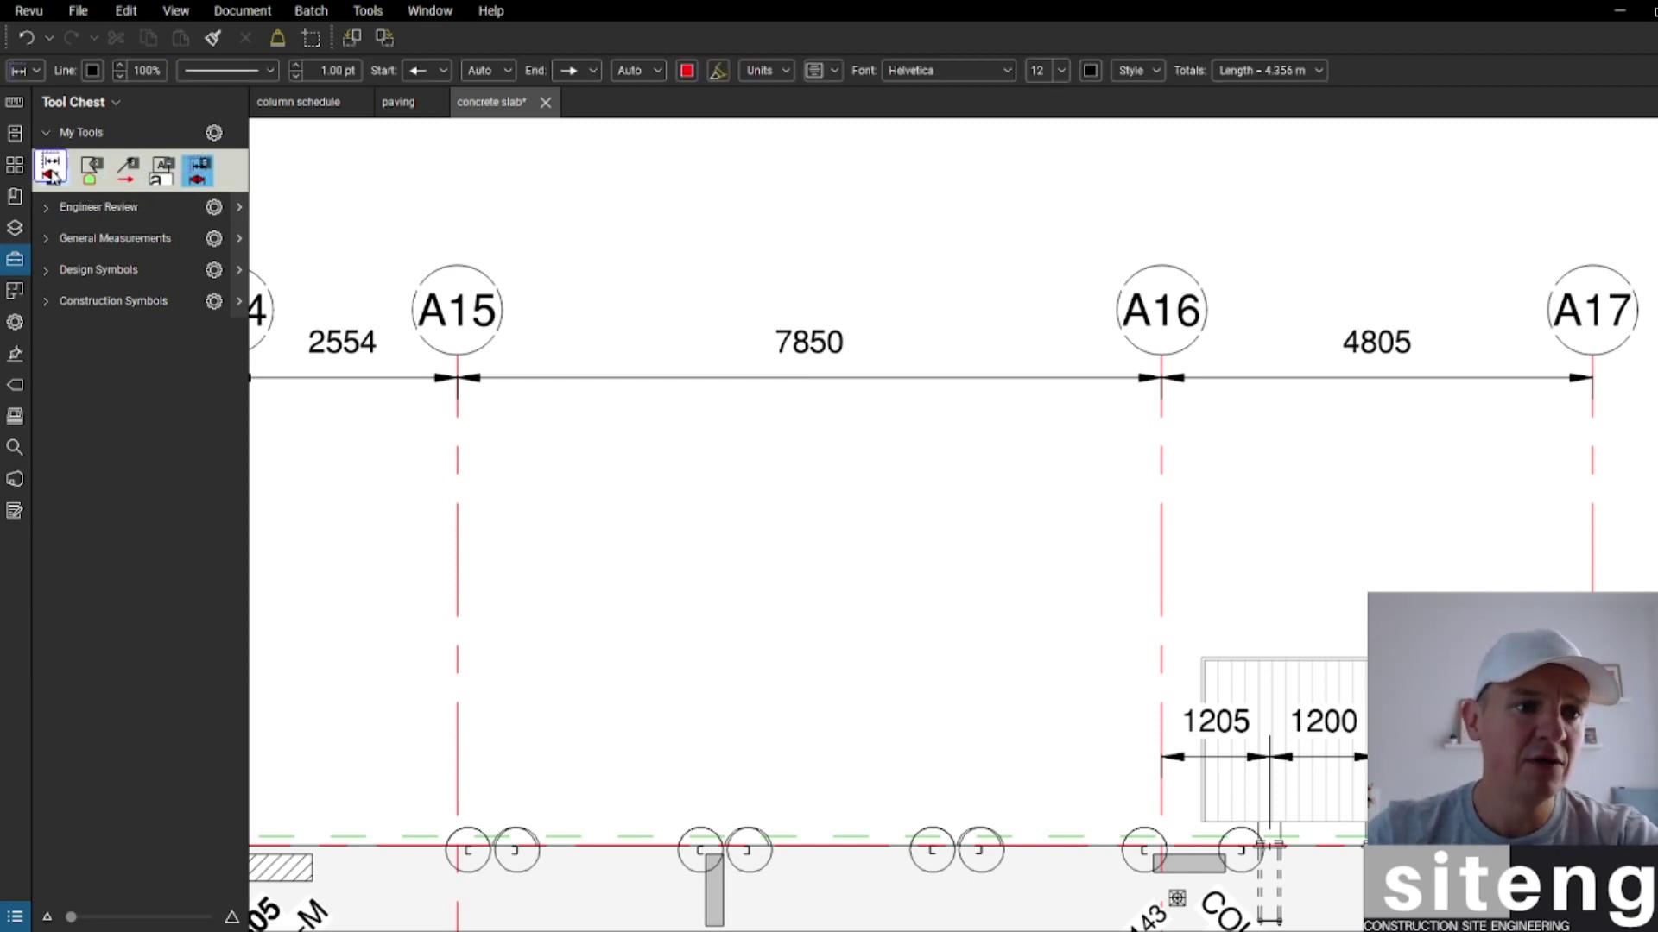
click(54, 178)
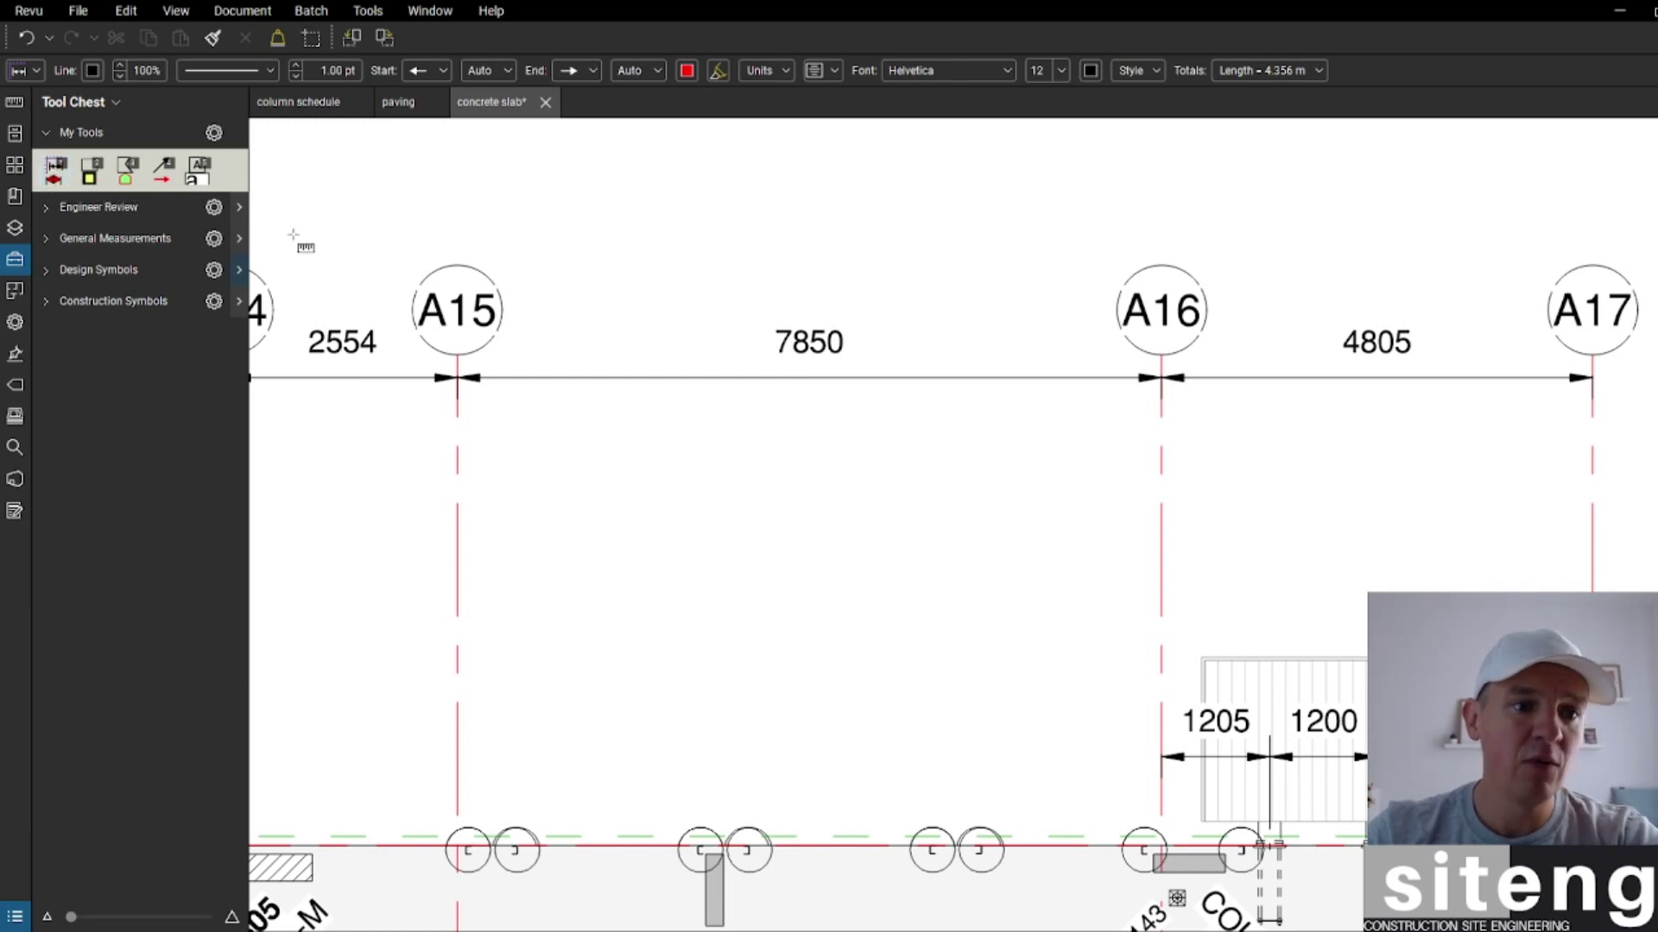
Step: Measure 7.849 m between the A15 and A16 dimension arrows, then deselect
click(458, 378)
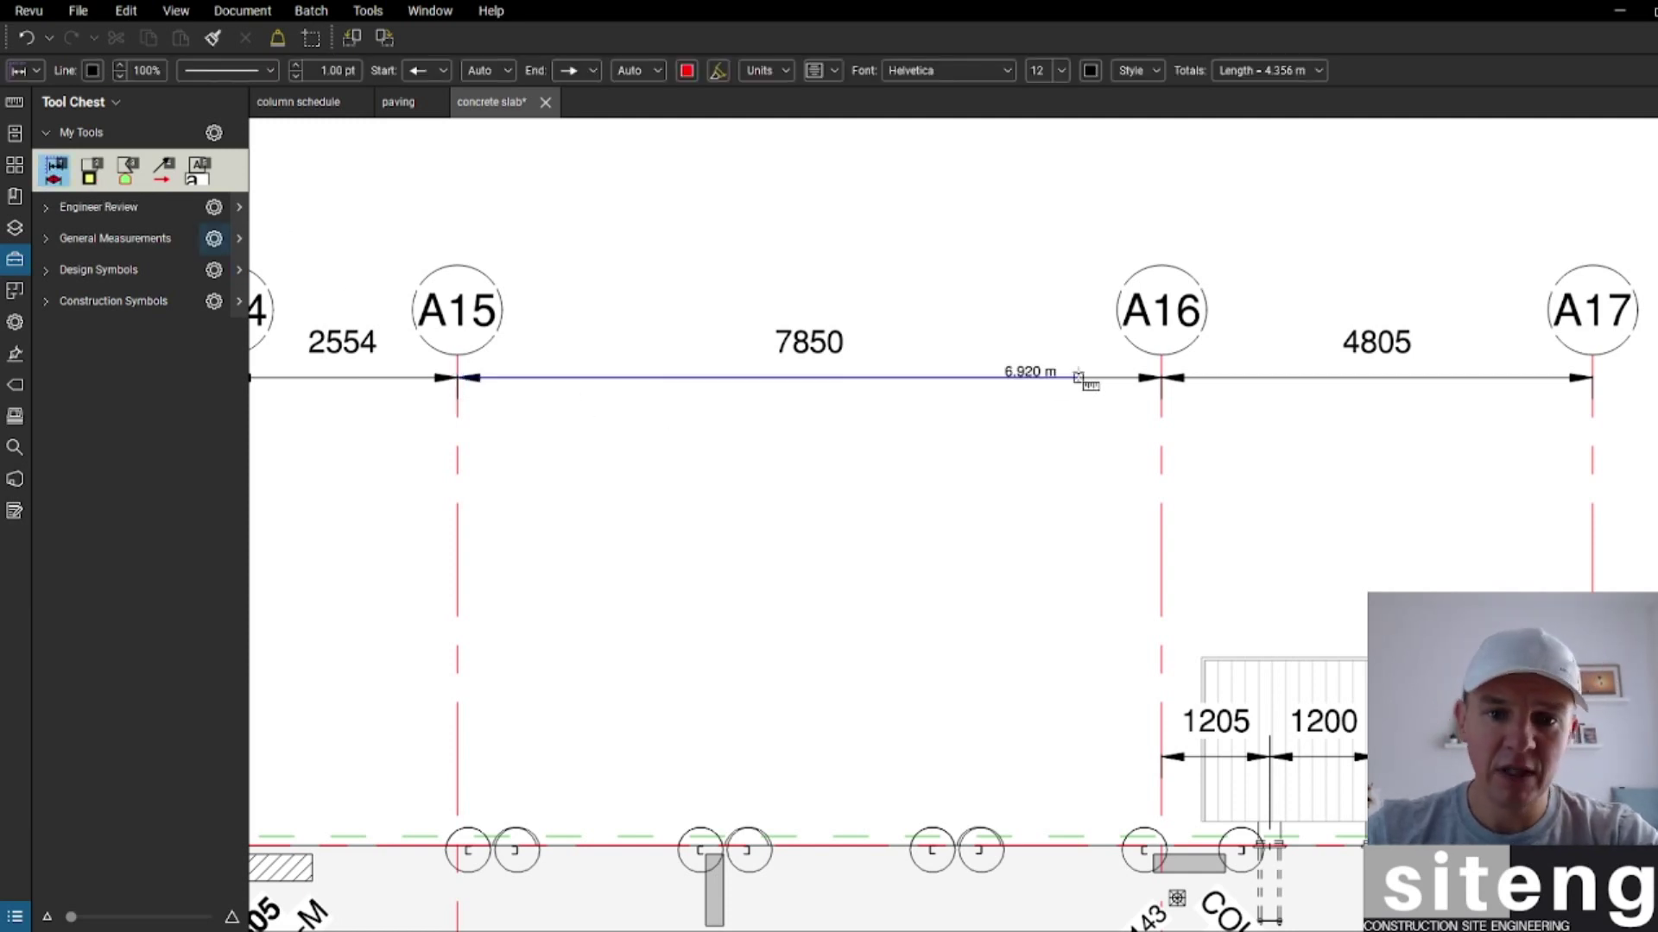
click(1161, 378)
scroll(1077, 413, down, 1)
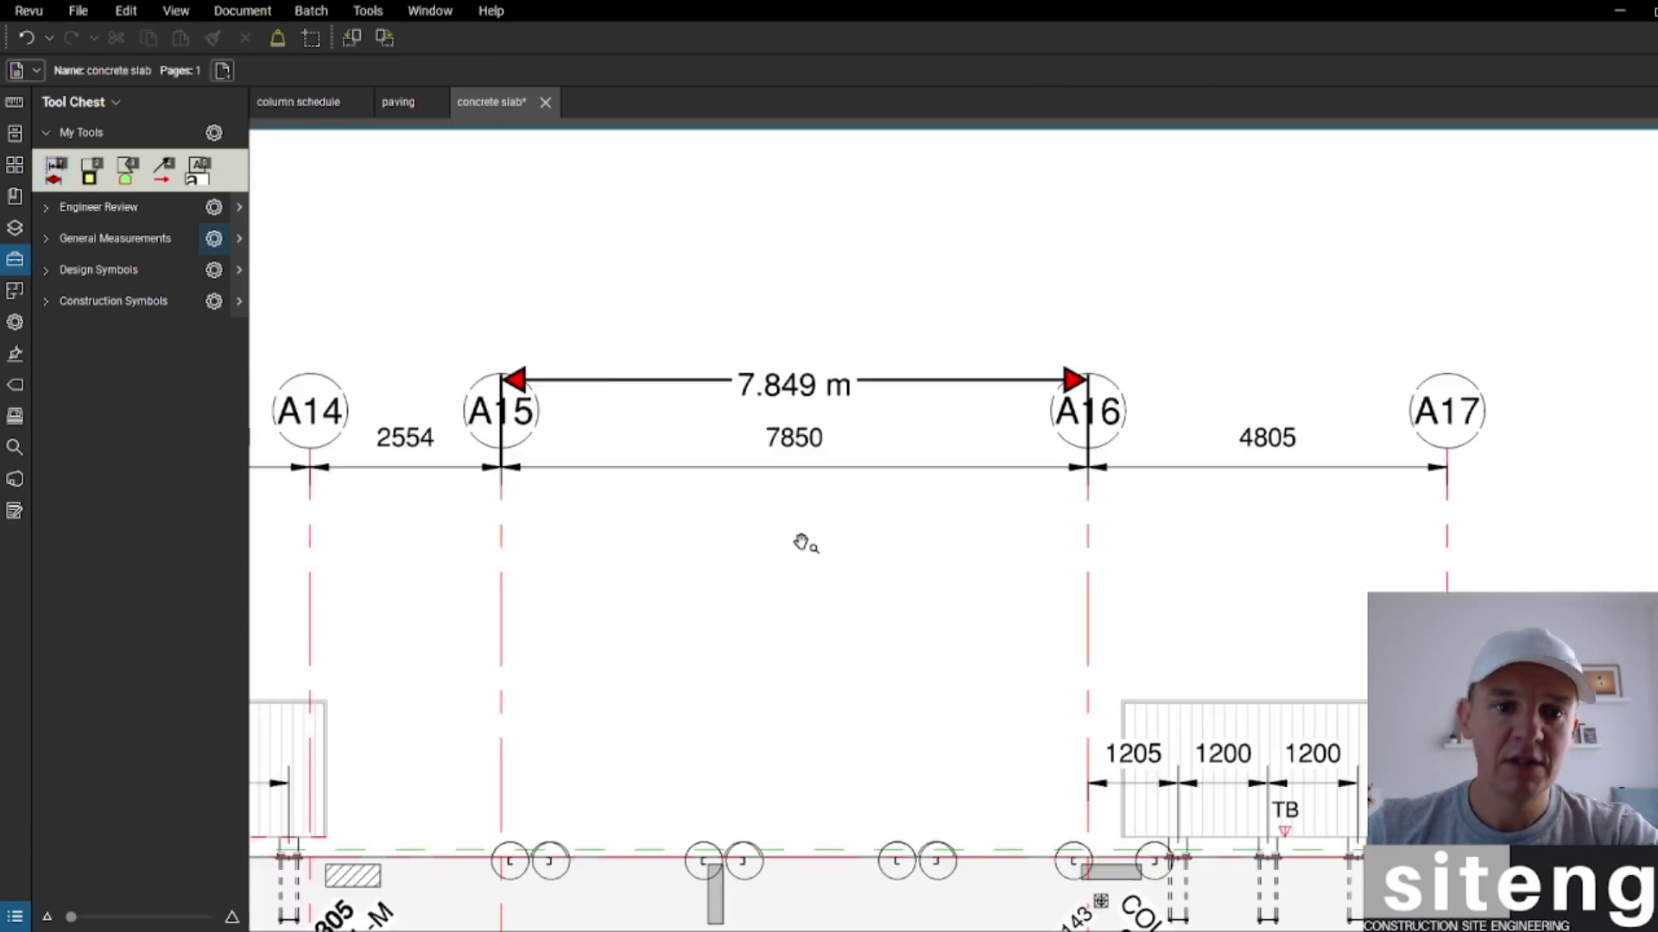
click(846, 385)
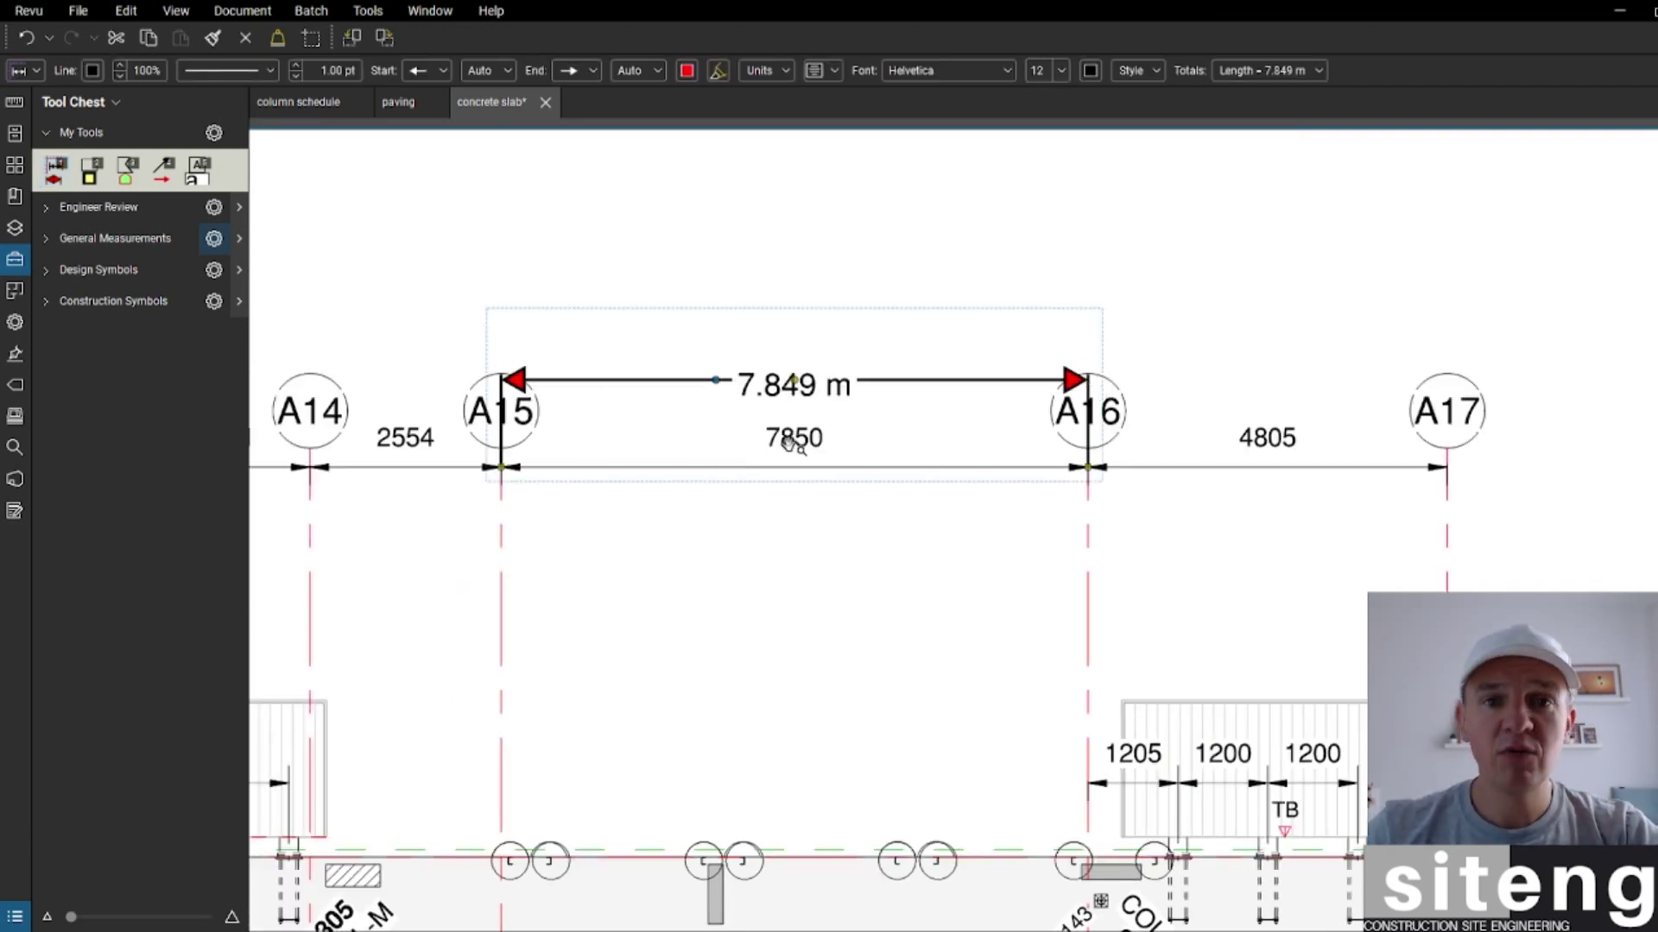
scroll(763, 467, down, 2)
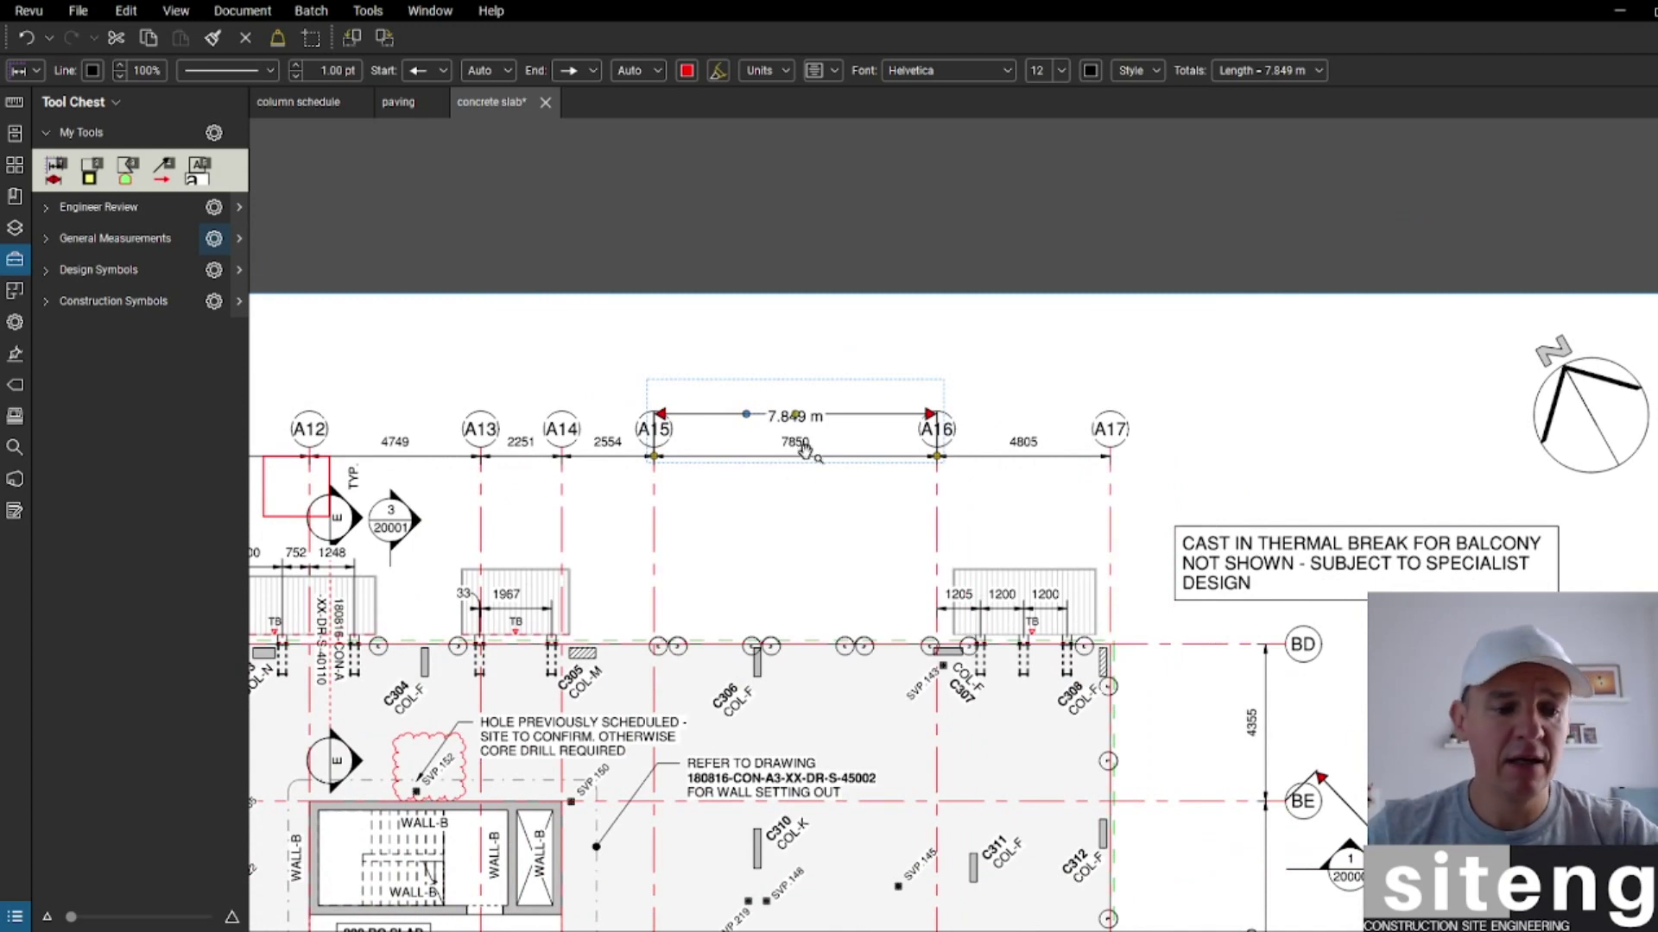
click(796, 479)
scroll(795, 479, down, 3)
scroll(773, 550, up, 1)
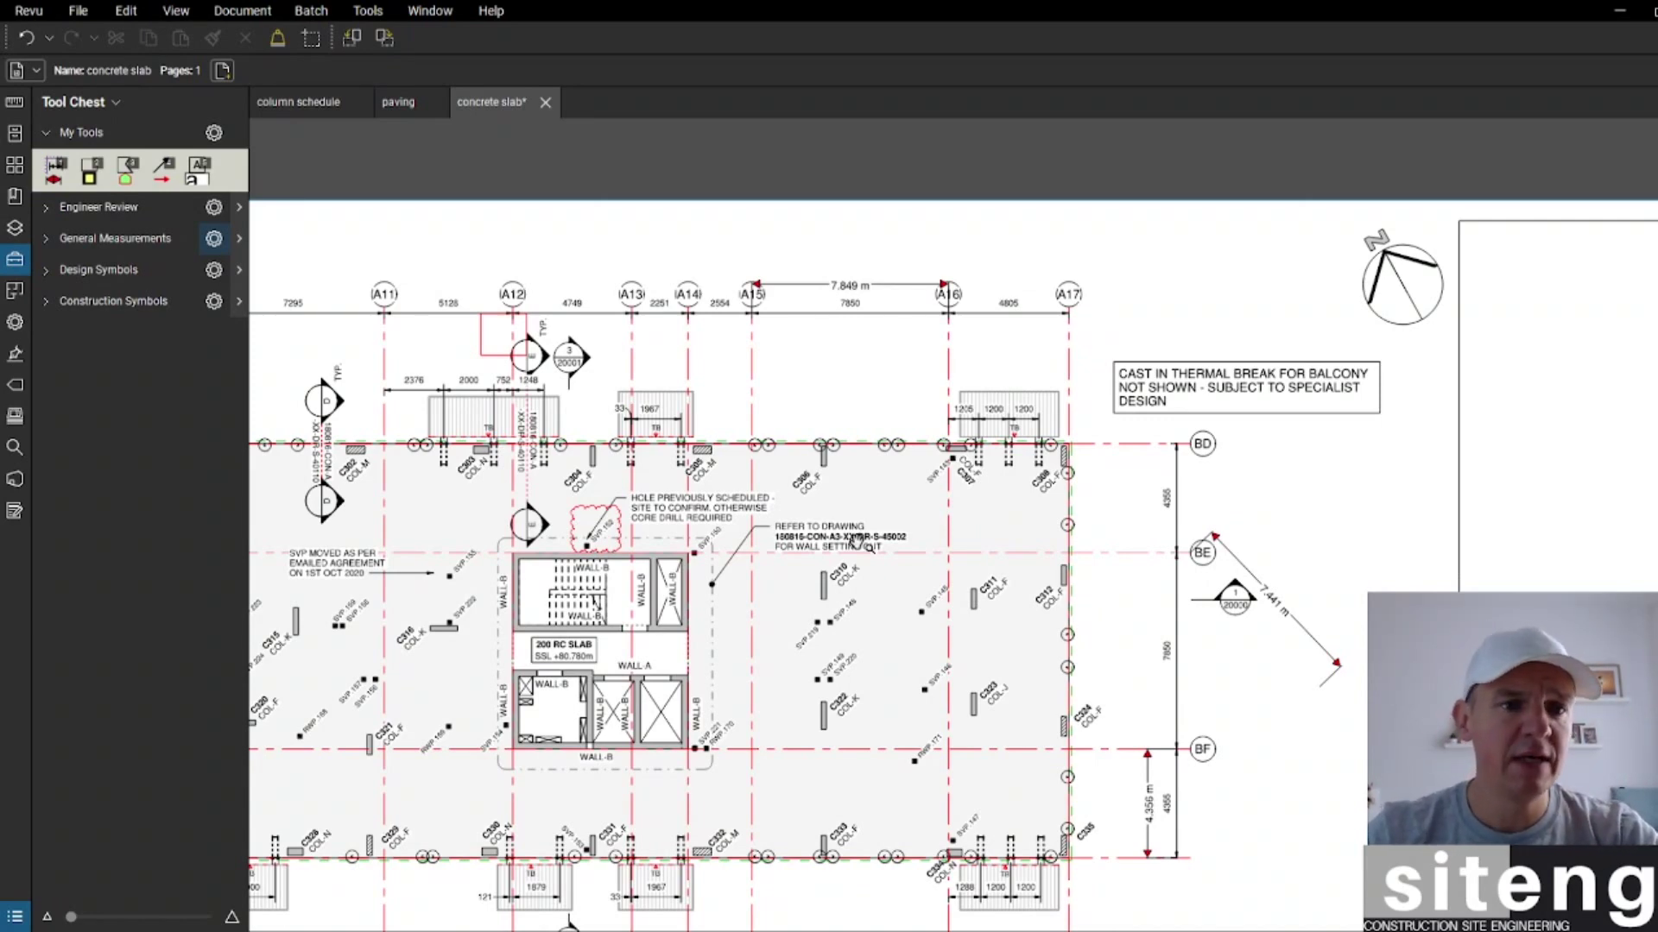
scroll(855, 541, up, 1)
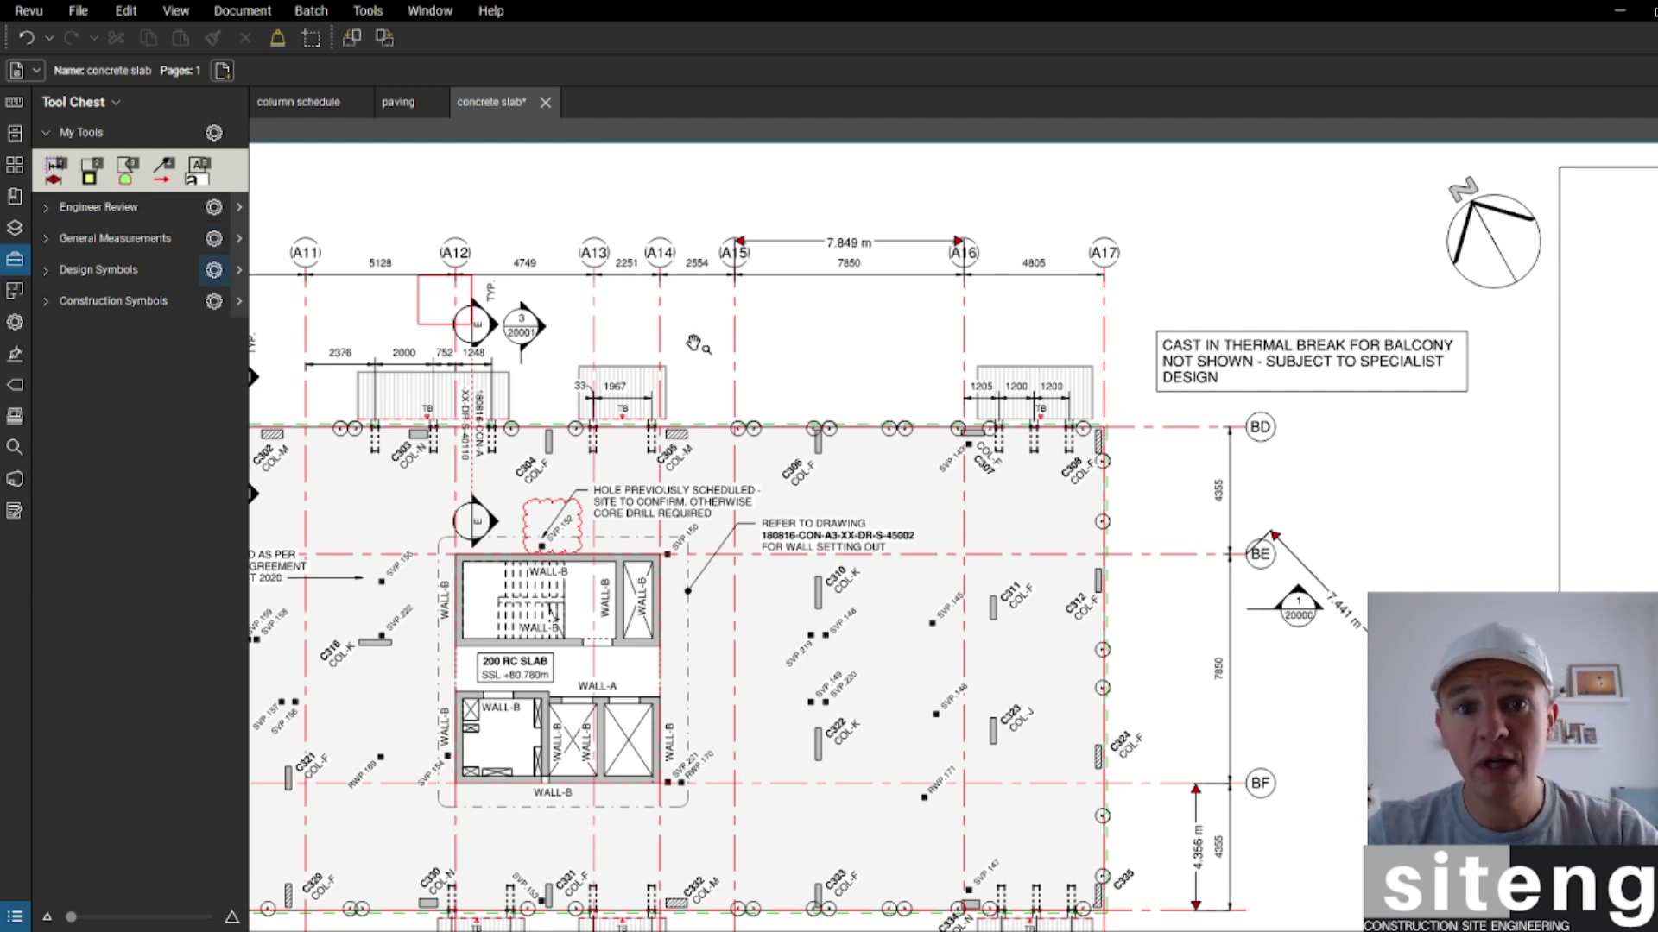
Step: Start an Area measurement with its first point at column C305
click(14, 104)
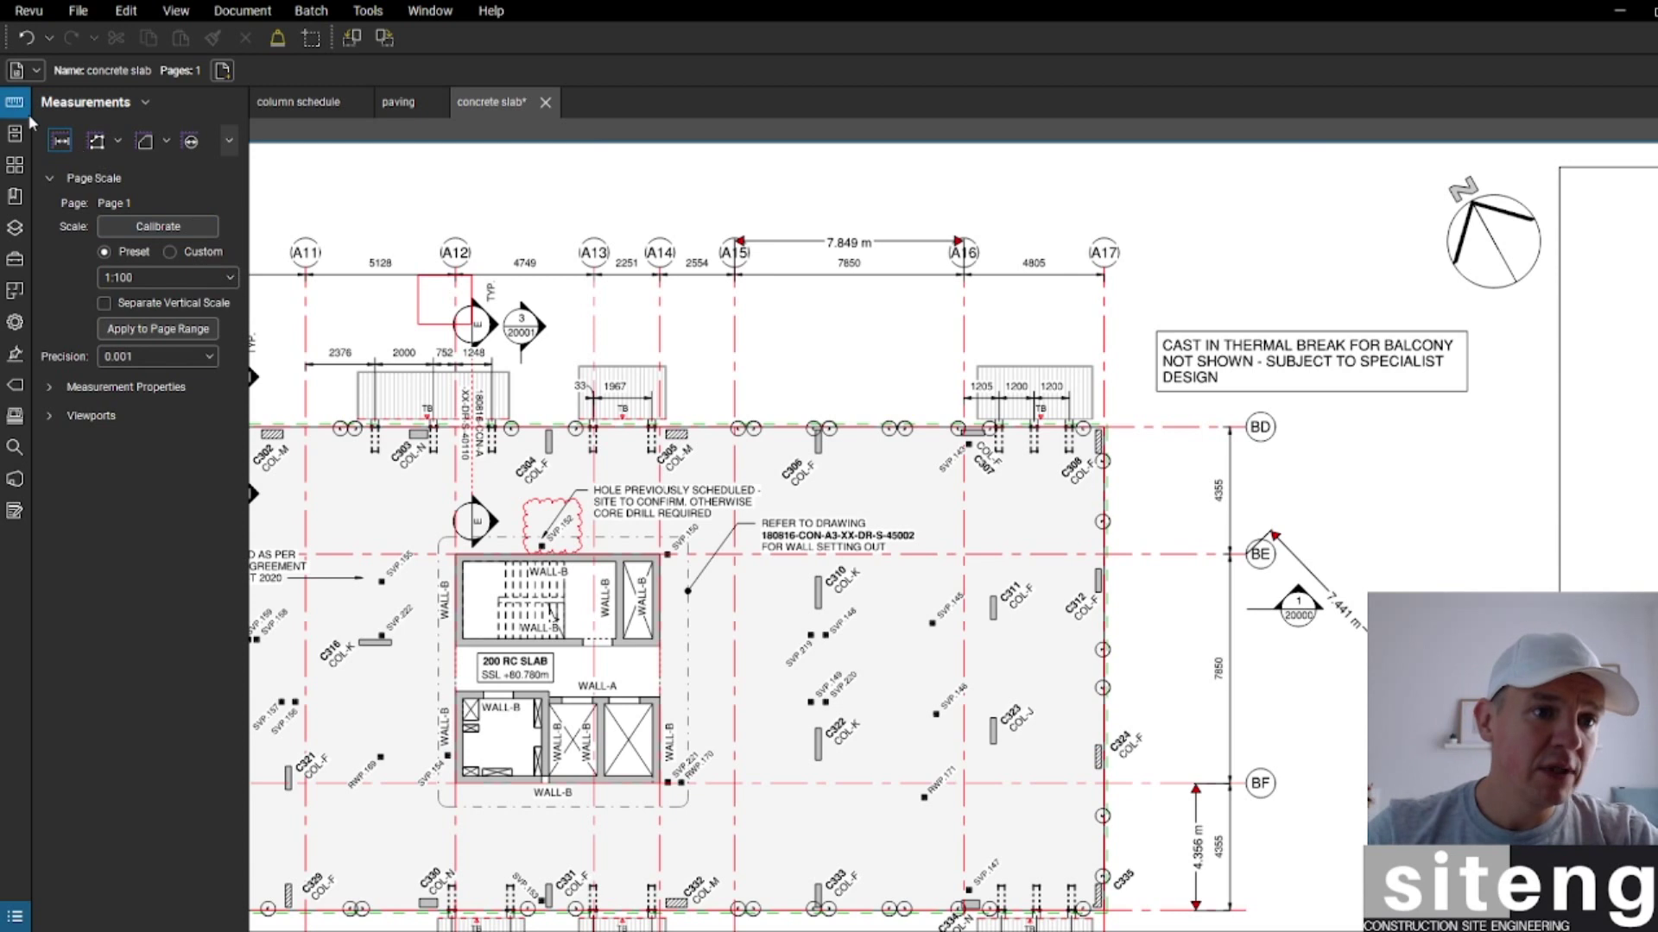
click(151, 140)
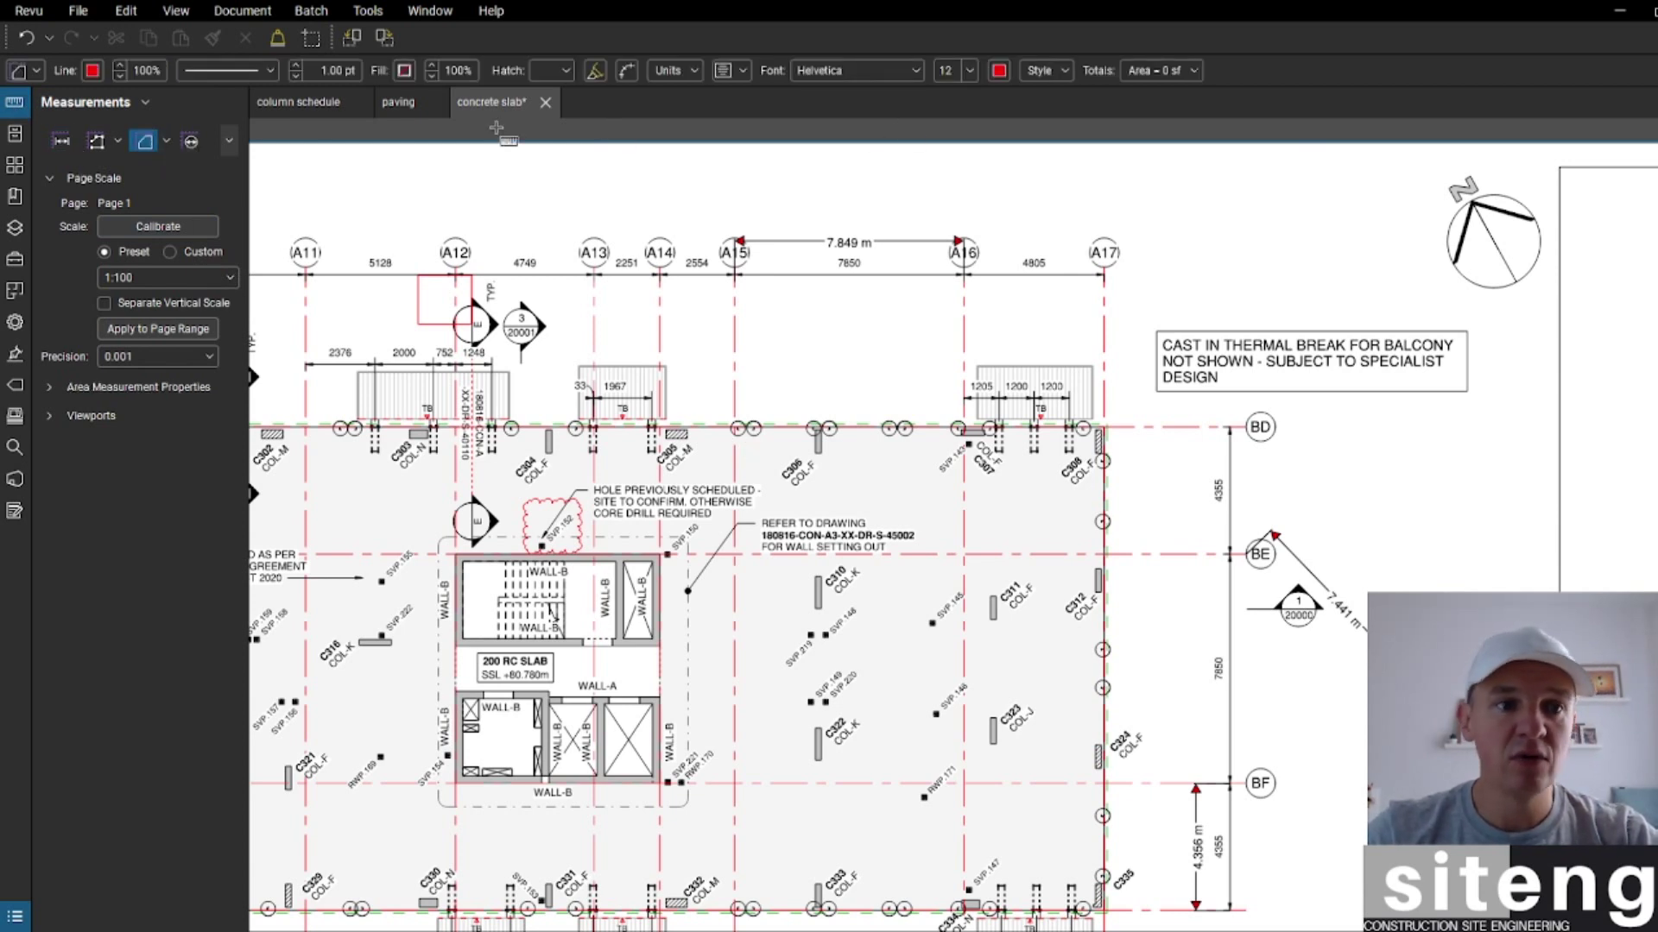
scroll(764, 391, up, 2)
scroll(794, 466, down, 3)
scroll(781, 517, down, 3)
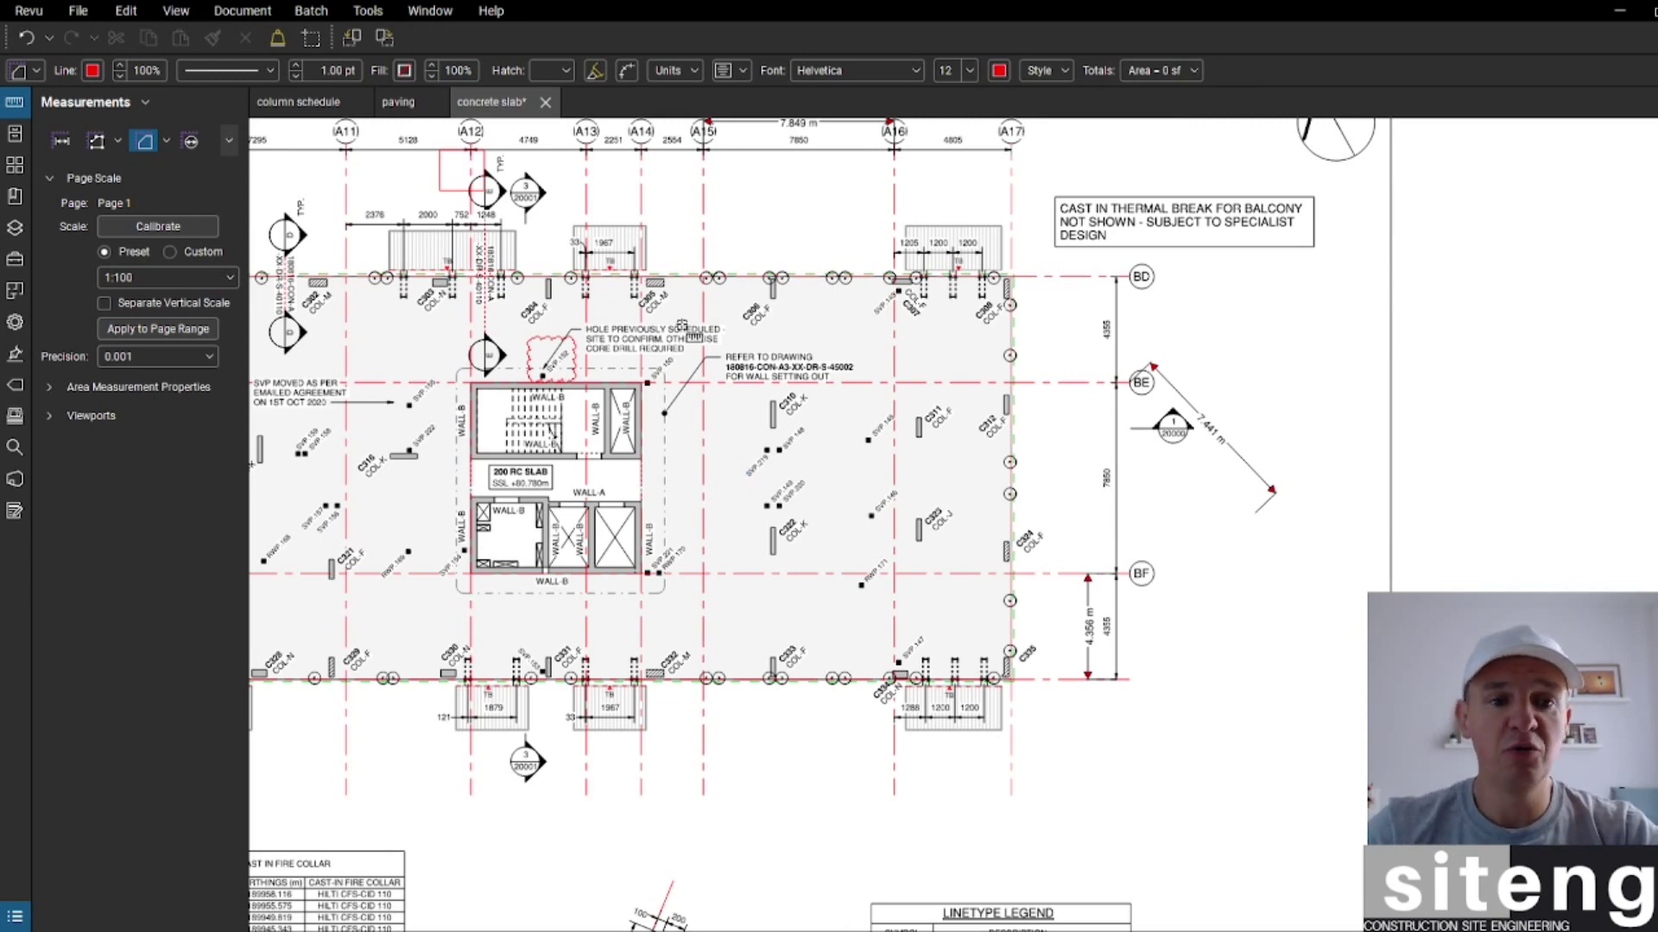
scroll(658, 282, up, 5)
click(545, 273)
scroll(833, 428, down, 5)
scroll(842, 440, down, 3)
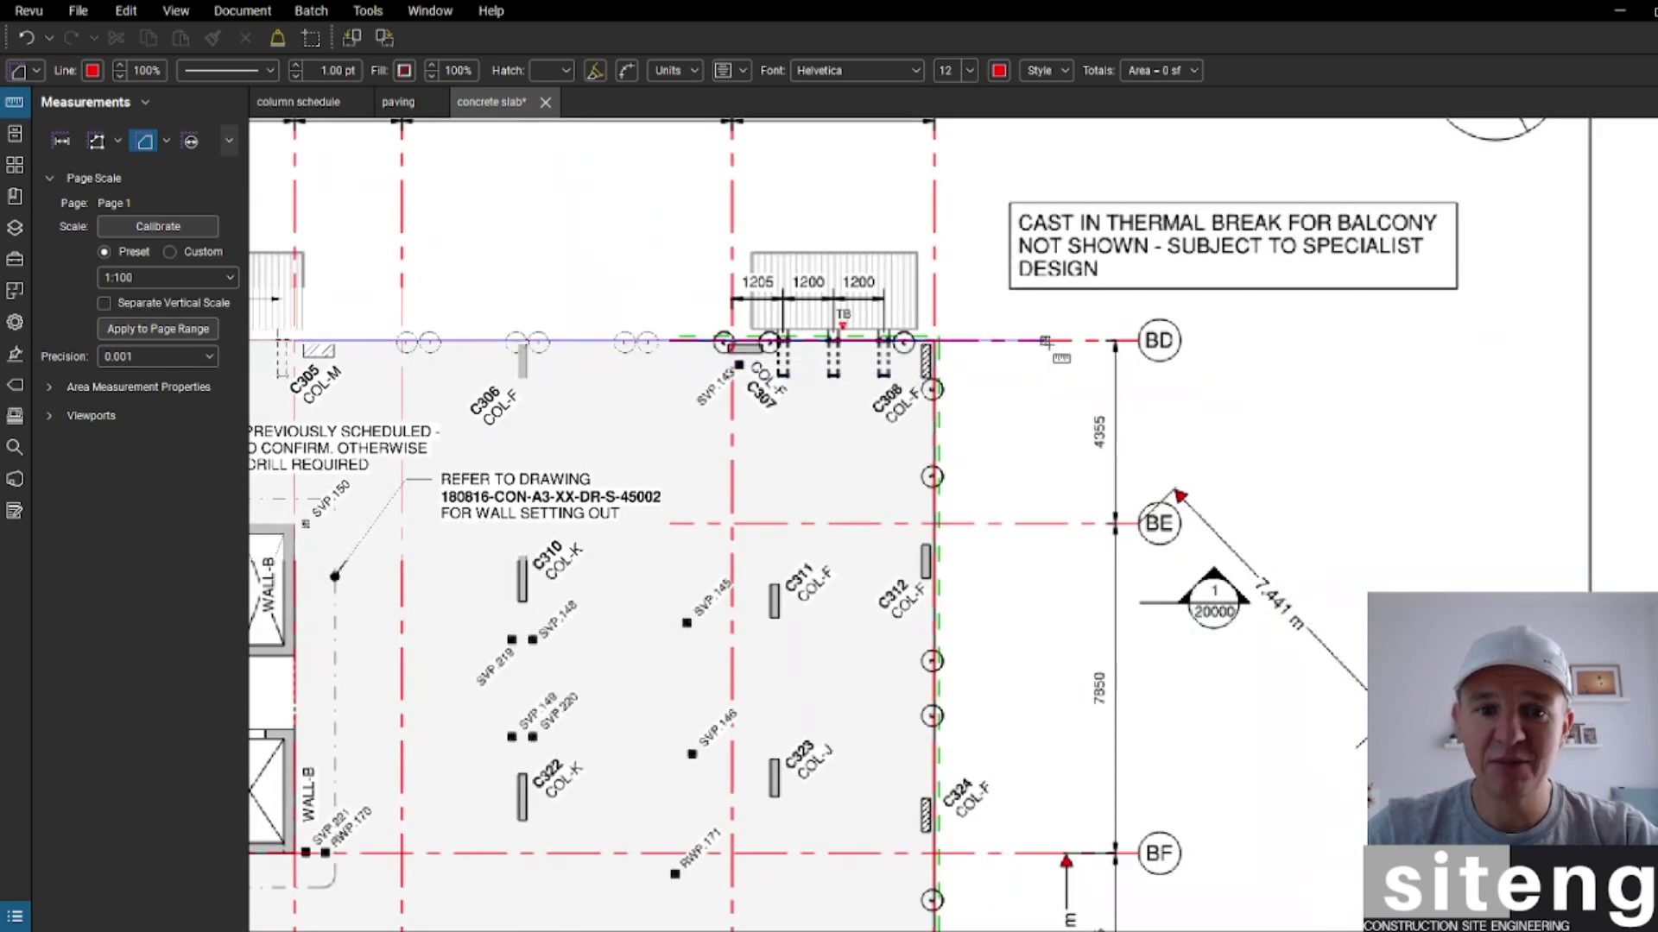
scroll(966, 338, up, 6)
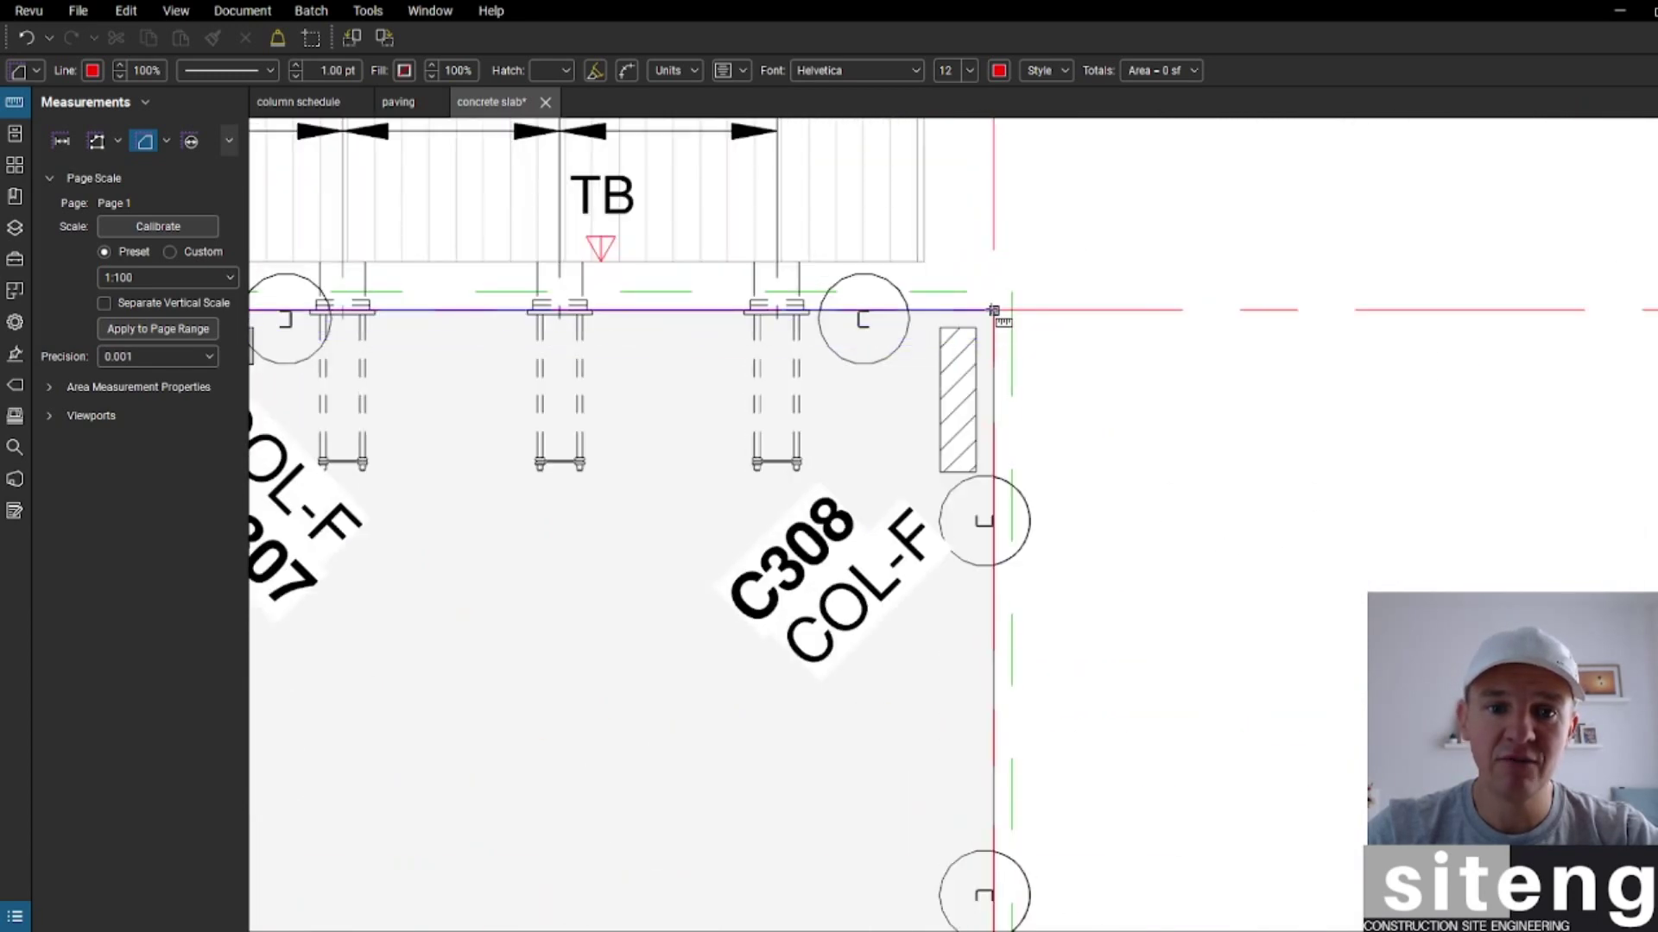
Step: Place the slab corners by C308 and down the edge, closing at C332 for 2,711.377 sf
click(993, 309)
scroll(992, 310, down, 4)
scroll(993, 544, up, 5)
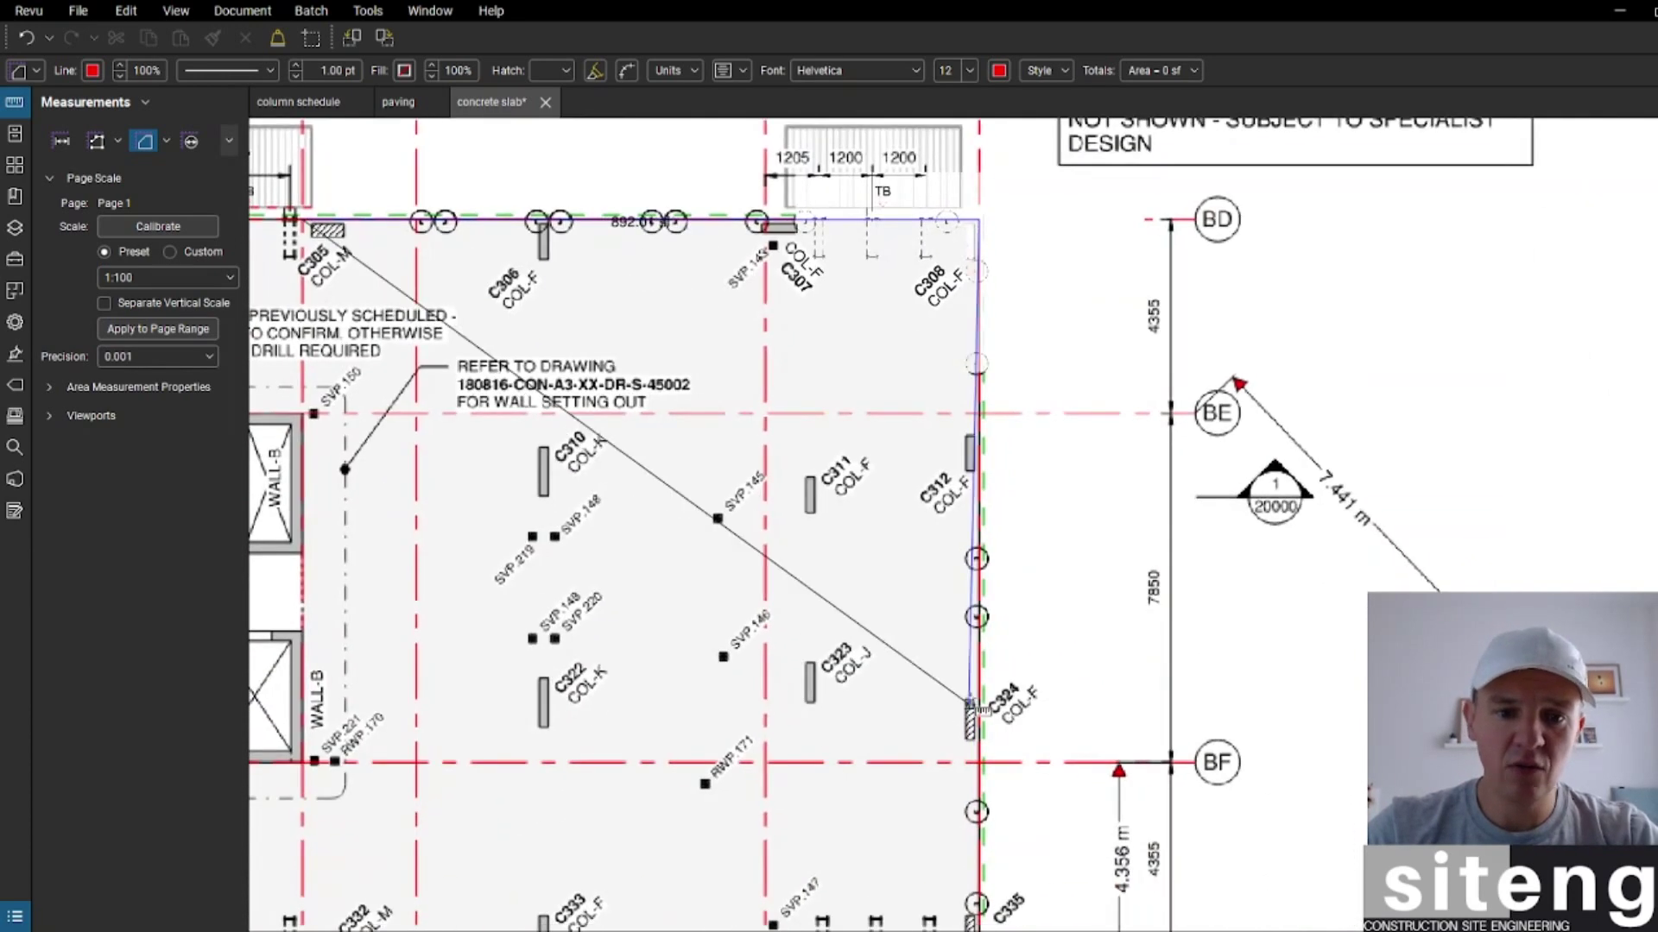
scroll(995, 547, up, 5)
click(999, 550)
scroll(390, 608, down, 2)
scroll(390, 609, down, 4)
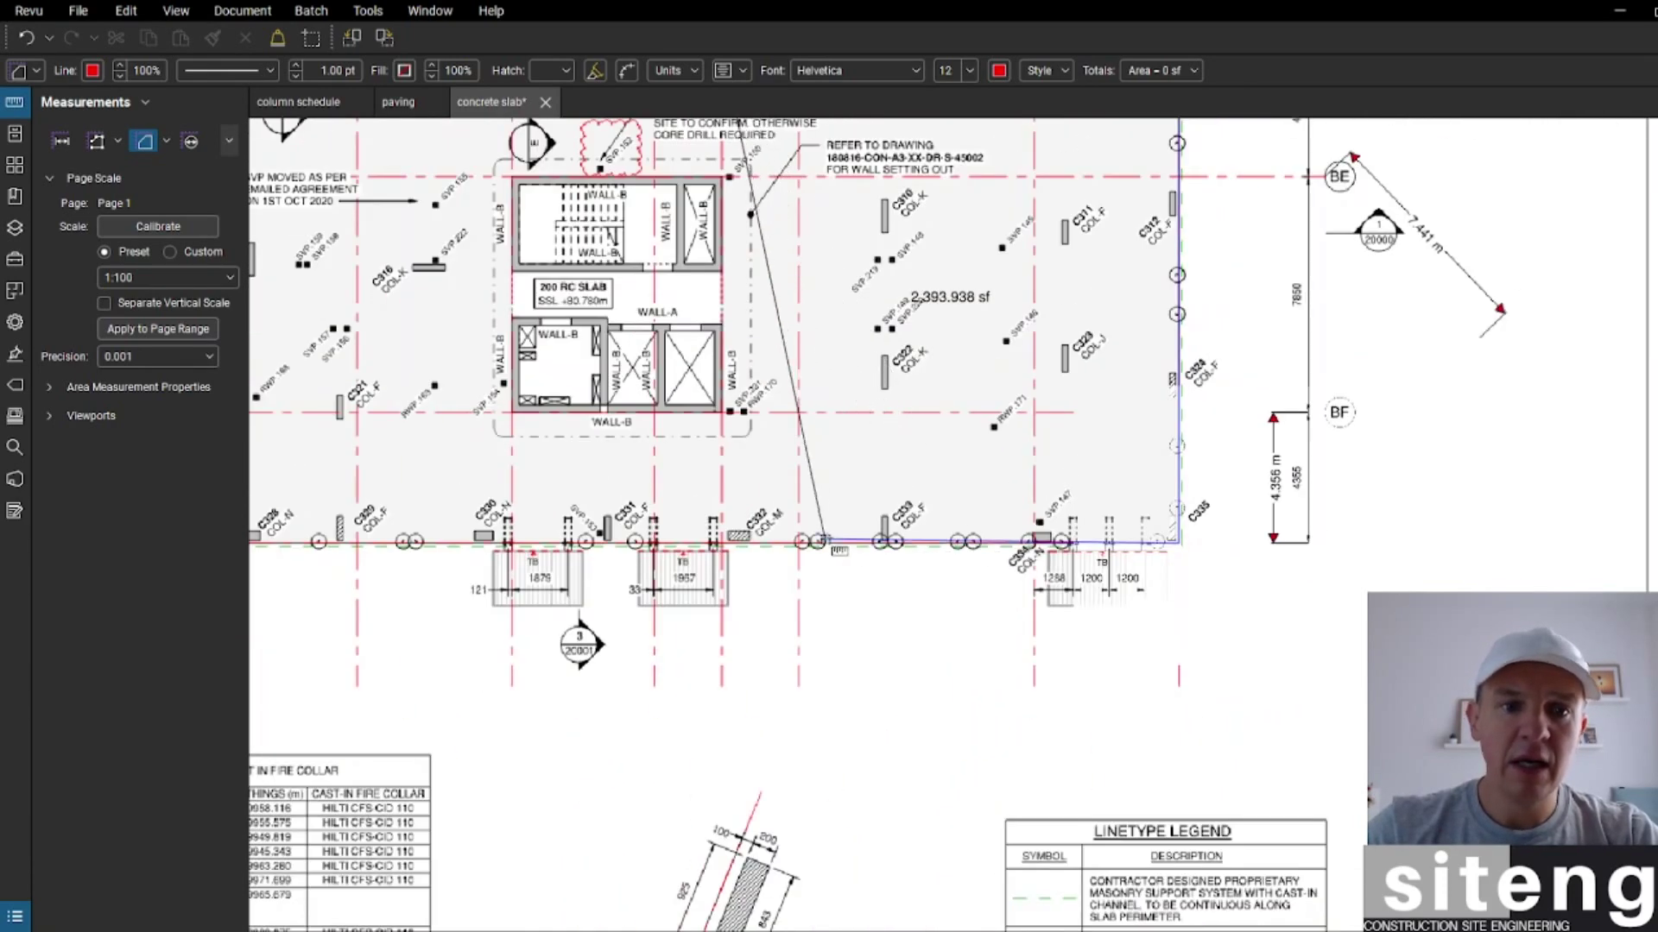
scroll(753, 550, up, 3)
scroll(753, 550, up, 4)
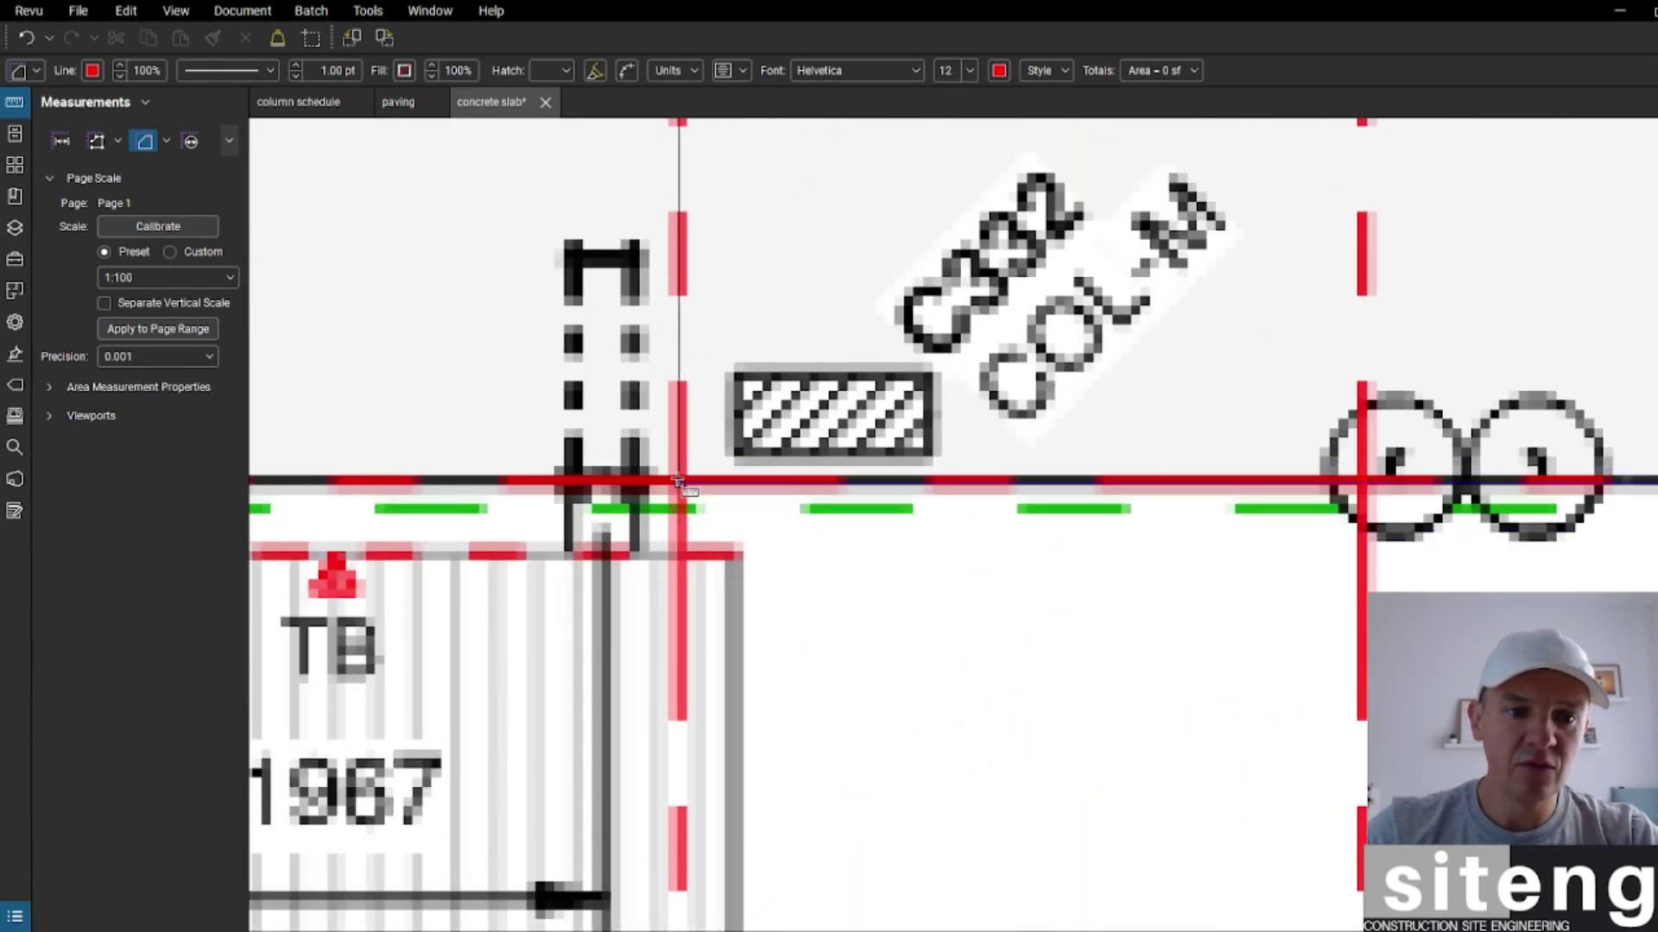
scroll(697, 482, up, 4)
double_click(675, 482)
scroll(678, 484, down, 8)
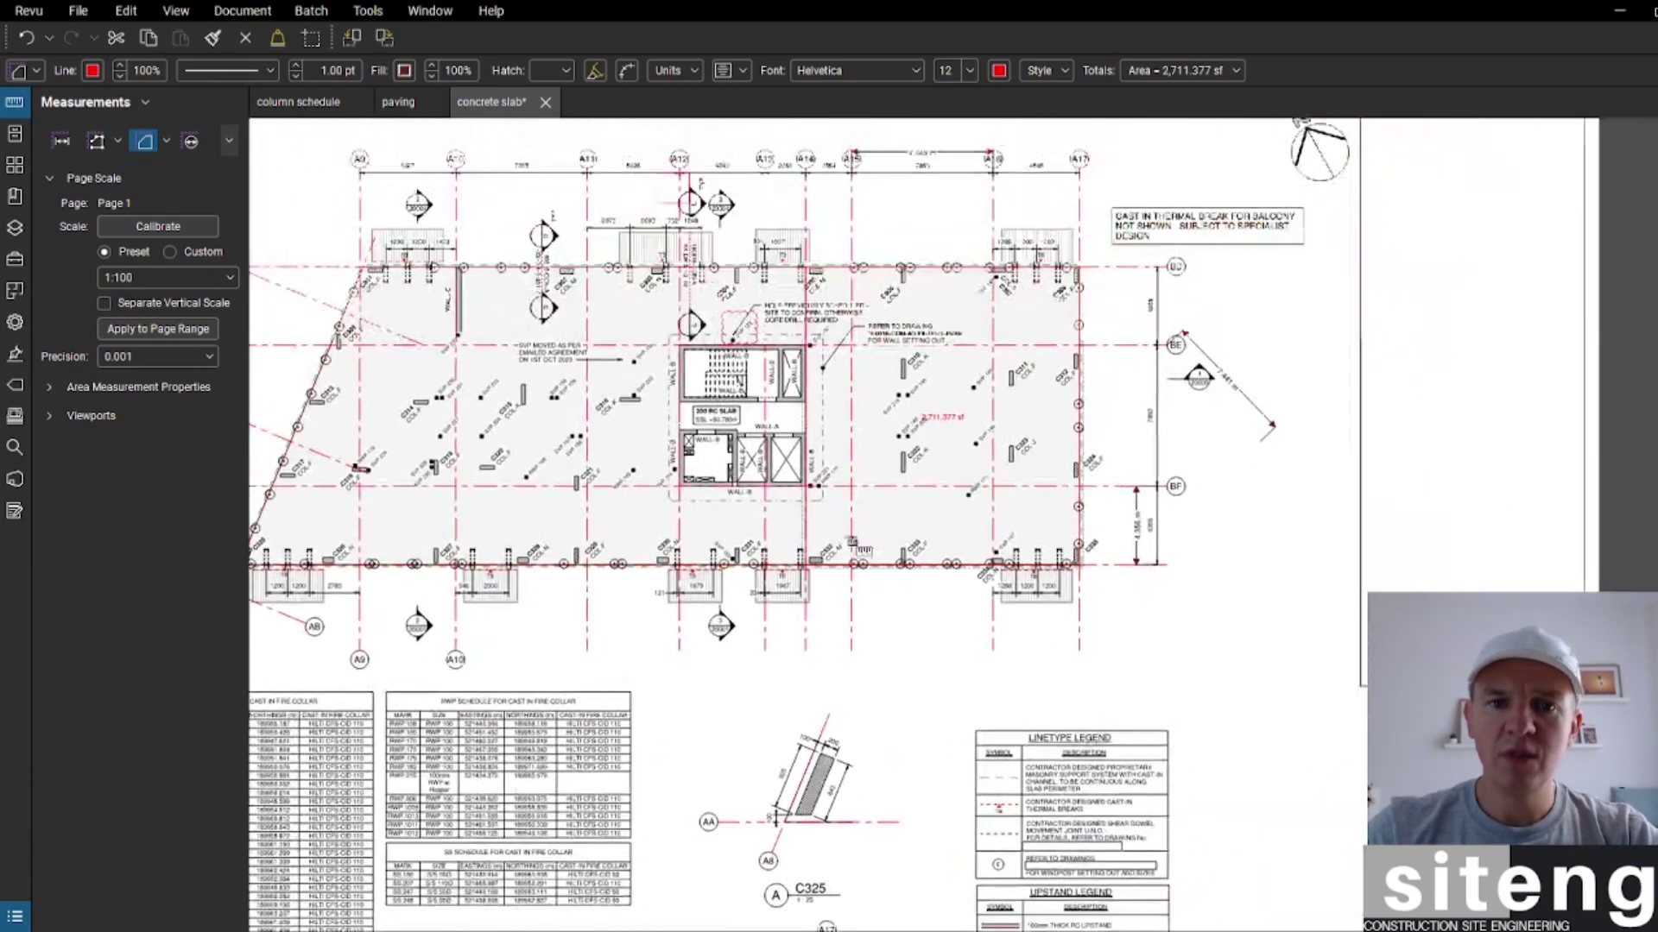
Step: Set the area measurement's outline Colour and Text Colour to black
scroll(954, 484, up, 2)
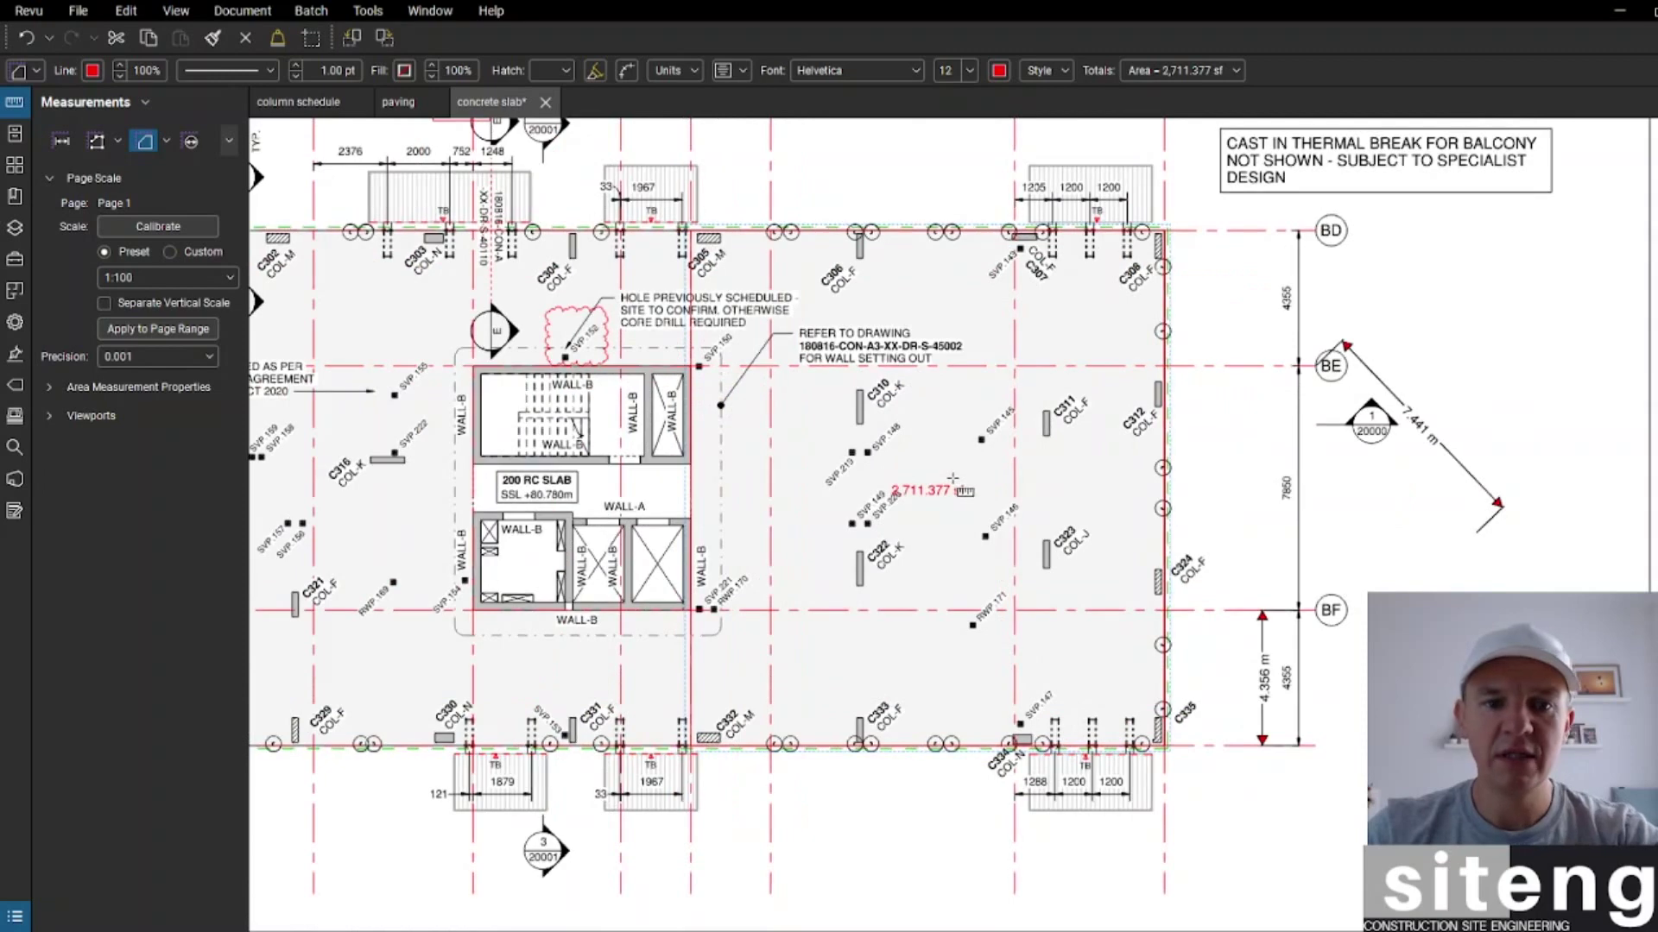
scroll(945, 500, up, 2)
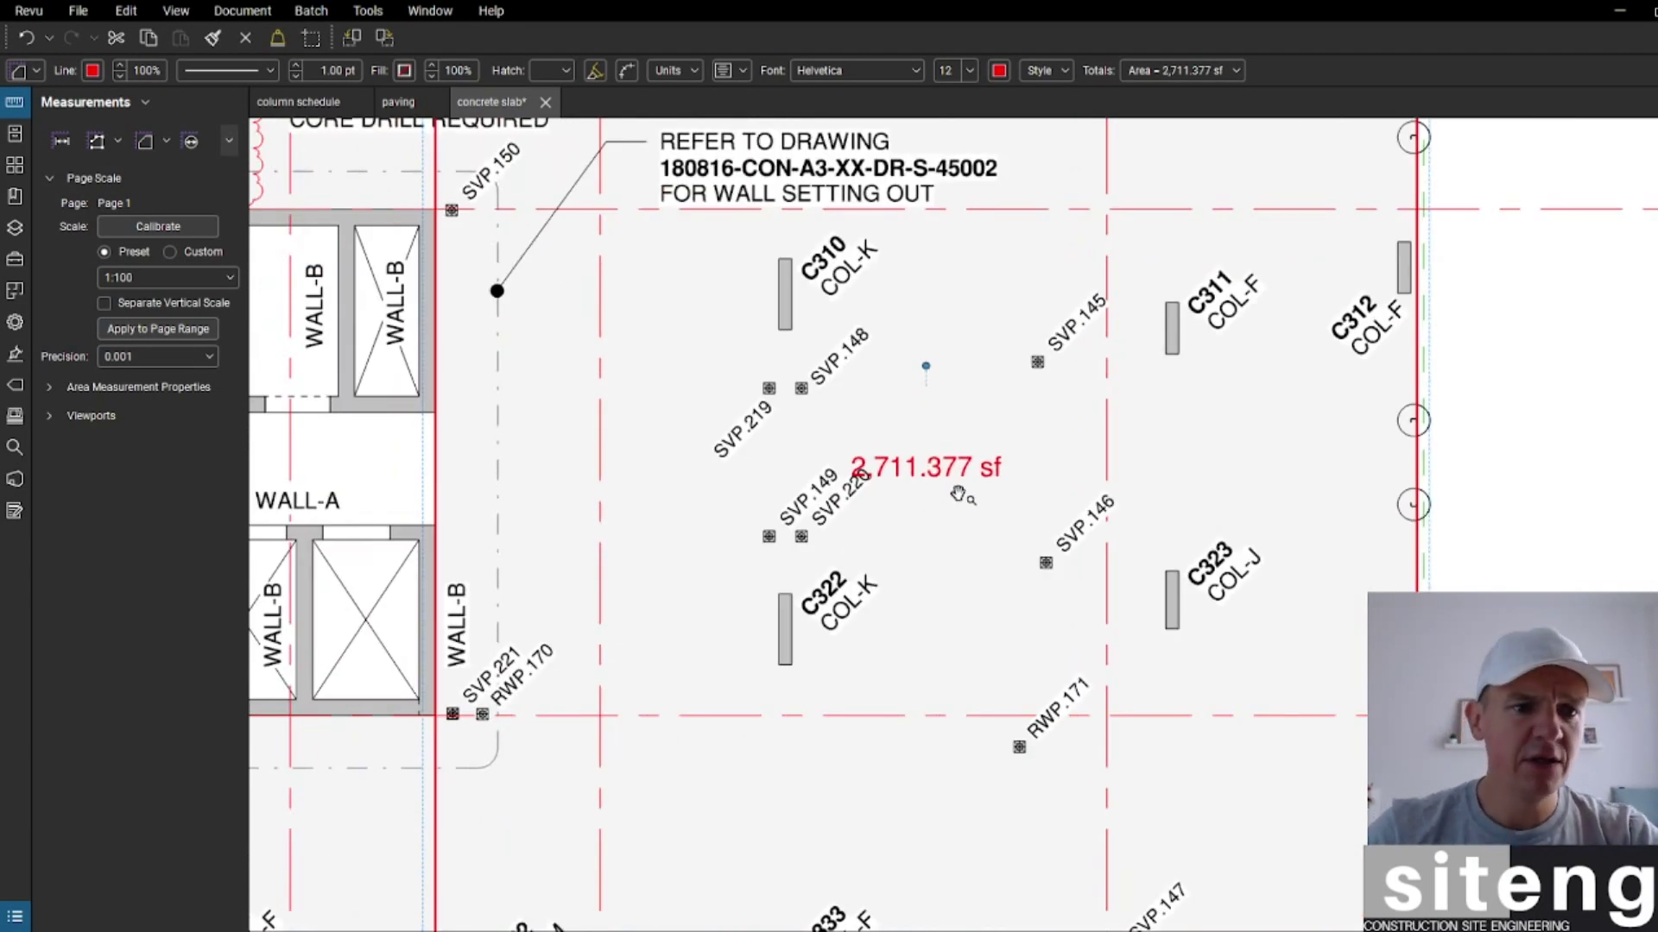
scroll(957, 493, up, 2)
scroll(956, 492, down, 2)
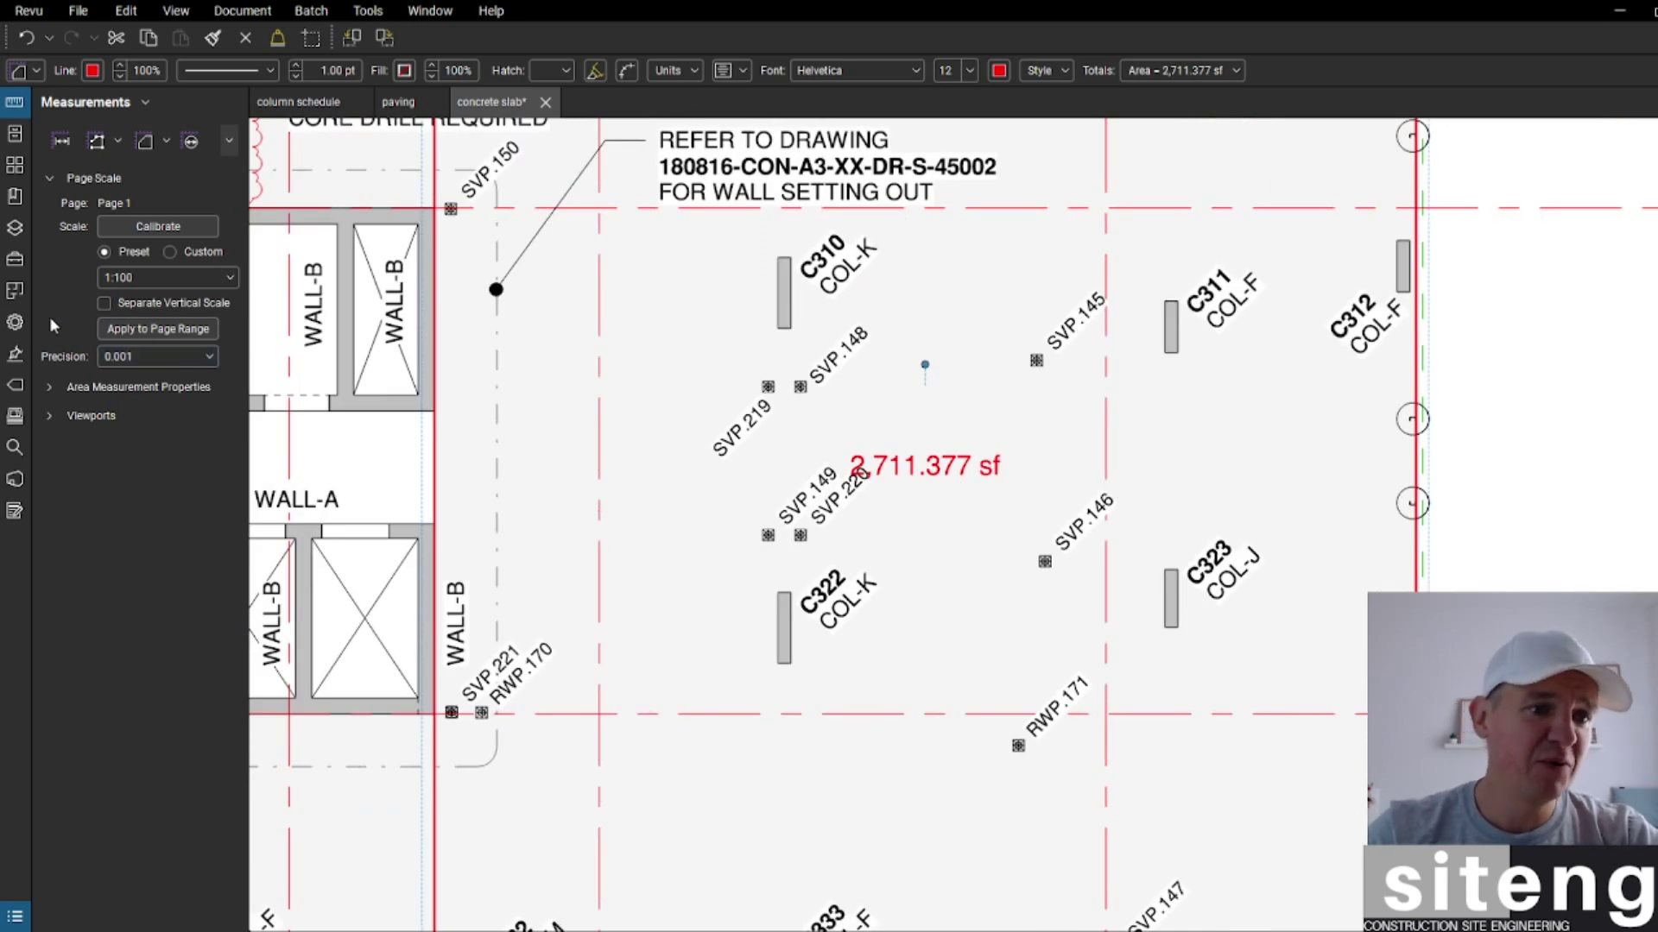
click(15, 322)
scroll(197, 413, down, 2)
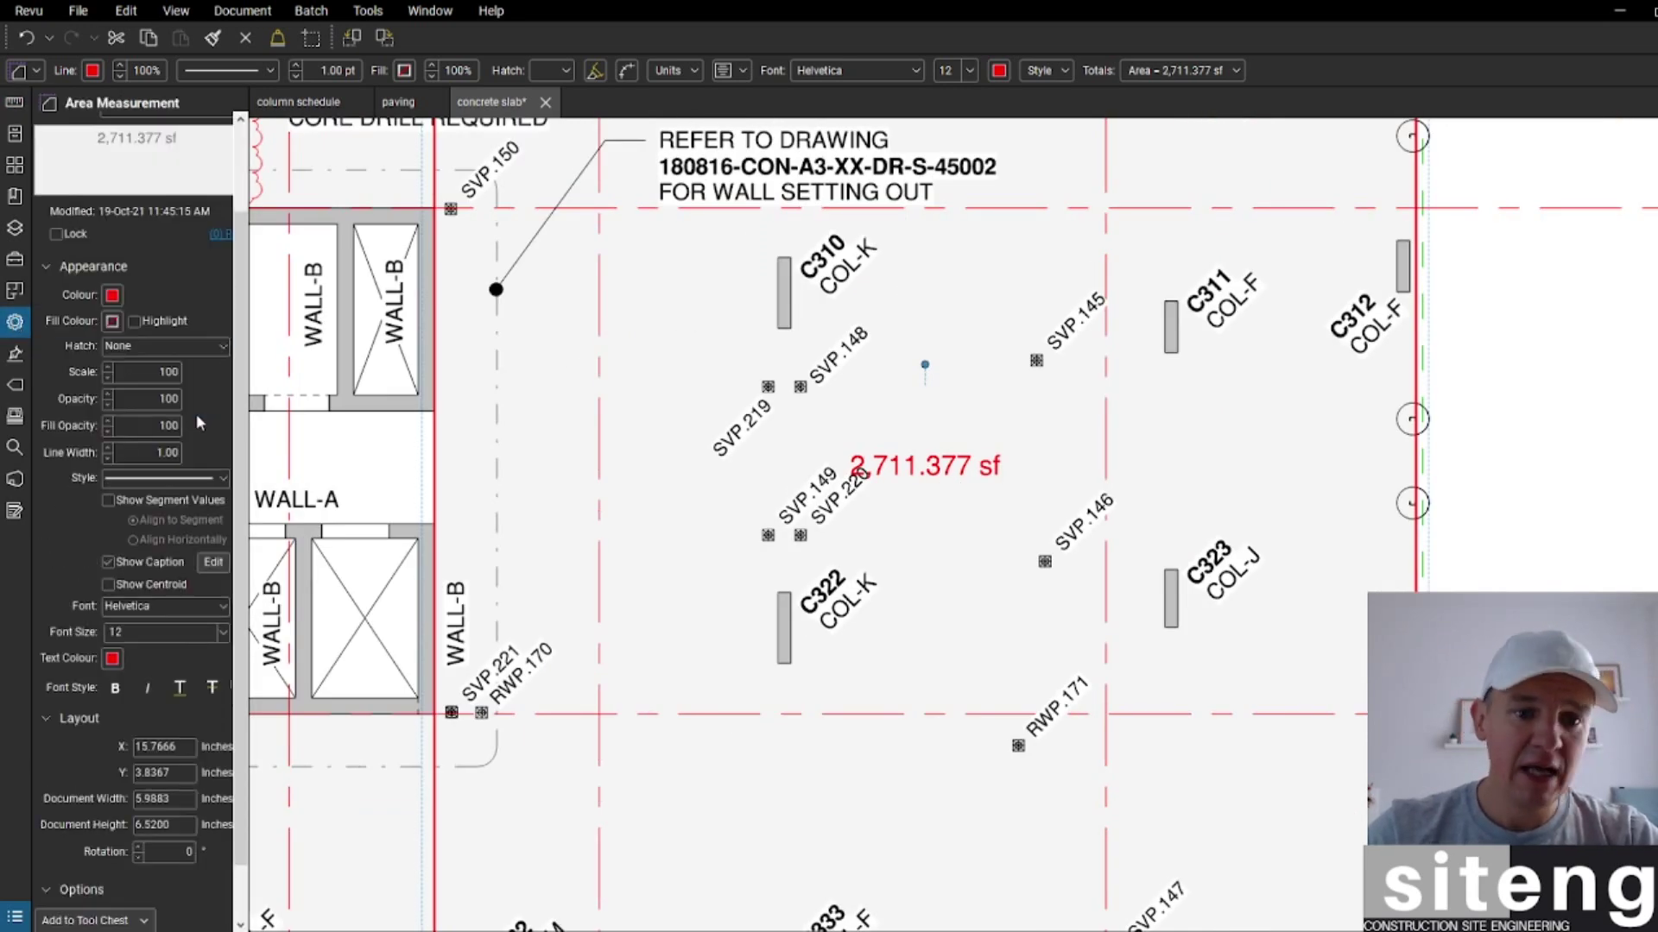
click(112, 295)
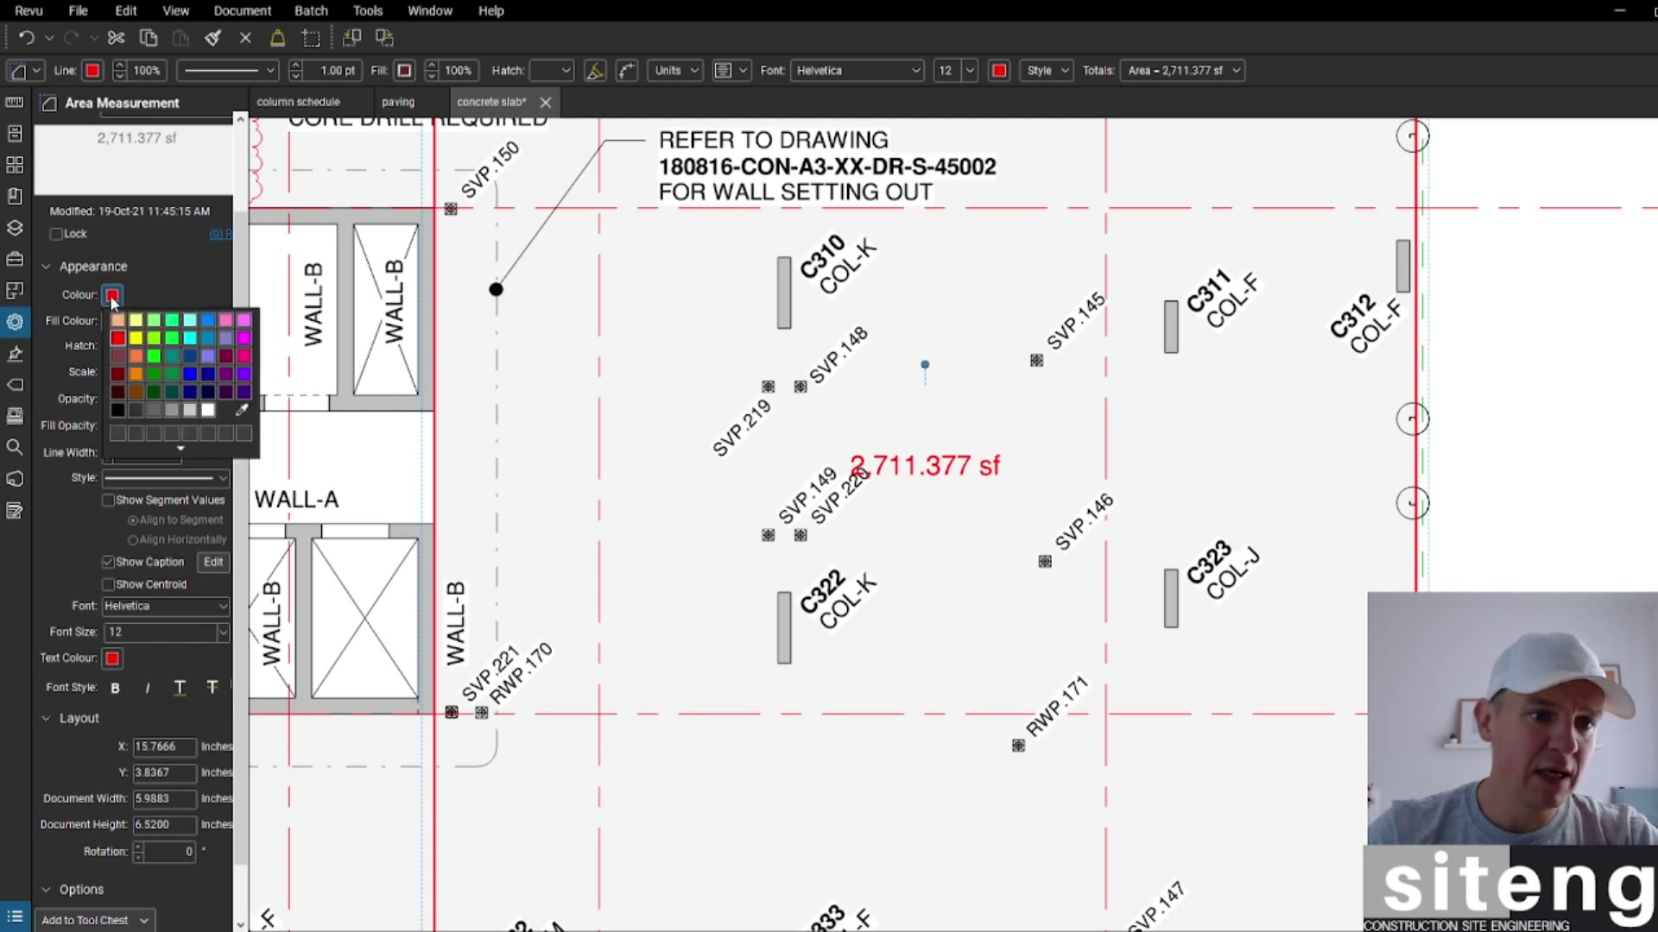
click(117, 410)
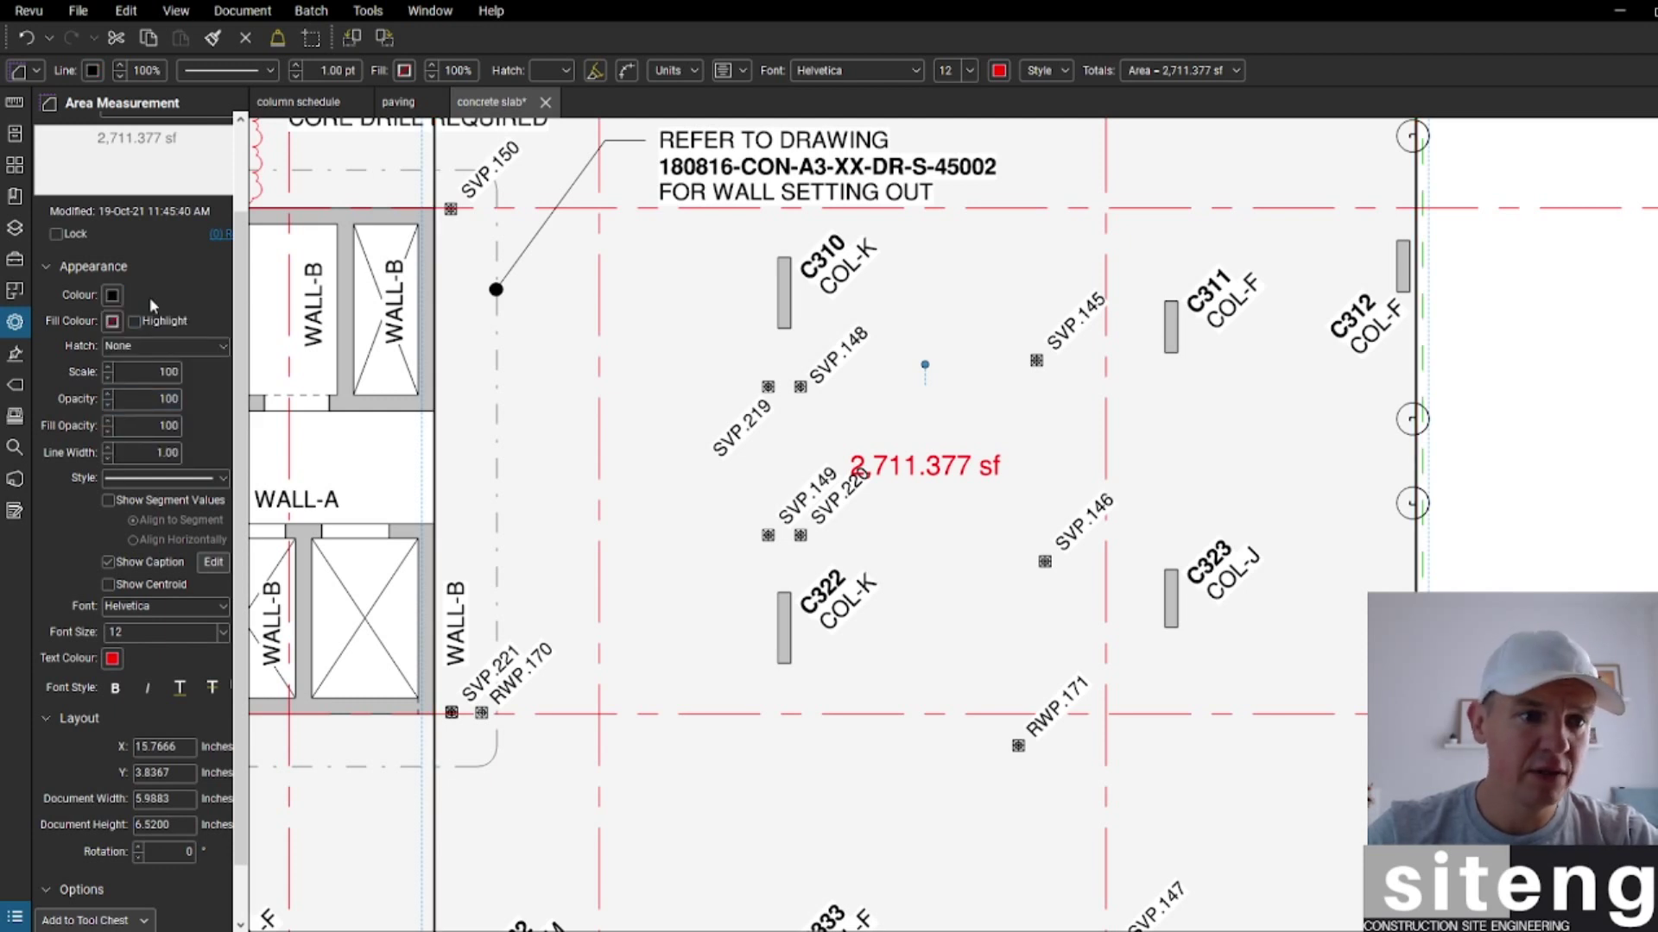
scroll(149, 297, down, 1)
click(112, 592)
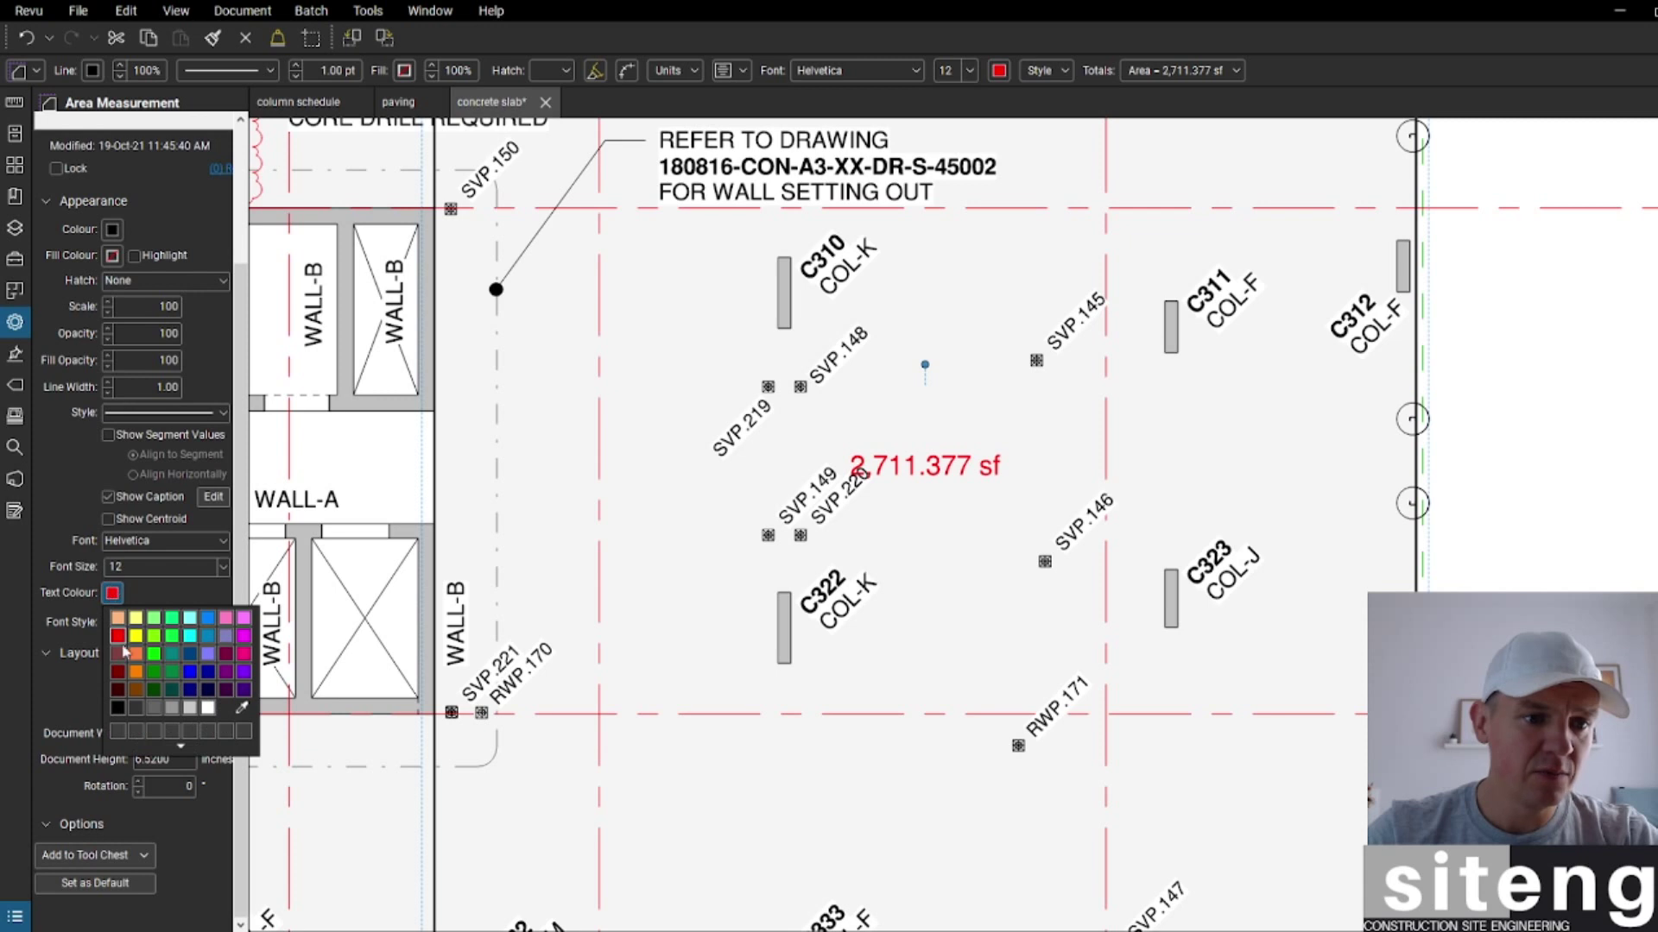
click(118, 708)
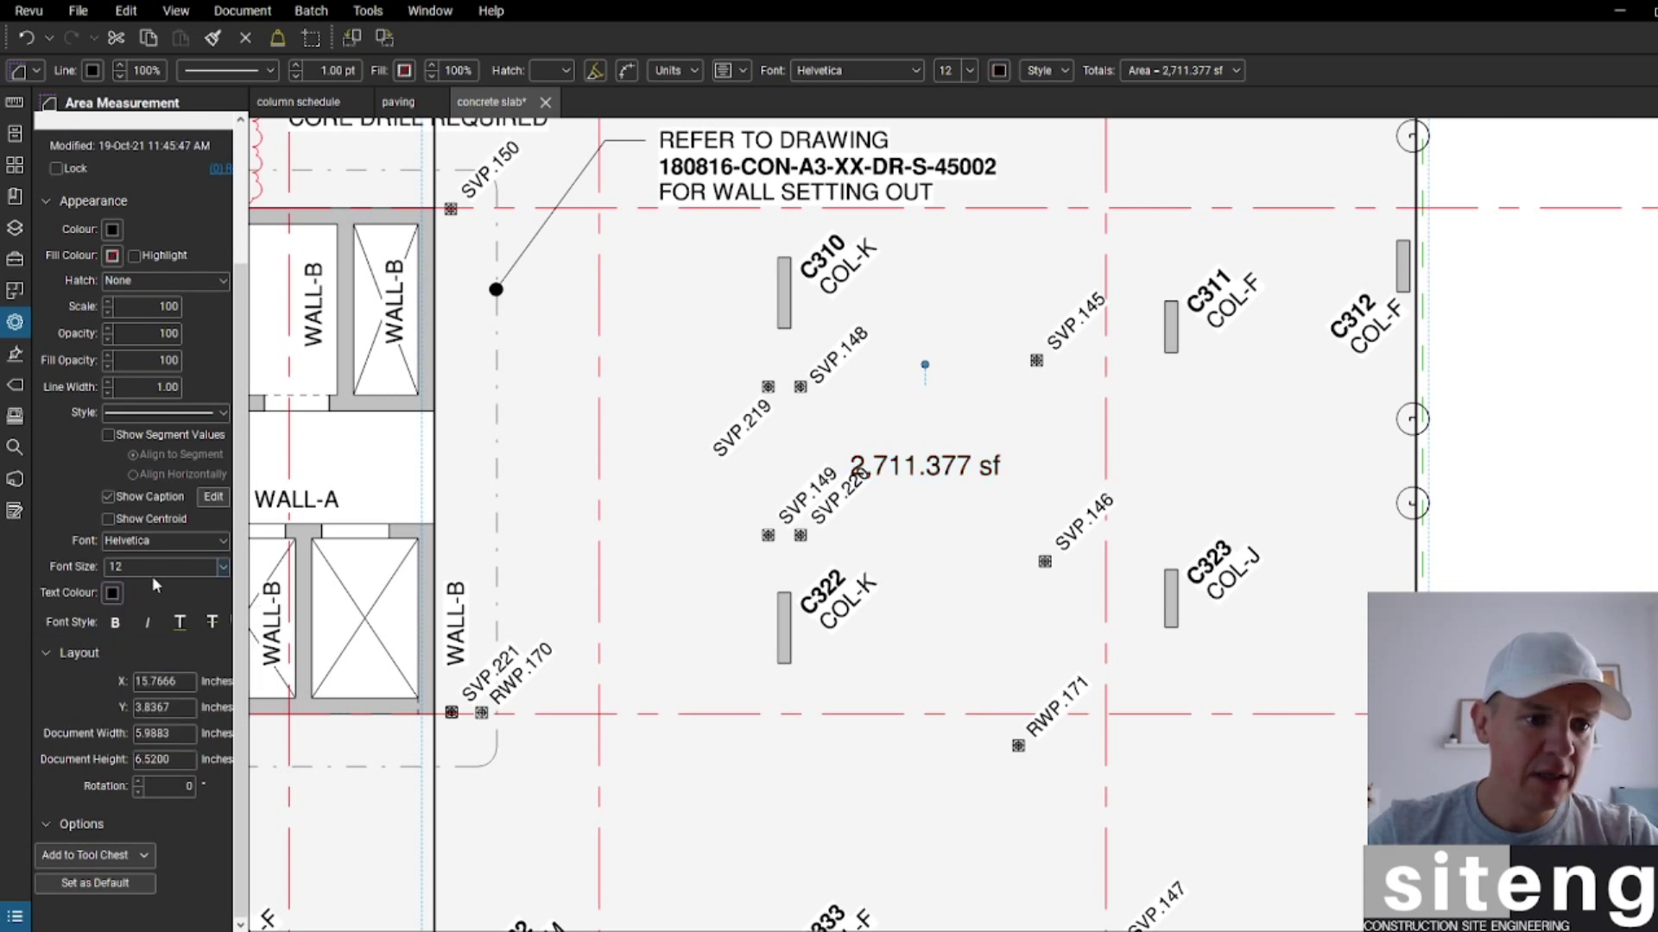
Step: Enlarge the area caption font size to 24 and widen the properties panel
click(968, 74)
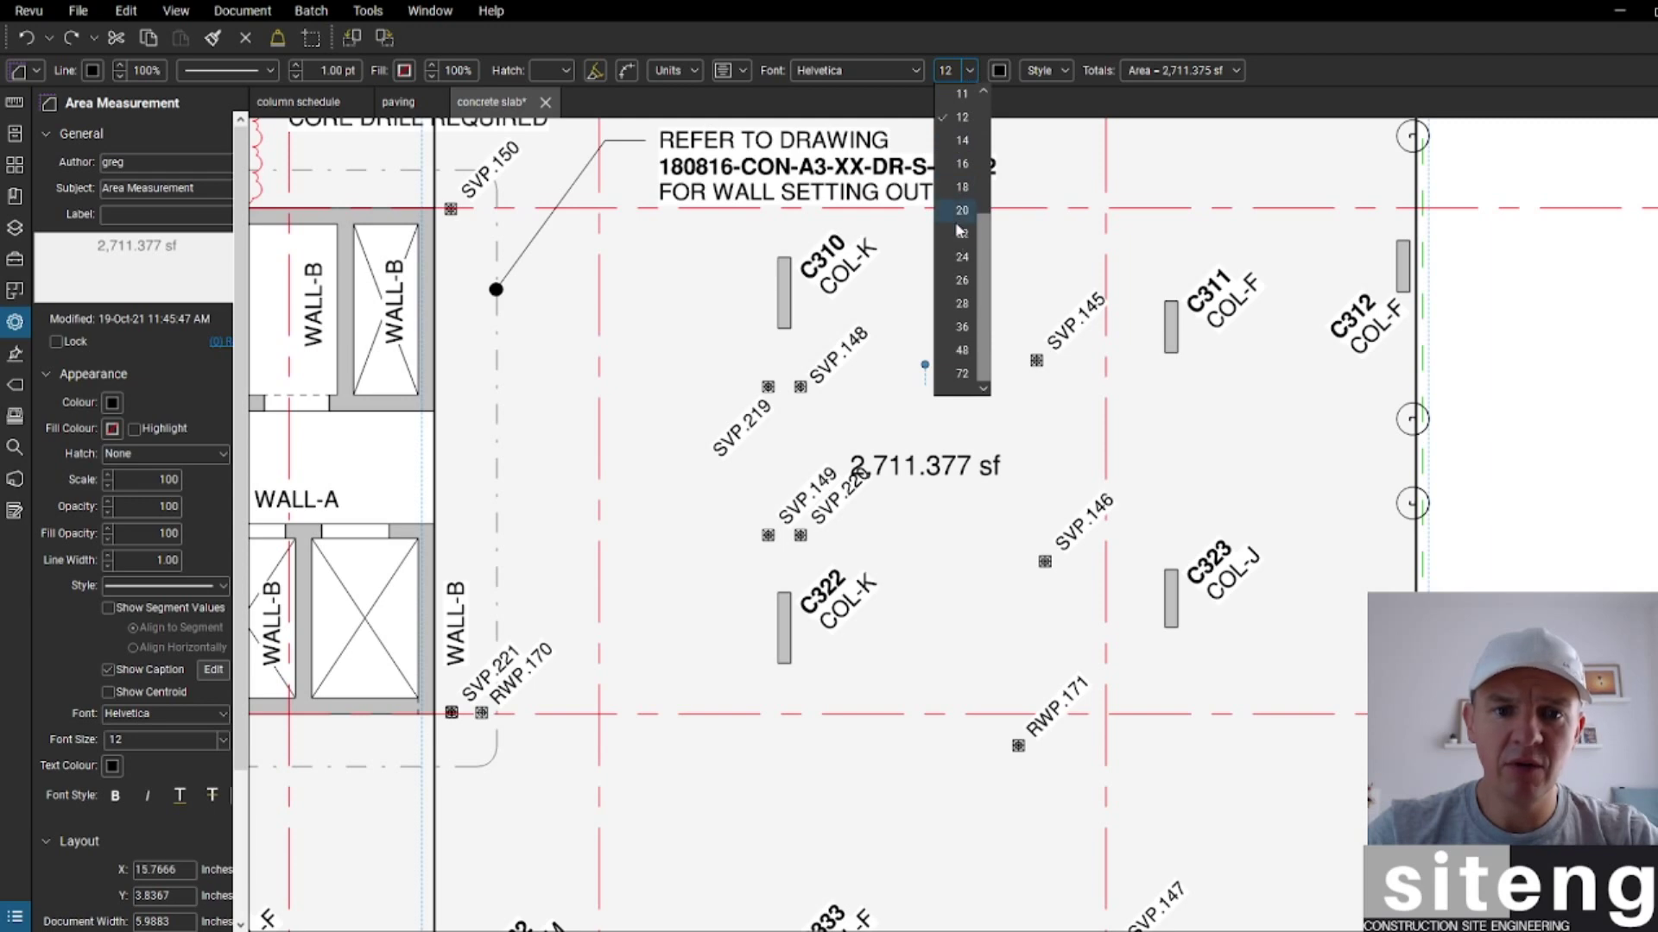
click(960, 257)
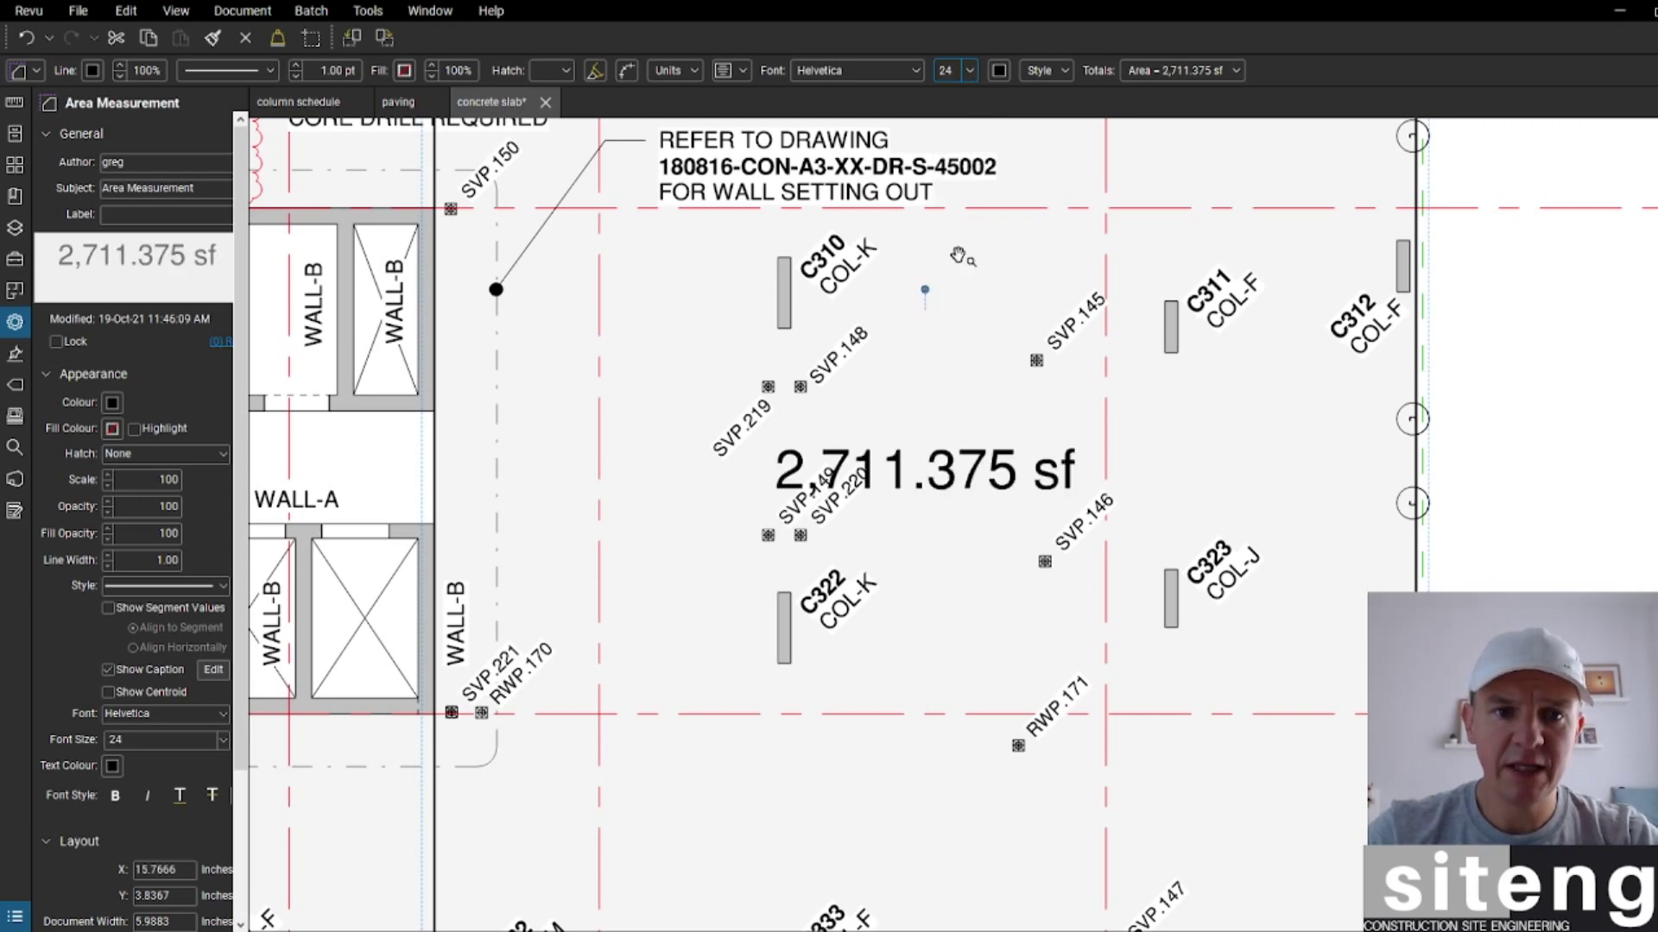
scroll(959, 256, down, 3)
scroll(473, 649, up, 3)
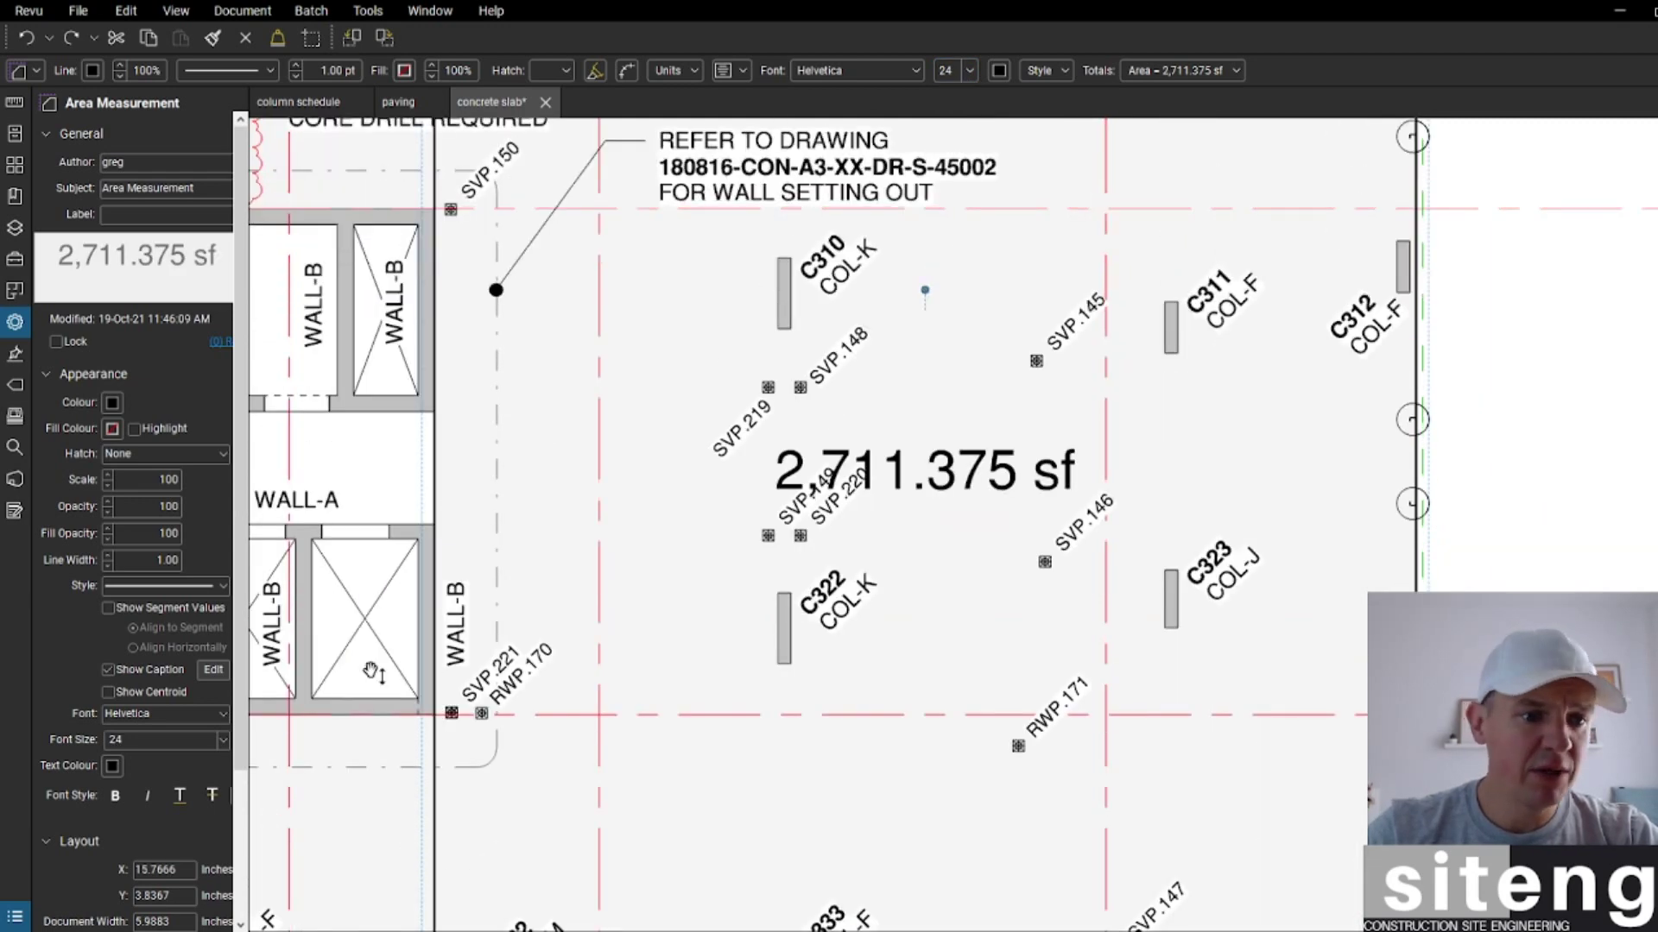
scroll(240, 576, down, 3)
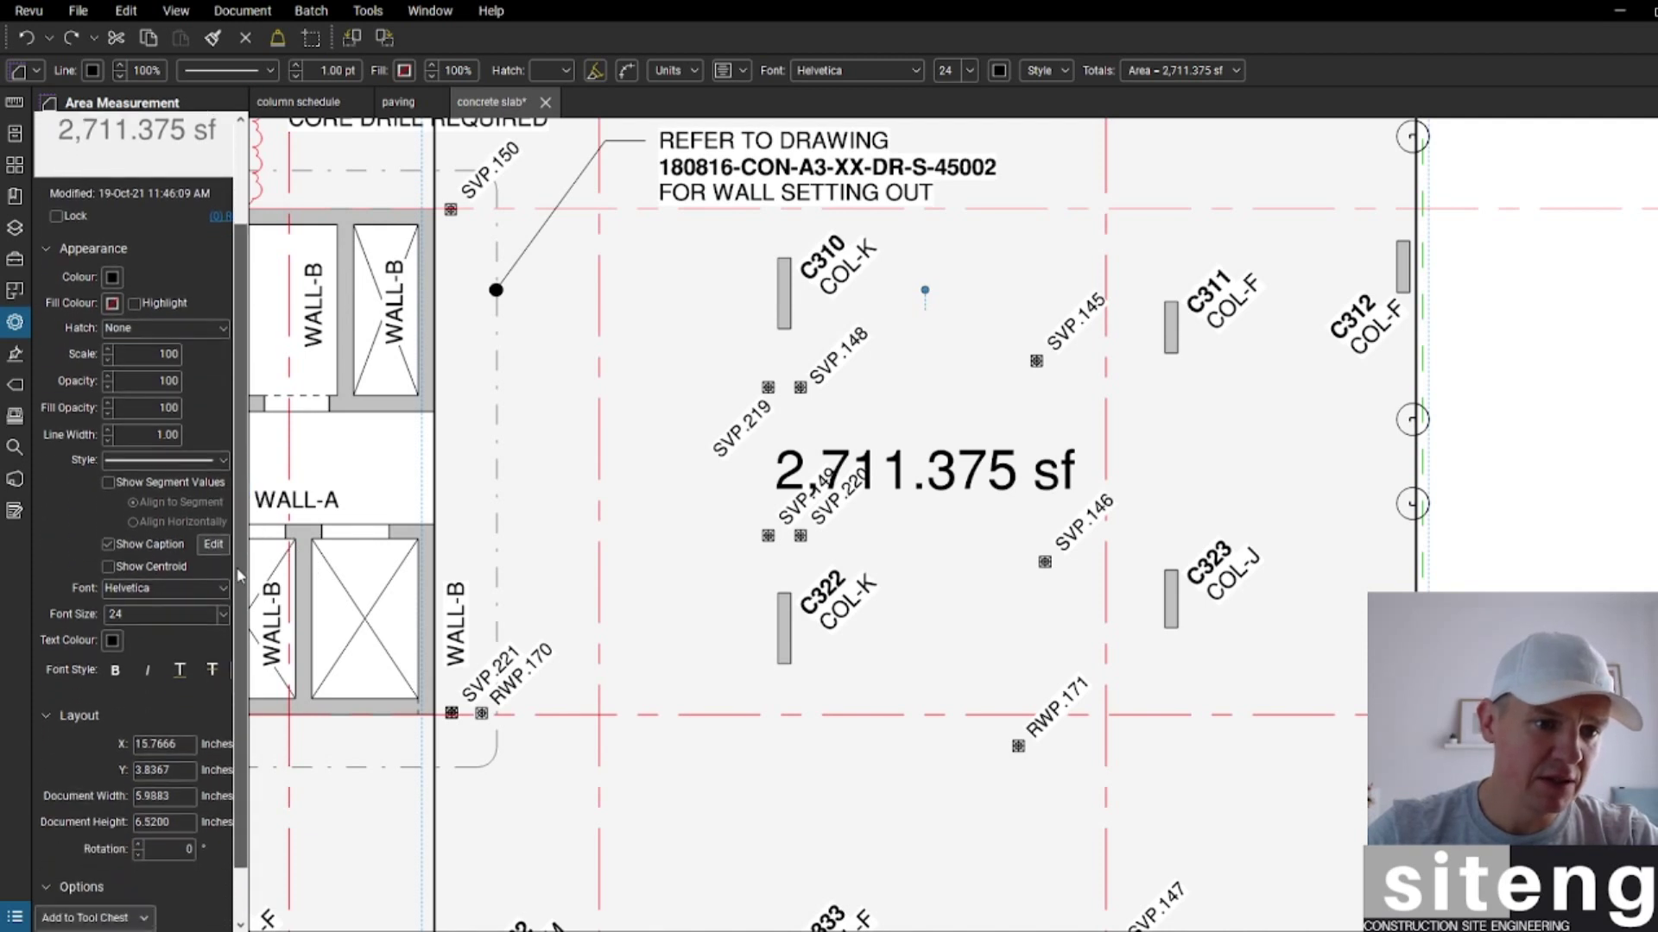
scroll(239, 631, down, 2)
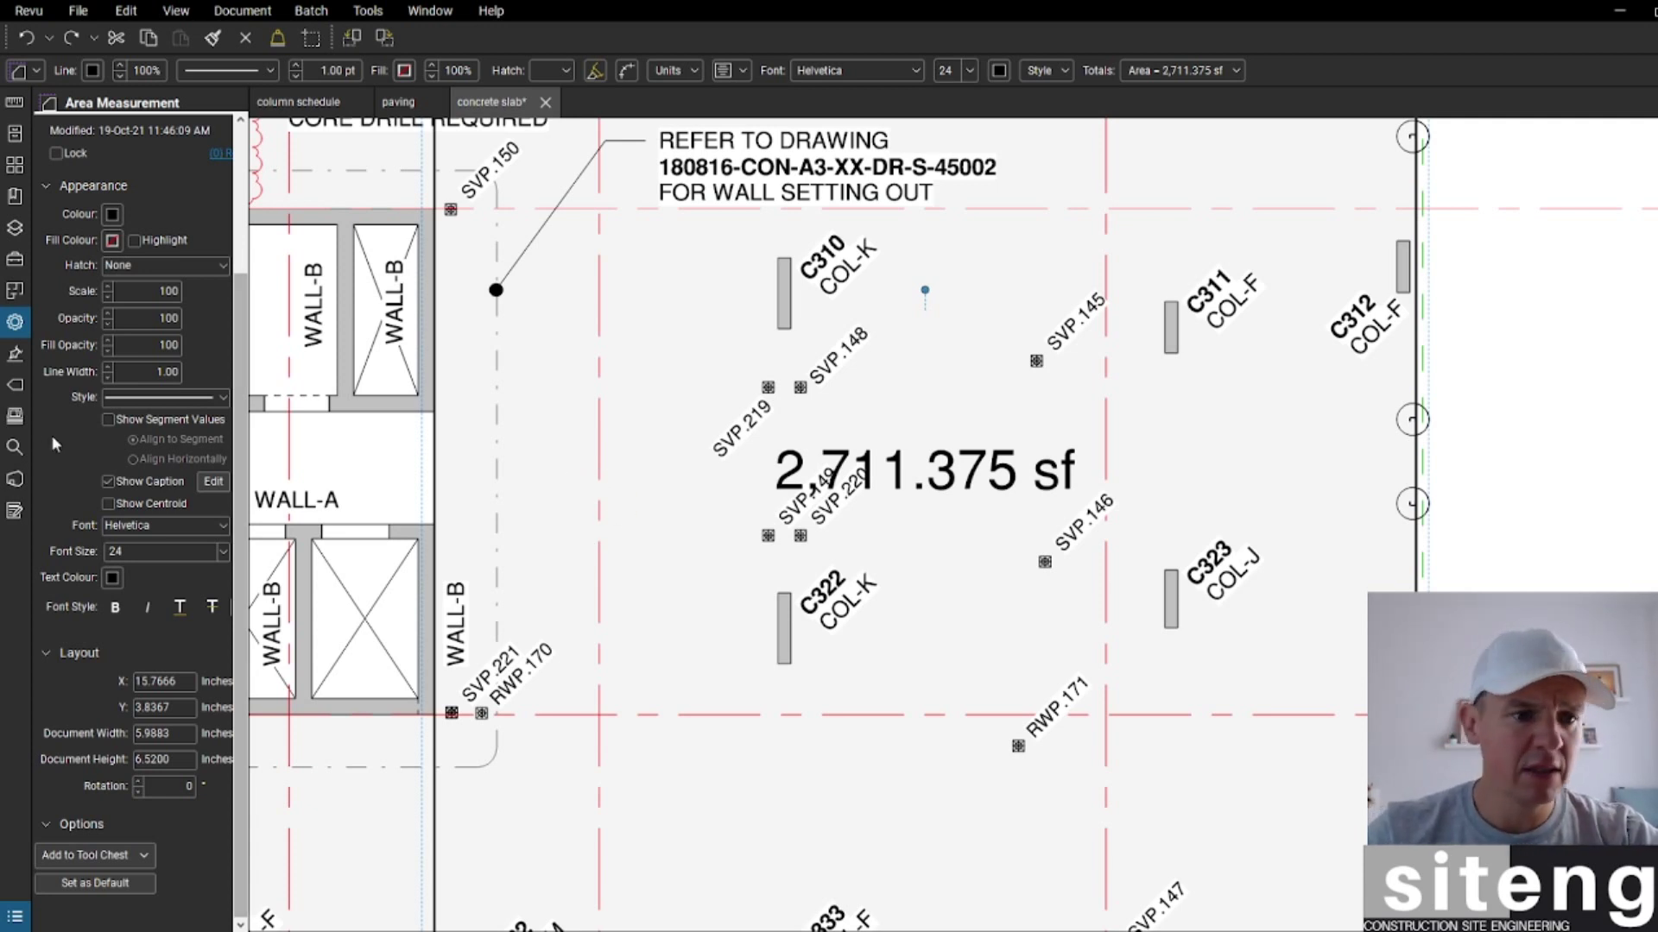
click(242, 419)
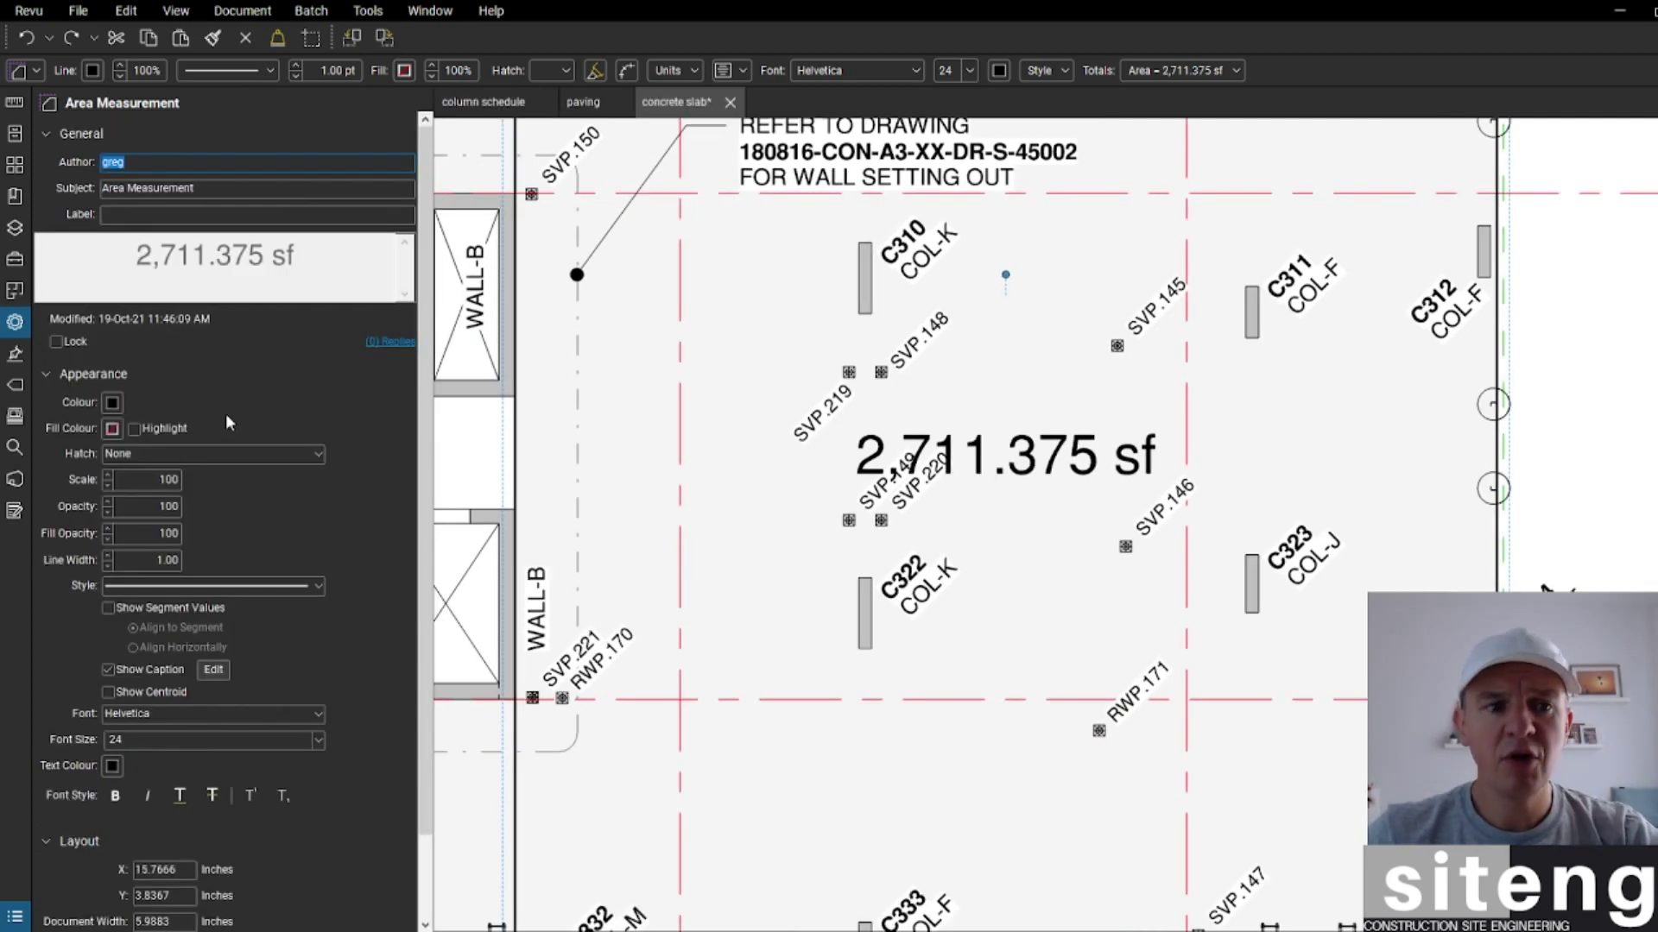
Step: Change the Area units from sf to sq m, giving 251.895 sq m
click(16, 104)
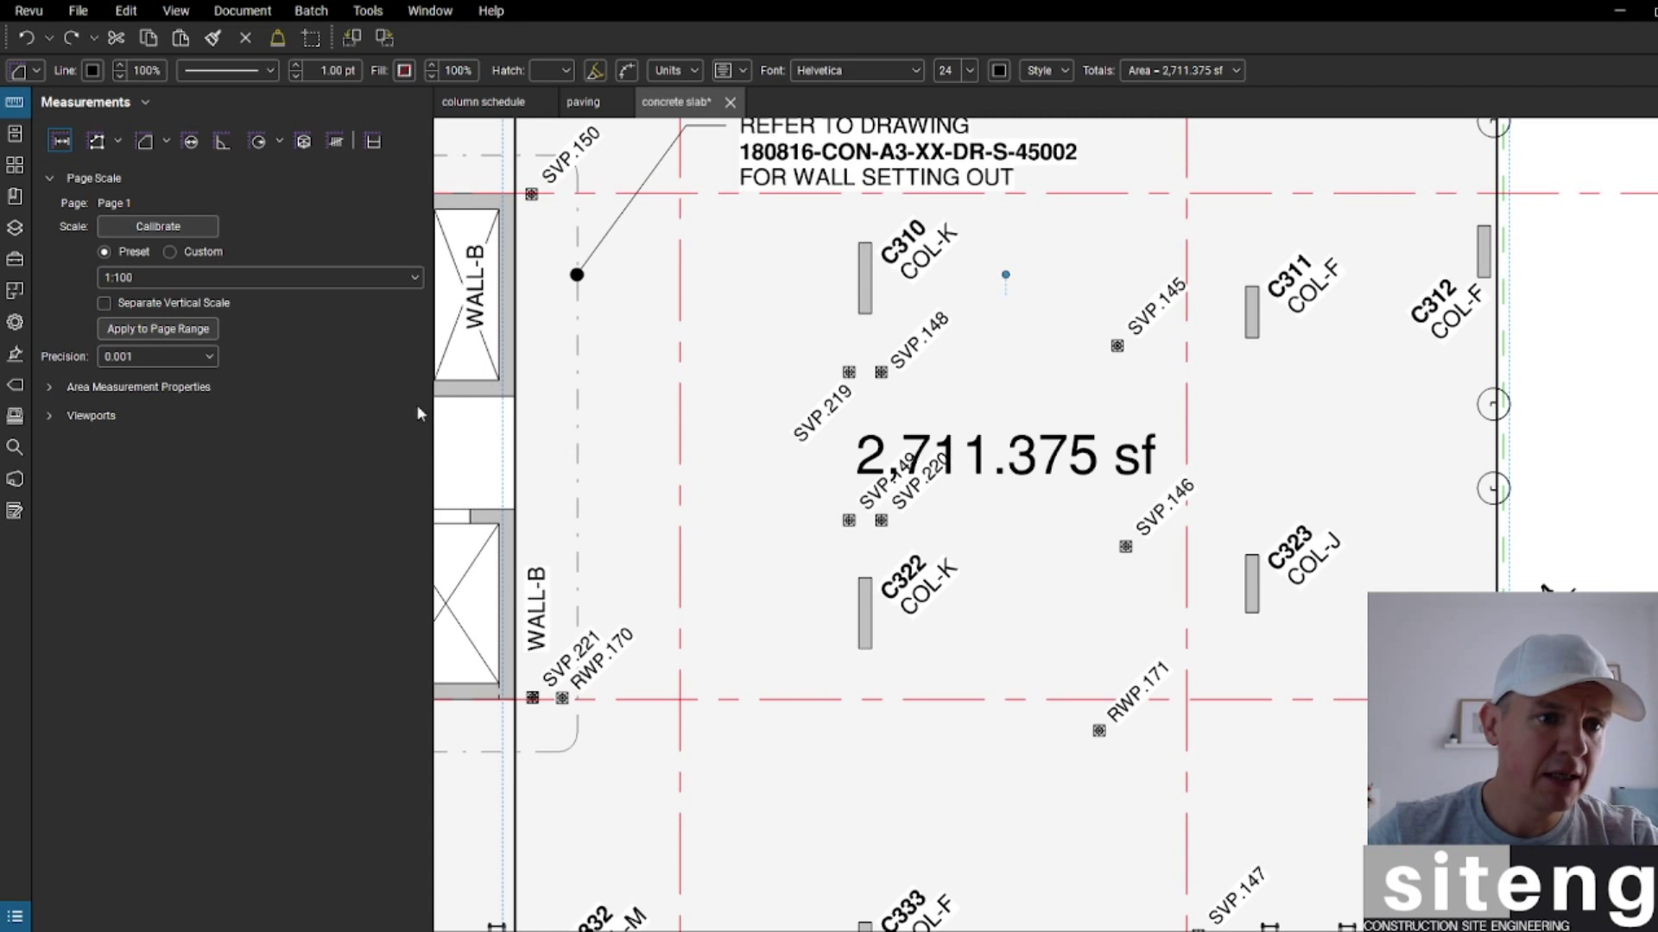
click(54, 386)
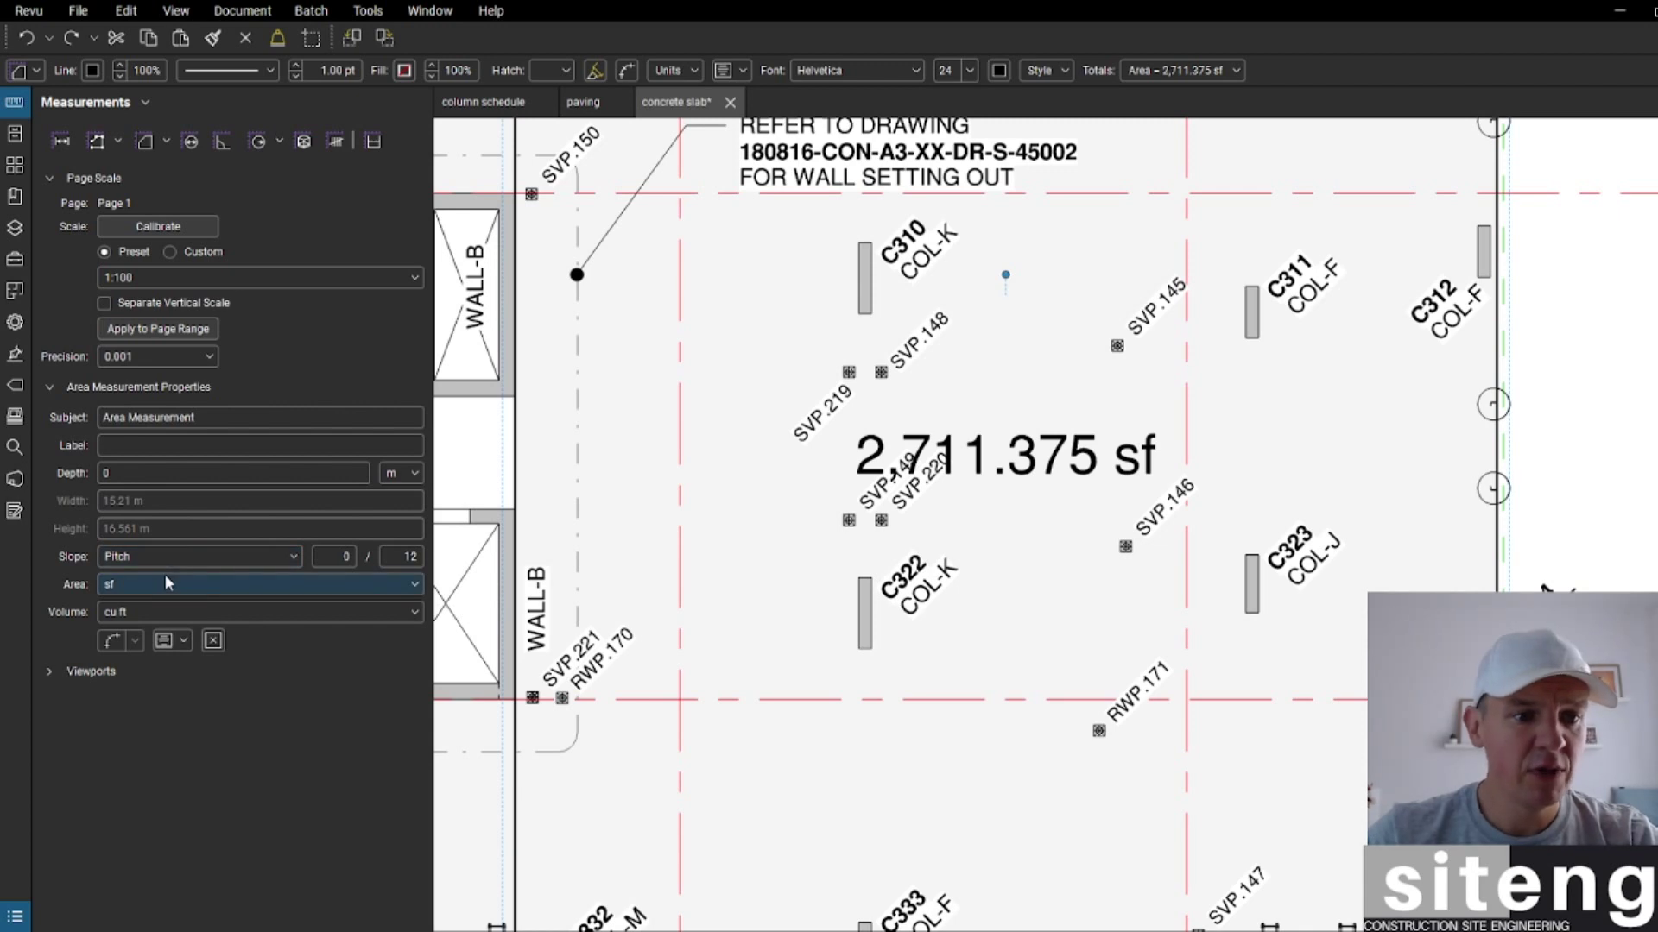
click(404, 584)
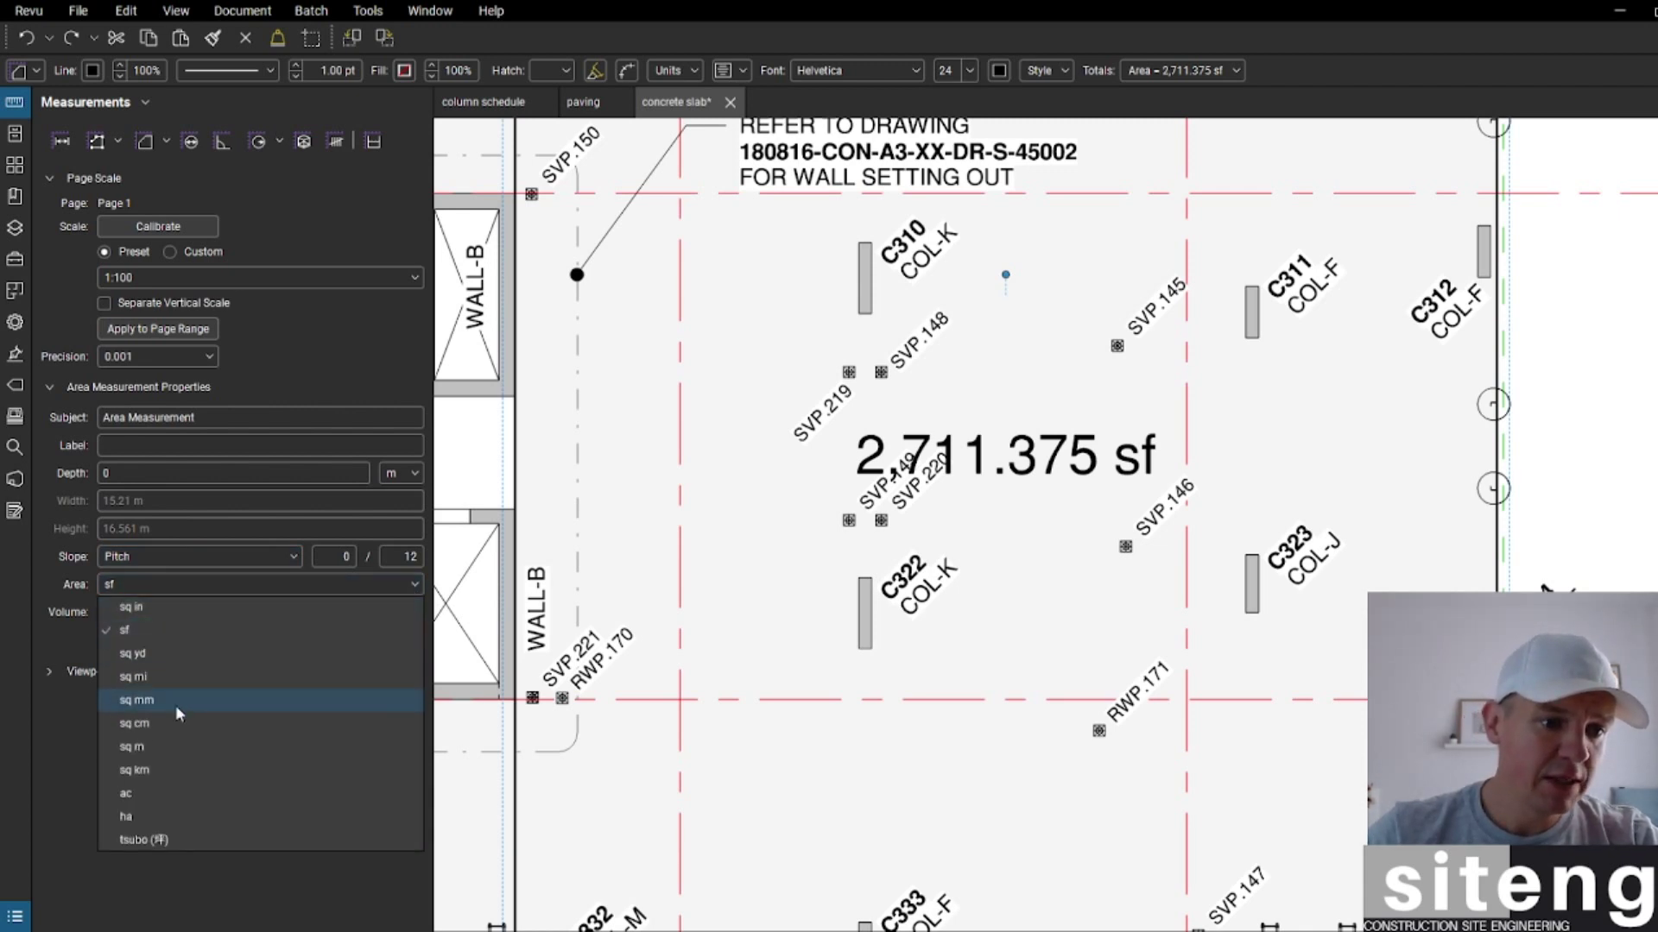
click(167, 747)
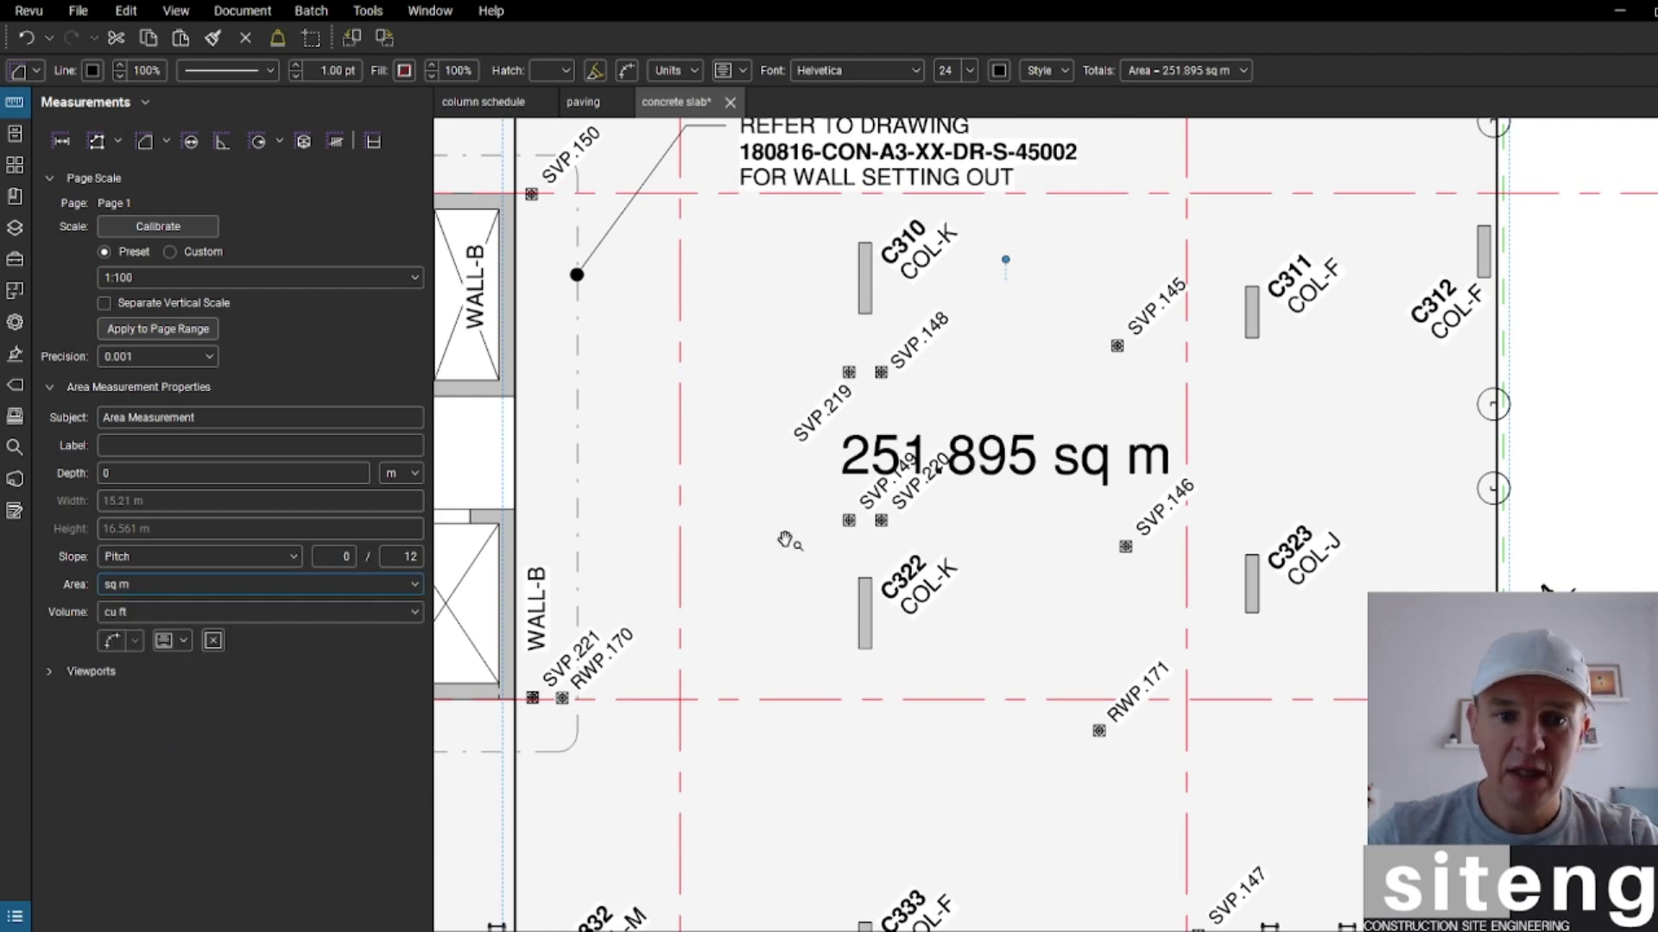
click(1017, 581)
scroll(997, 537, up, 1)
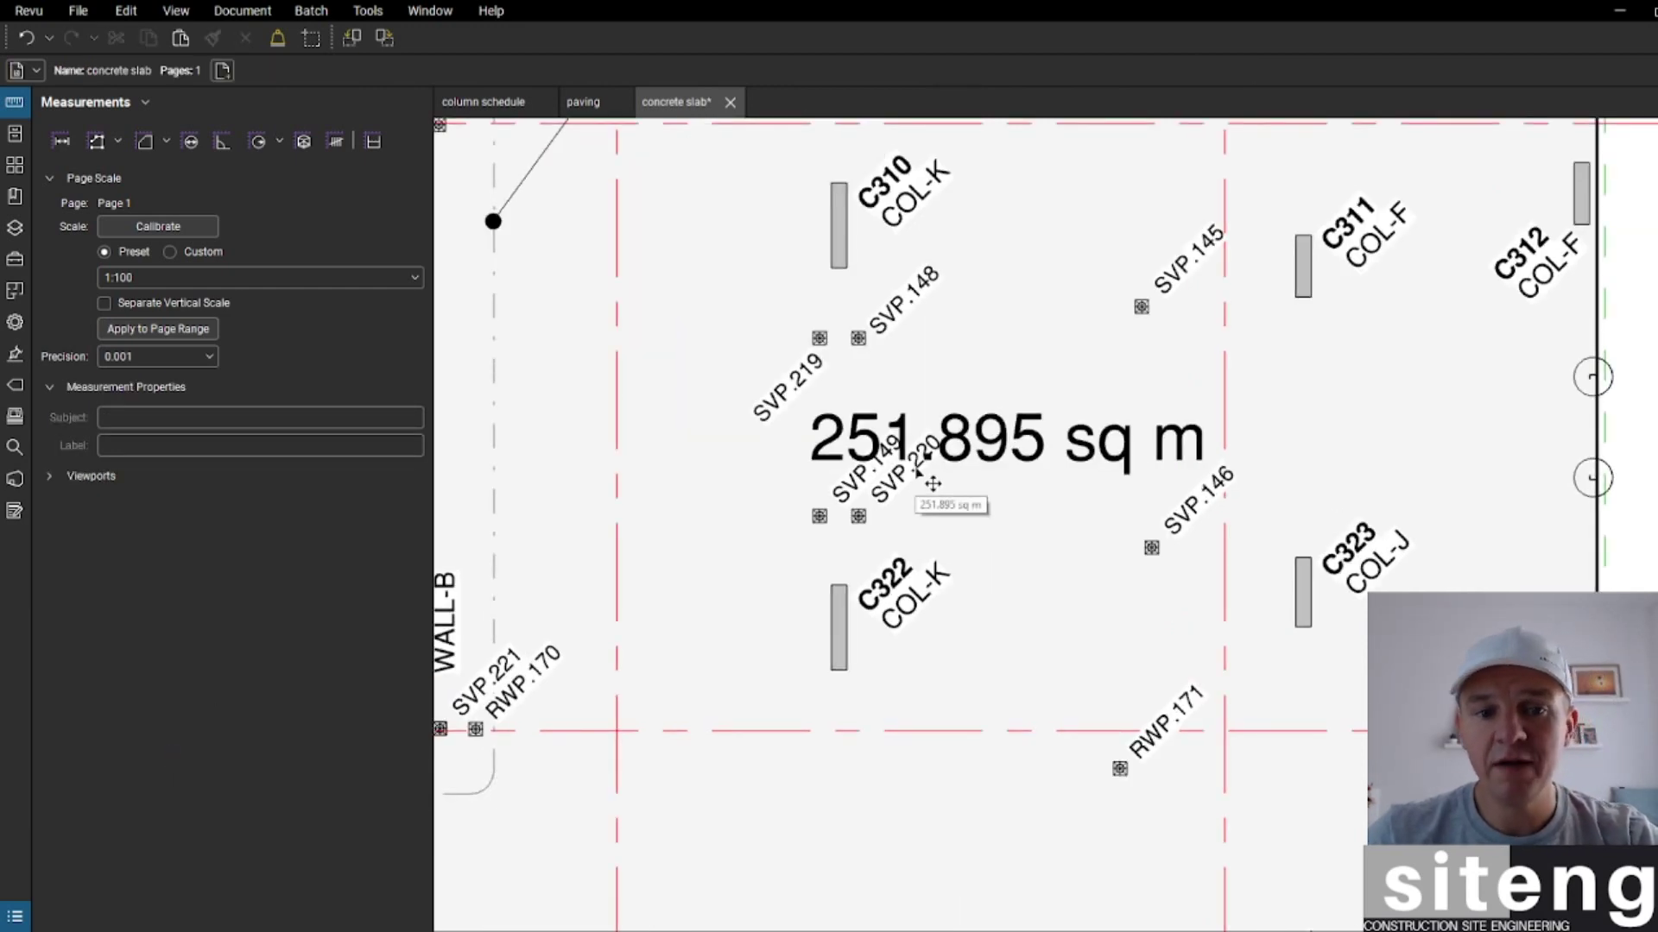
scroll(932, 483, down, 1)
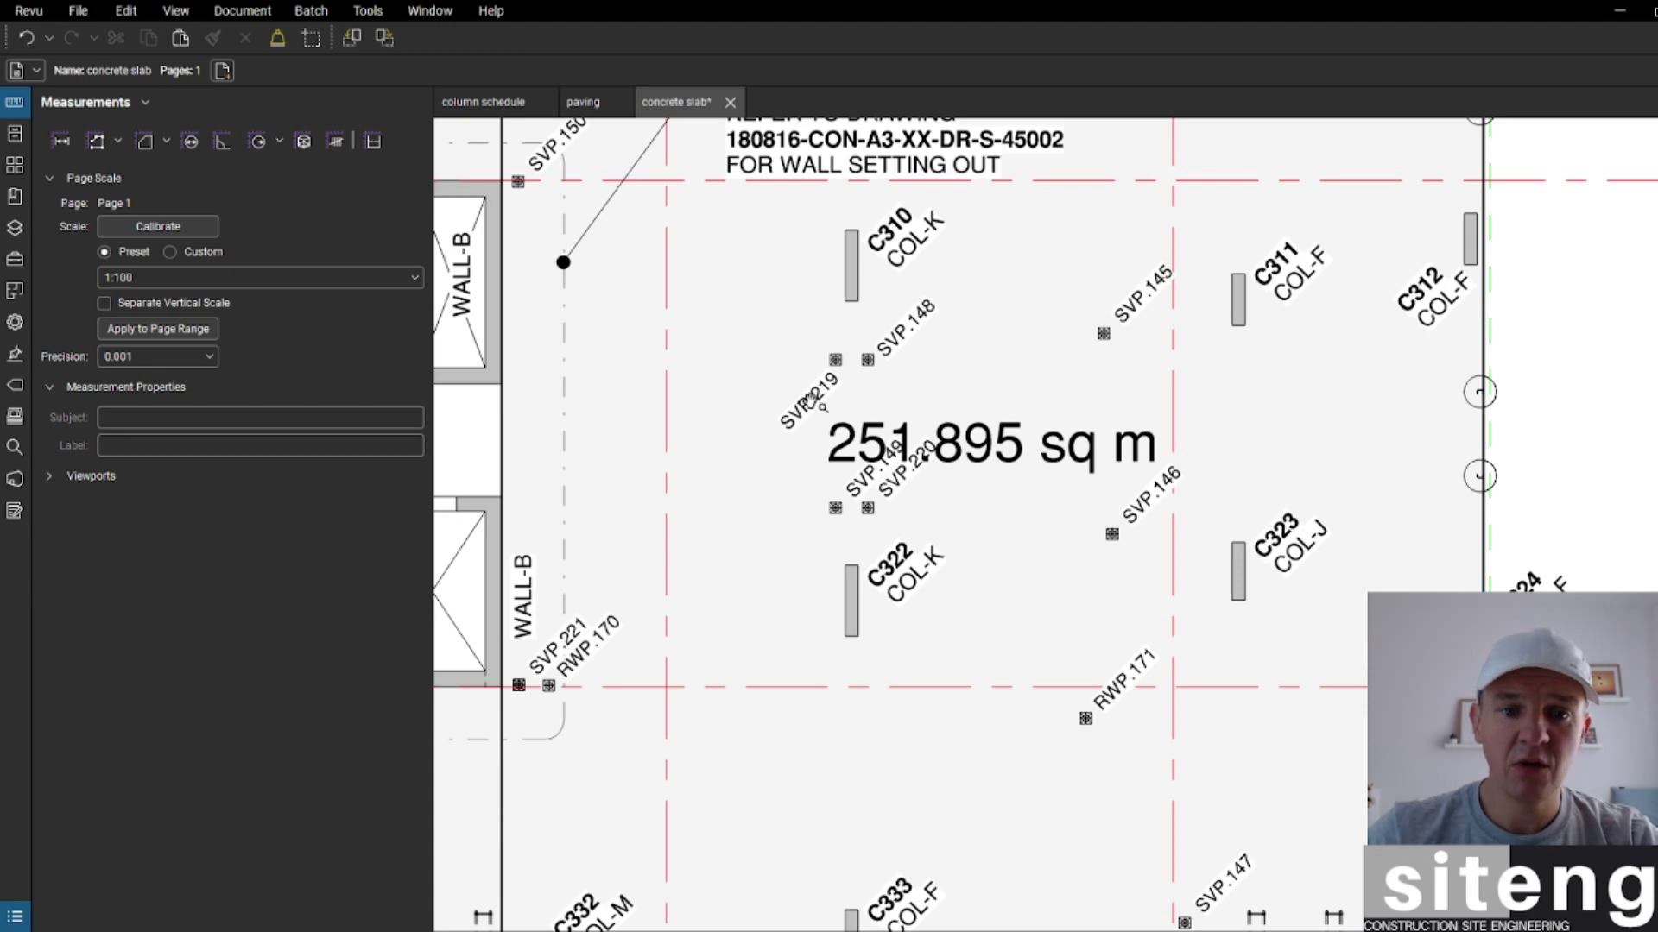
scroll(956, 476, down, 2)
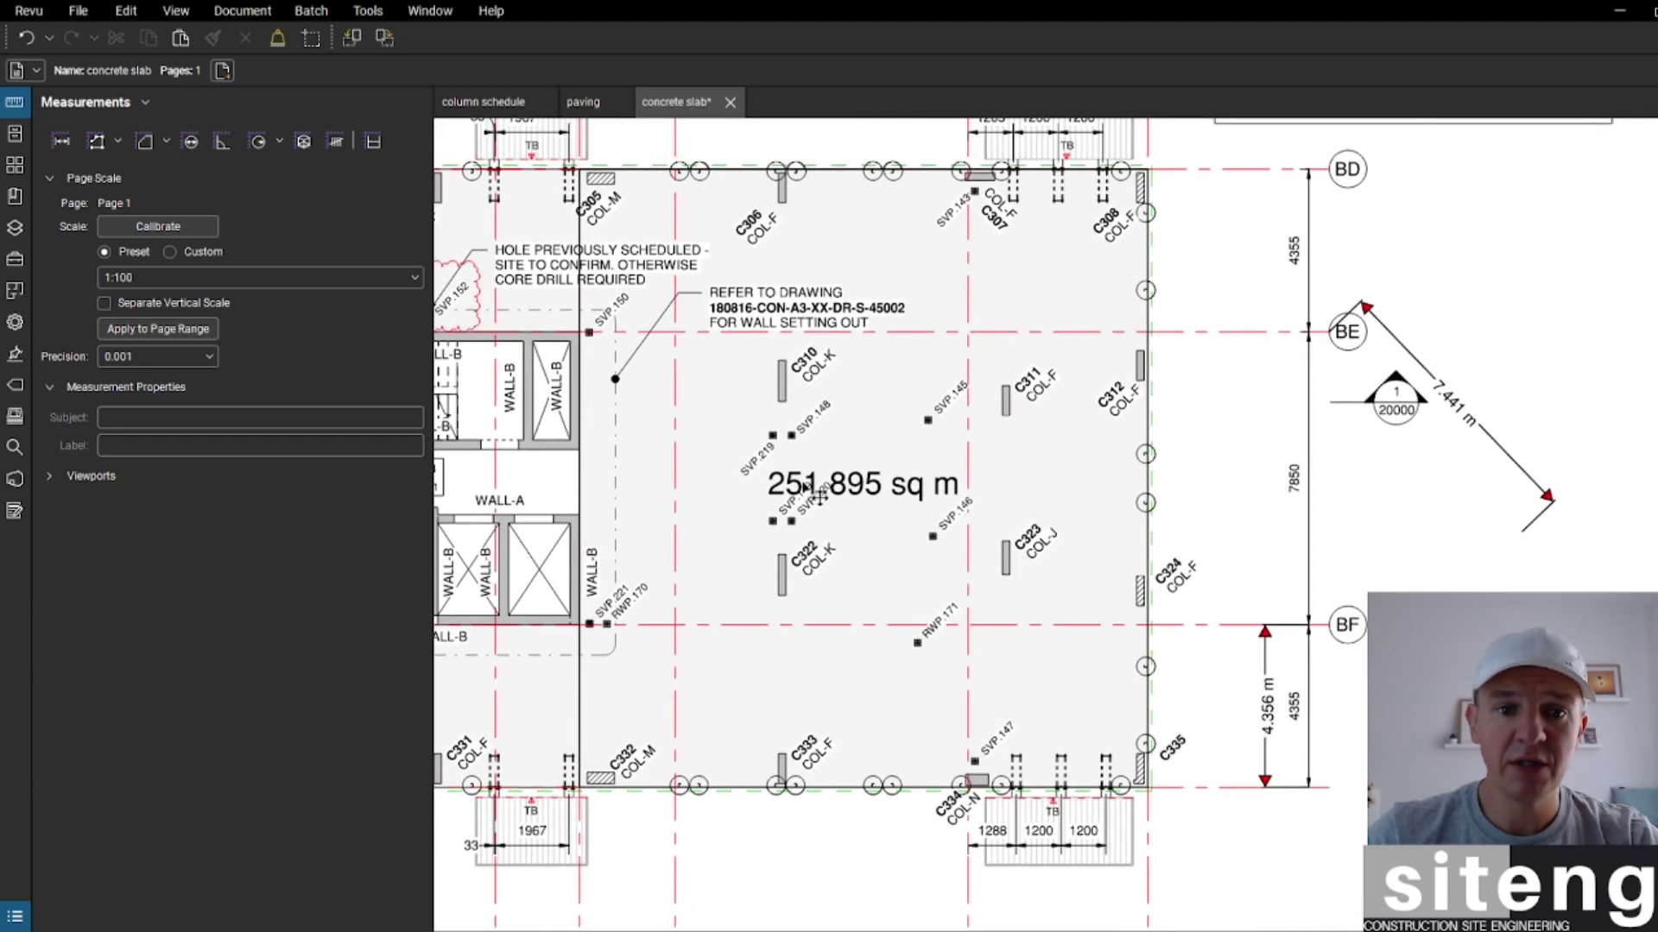
Step: Add the slab area measurement to My Tools and move the length measurement tool to the front
right_click(880, 491)
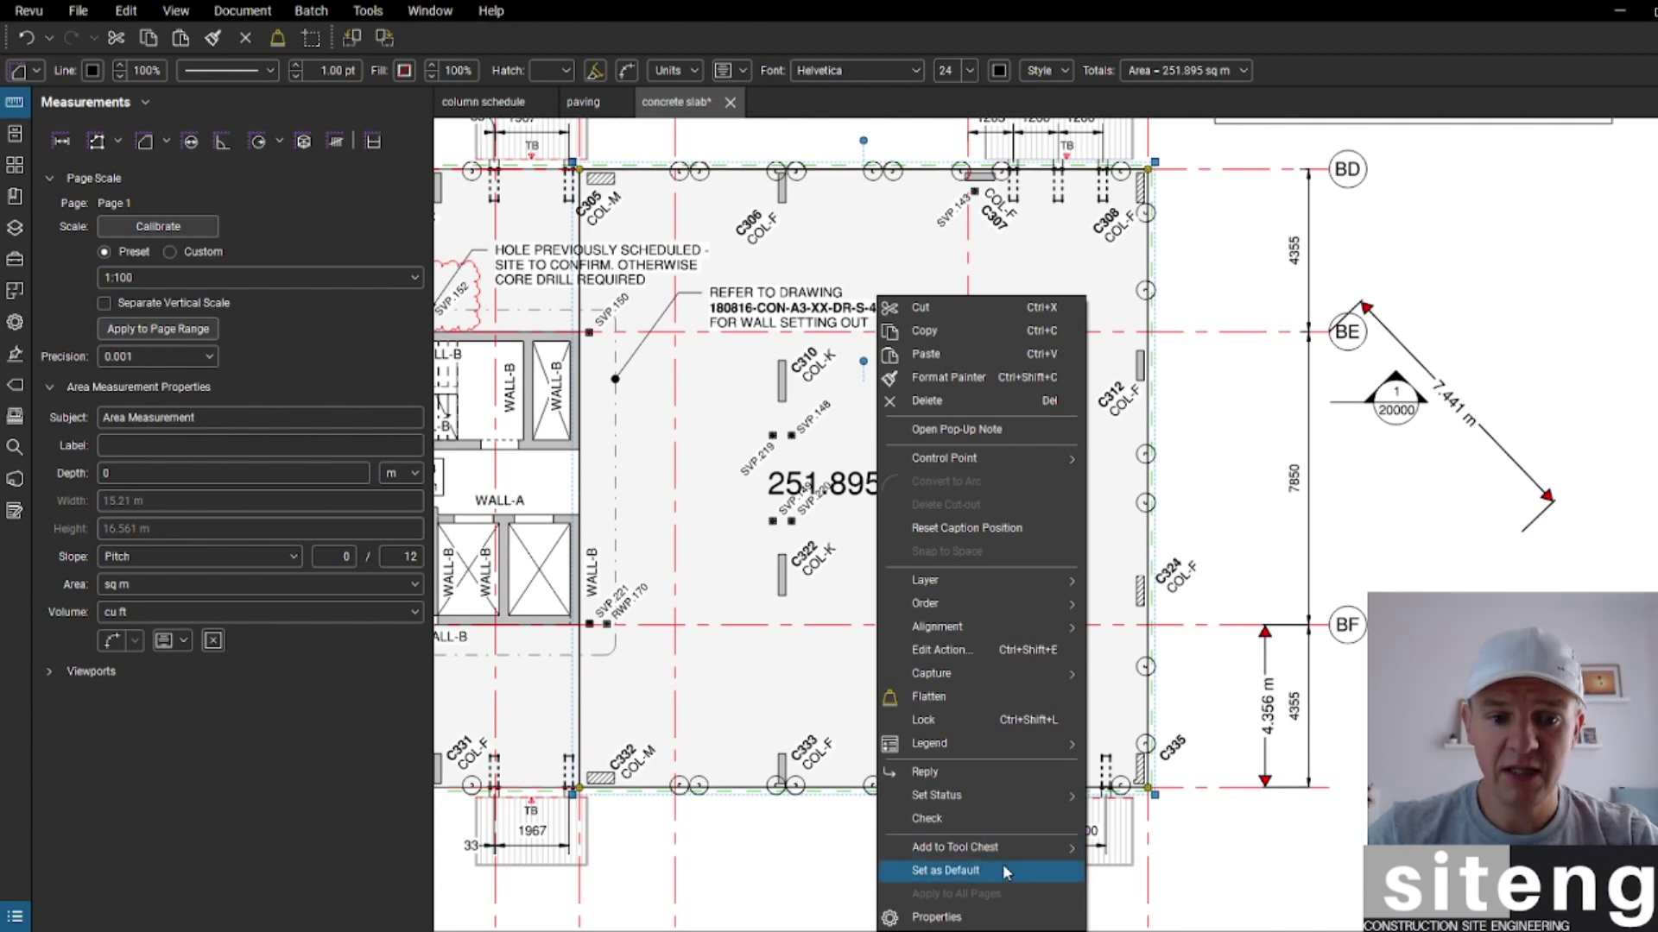
mouse_move(1015, 846)
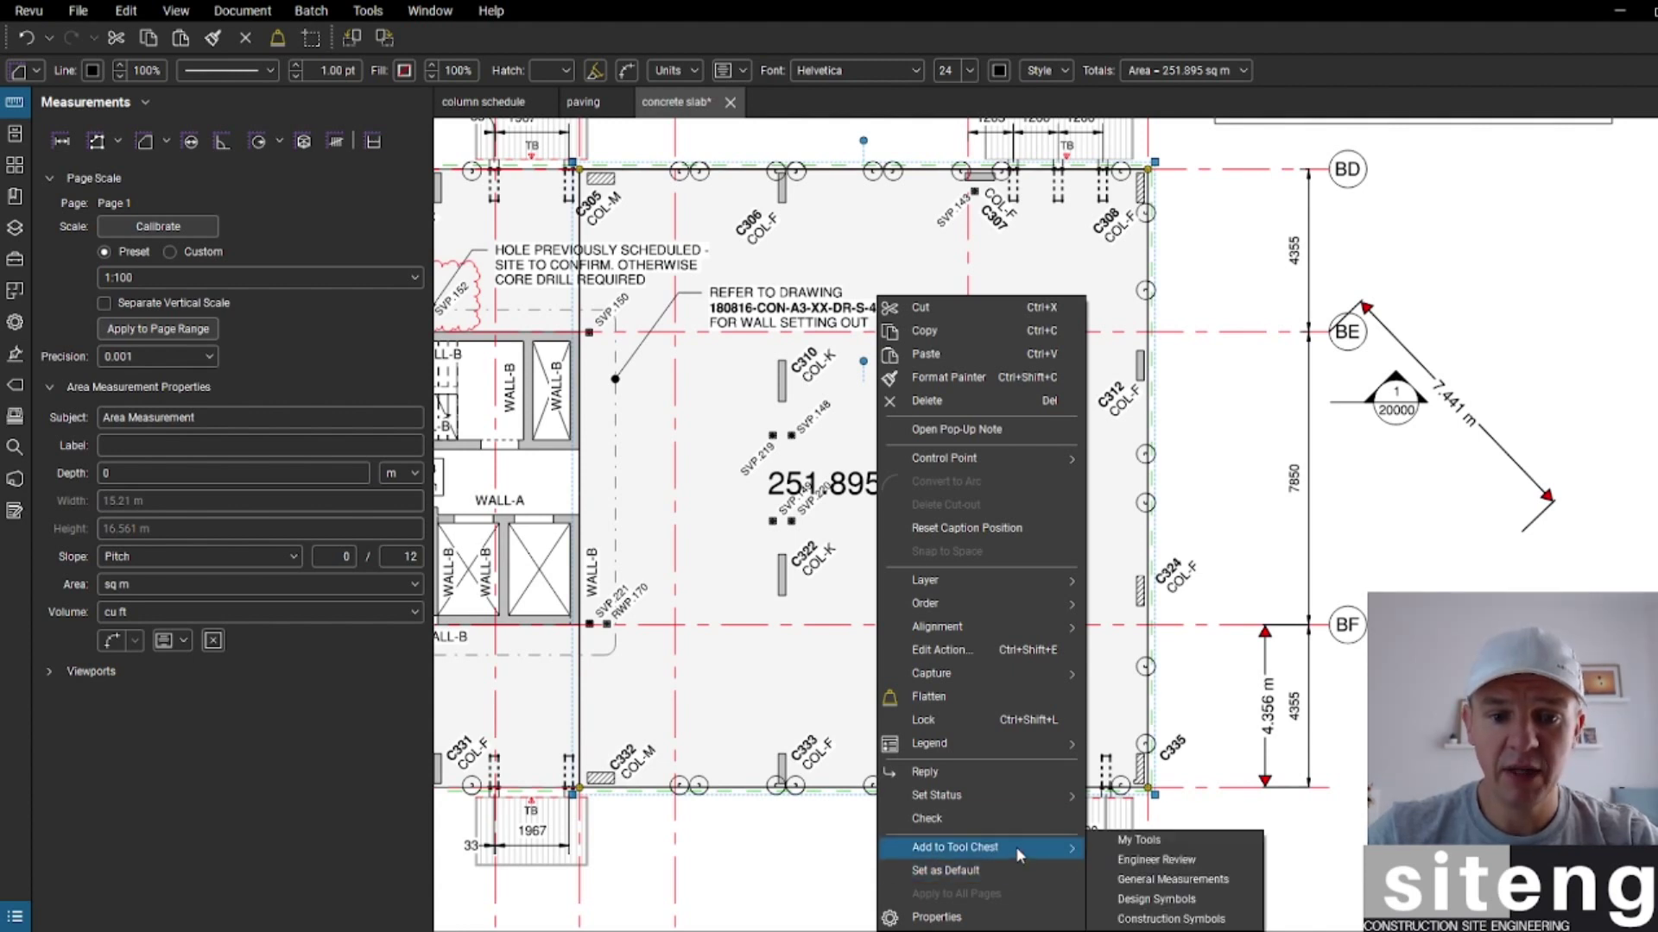
click(1136, 844)
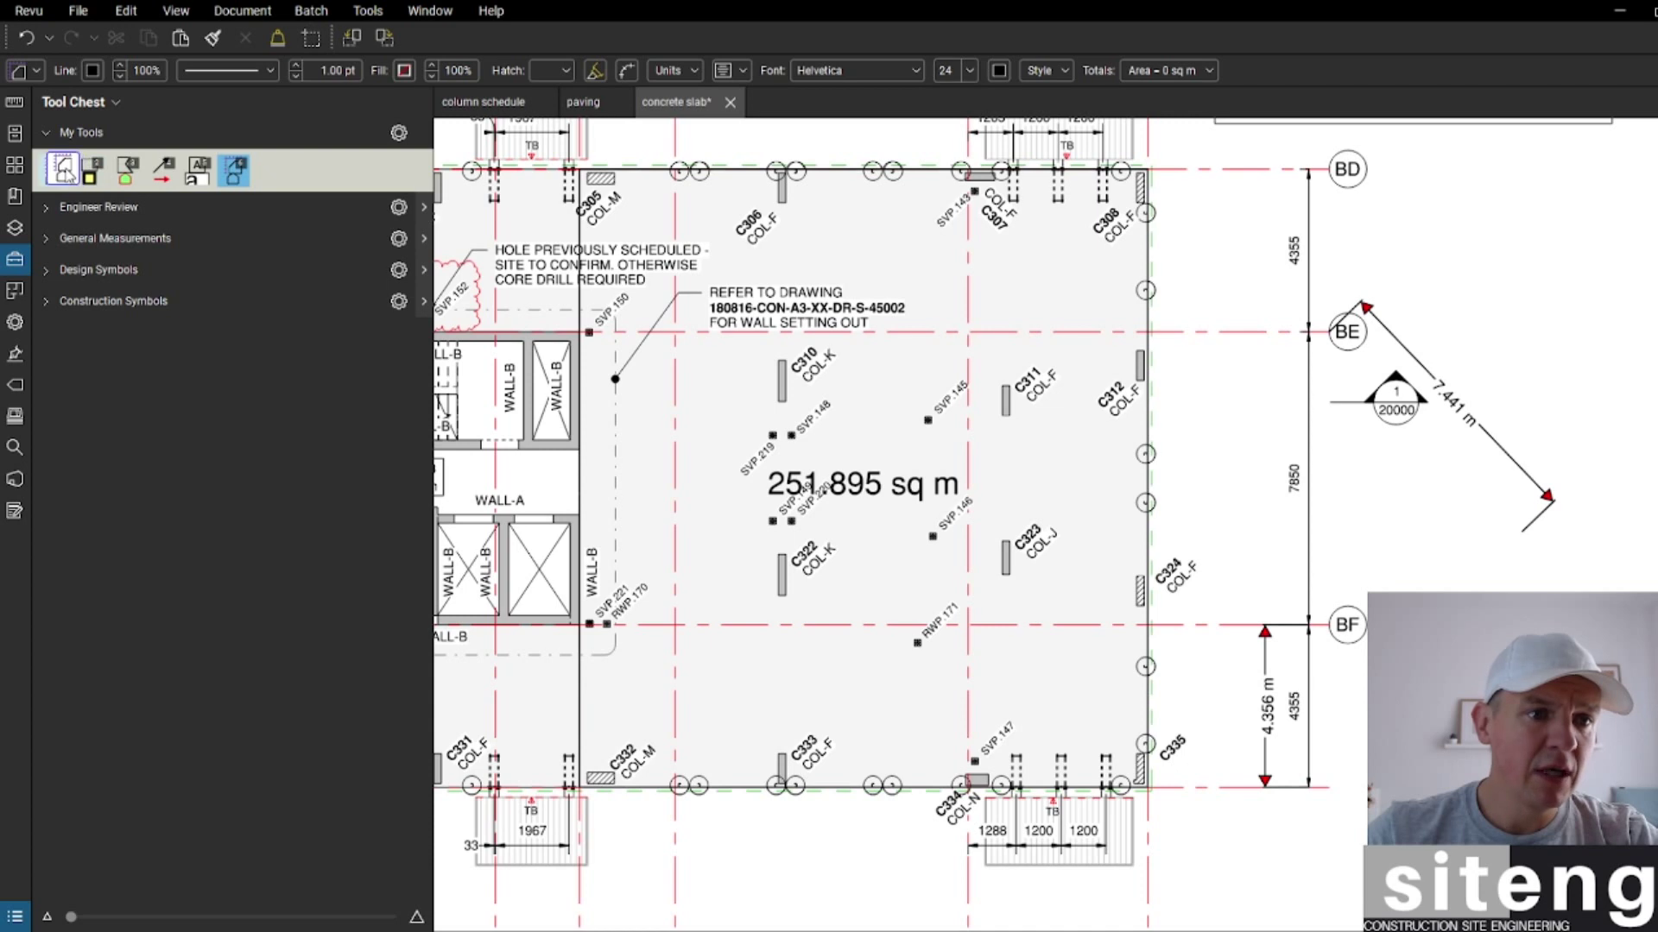
drag(68, 170, 59, 170)
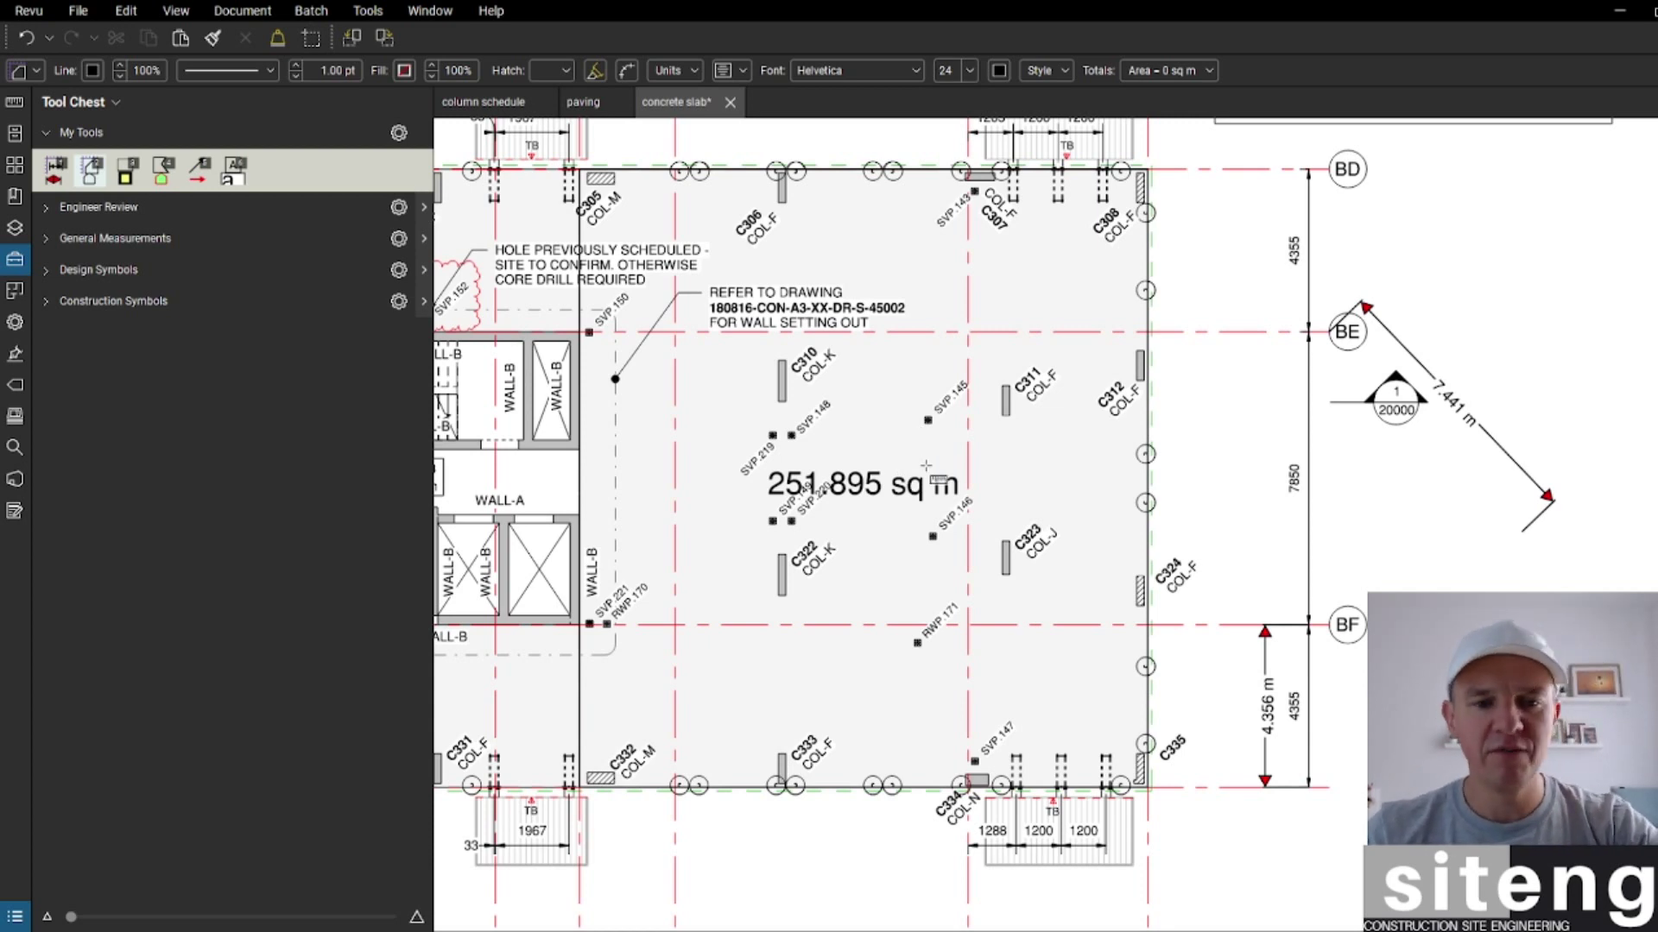
key(Escape)
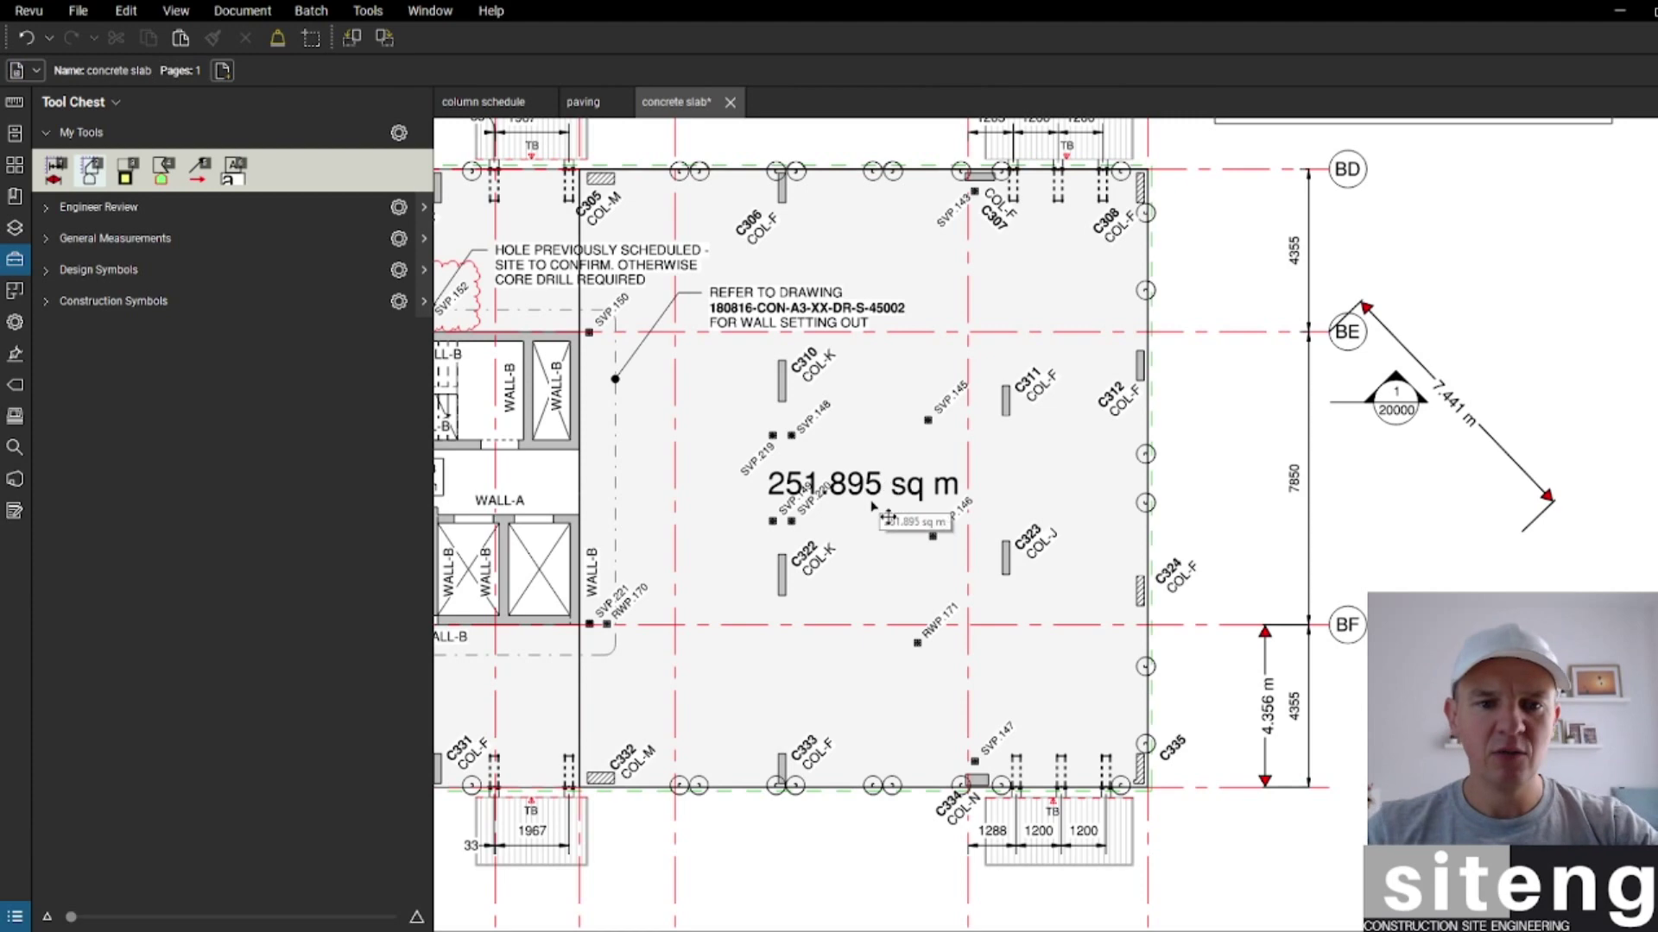
scroll(855, 506, up, 4)
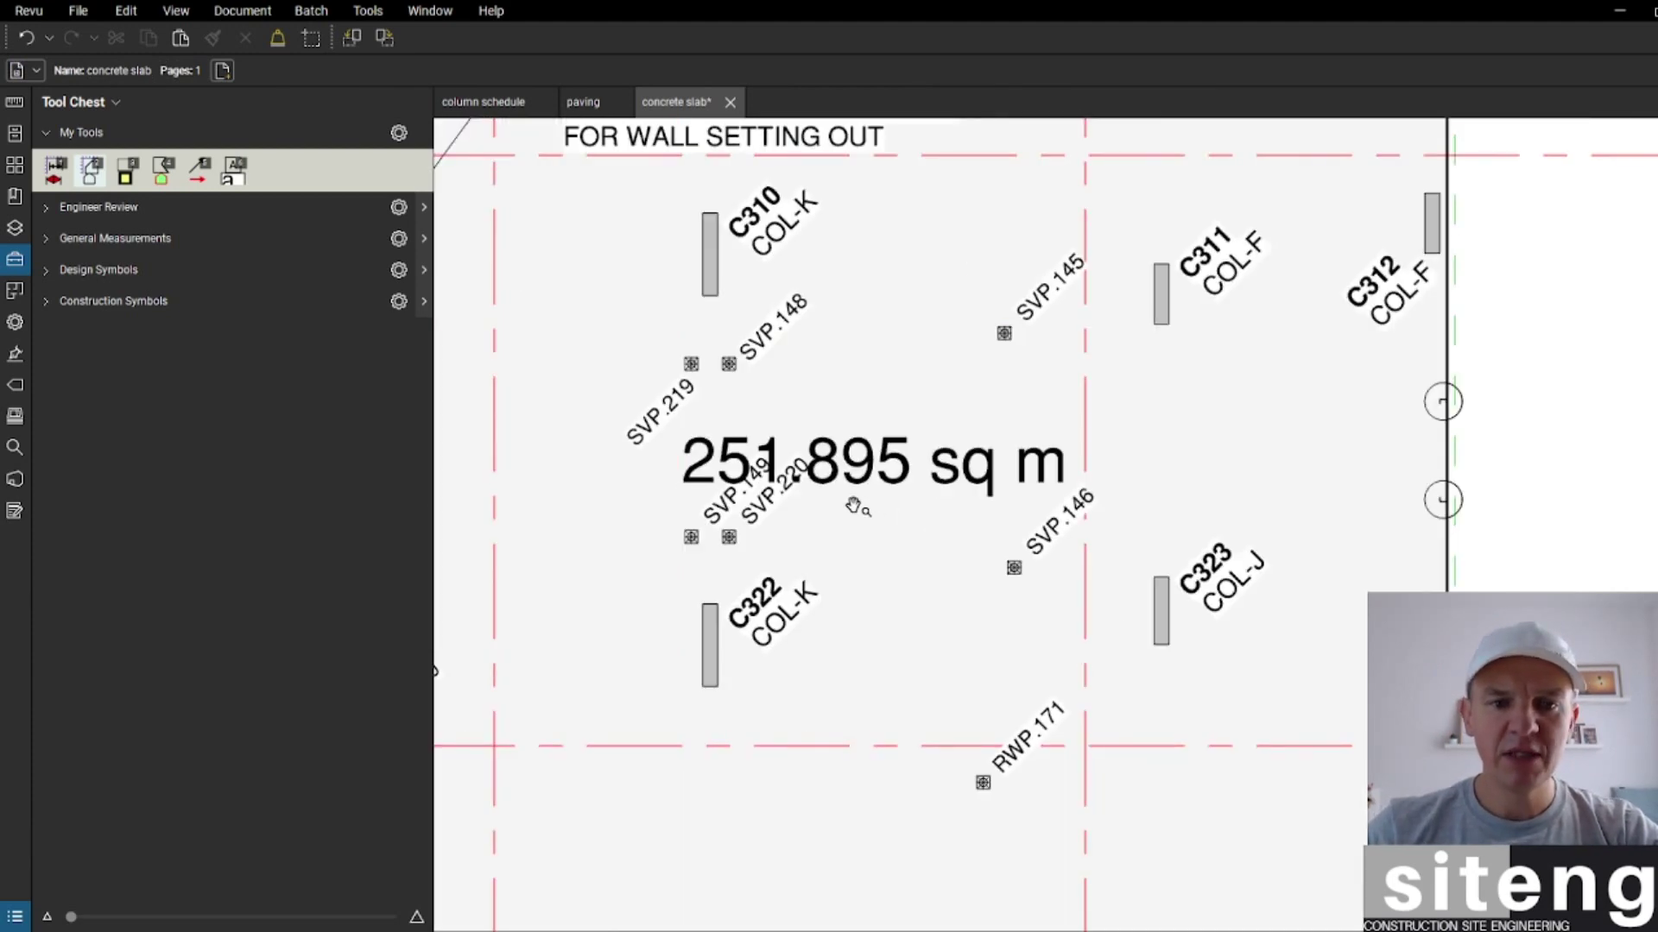
scroll(854, 506, down, 4)
drag(855, 518, 924, 459)
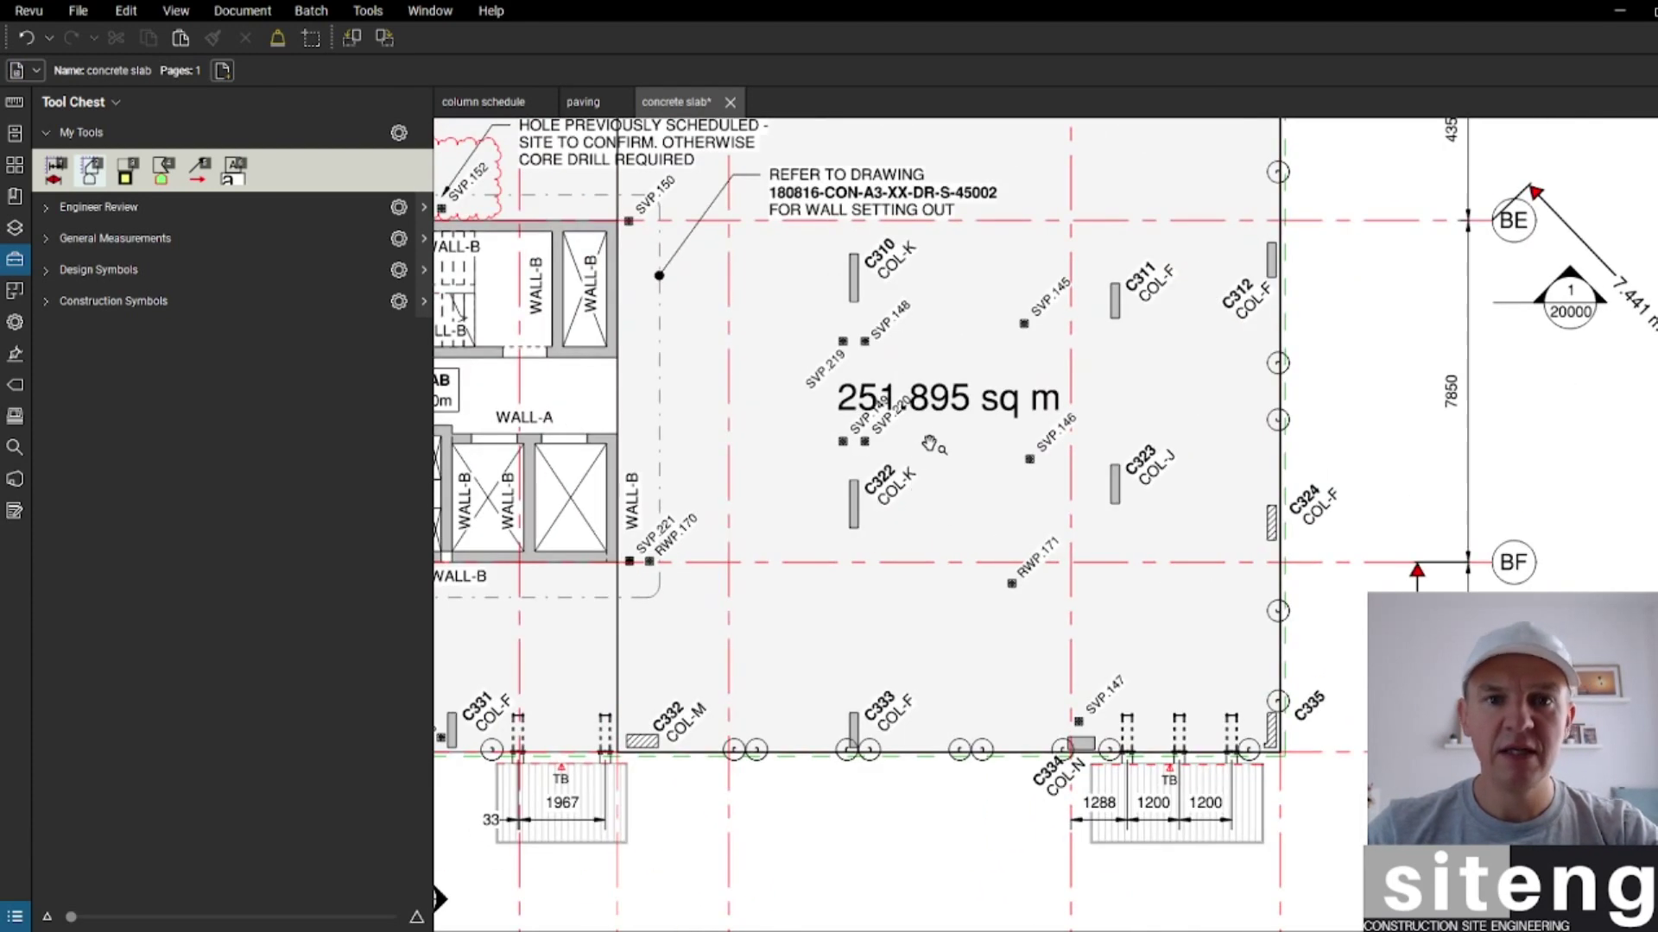
scroll(931, 441, down, 5)
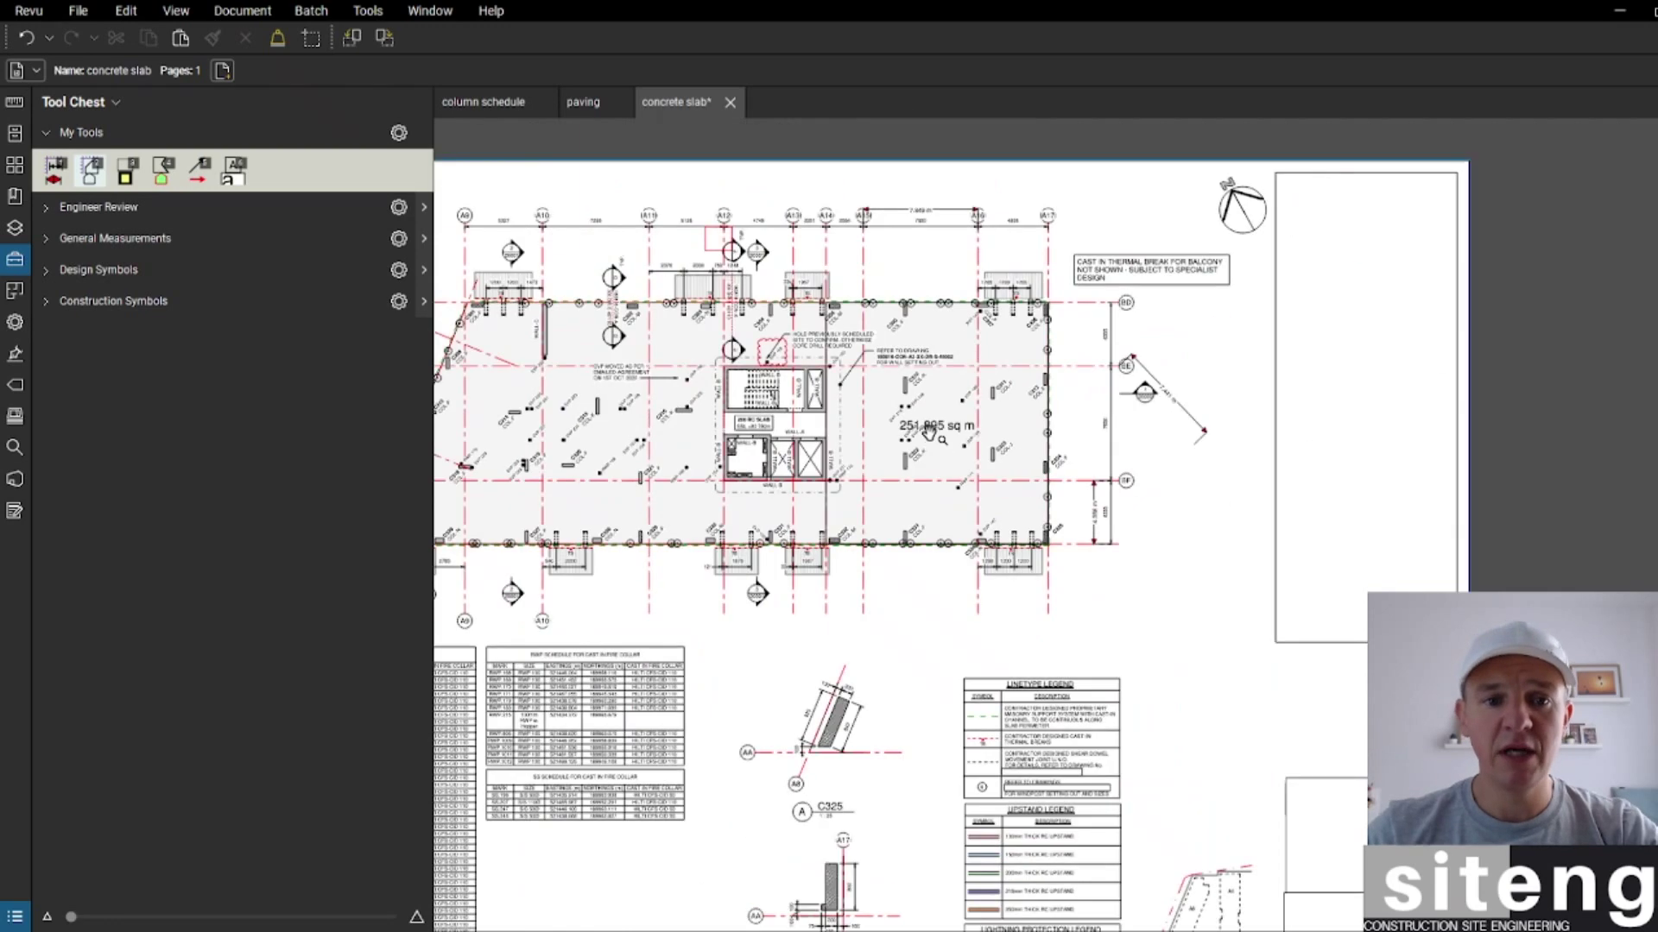
drag(882, 397, 980, 447)
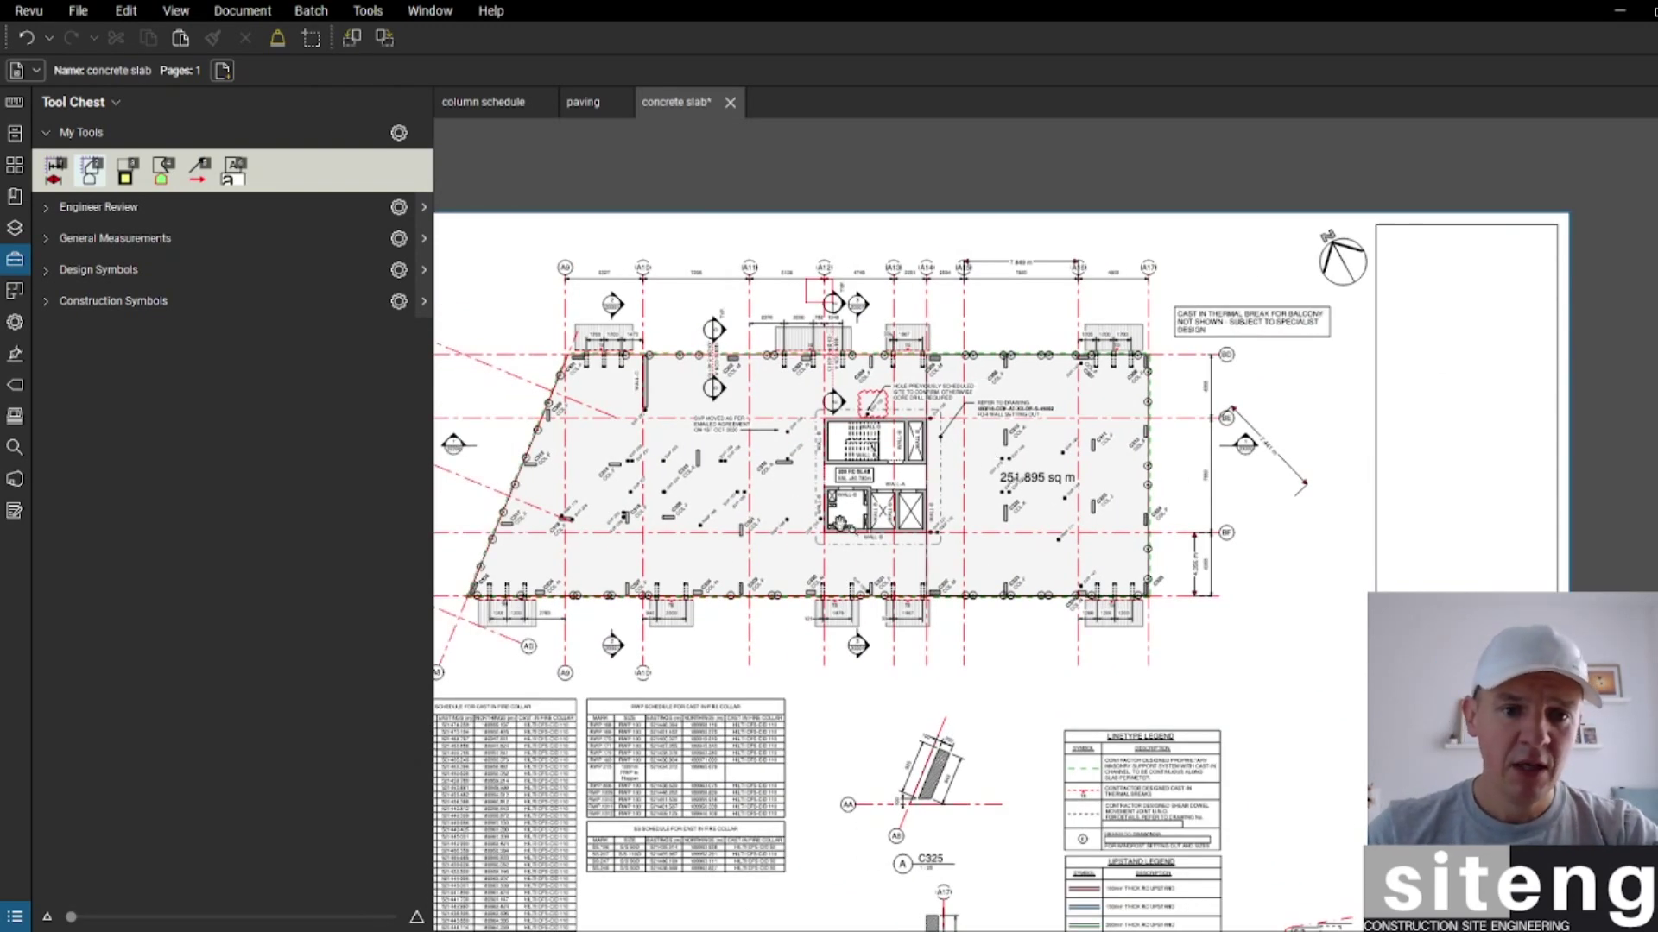
scroll(781, 495, up, 4)
scroll(781, 495, down, 4)
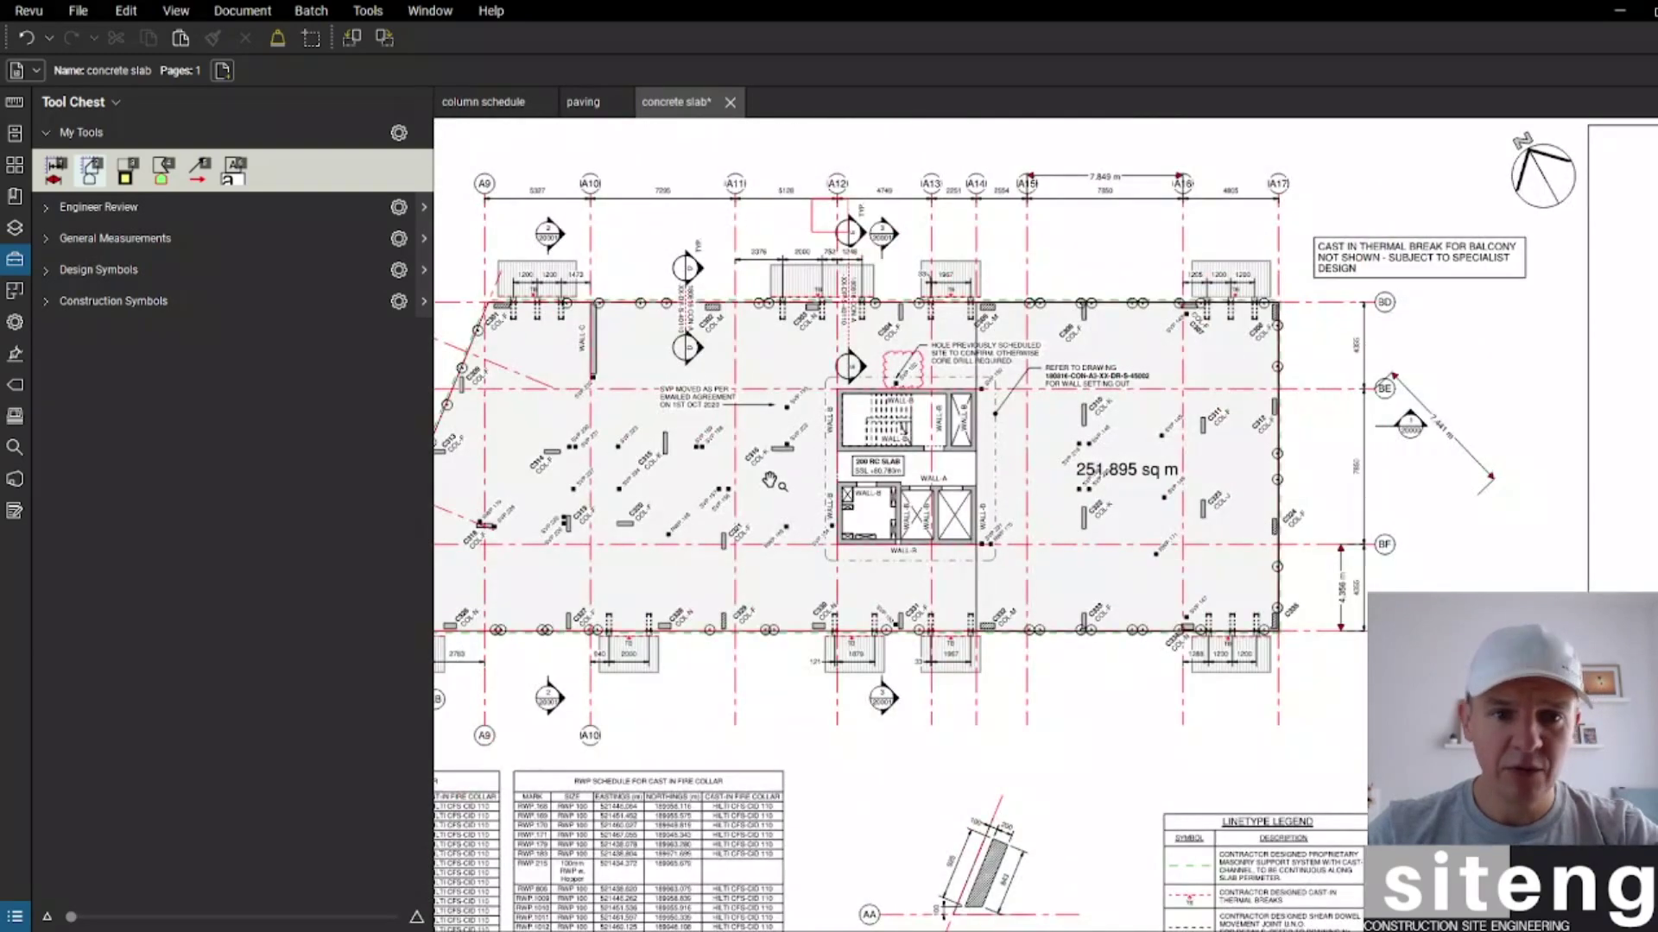
drag(781, 495, 824, 514)
scroll(820, 513, up, 3)
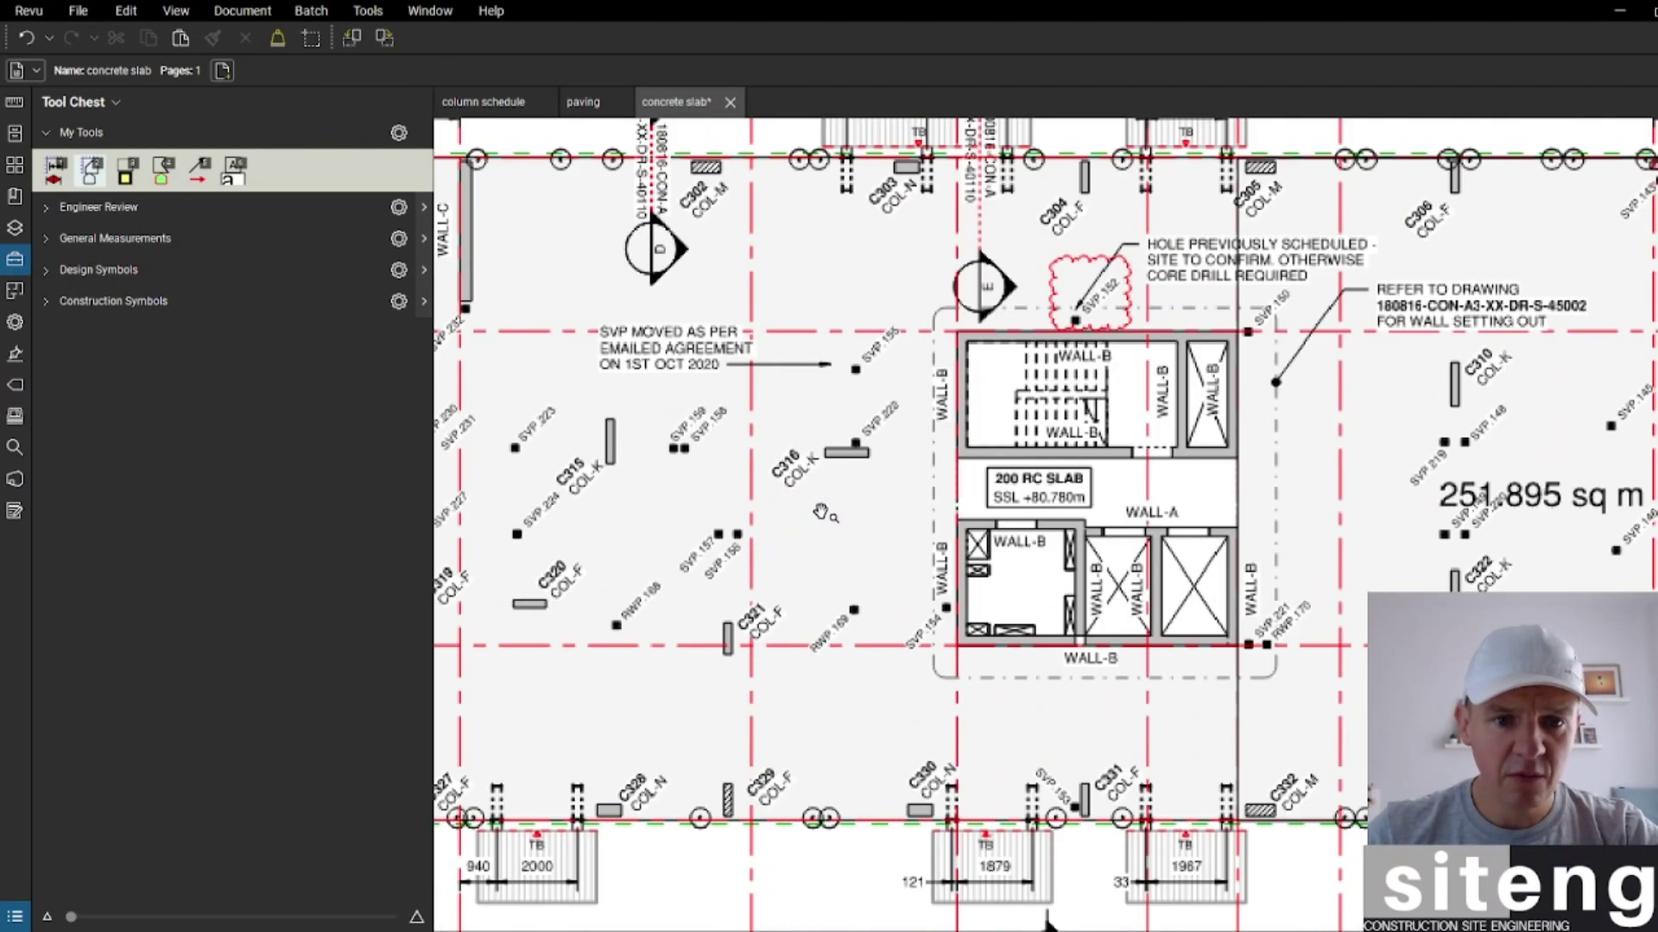
scroll(820, 513, down, 3)
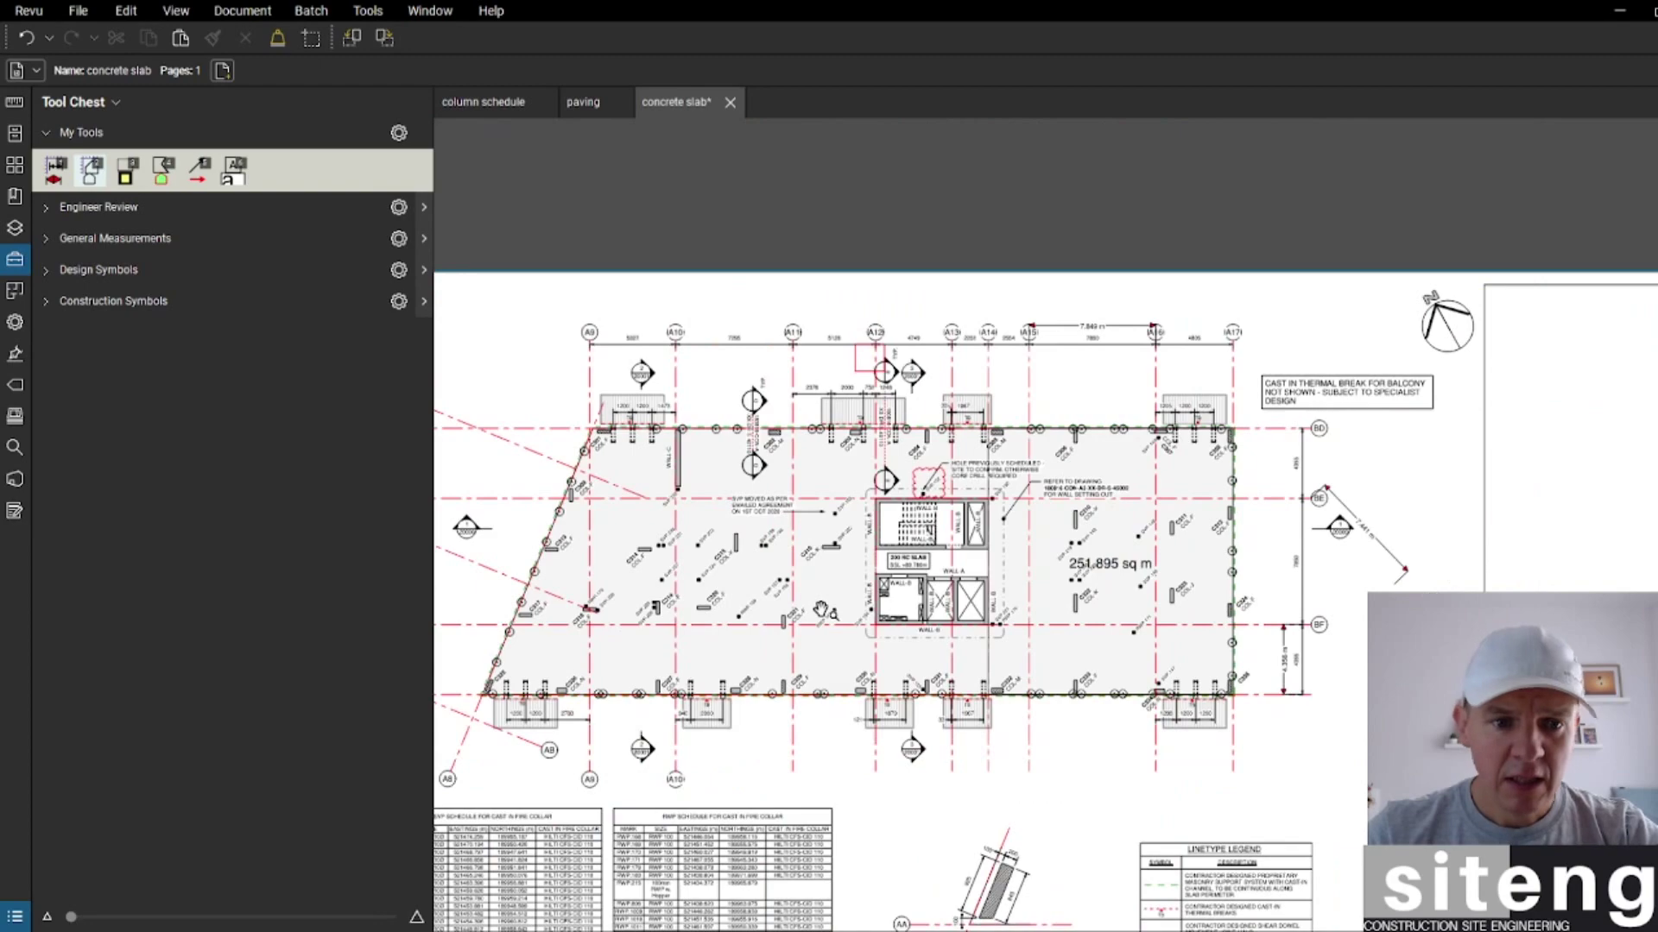
scroll(978, 574, up, 3)
scroll(978, 574, down, 3)
scroll(978, 575, up, 5)
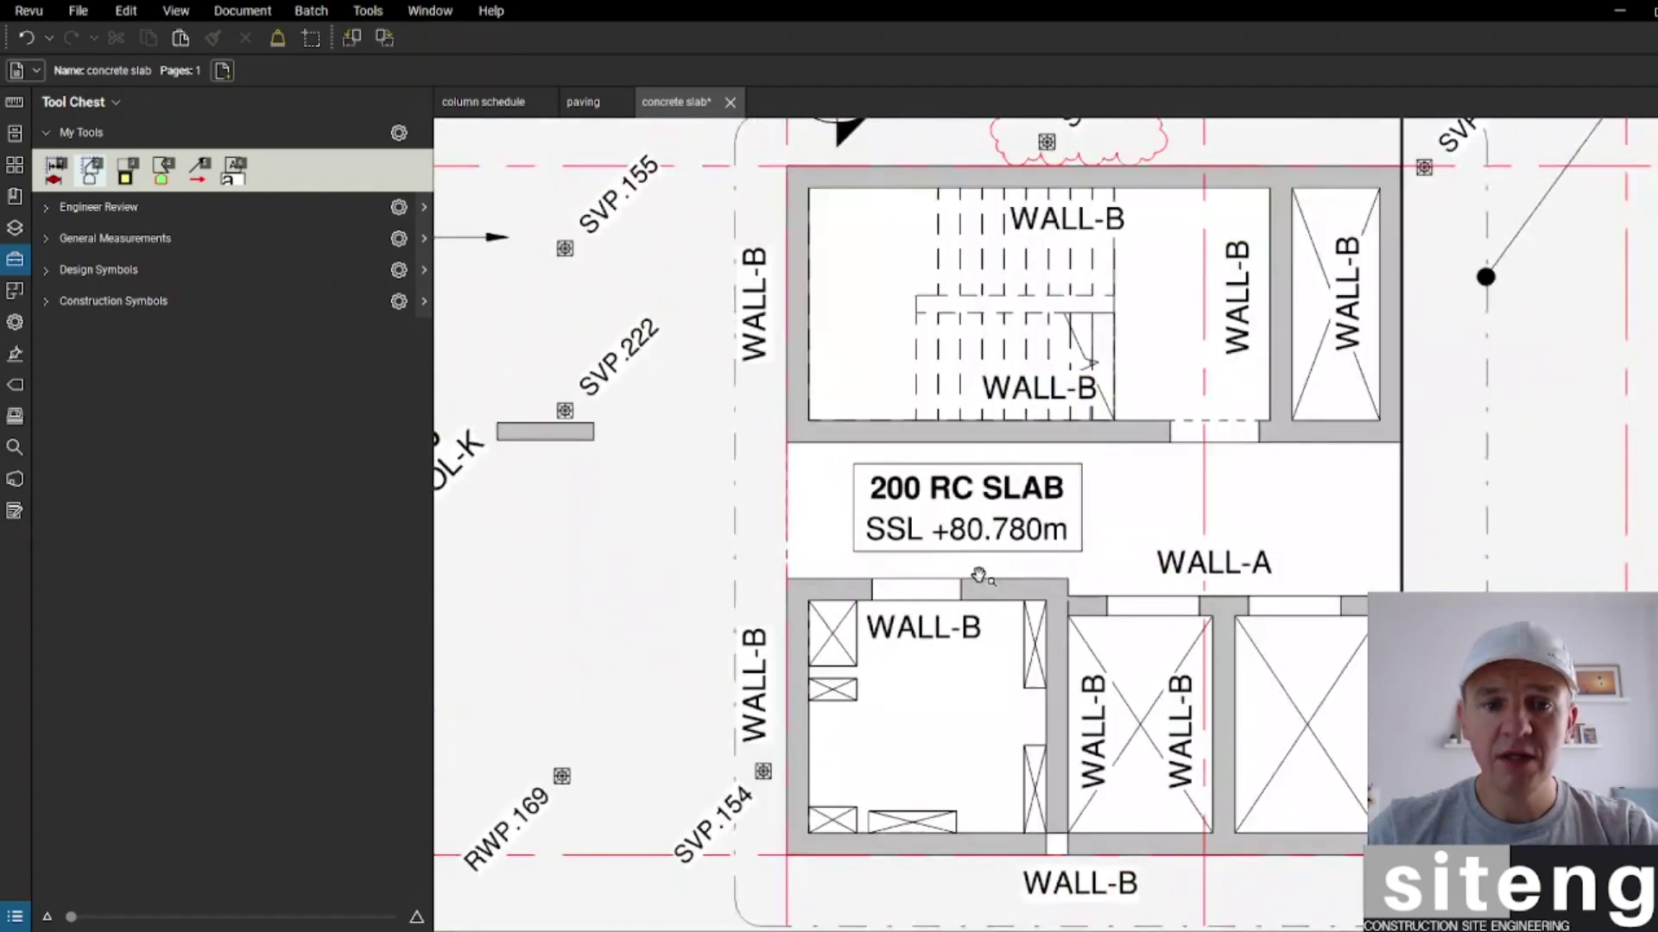
scroll(985, 548, down, 4)
scroll(997, 491, down, 4)
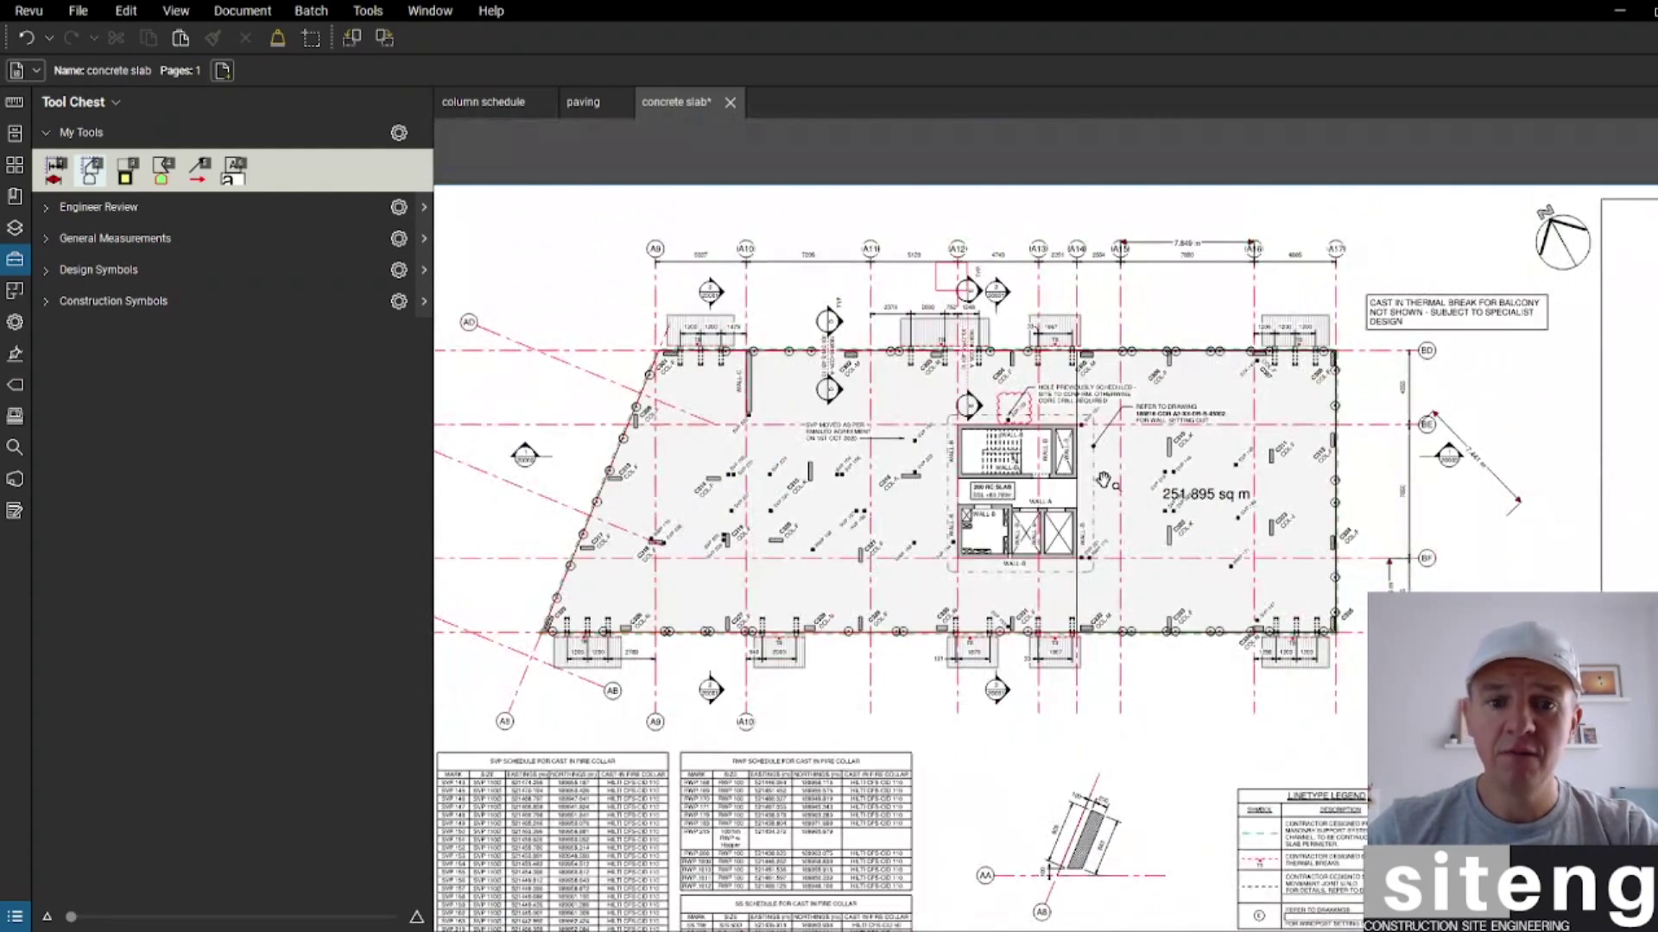
scroll(1105, 484, up, 5)
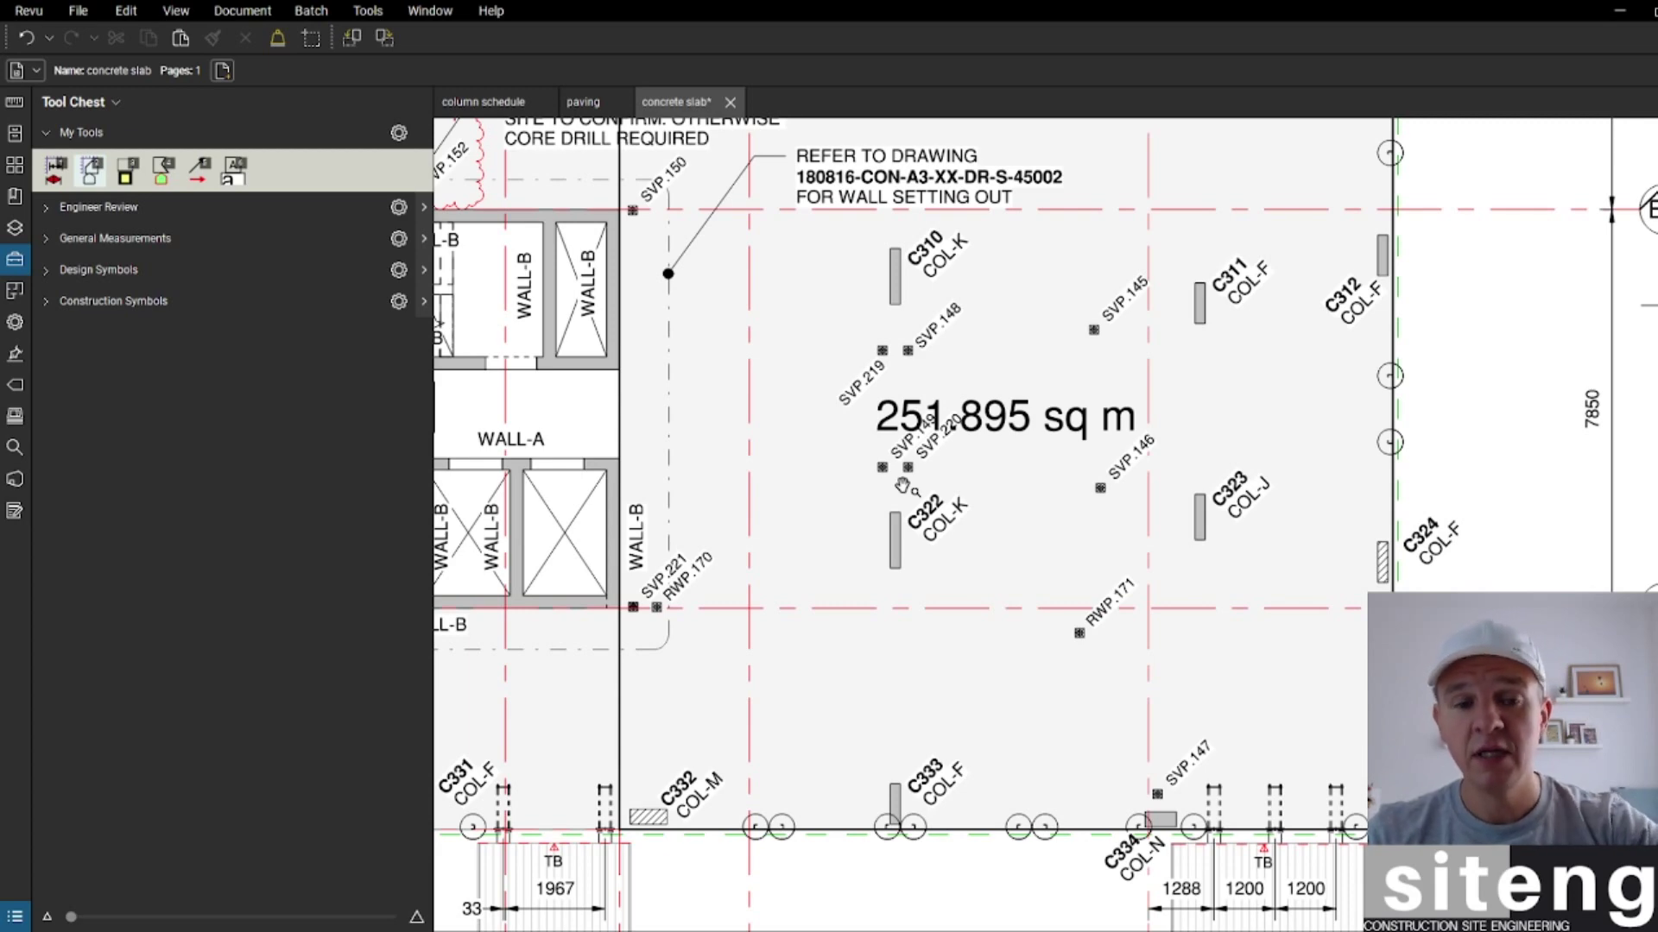
scroll(1014, 471, up, 3)
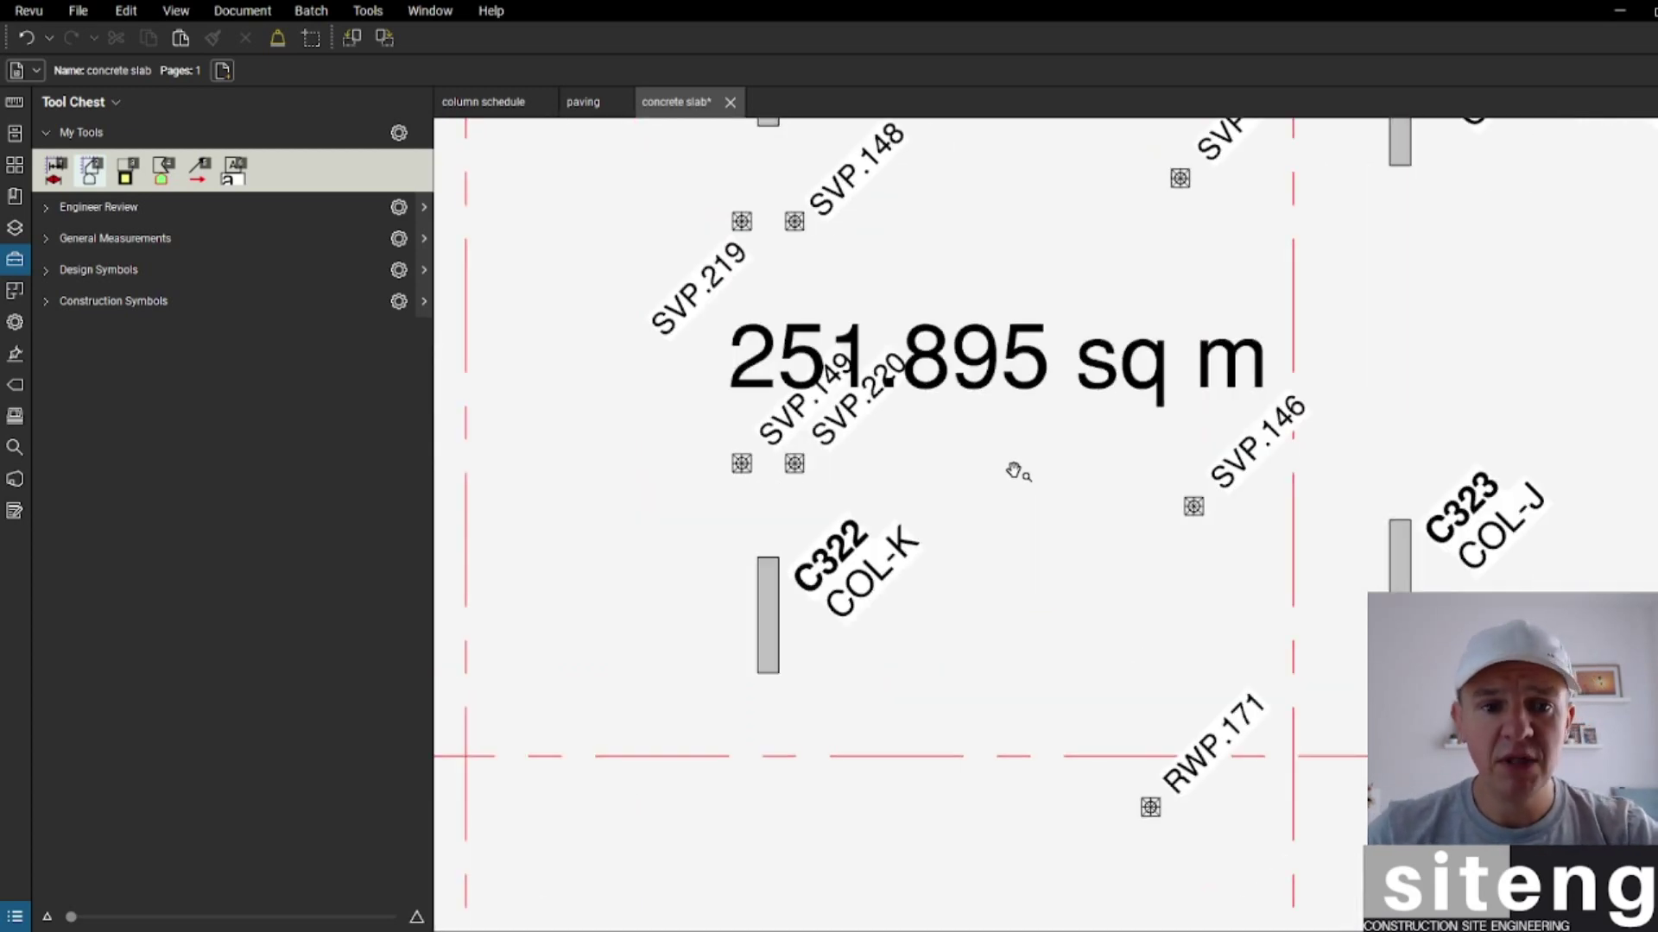
scroll(1013, 470, down, 3)
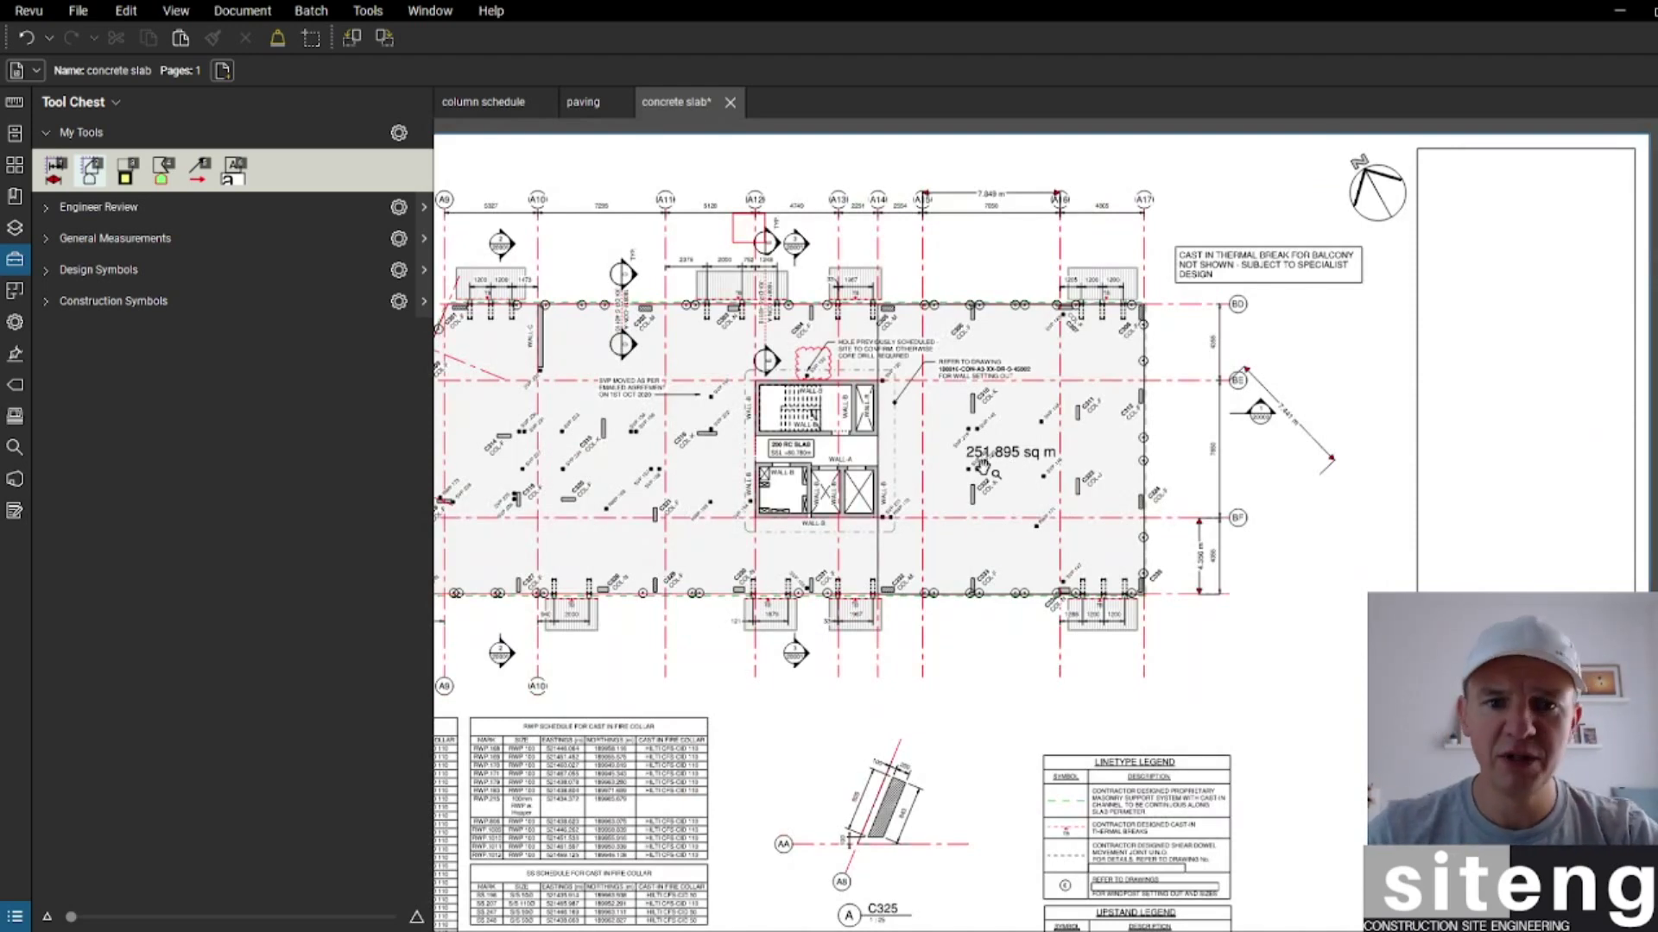
scroll(944, 452, up, 4)
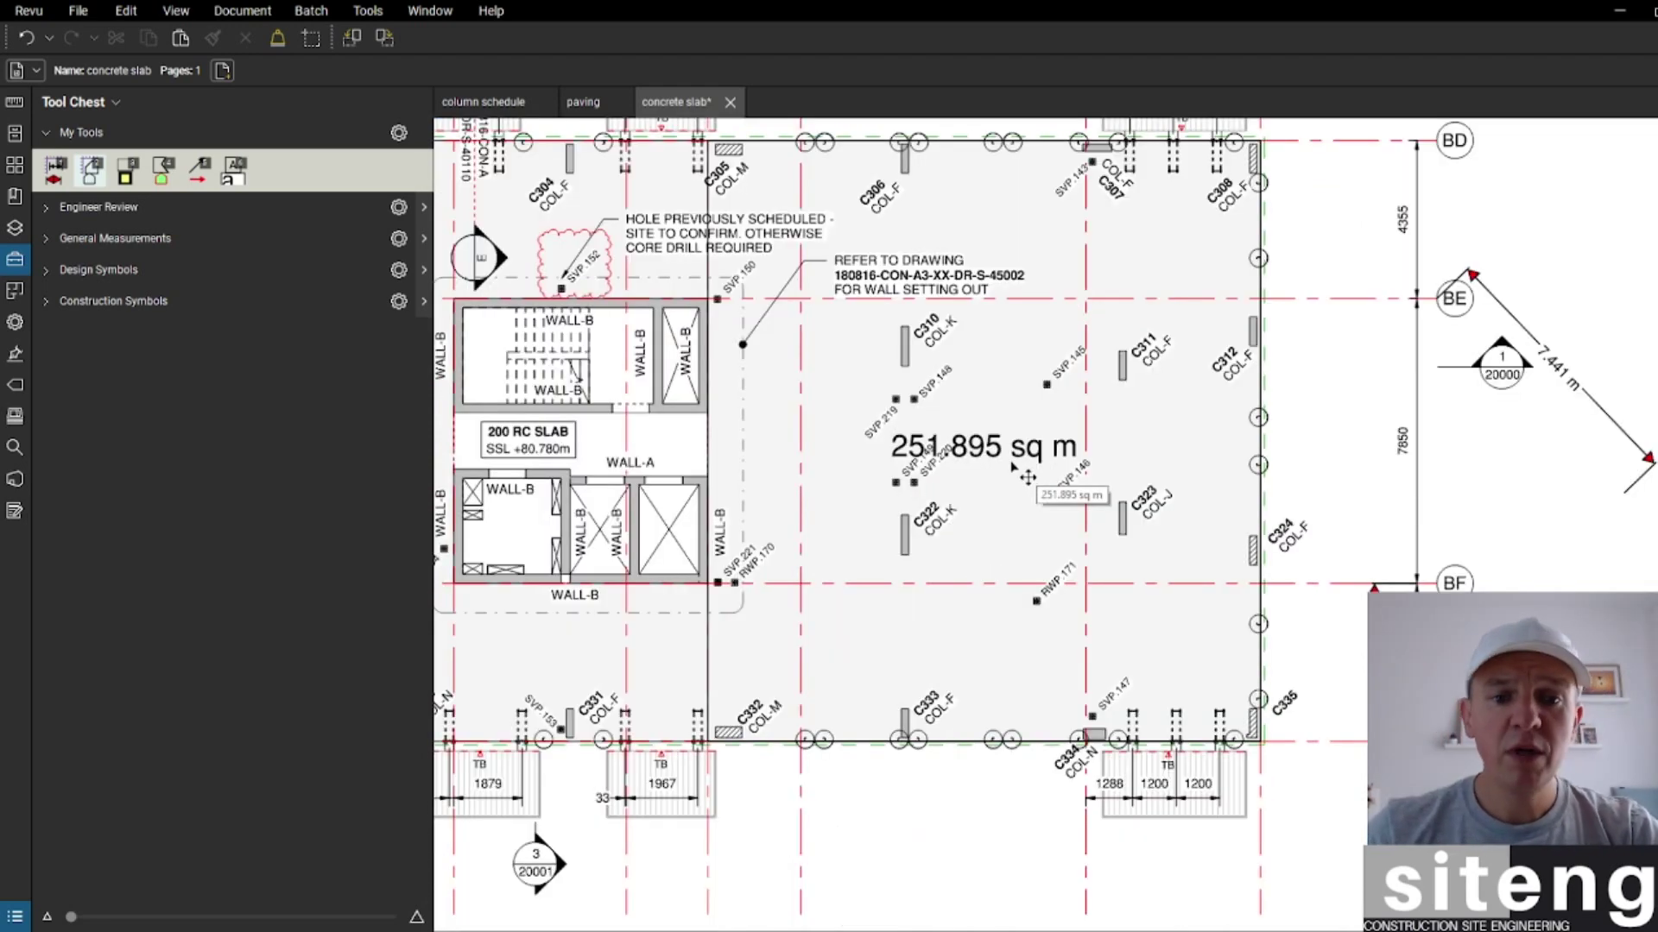
Step: Give the 251.895 sq m slab area a see-through pastel yellow highlight fill
click(941, 436)
scroll(941, 433, down, 1)
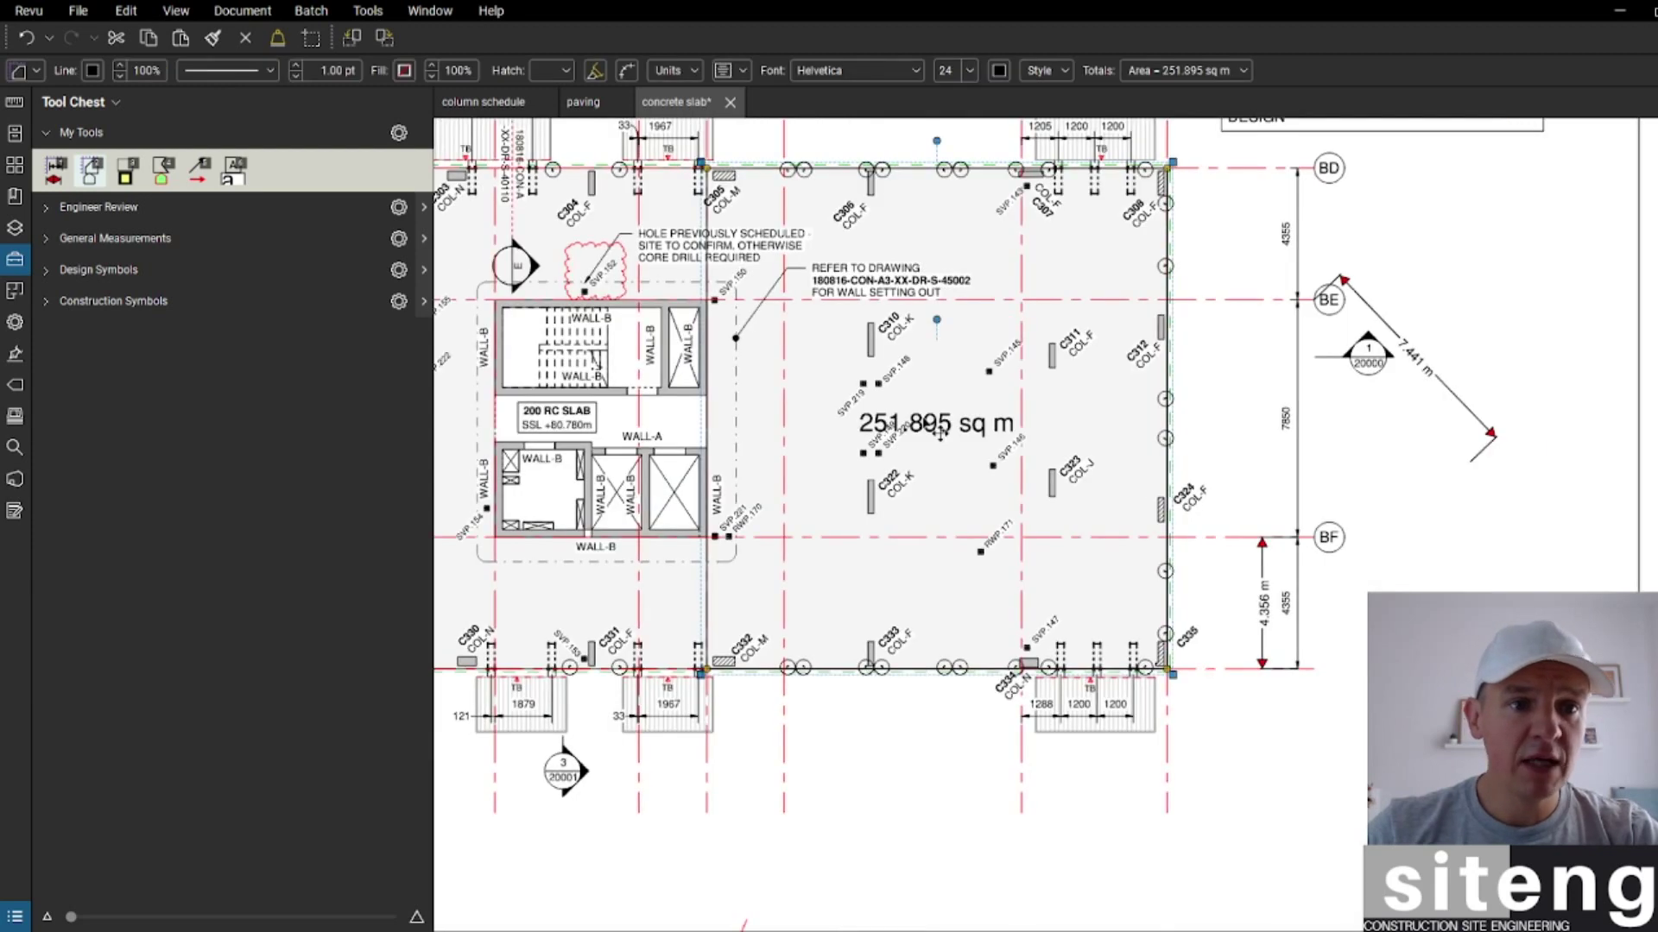
click(15, 322)
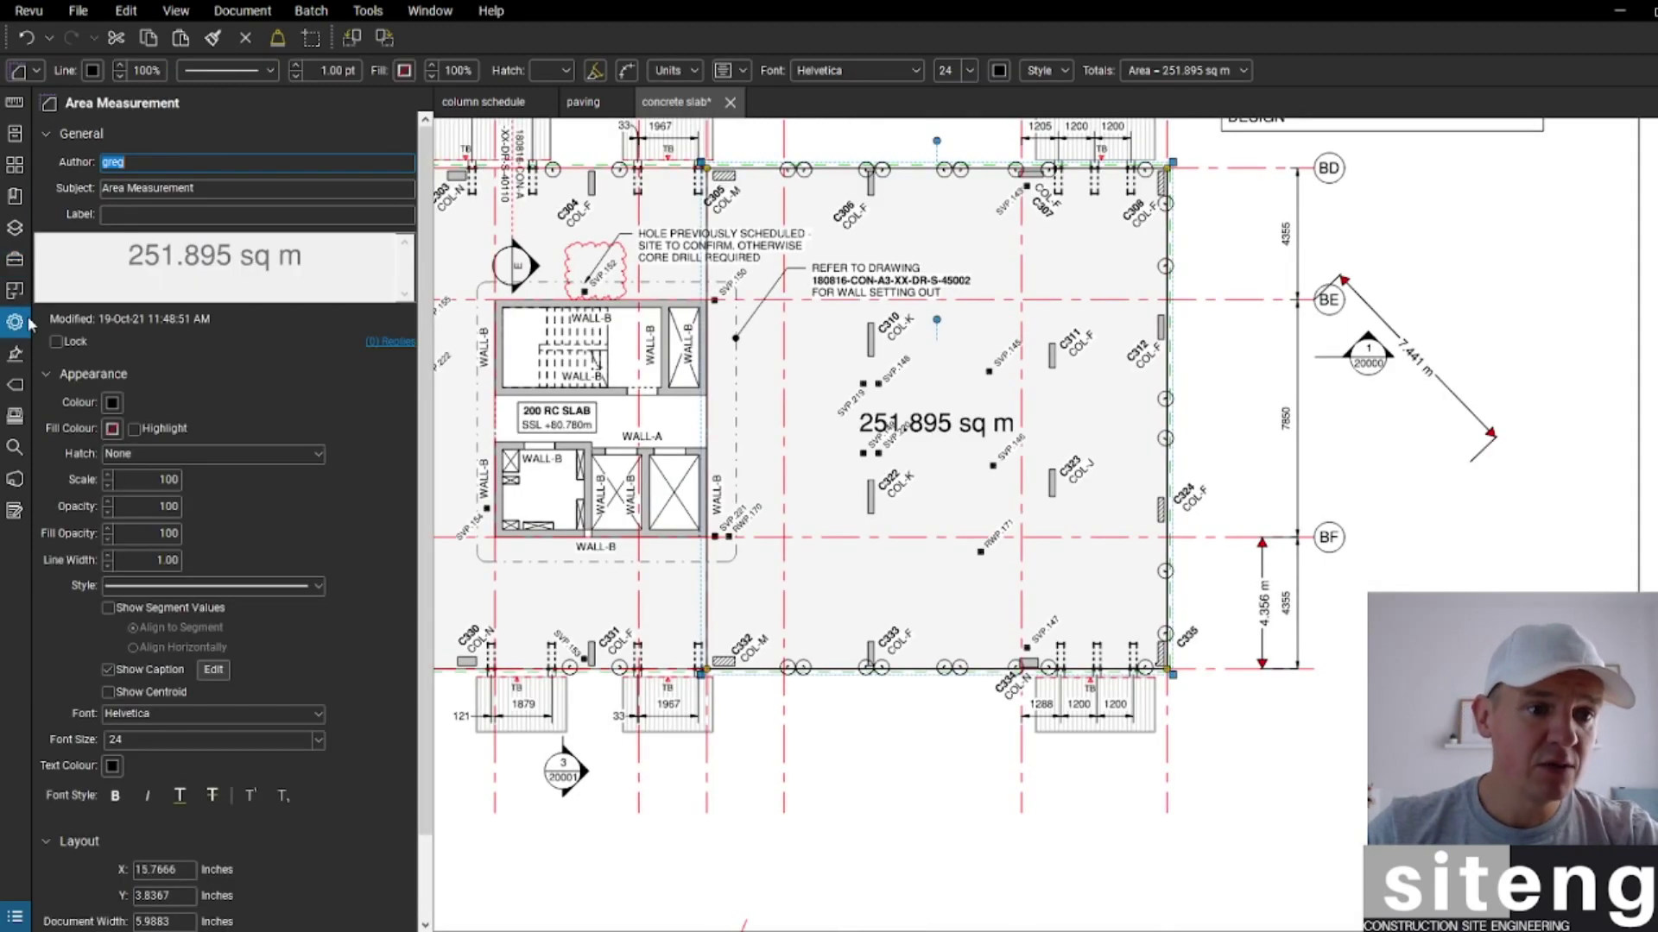
click(112, 429)
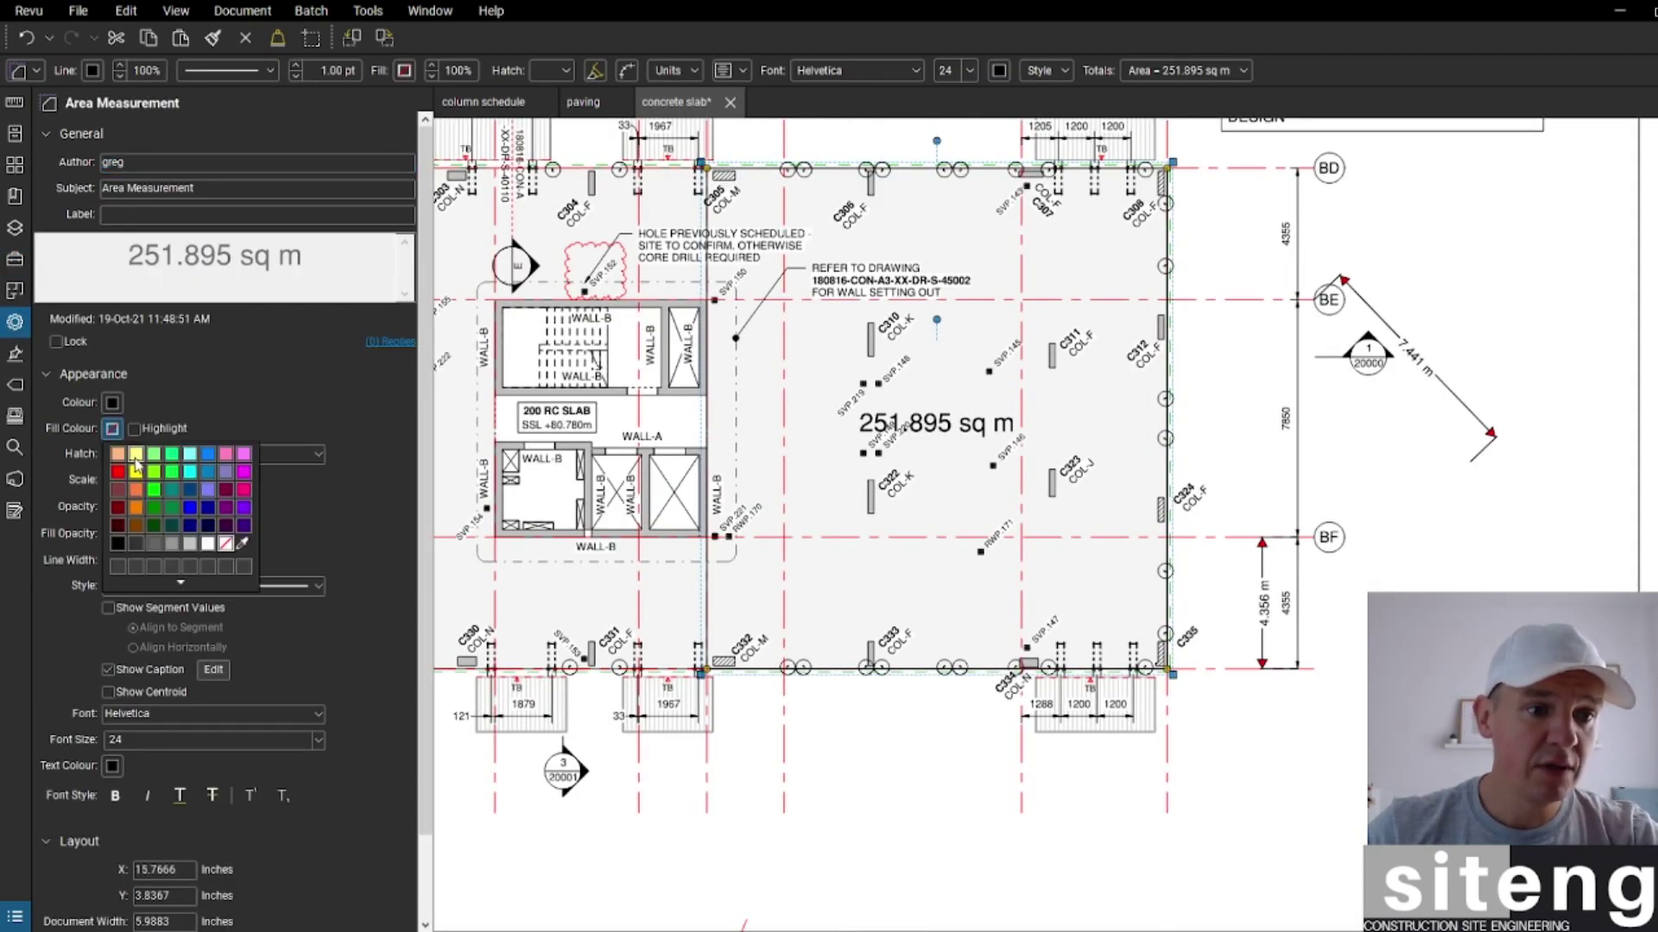
click(137, 454)
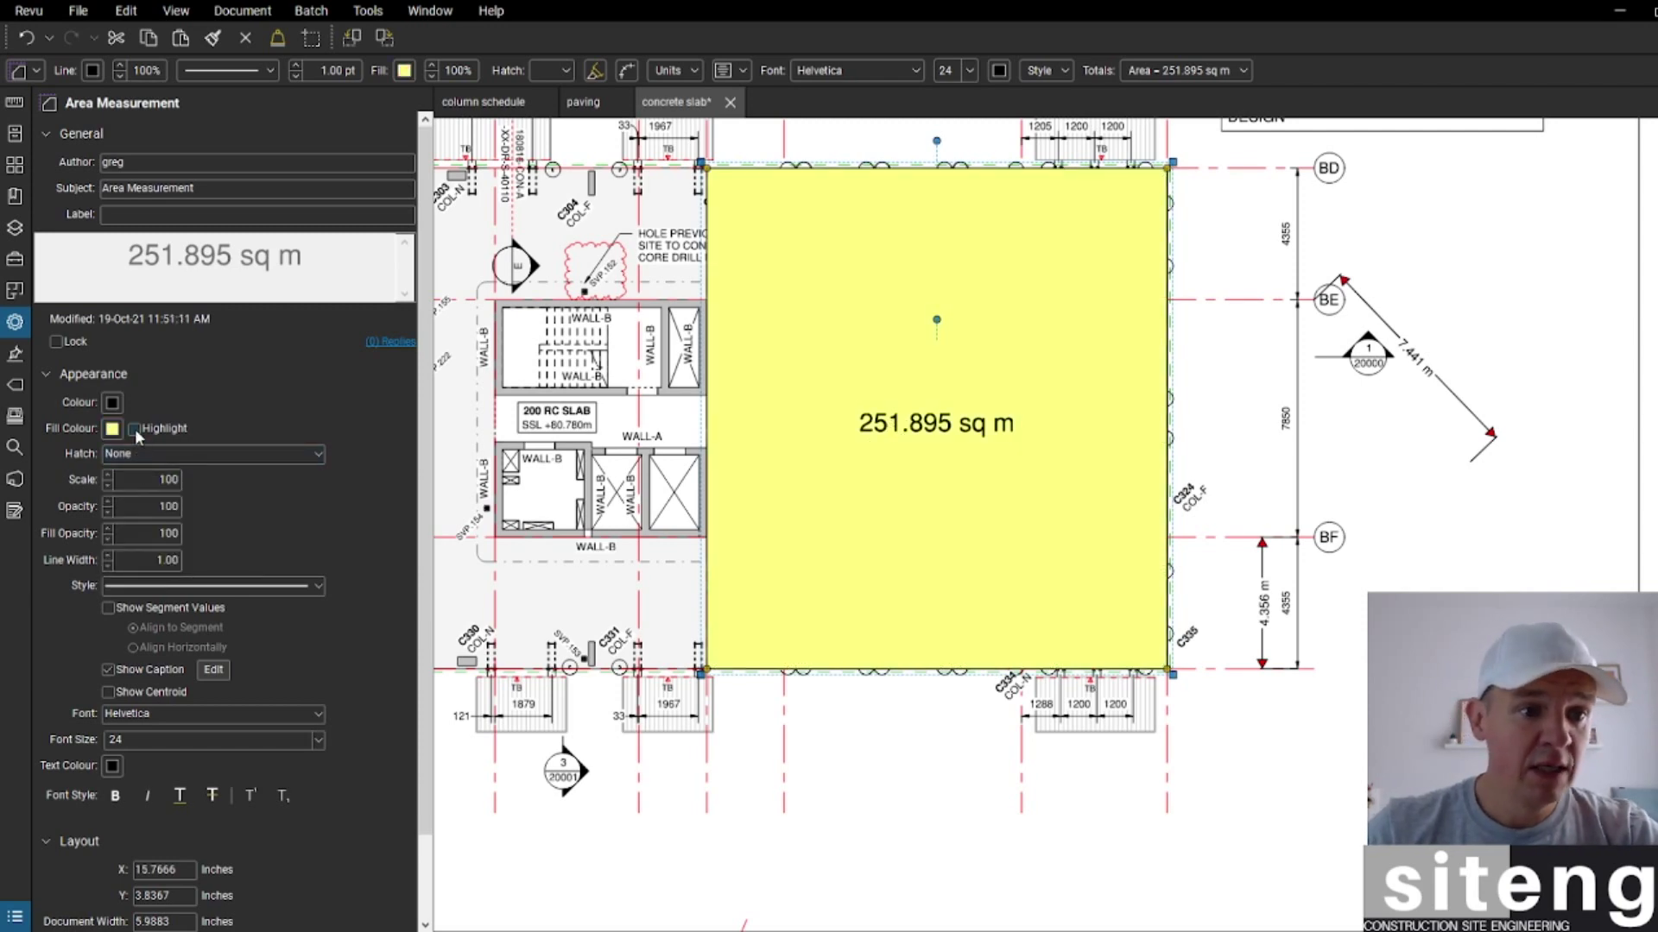
click(135, 429)
scroll(882, 536, down, 3)
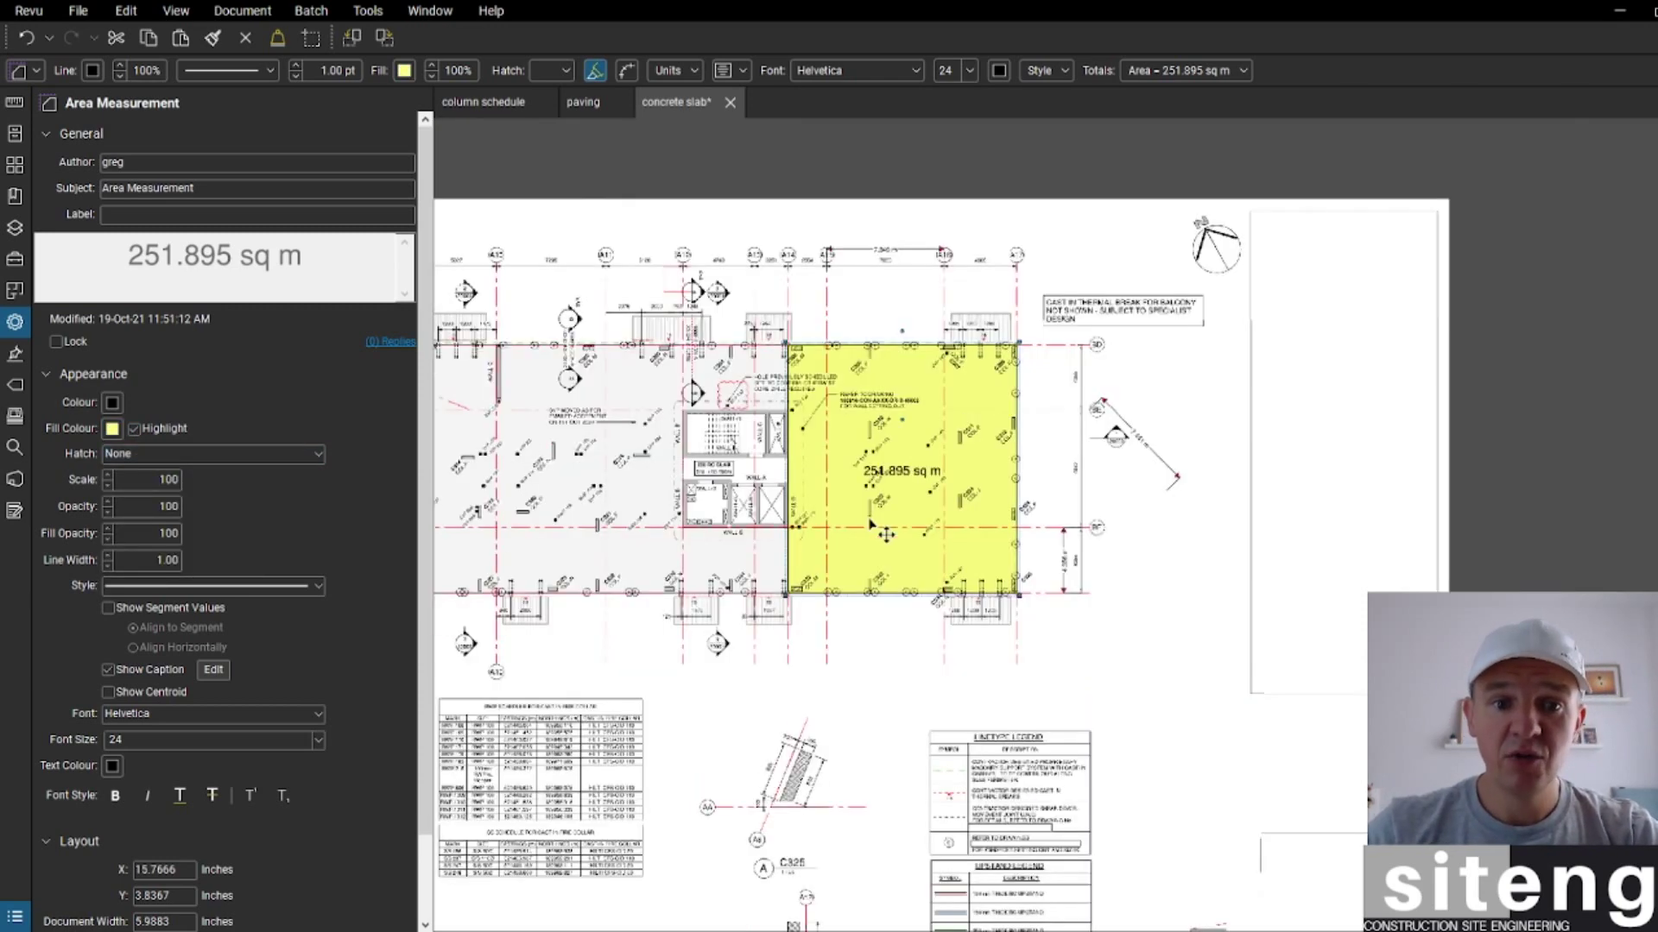
key(Escape)
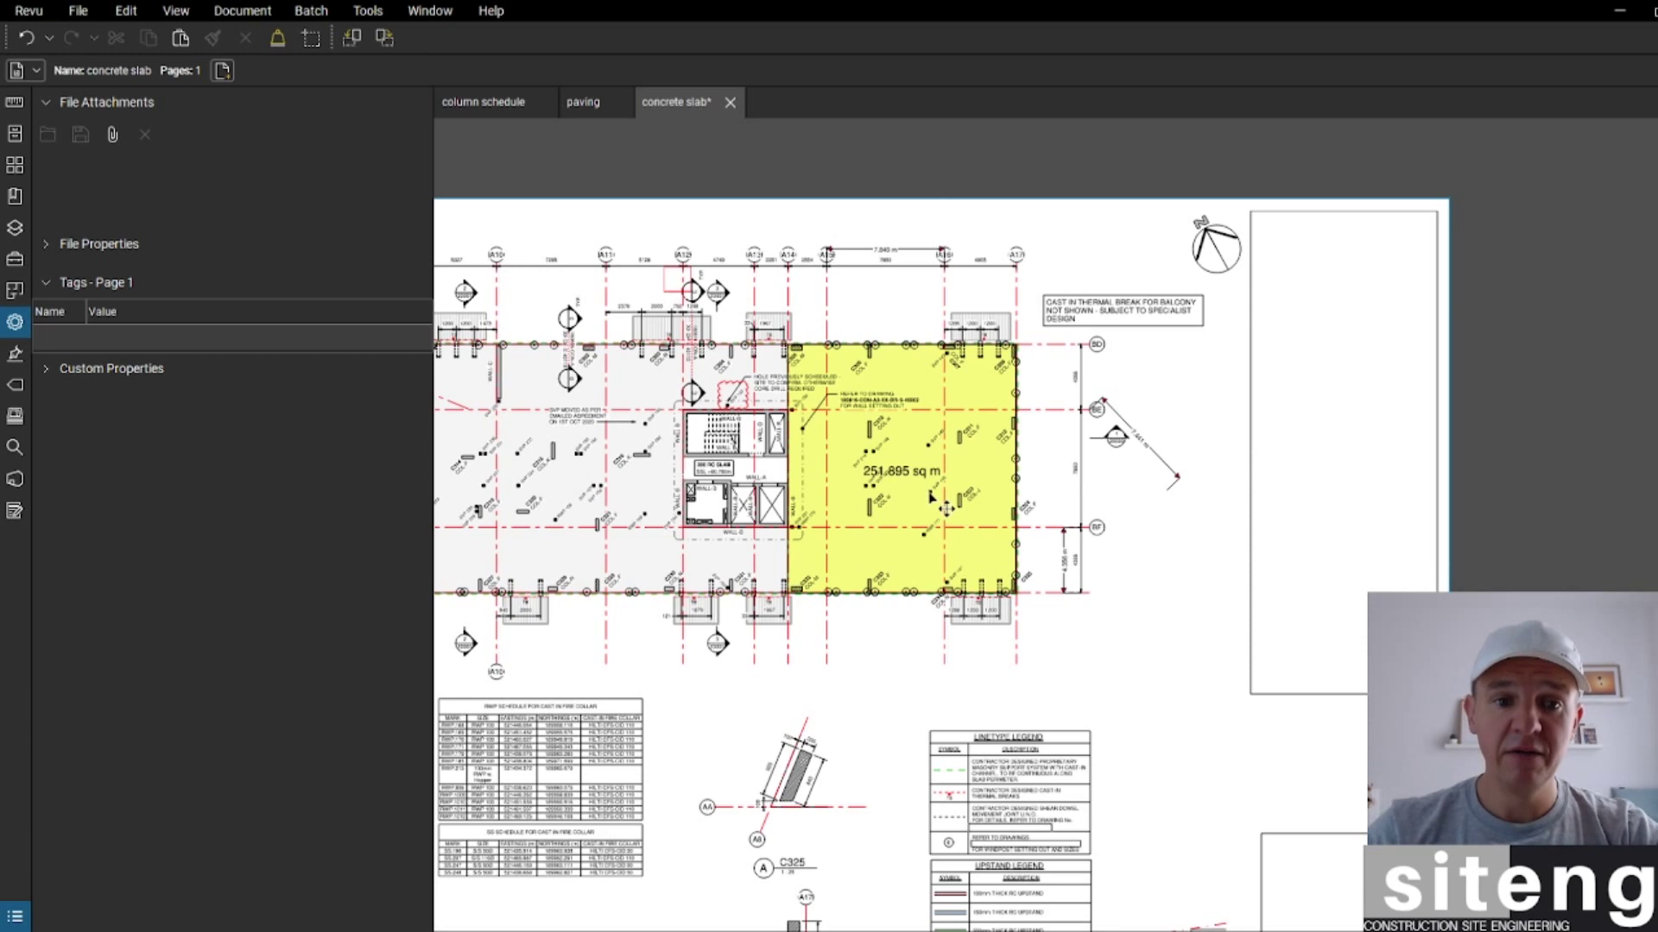
scroll(931, 498, up, 3)
scroll(906, 296, down, 2)
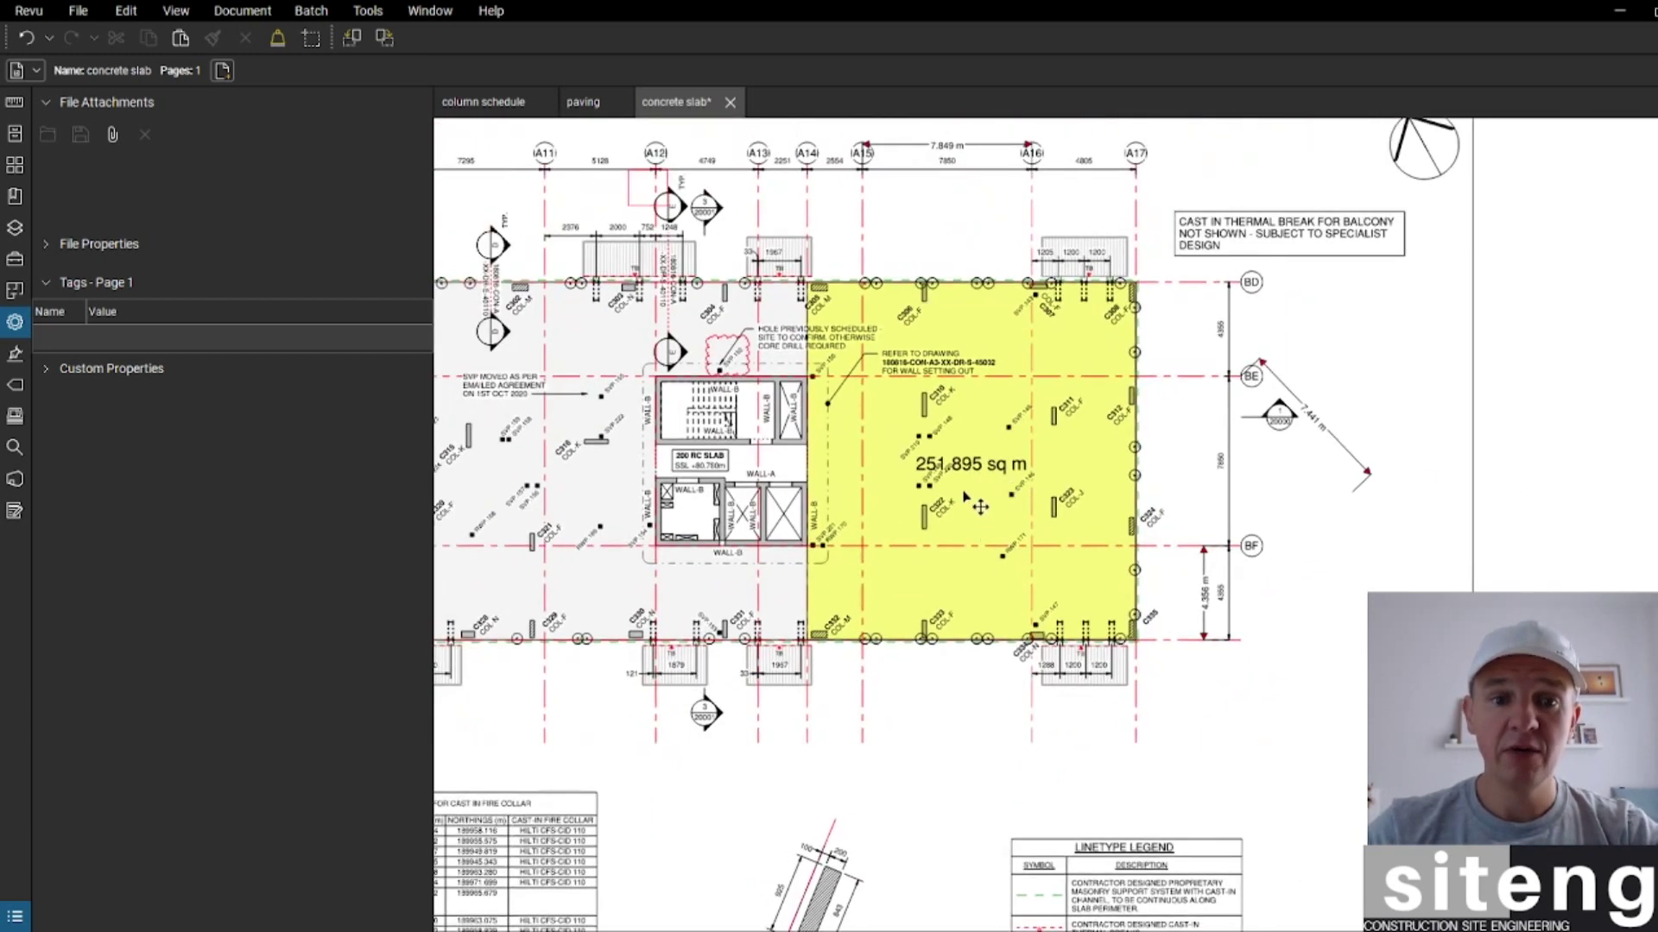
Step: Trace a 30.527 sq m area around the C304 bay with the saved My Tools area tool
scroll(965, 496, up, 2)
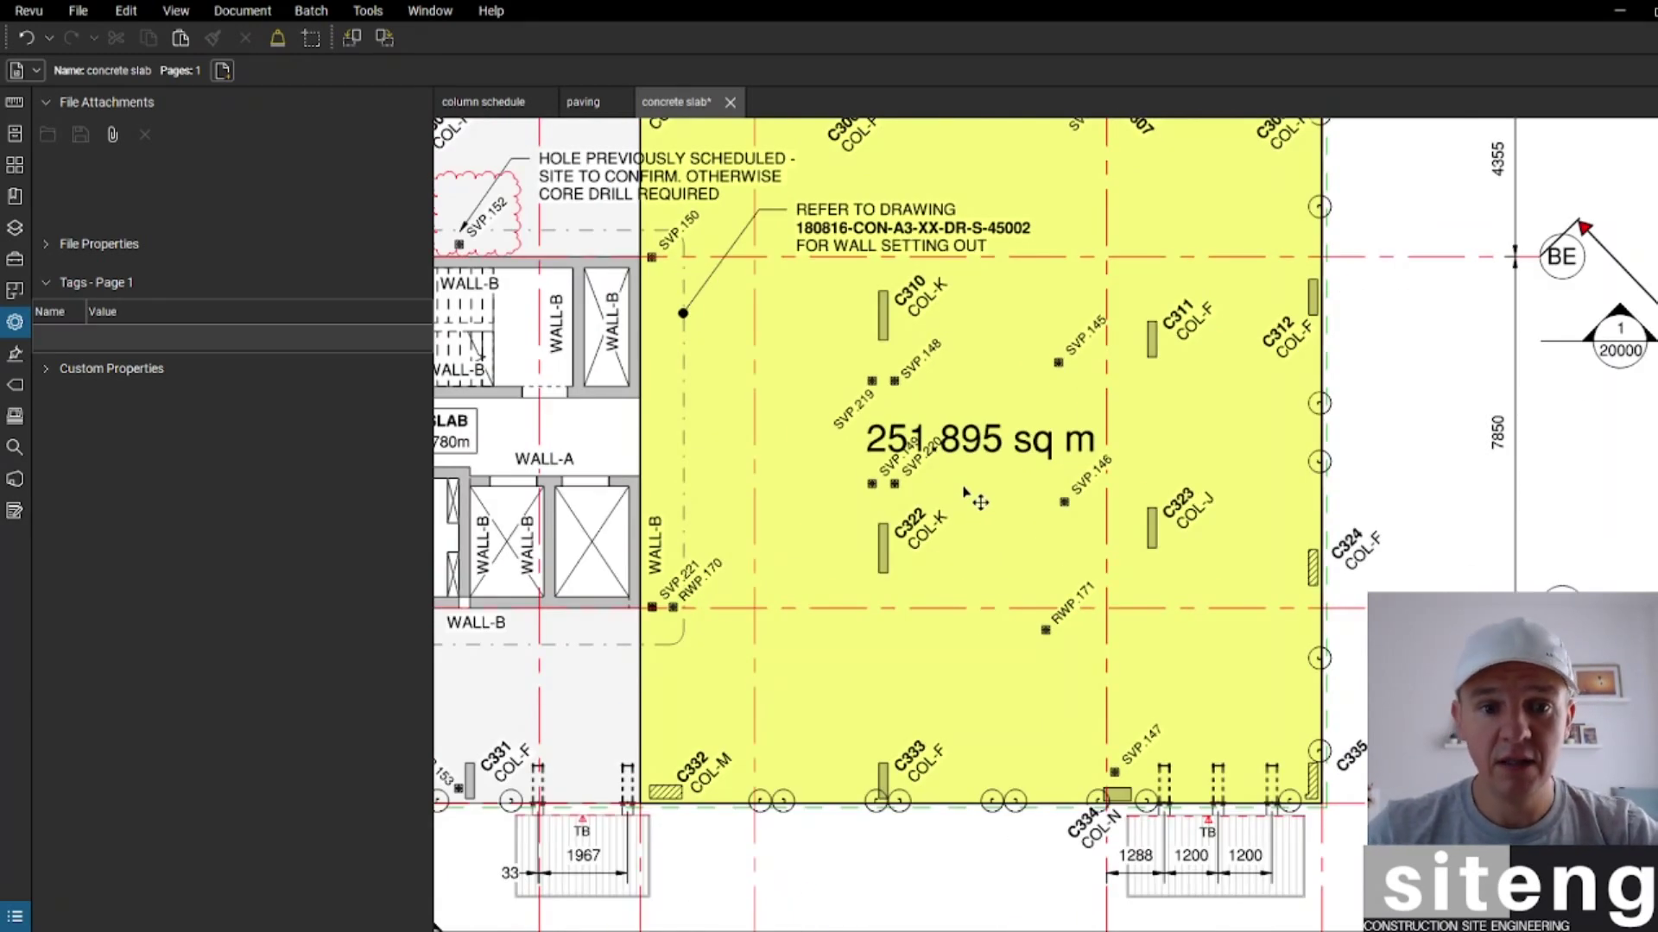
scroll(965, 491, down, 3)
key(alt+x)
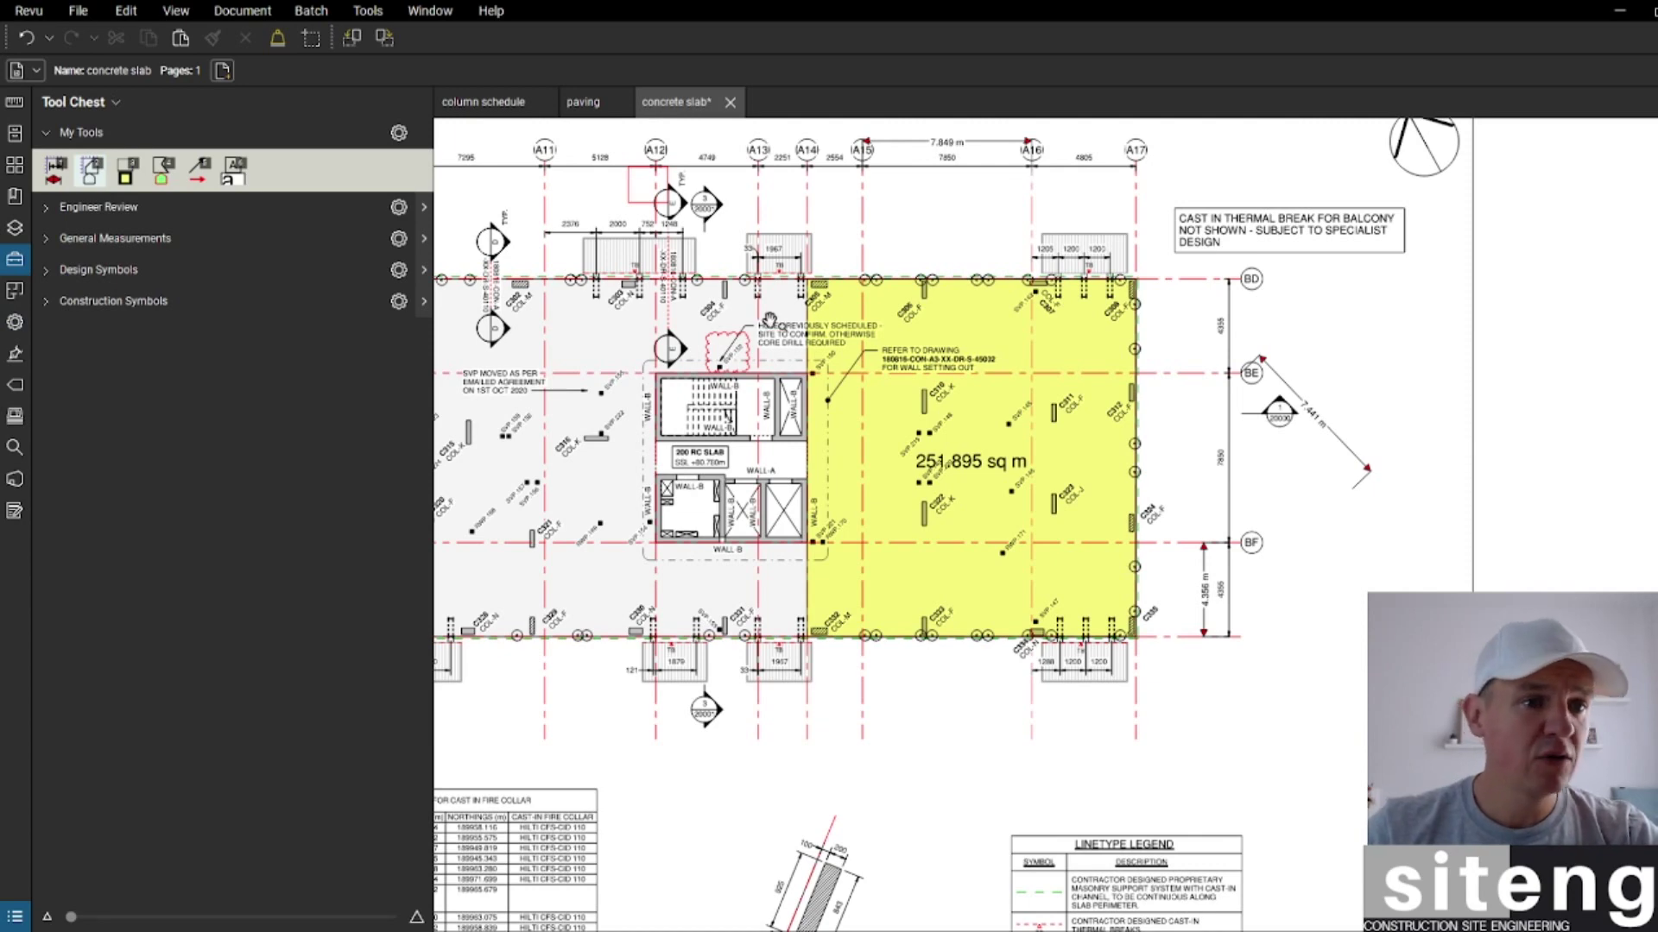
scroll(768, 320, down, 3)
drag(641, 371, 826, 385)
scroll(826, 385, up, 4)
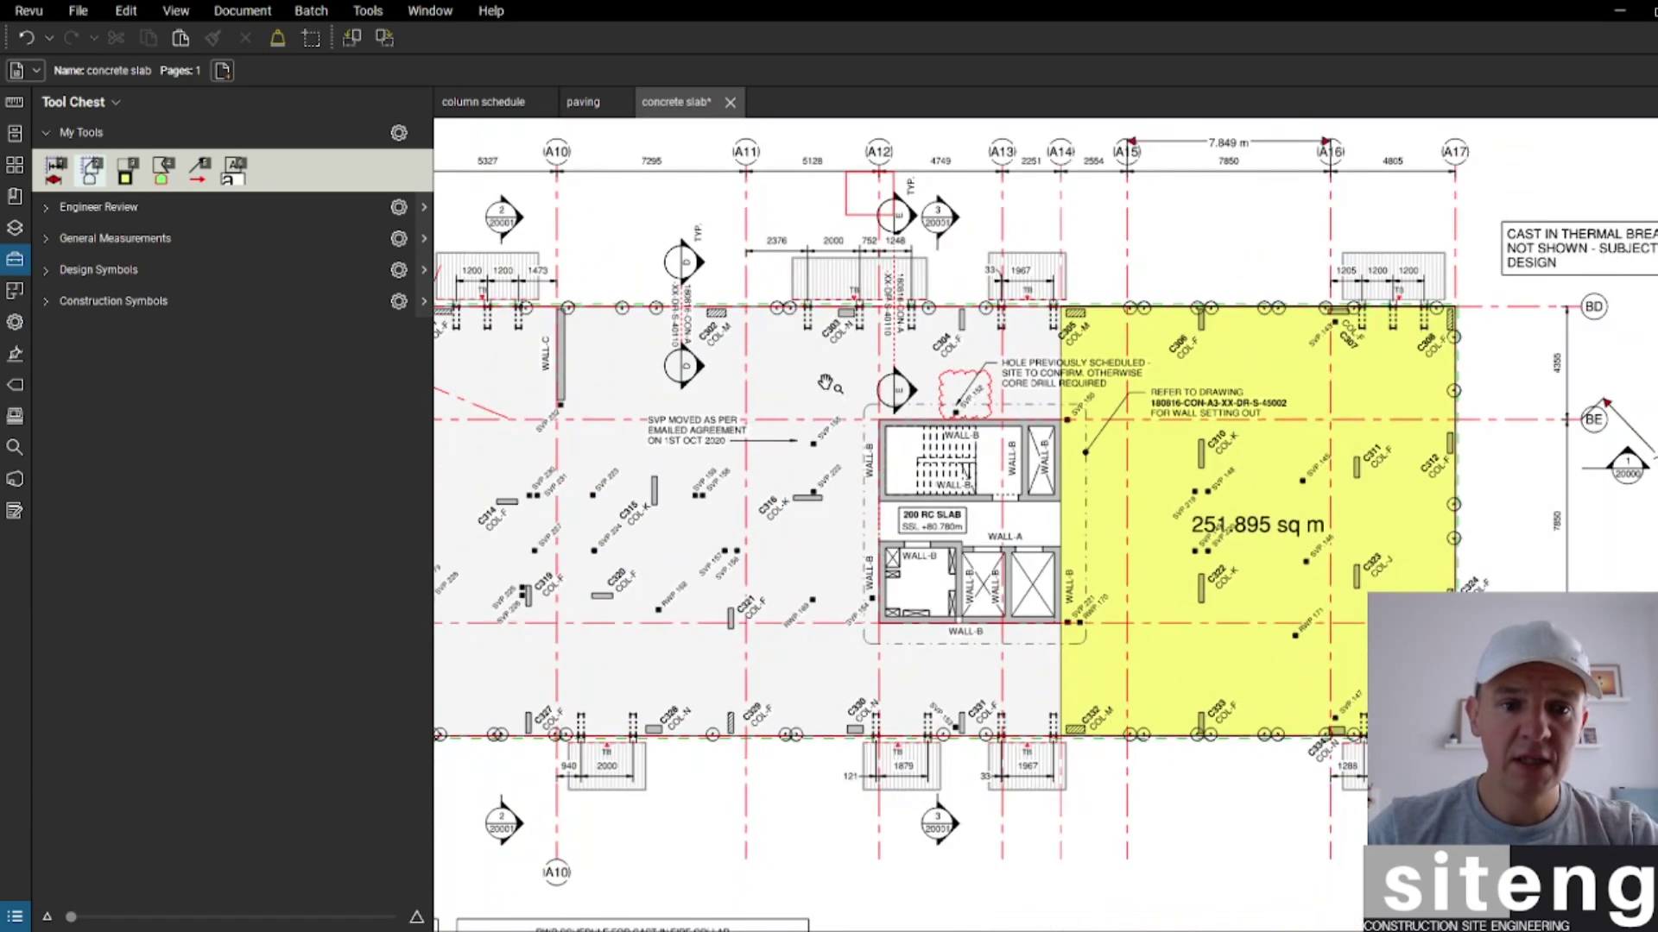
click(90, 170)
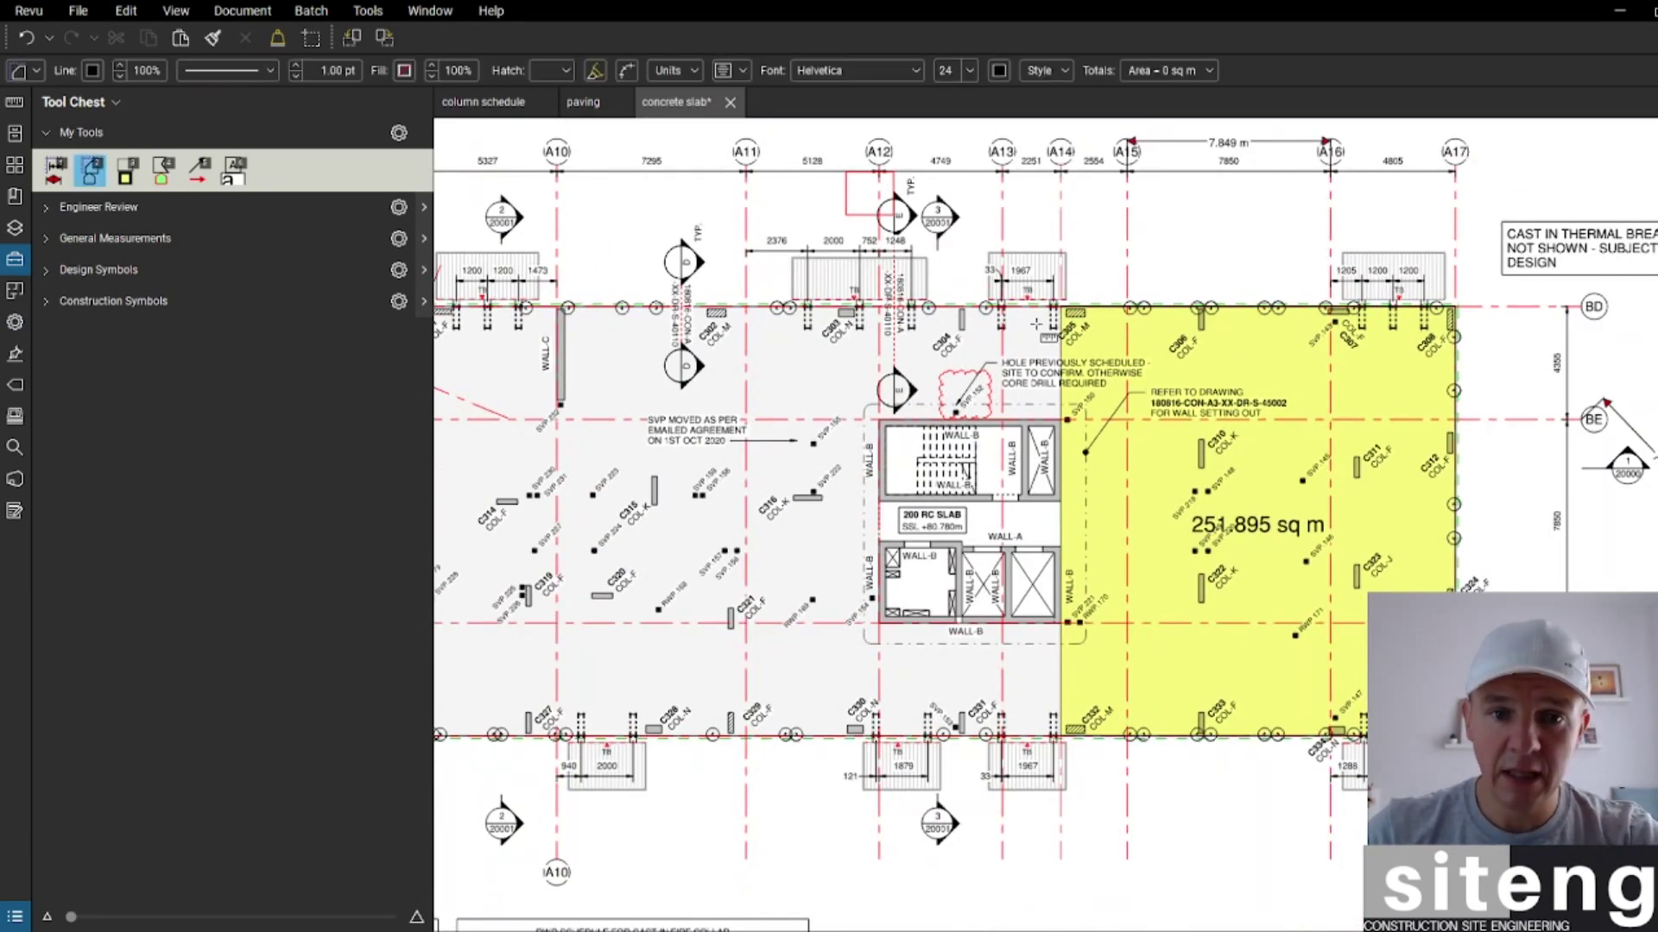
scroll(1053, 308, up, 2)
click(1065, 308)
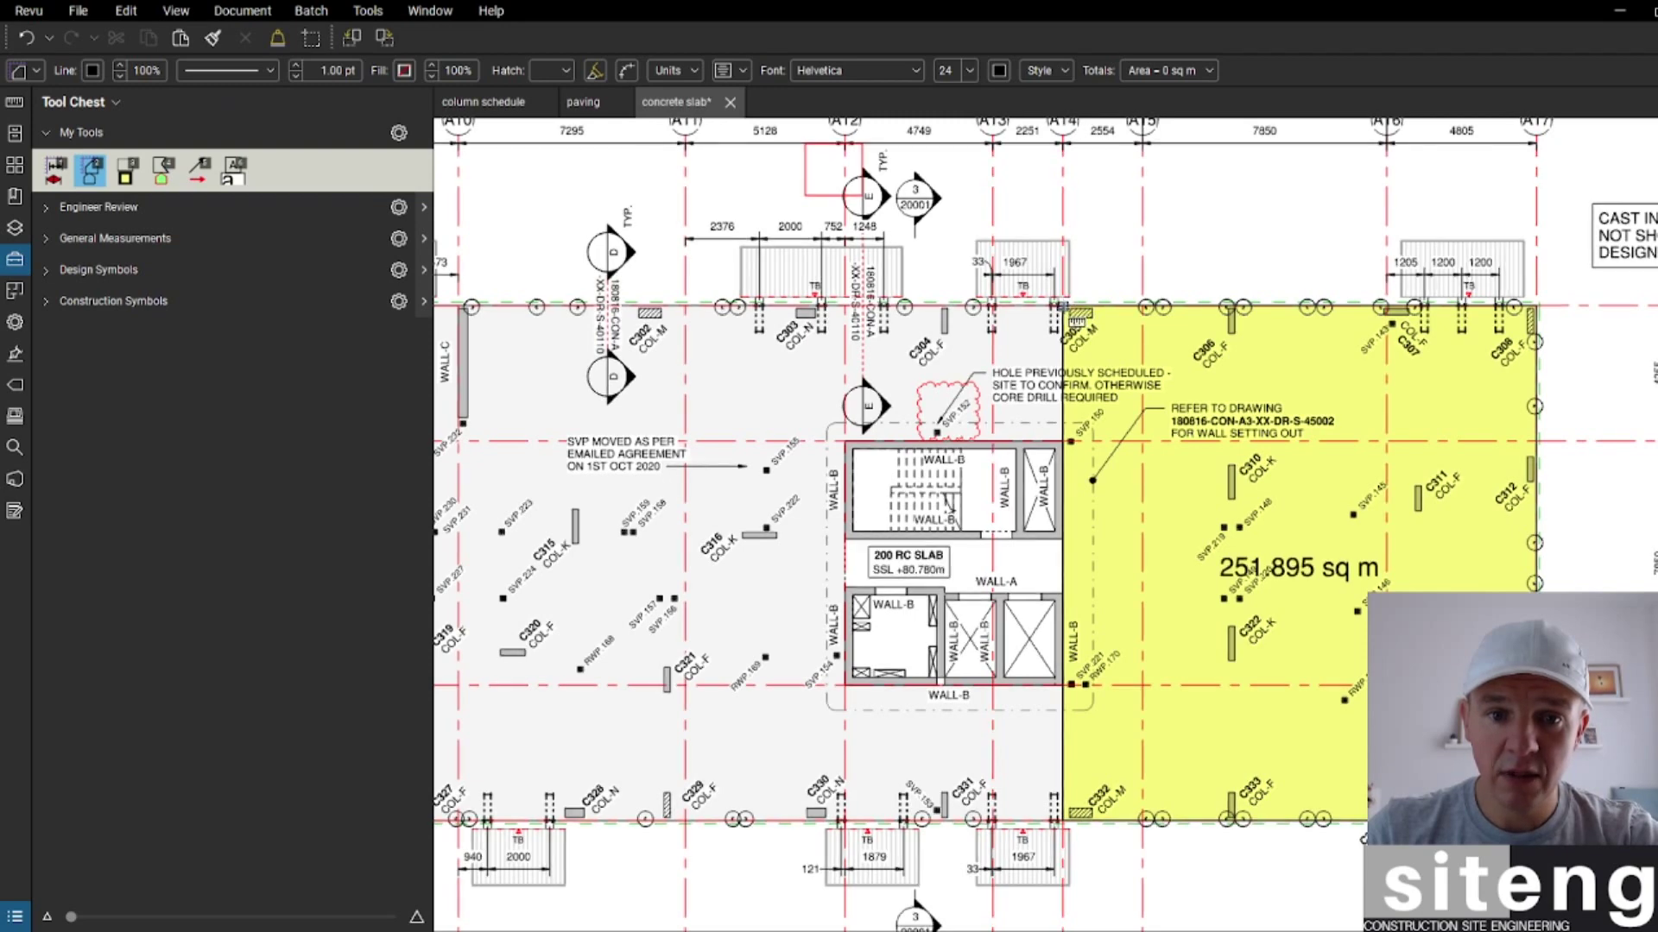
click(1063, 441)
click(846, 442)
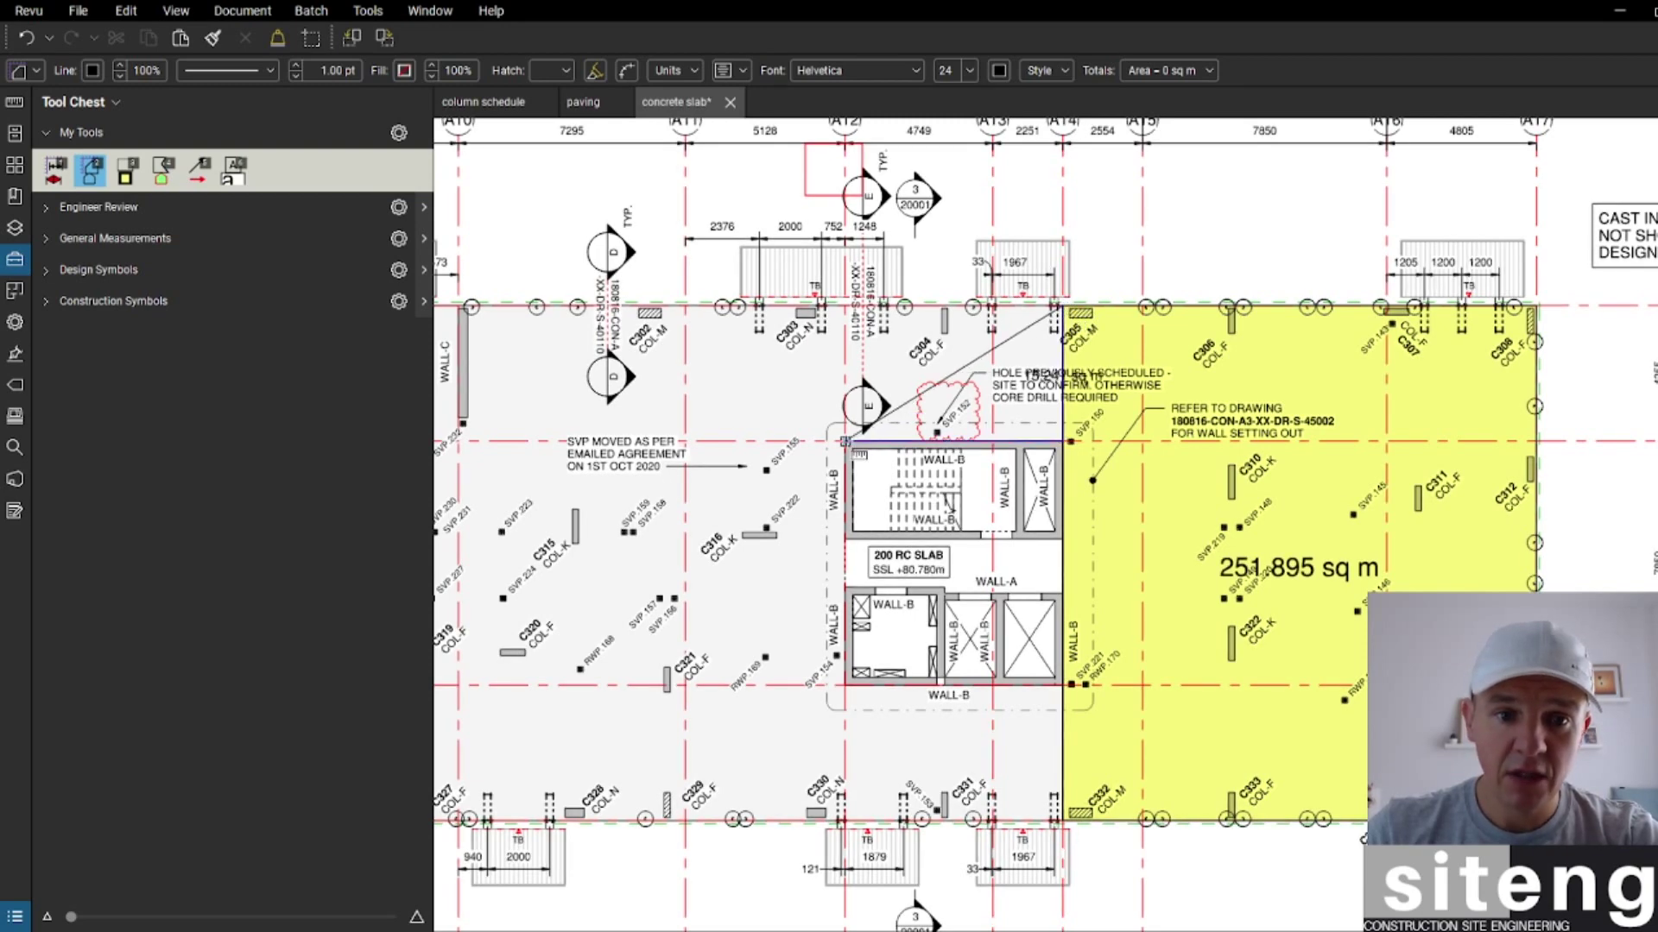
scroll(862, 349, up, 4)
double_click(823, 248)
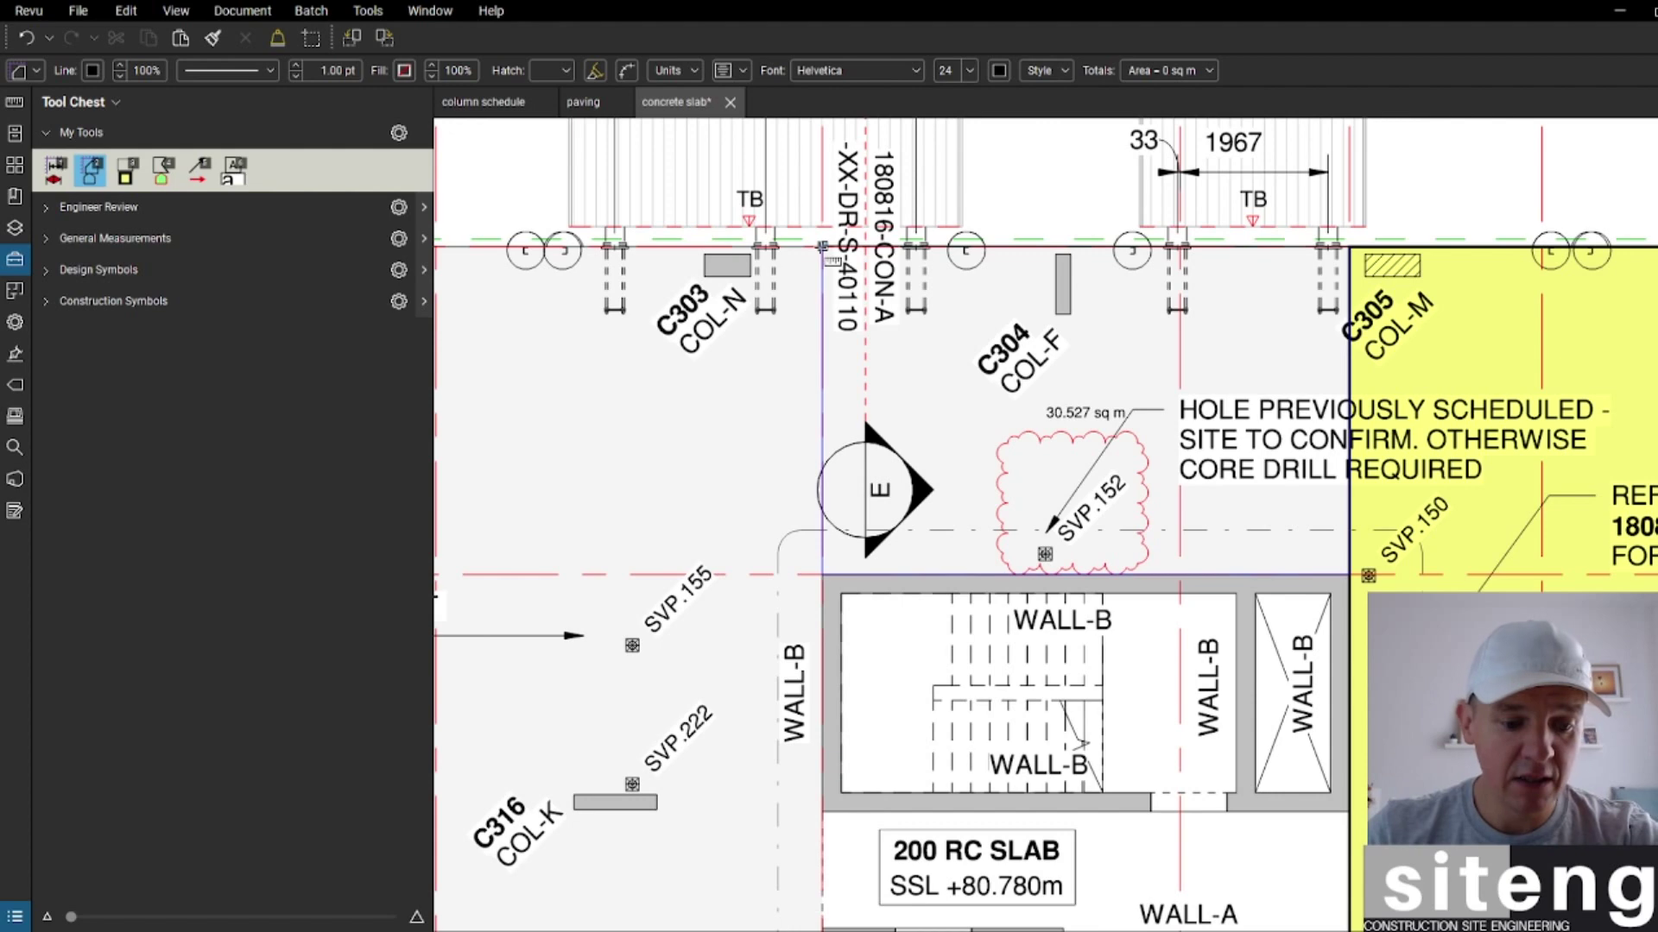
scroll(829, 259, down, 3)
scroll(854, 331, up, 4)
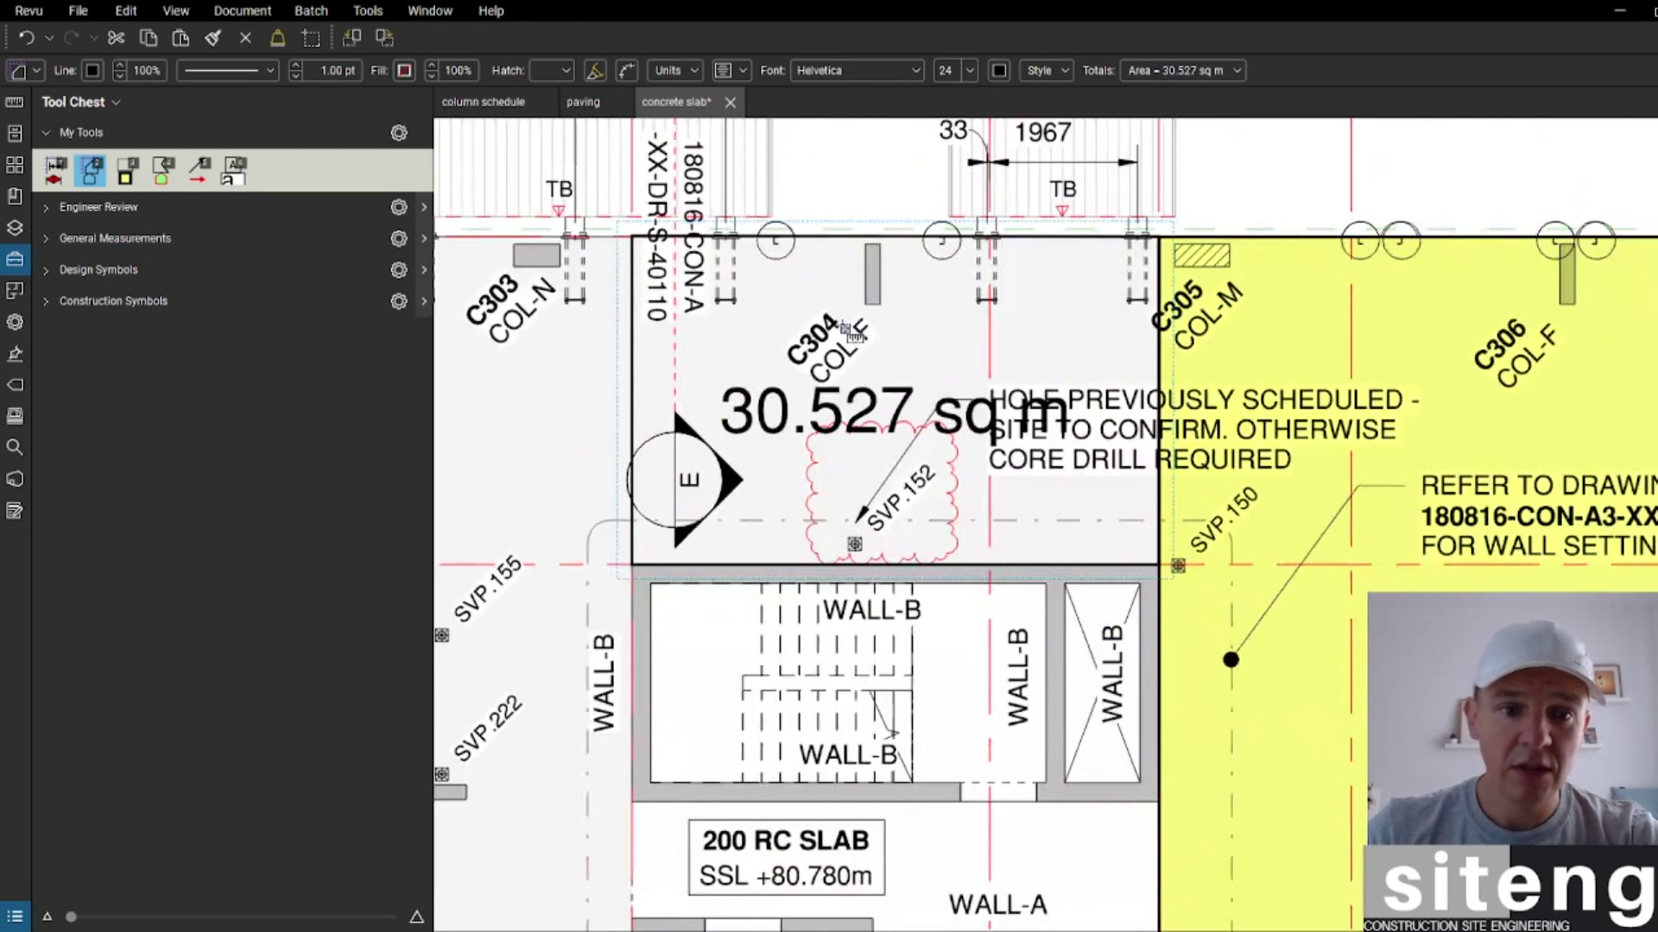
Step: Fill the new 30.527 sq m area with a translucent green highlight
double_click(833, 402)
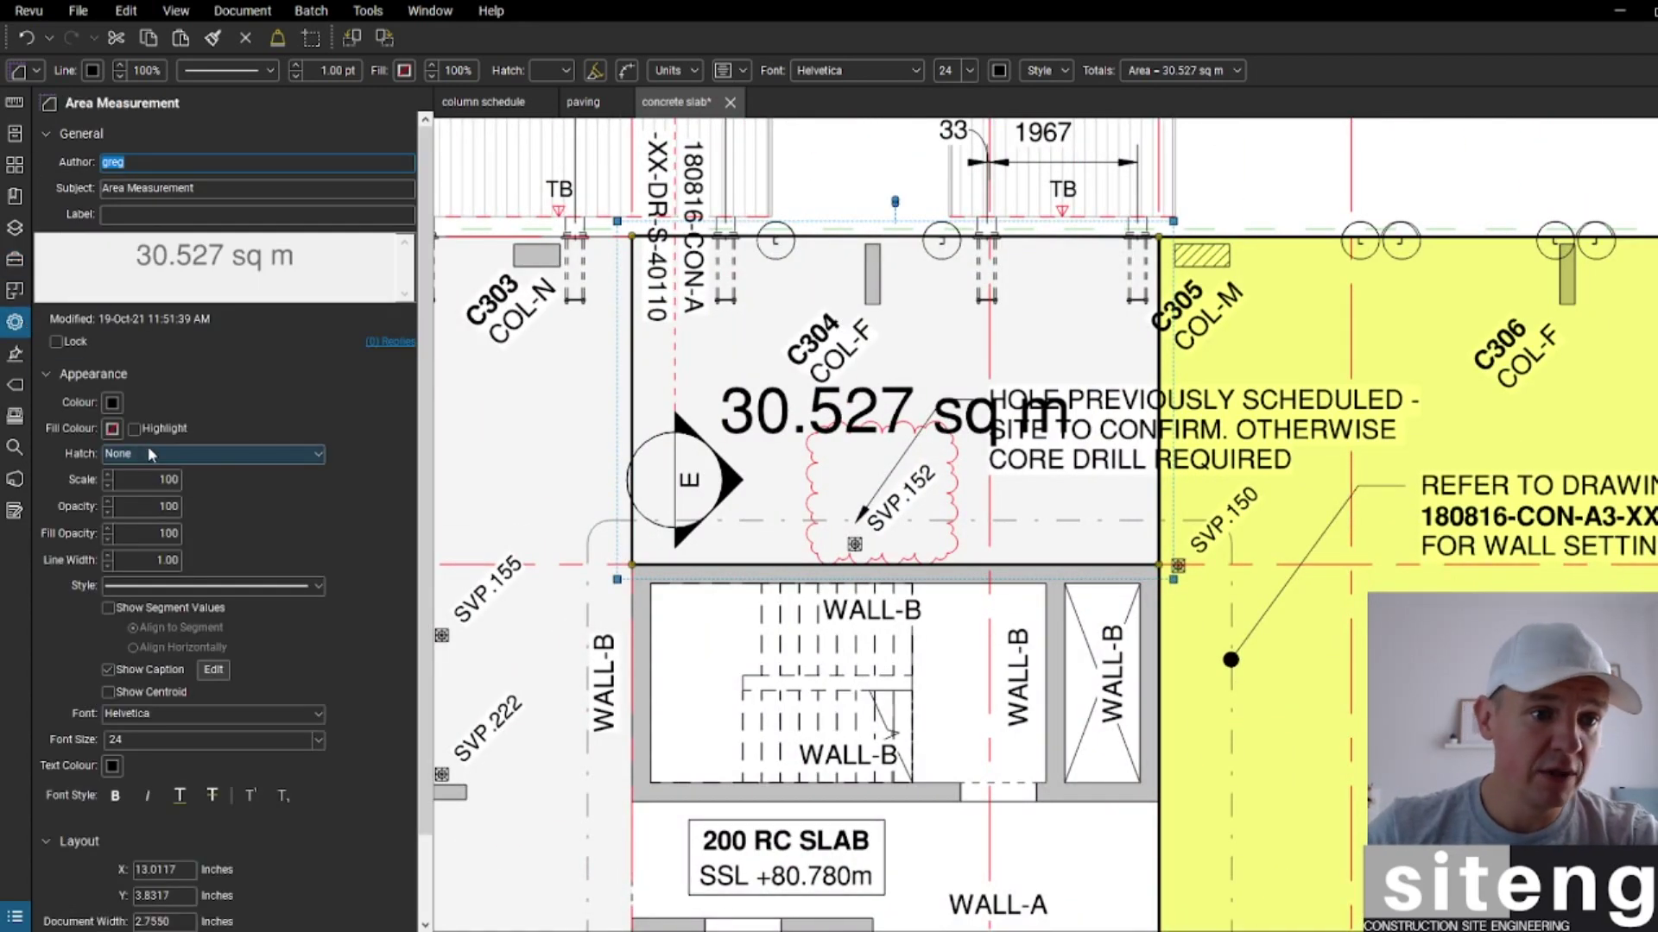
click(113, 429)
click(155, 455)
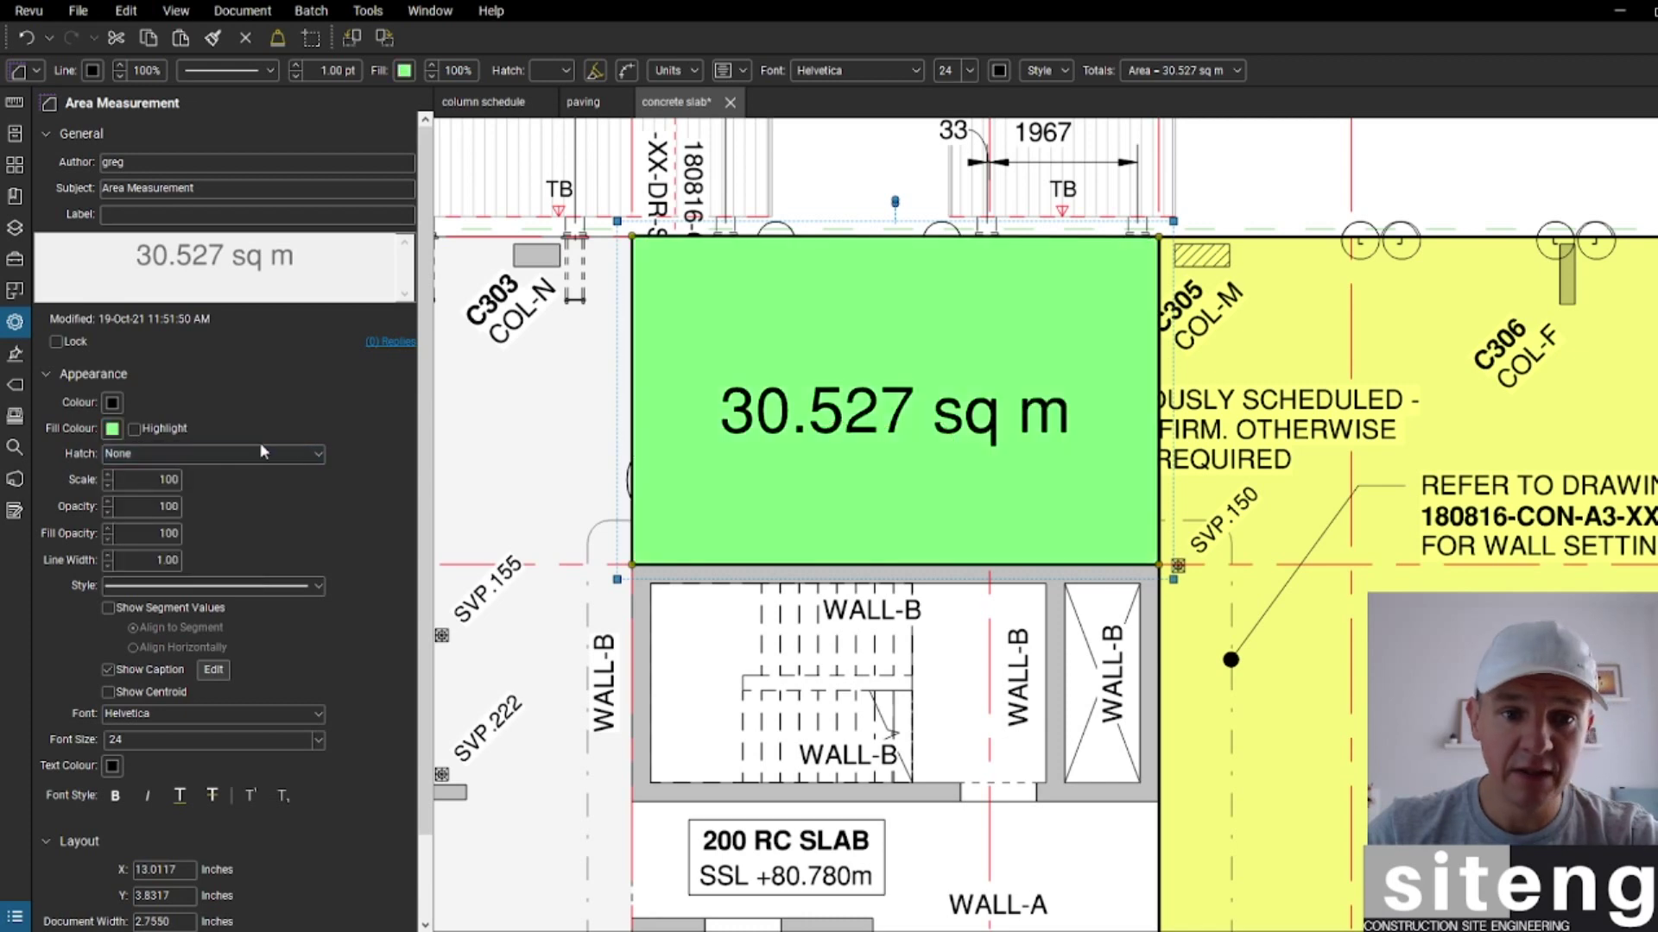
click(134, 430)
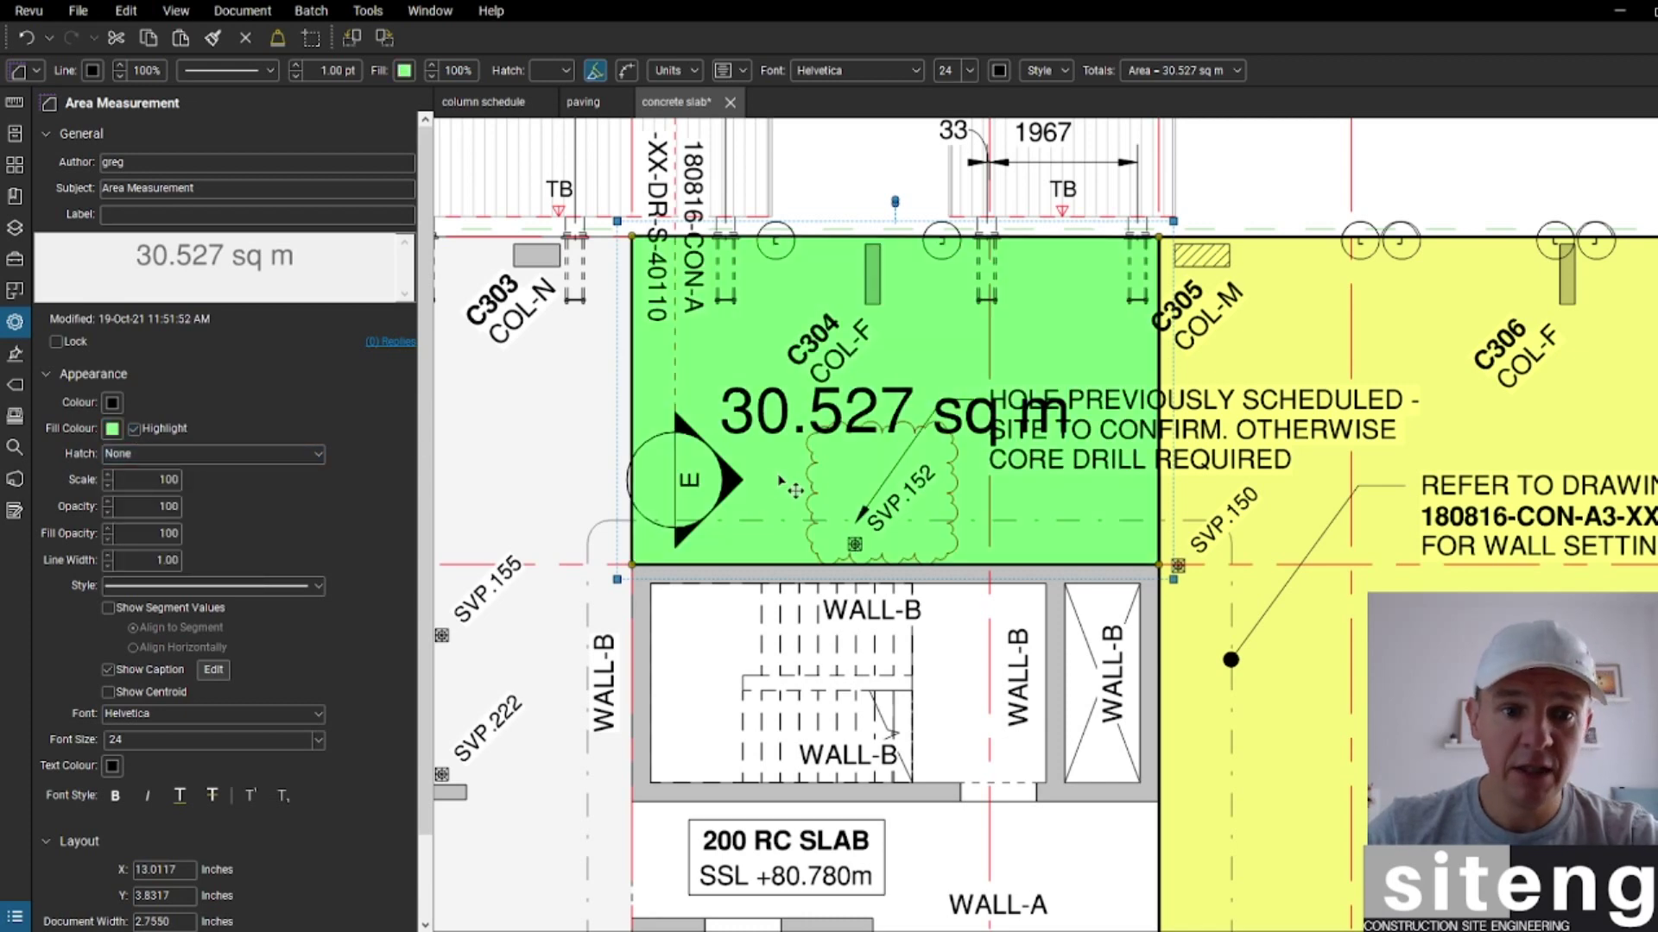
scroll(790, 489, down, 2)
scroll(759, 500, up, 4)
key(Escape)
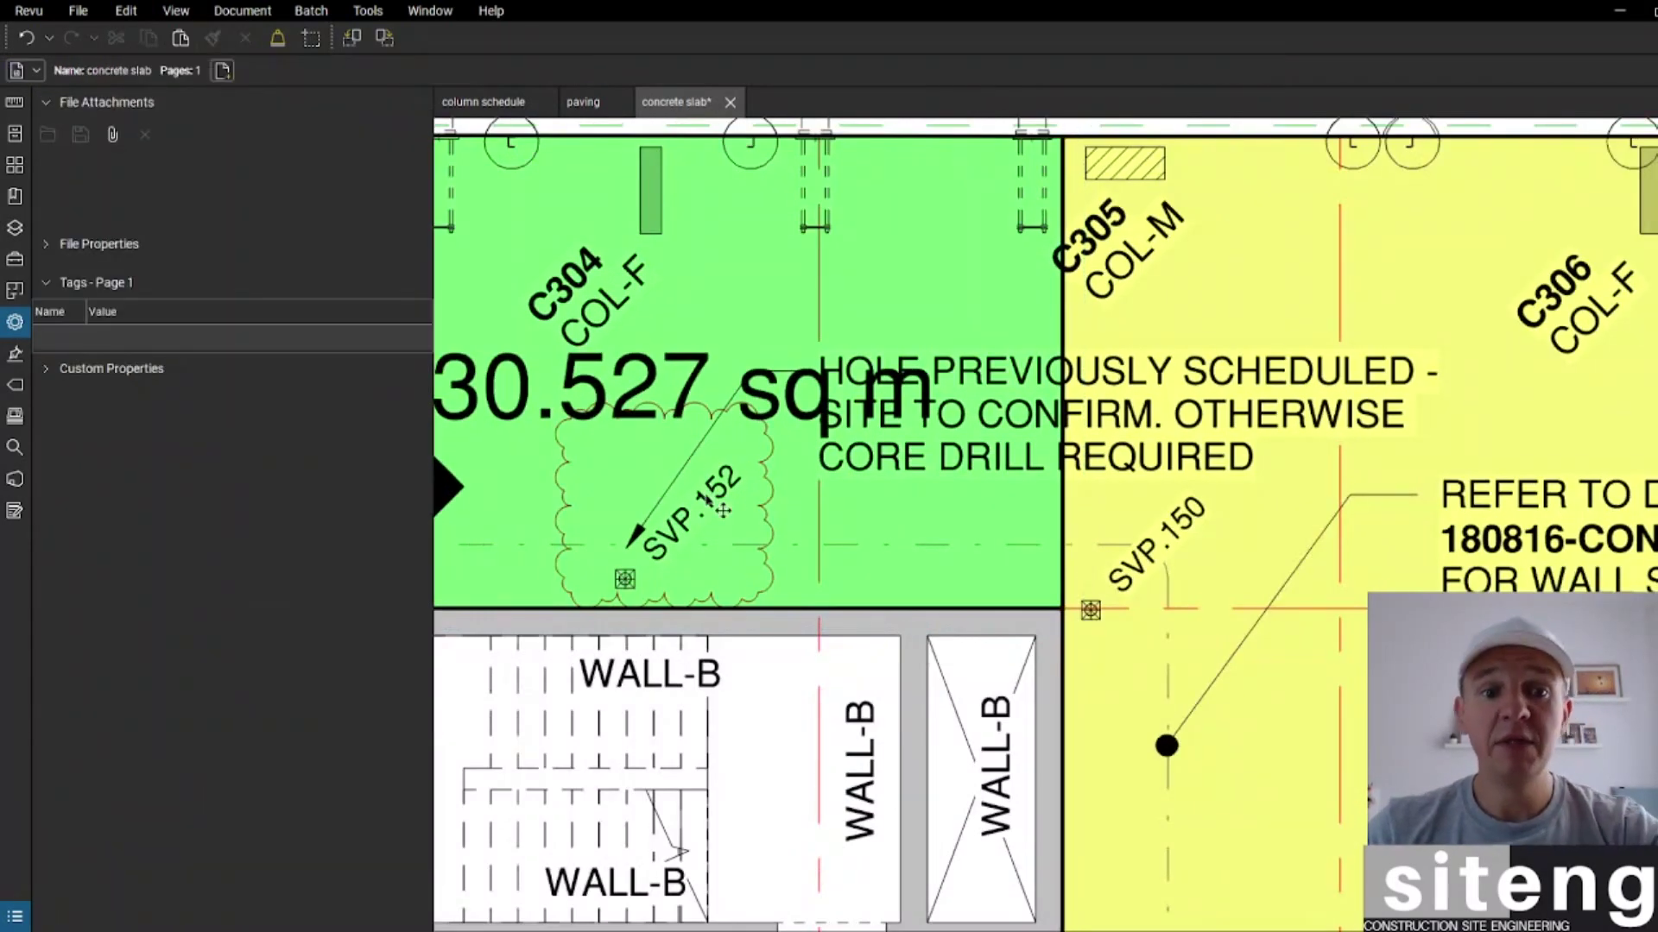
scroll(722, 510, down, 3)
scroll(1016, 615, up, 5)
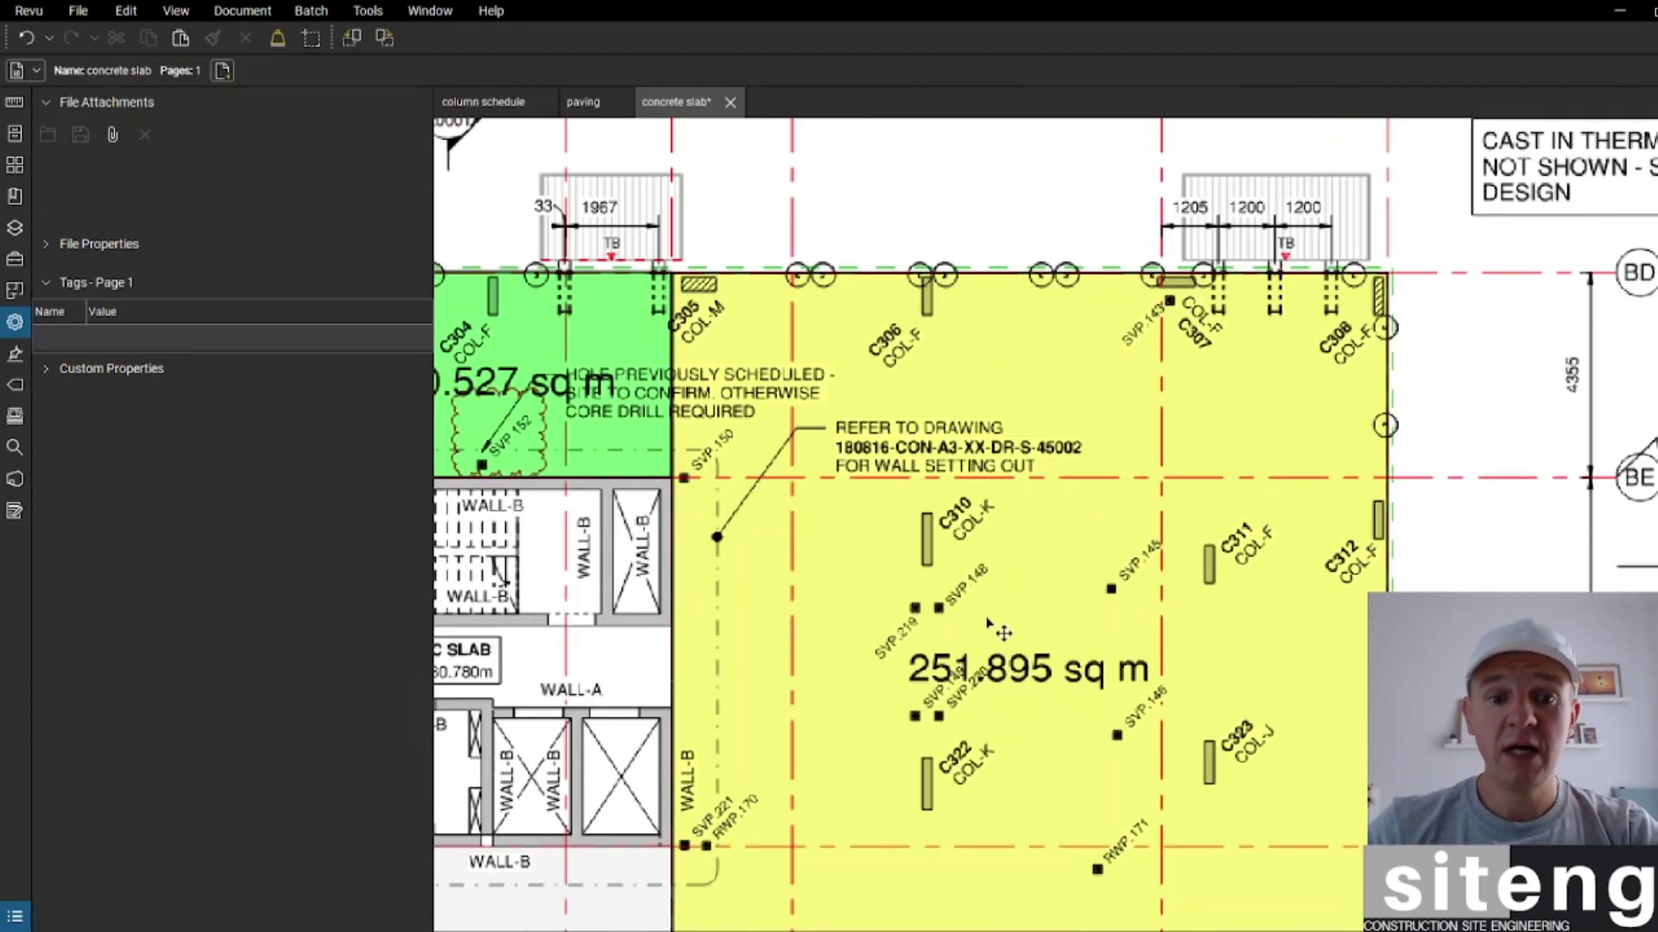
scroll(1079, 455, down, 3)
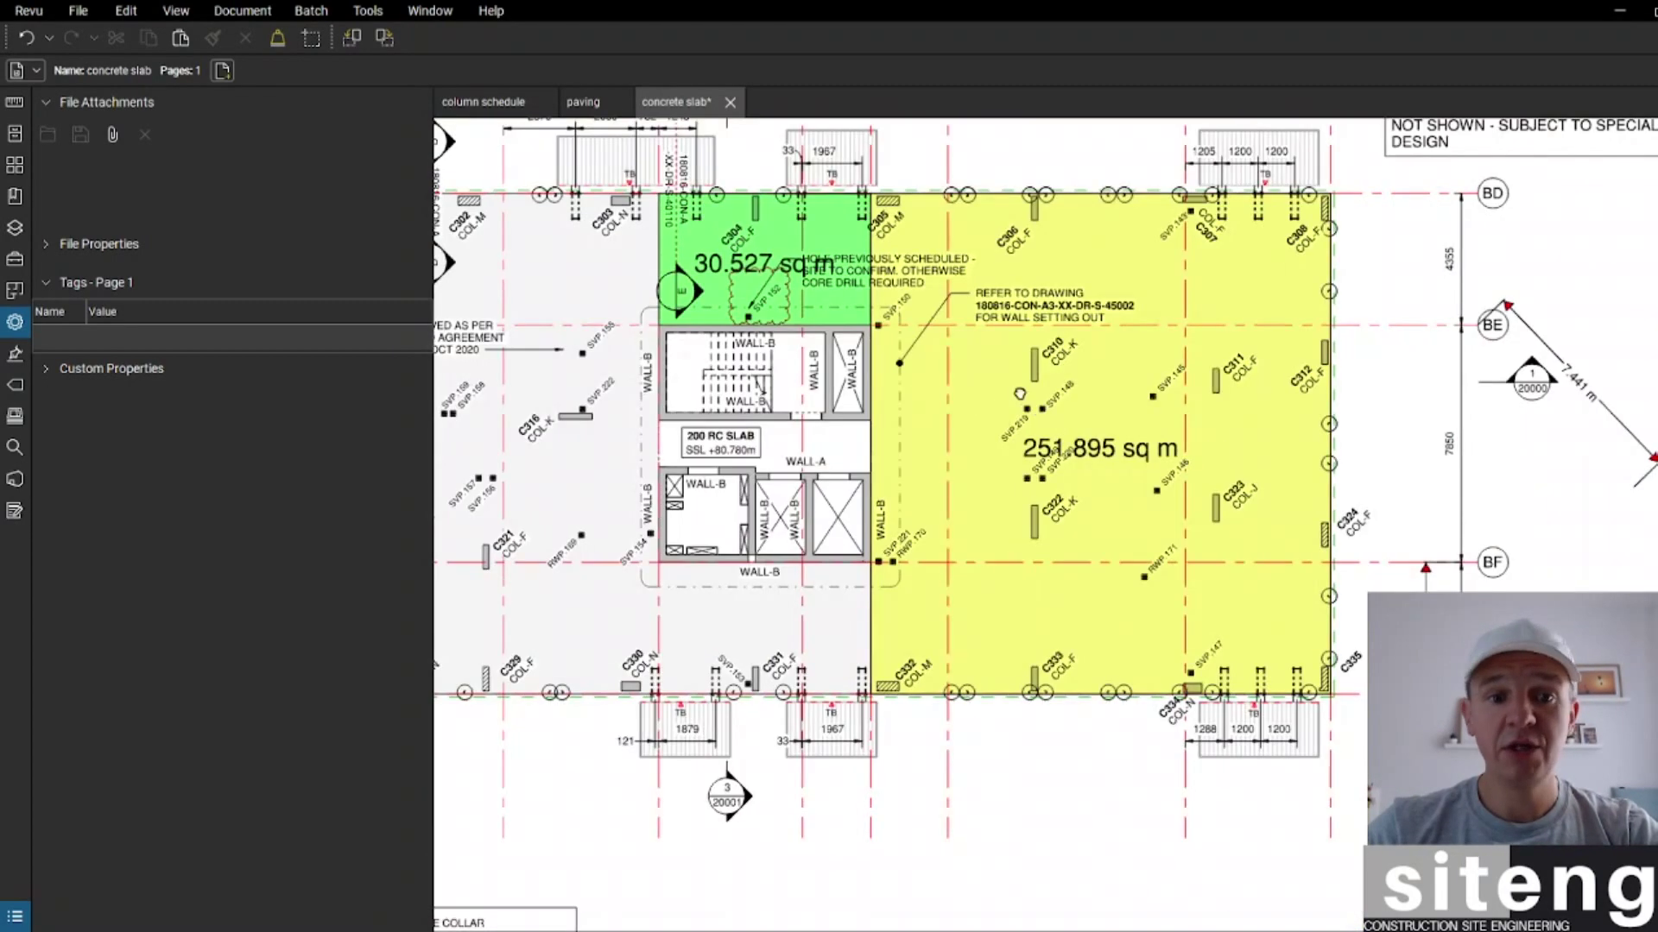
scroll(844, 317, up, 3)
scroll(843, 317, down, 2)
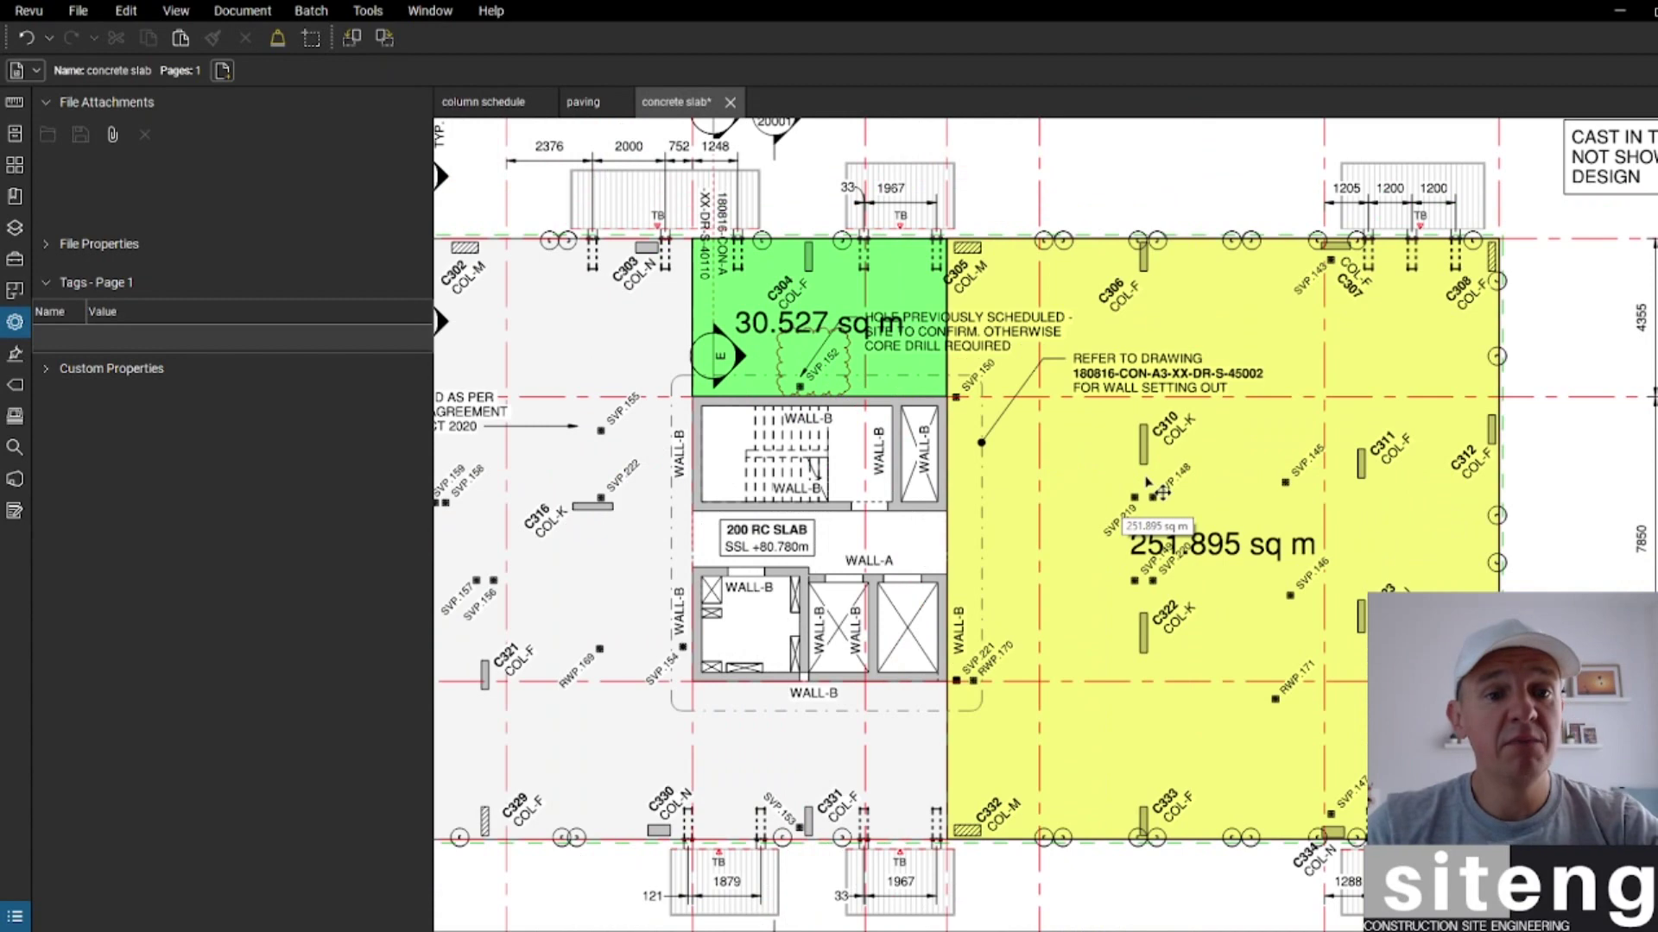
scroll(1152, 487, up, 2)
scroll(1122, 484, down, 3)
scroll(1001, 417, up, 4)
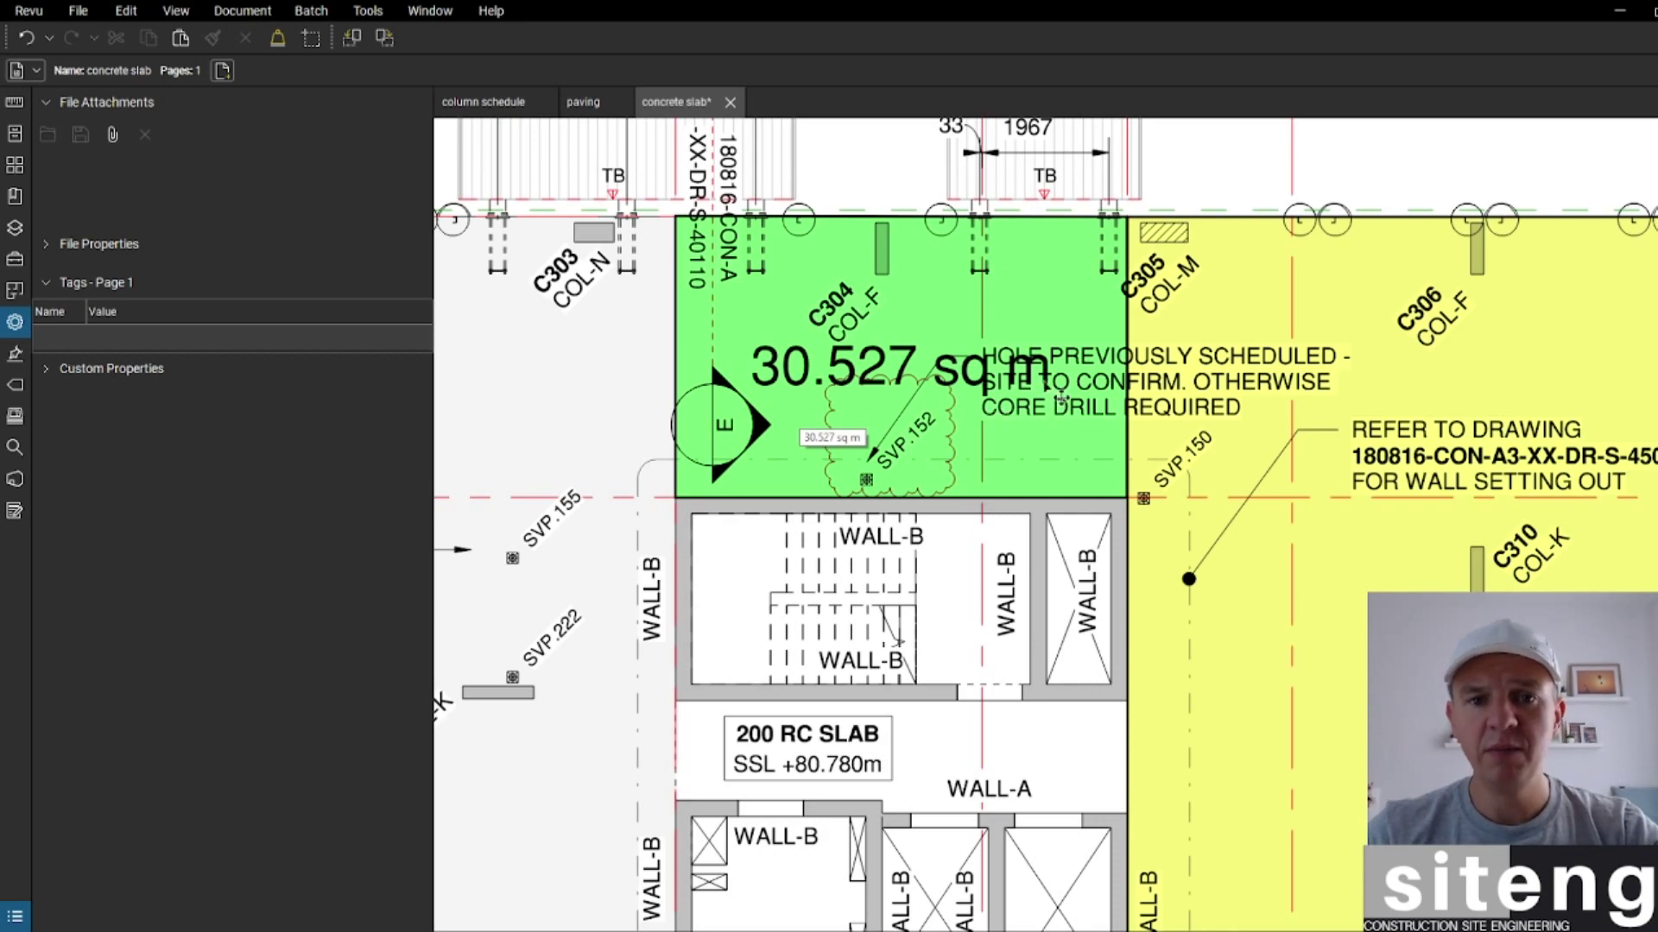
scroll(1061, 396, down, 3)
scroll(1042, 356, up, 2)
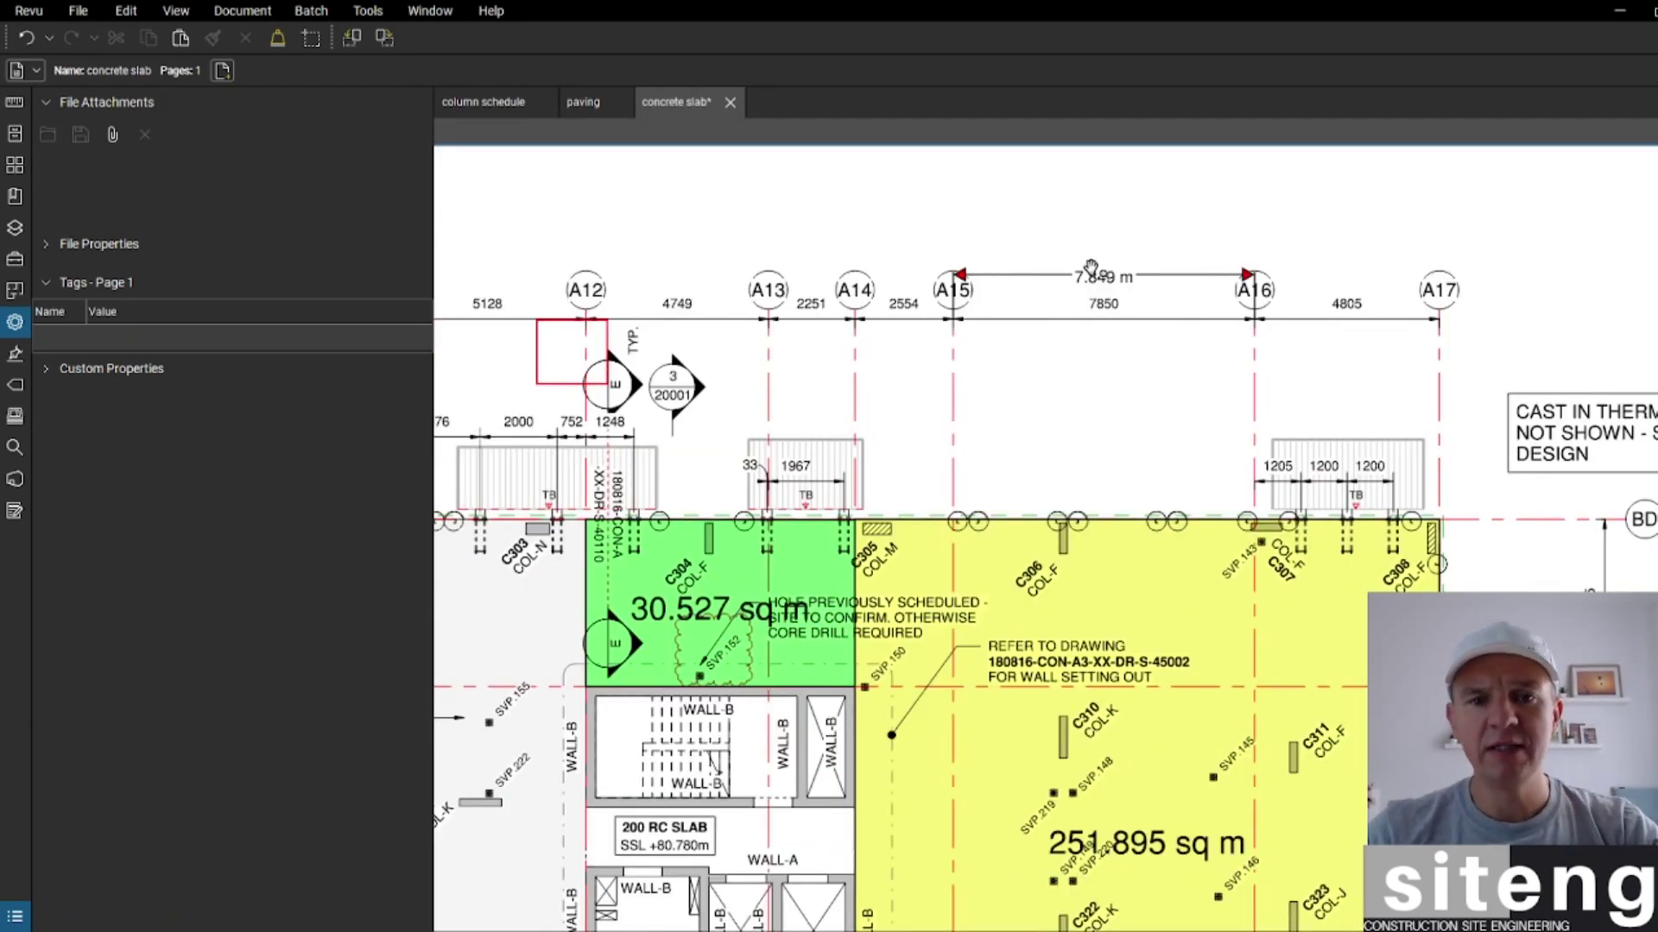
scroll(1091, 266, up, 1)
scroll(1048, 437, down, 3)
scroll(1279, 468, up, 4)
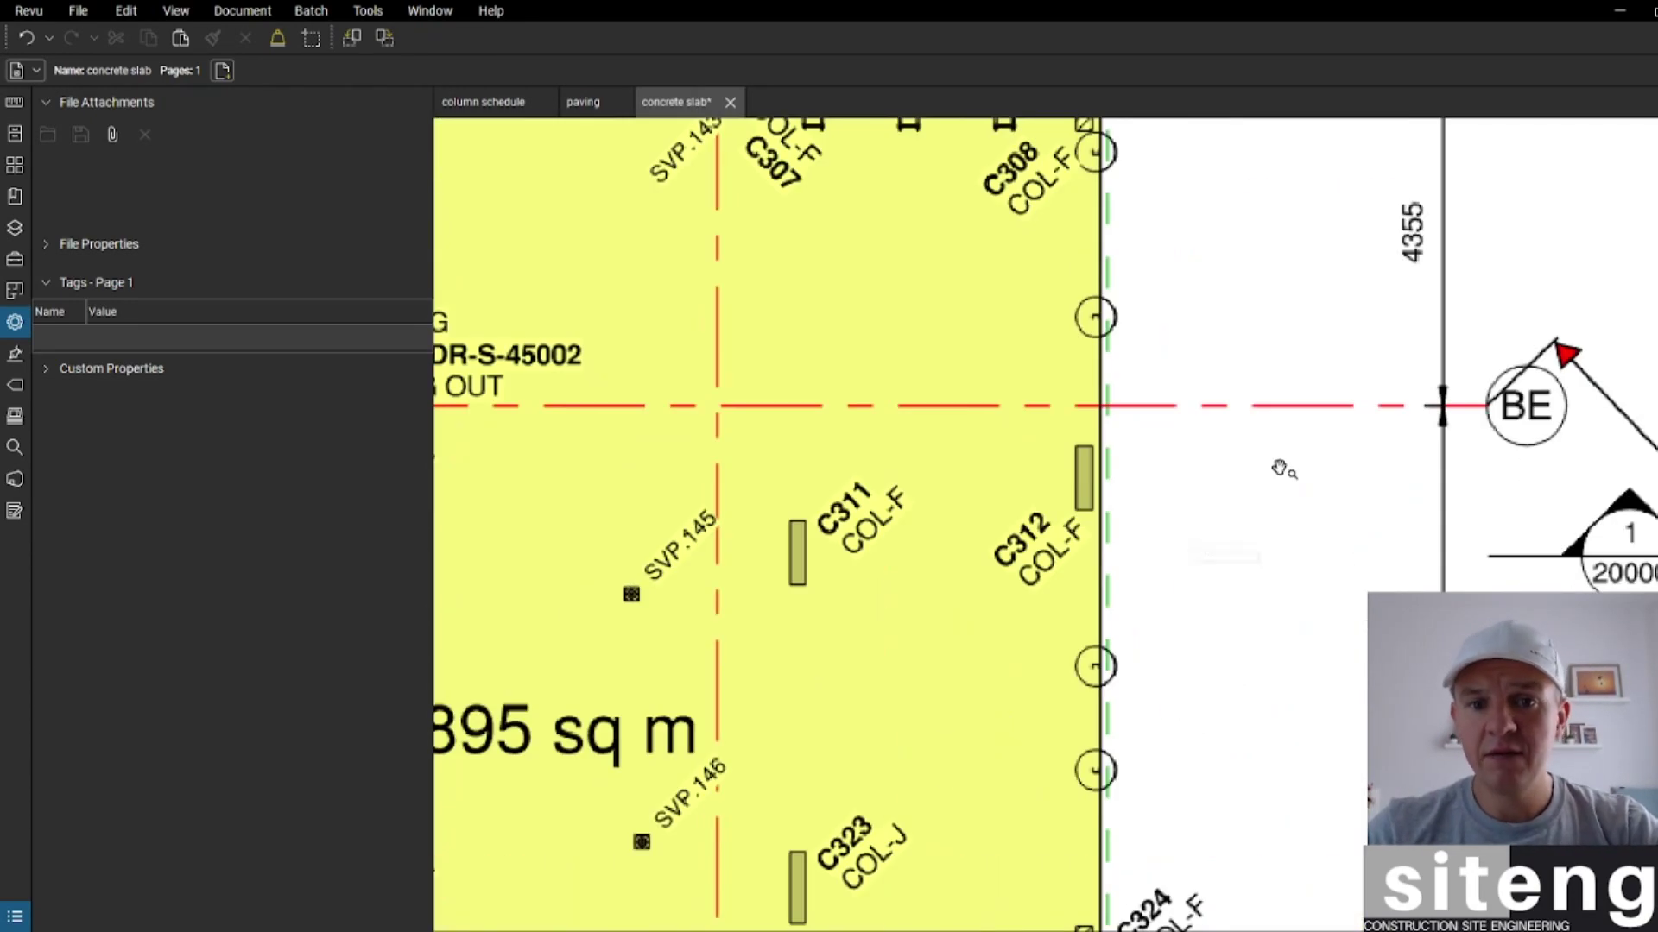
scroll(1146, 466, down, 2)
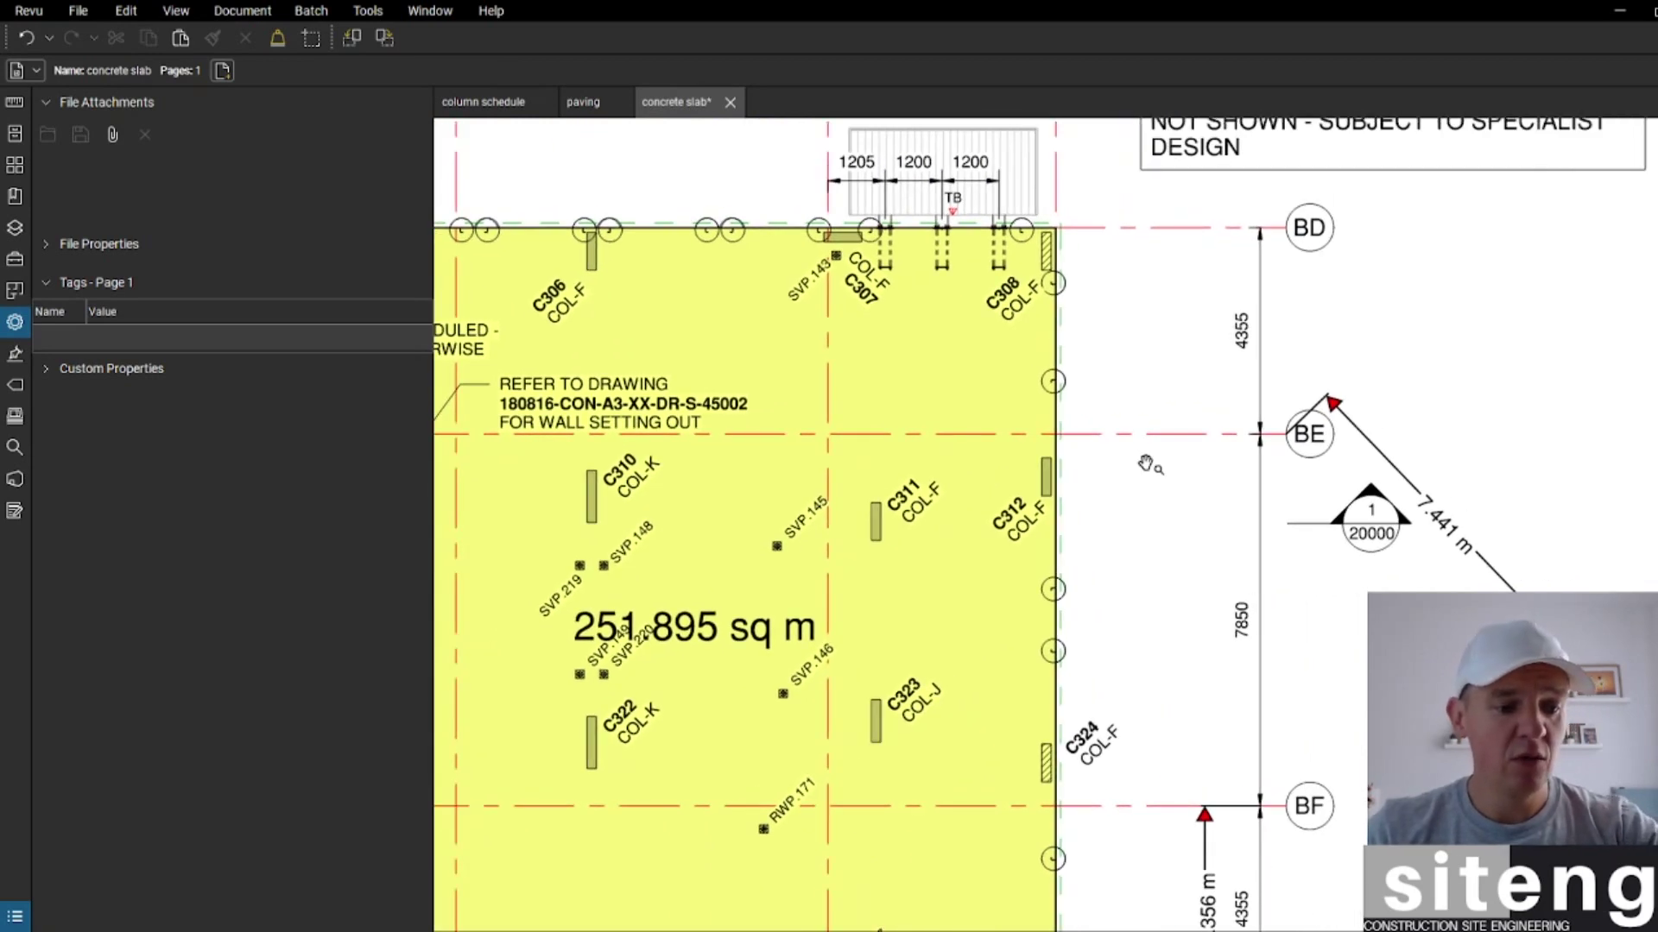
scroll(1145, 466, up, 2)
scroll(1155, 433, up, 3)
click(1021, 273)
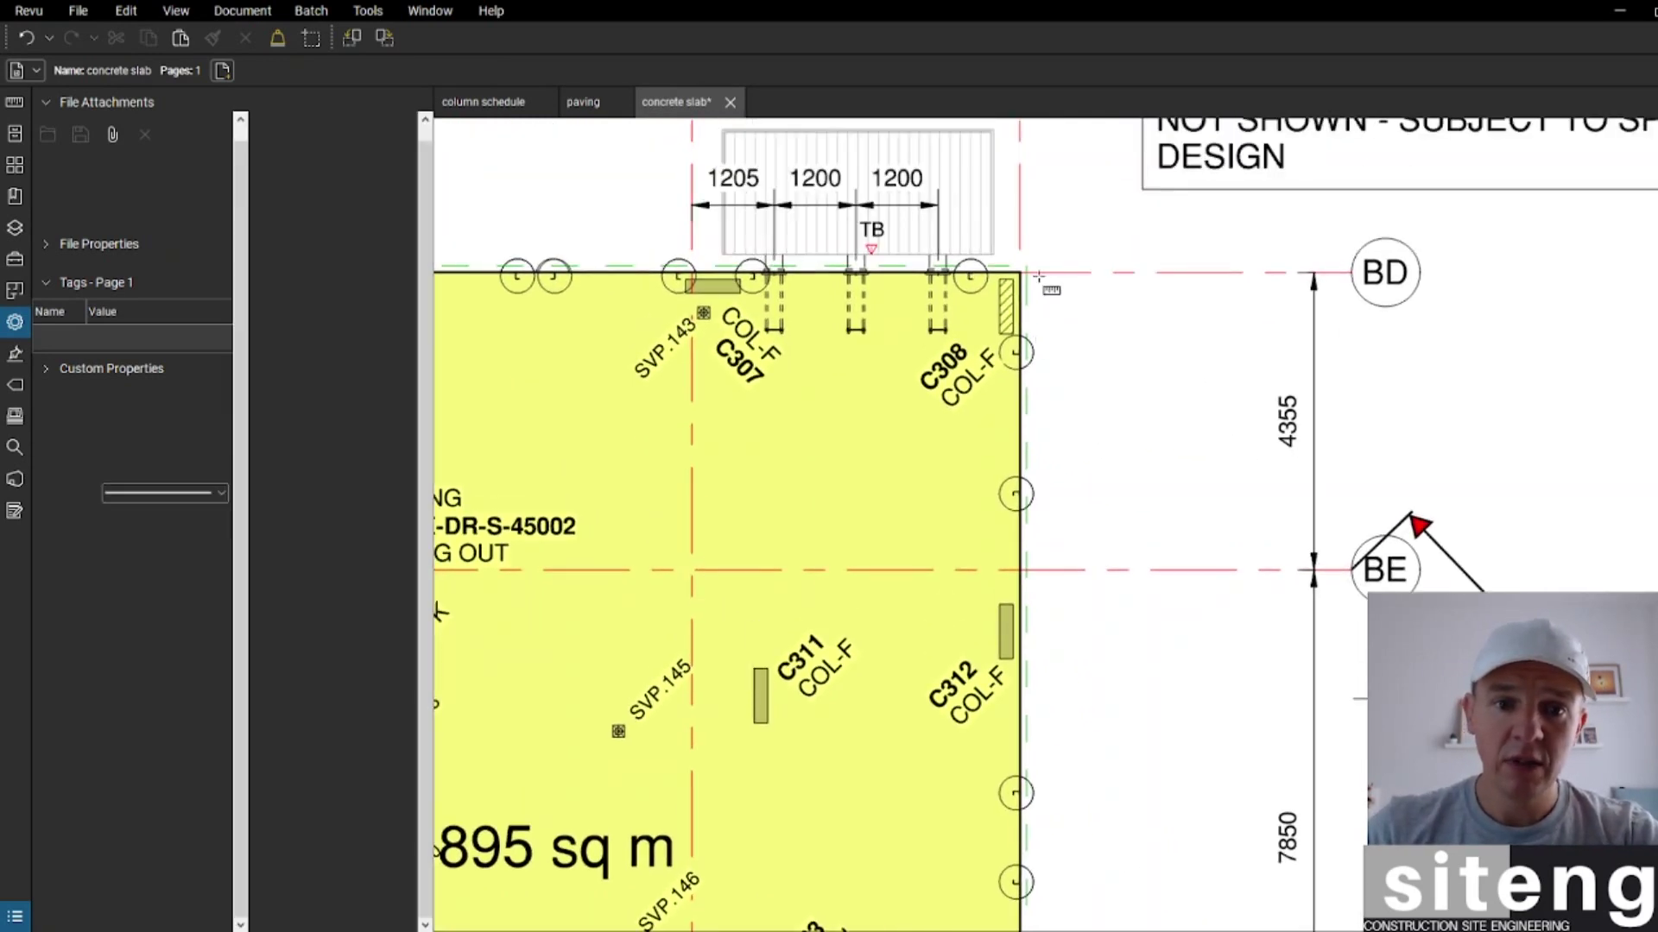
Step: End the length measurement at the slab's bottom-right corner, giving 16.561 m down the right edge
scroll(1021, 272, down, 3)
scroll(1096, 628, up, 4)
scroll(1096, 628, up, 2)
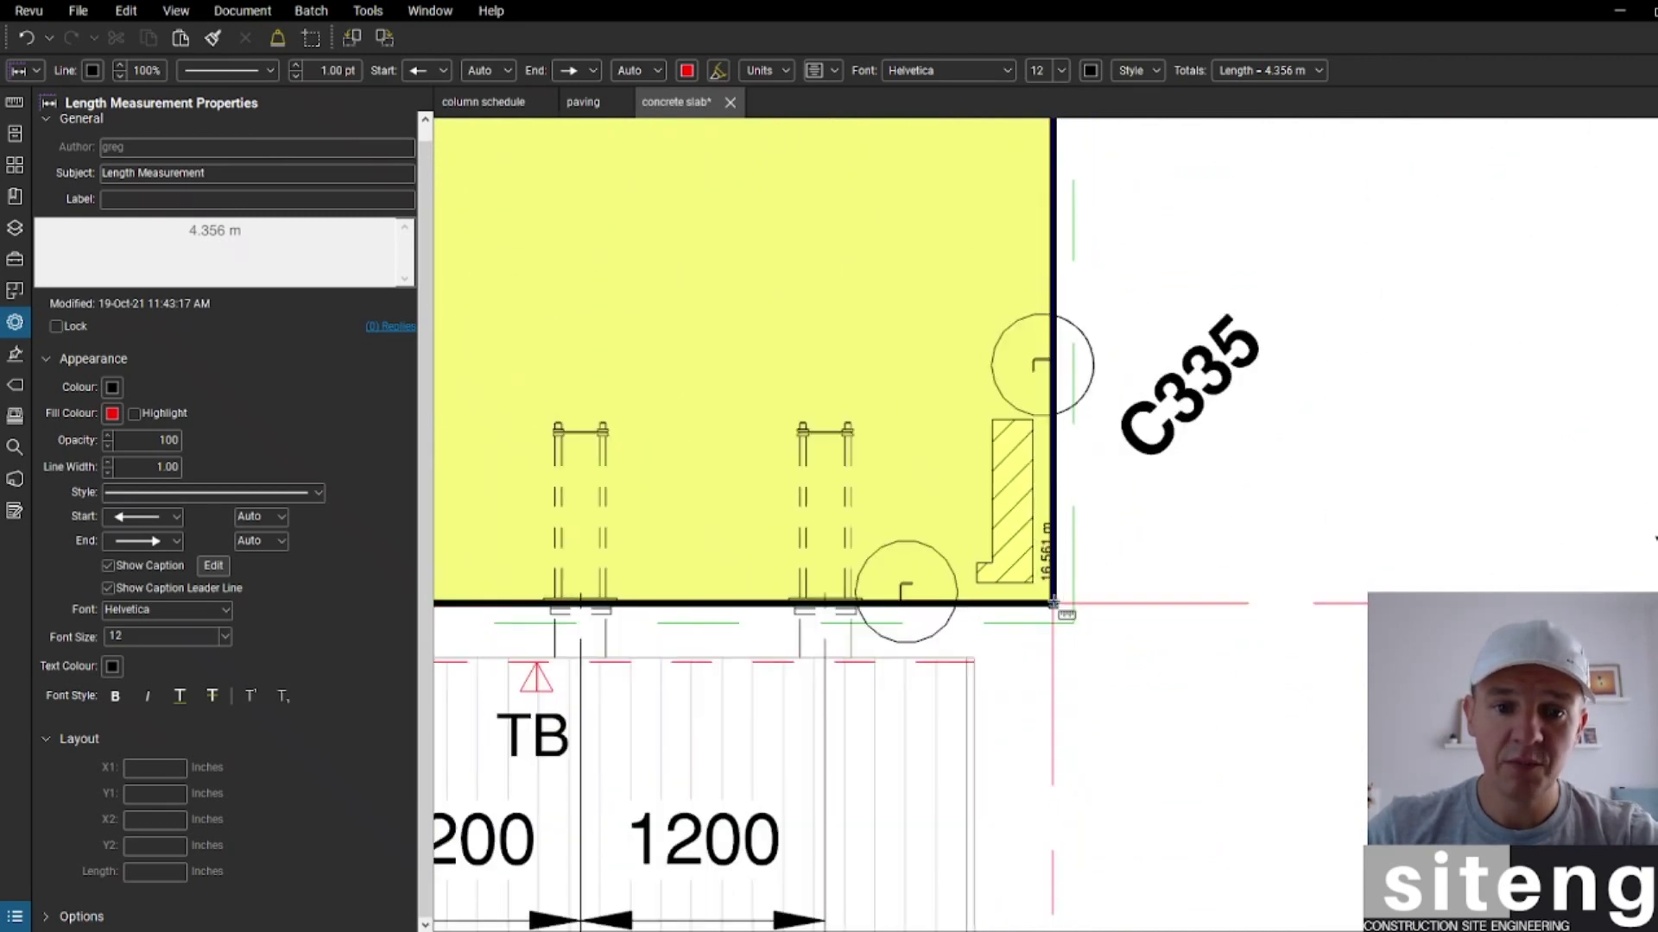
click(1053, 605)
scroll(1262, 548, down, 5)
key(Escape)
scroll(1170, 423, up, 4)
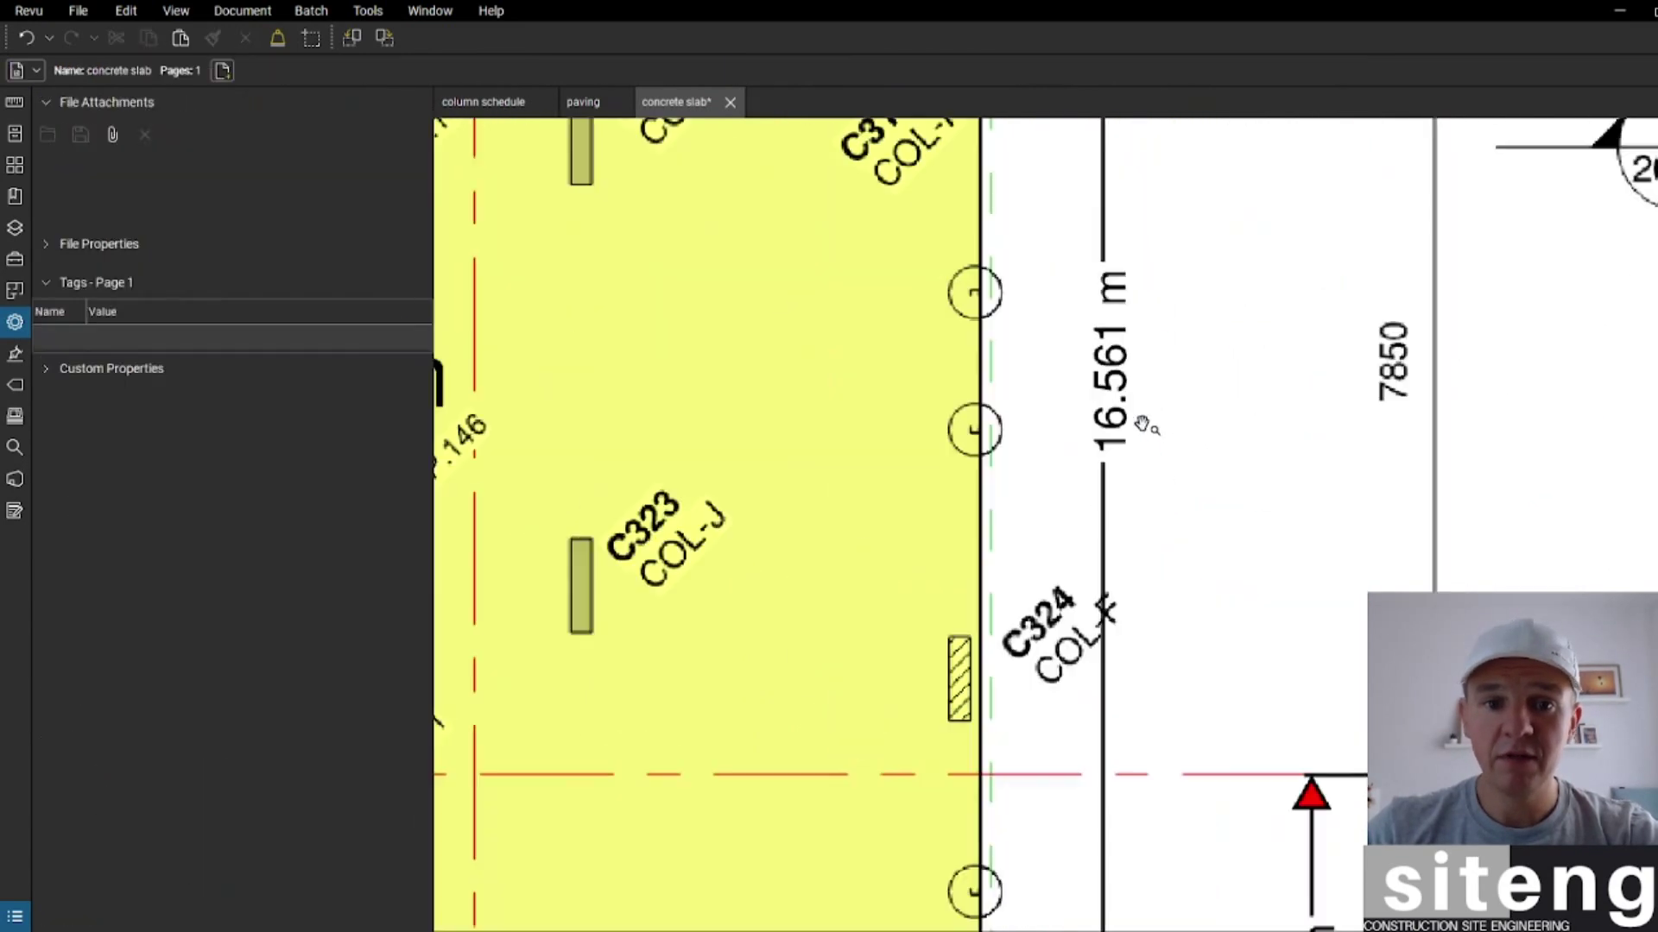
scroll(1171, 423, down, 6)
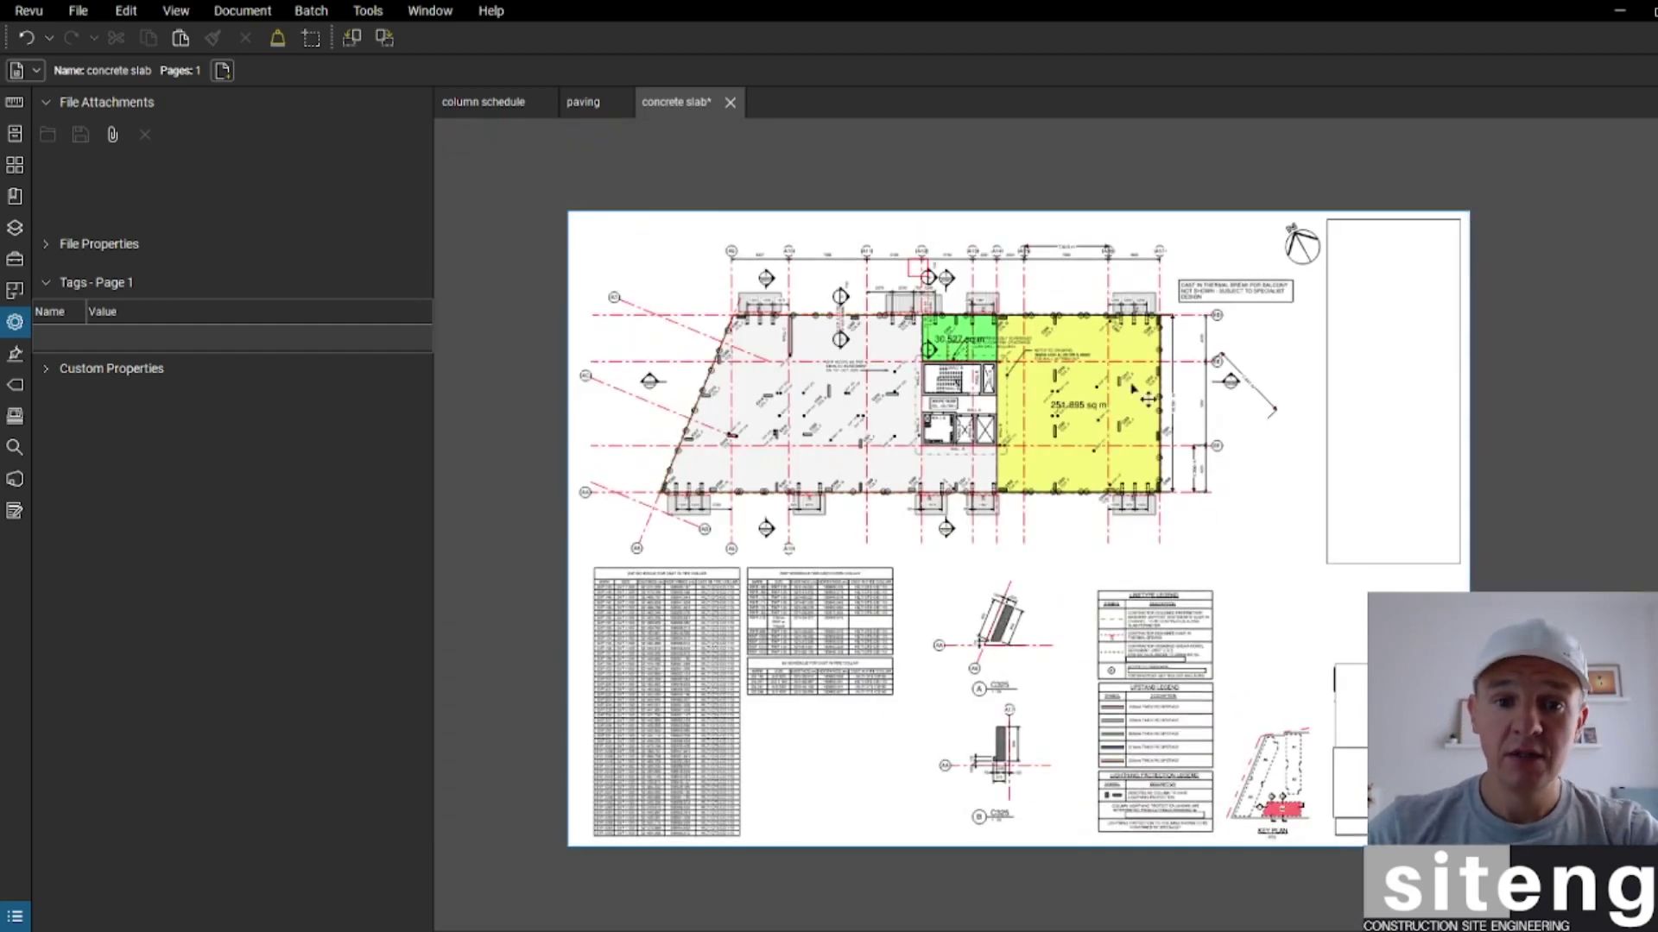
scroll(987, 434, up, 3)
scroll(987, 434, up, 2)
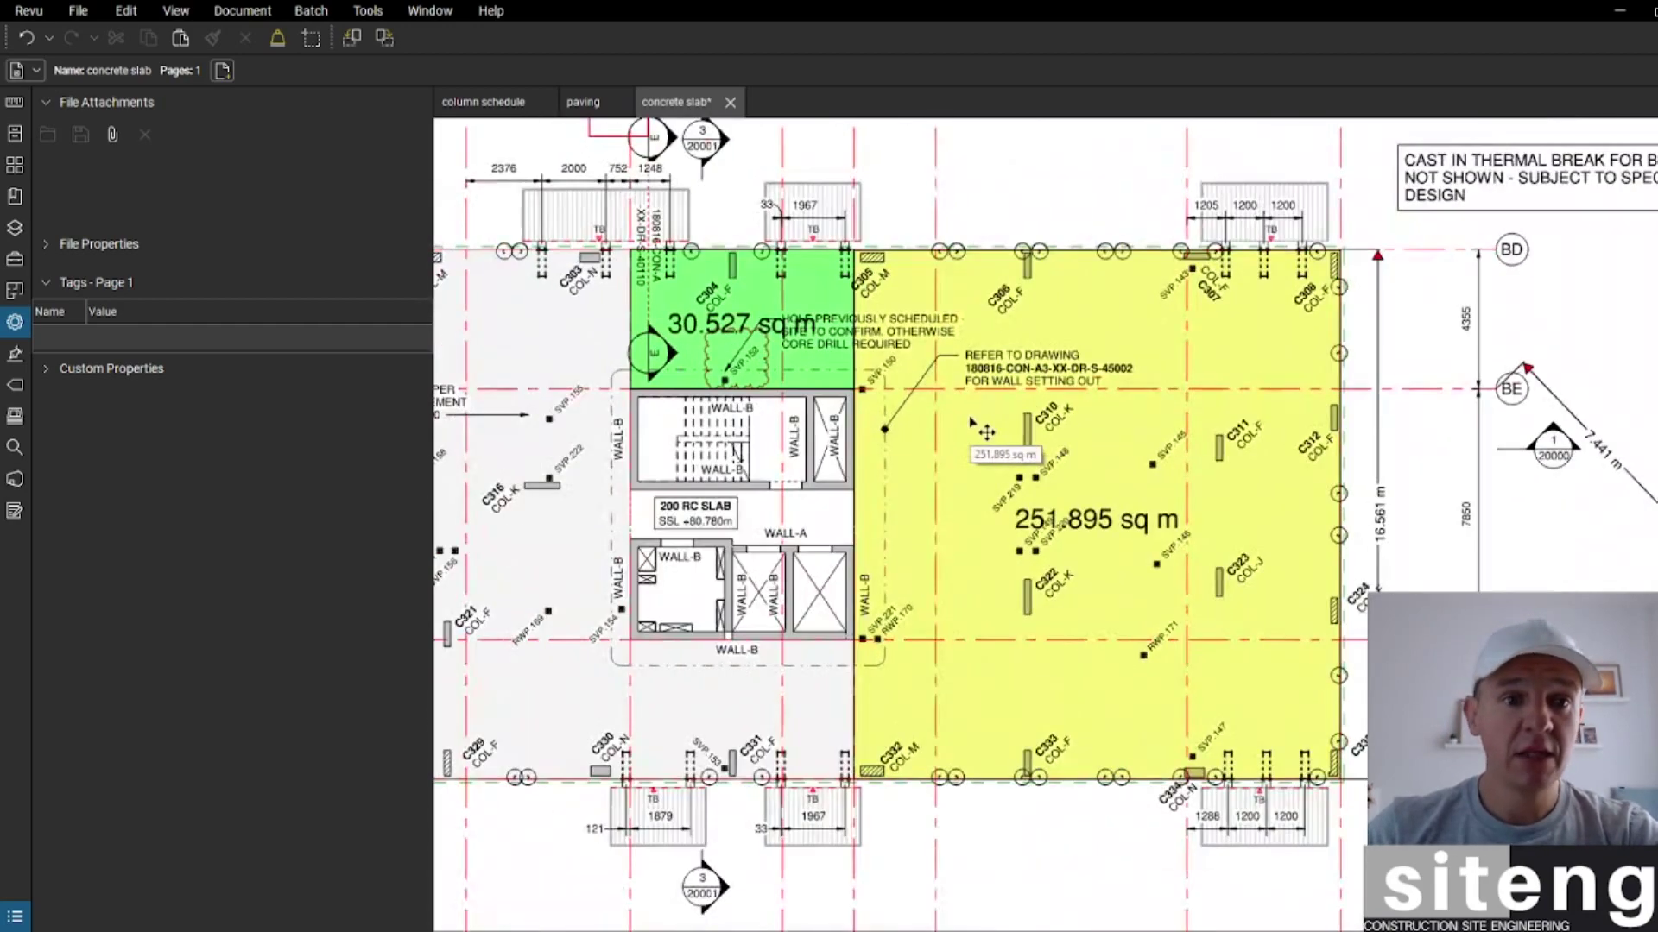
Step: Switch to the paving drawing and zoom around the plan
click(575, 105)
scroll(705, 578, up, 5)
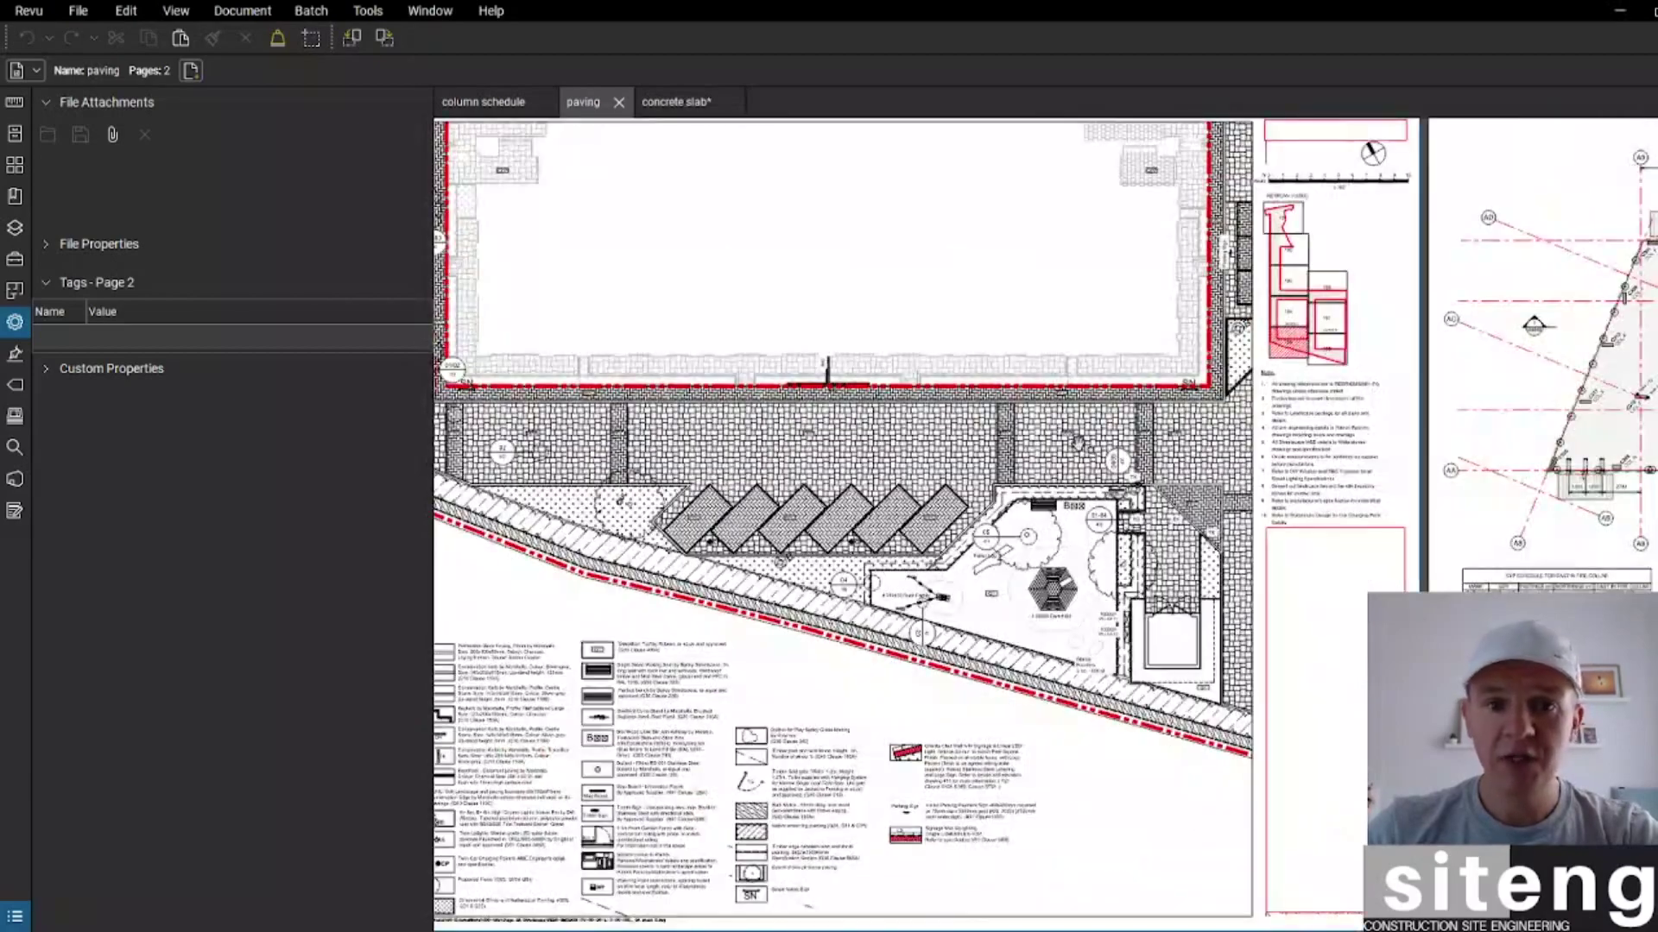
scroll(1075, 453, up, 5)
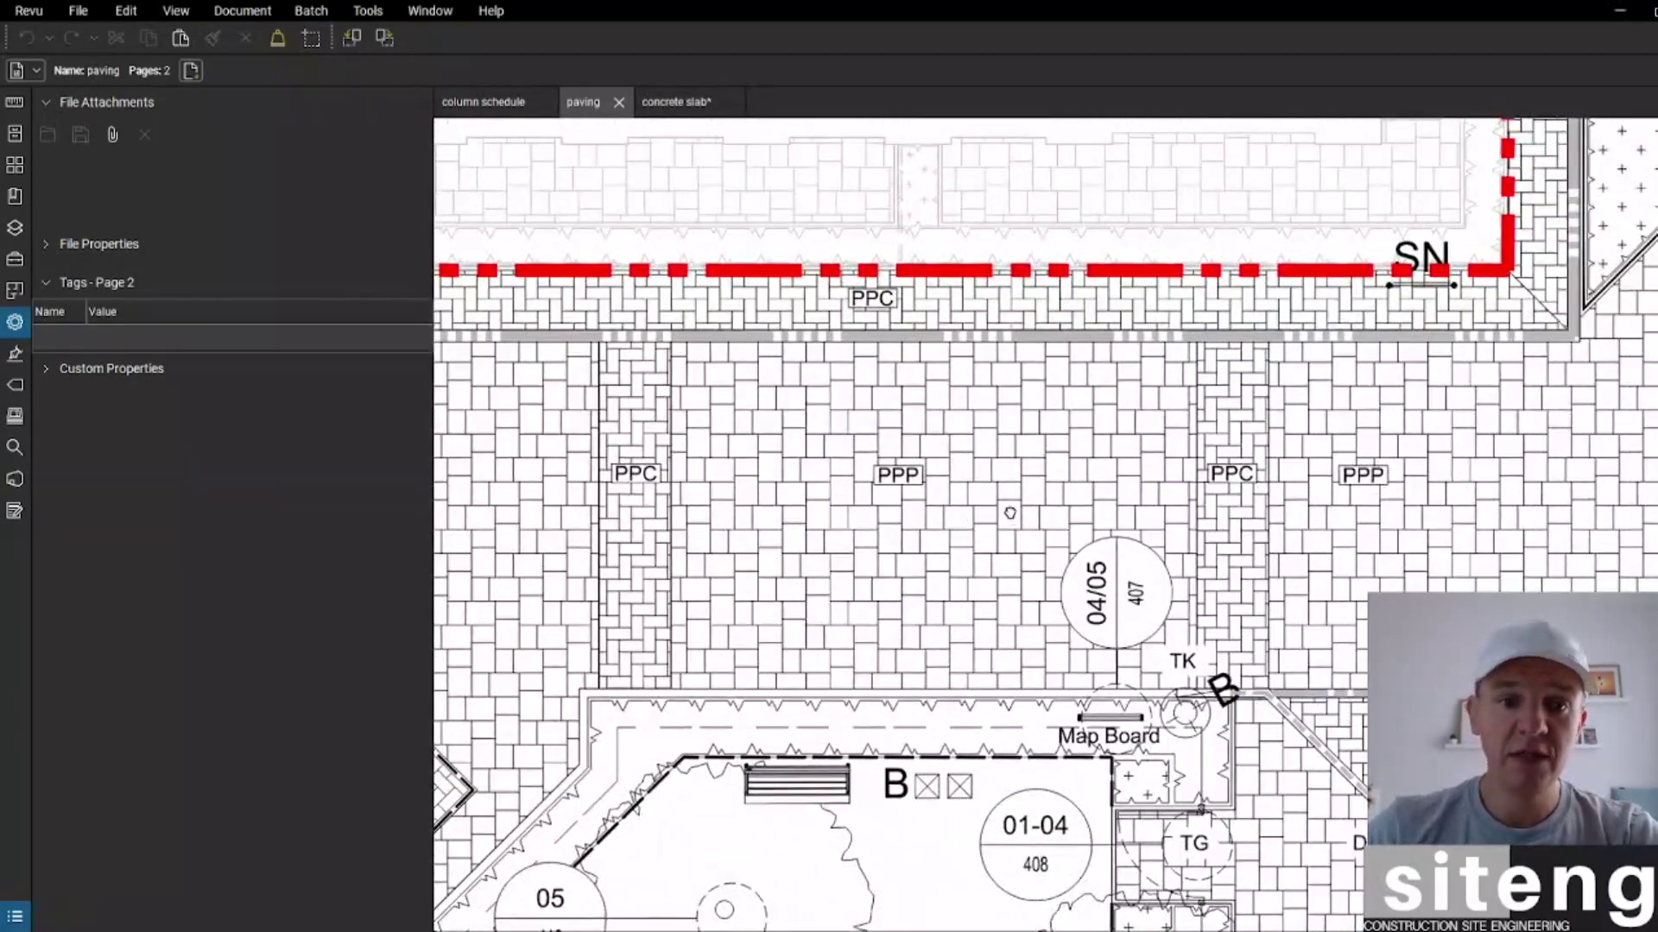
scroll(950, 518, up, 3)
scroll(859, 481, down, 5)
scroll(855, 482, up, 3)
scroll(855, 482, down, 3)
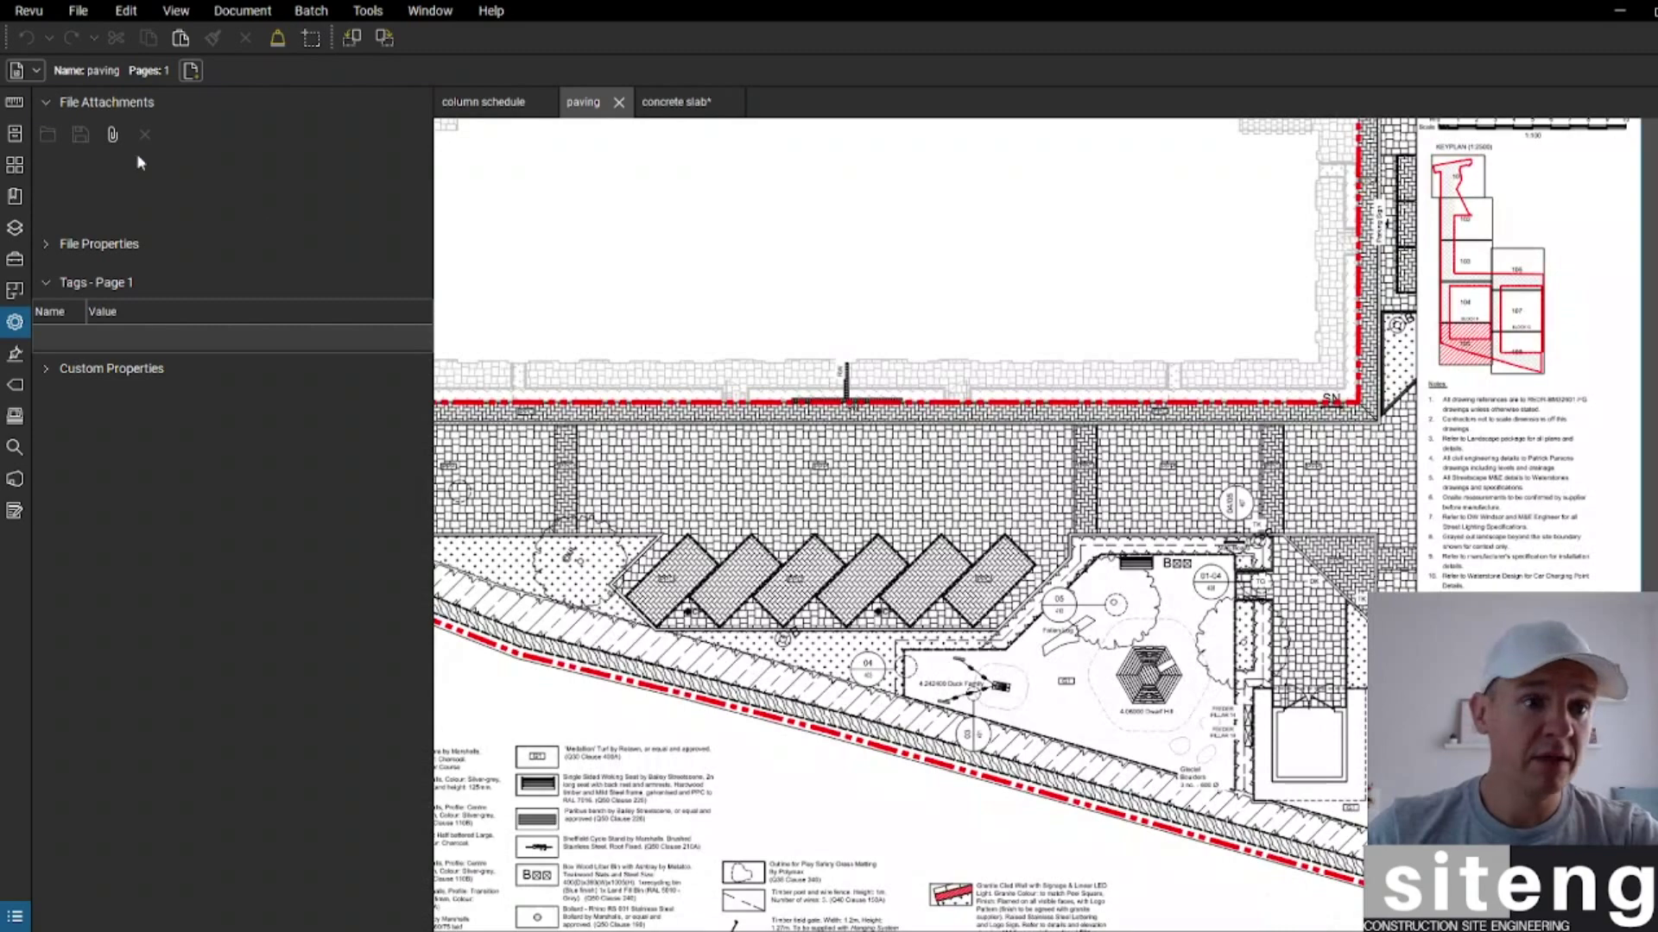
Step: Show the Tool Chest, pan to the paving above the diamonds and ready the length tool
click(15, 259)
scroll(833, 546, down, 3)
scroll(833, 547, up, 5)
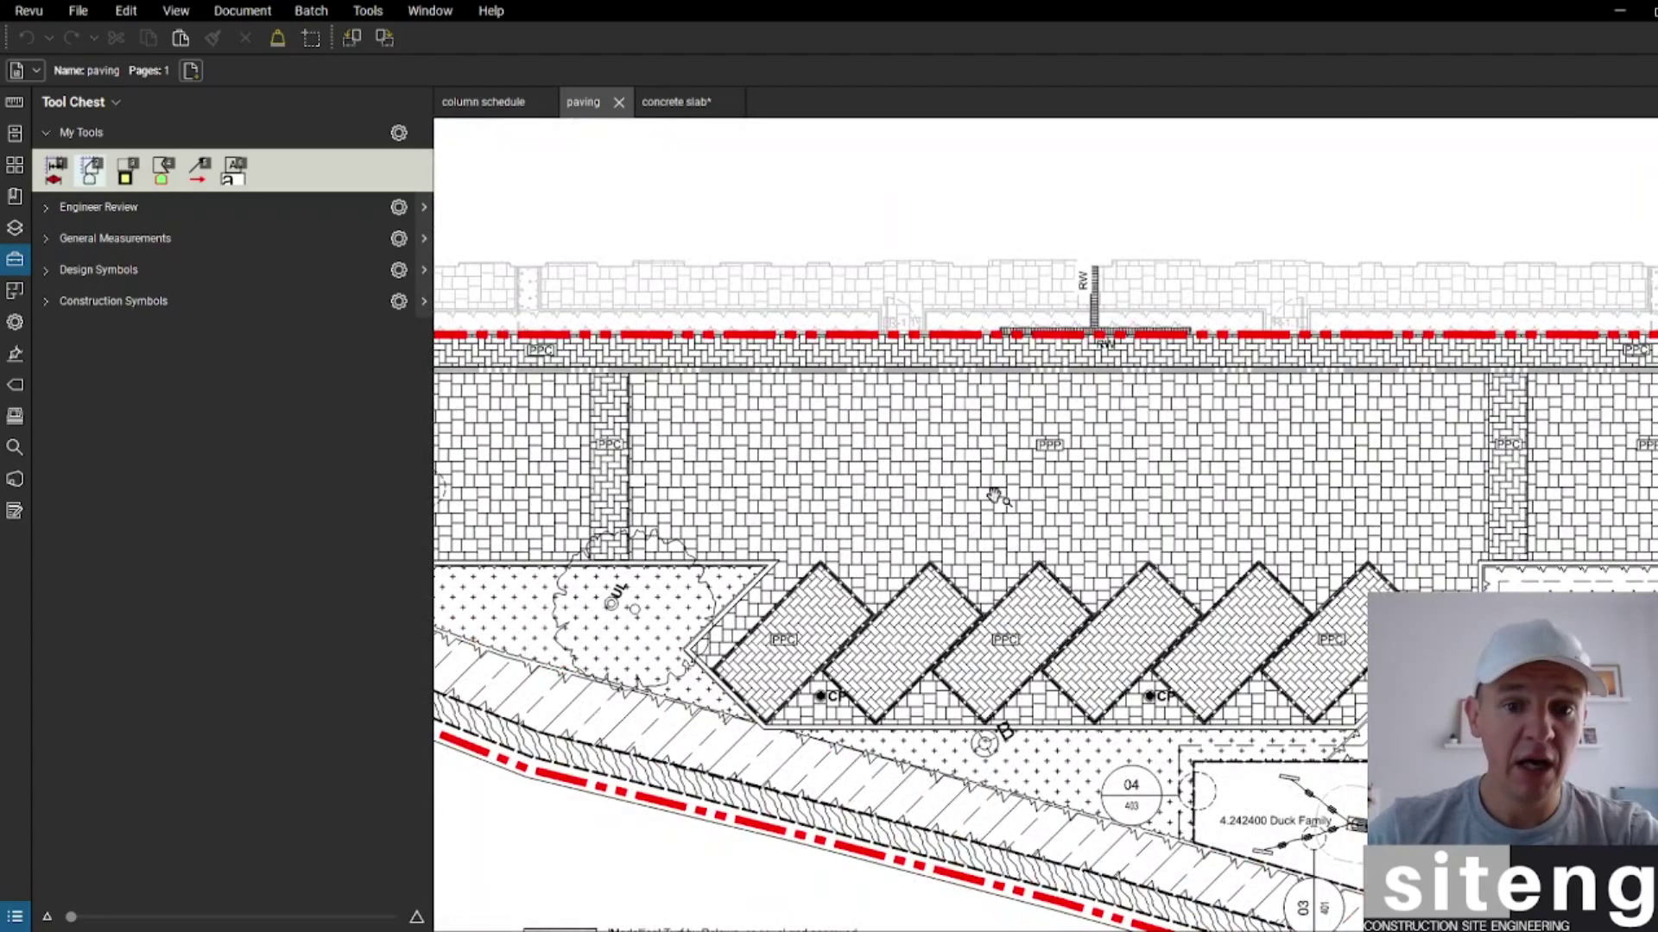
scroll(998, 497, down, 3)
scroll(1075, 464, up, 4)
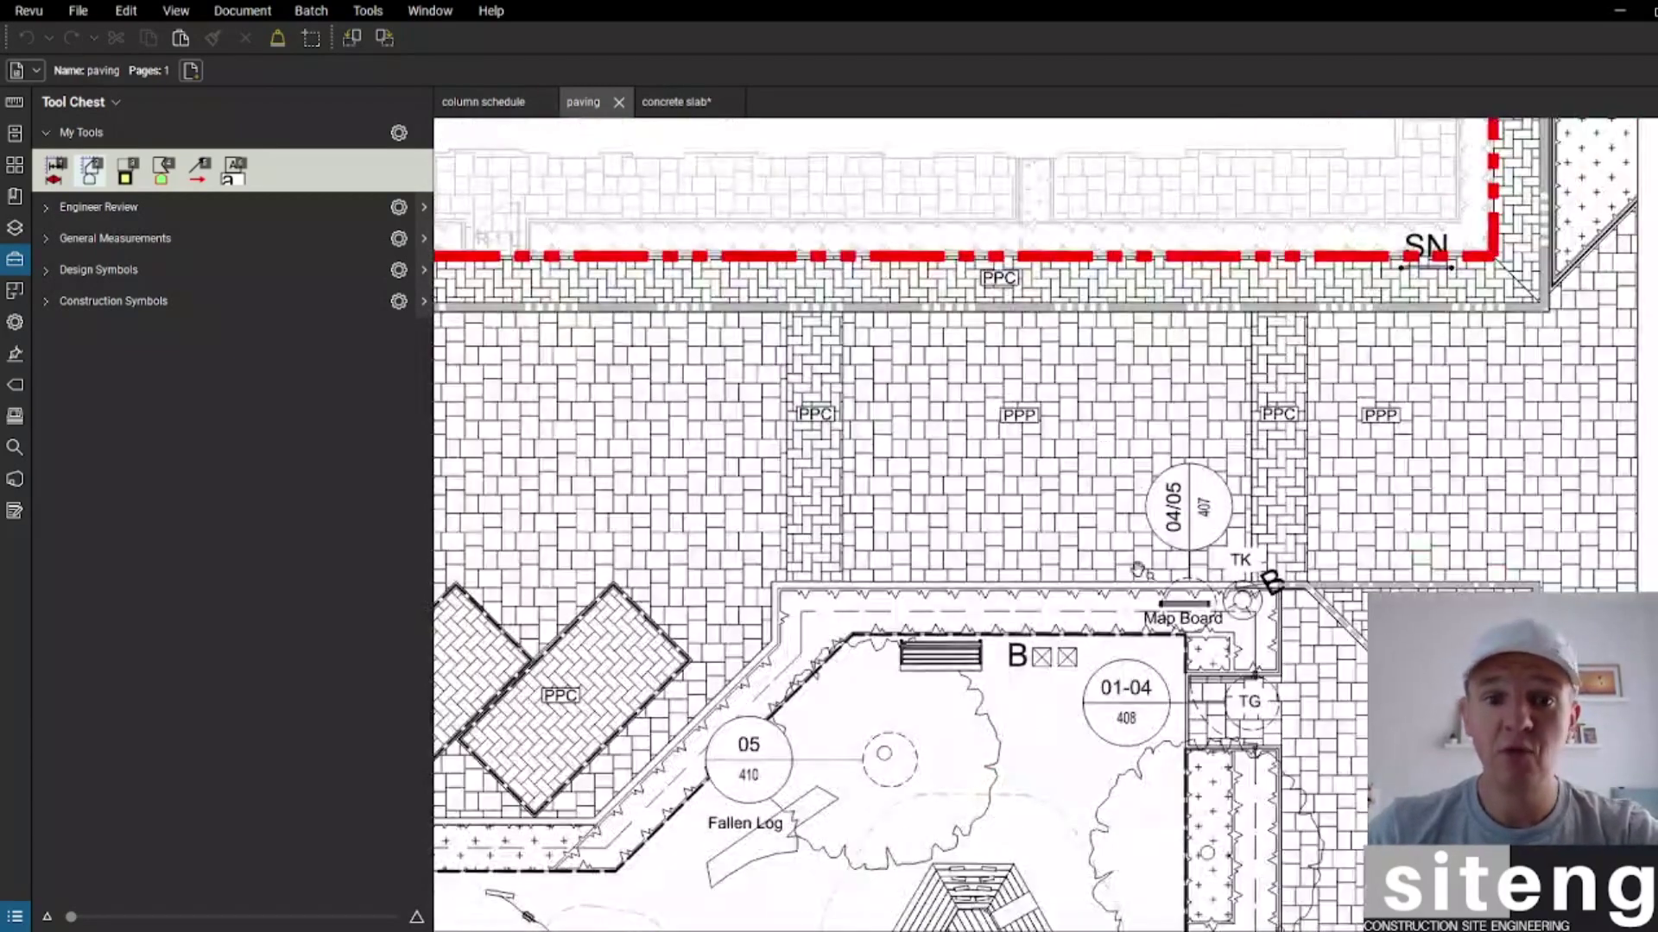
scroll(957, 464, down, 5)
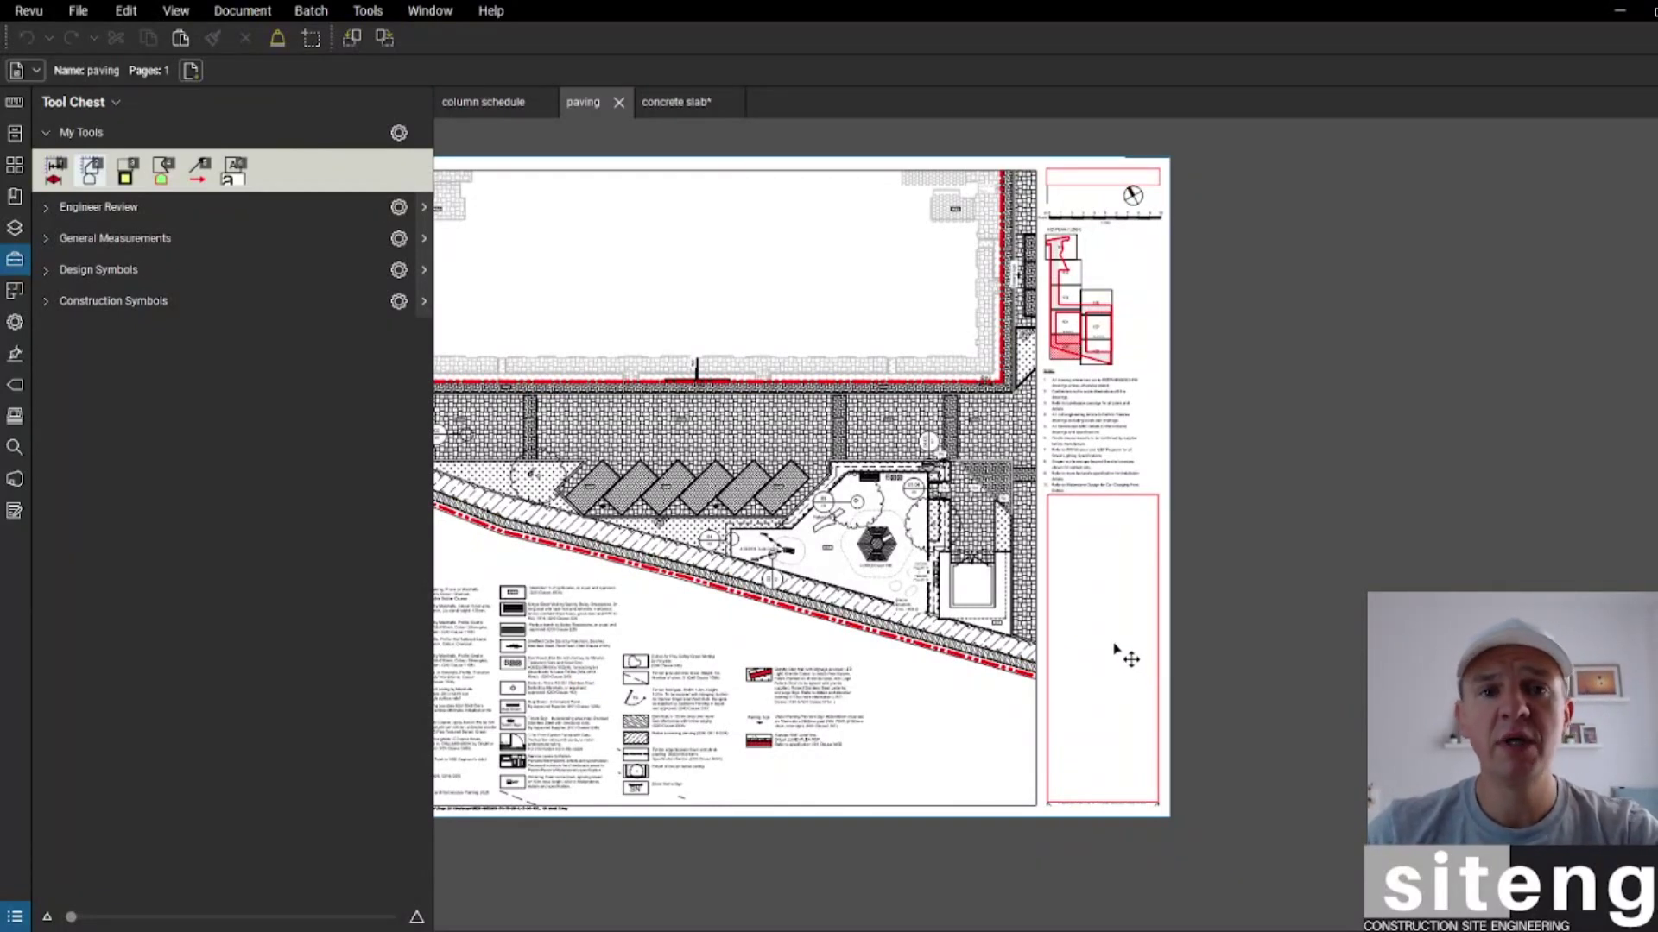
scroll(1114, 649, down, 1)
scroll(937, 534, up, 5)
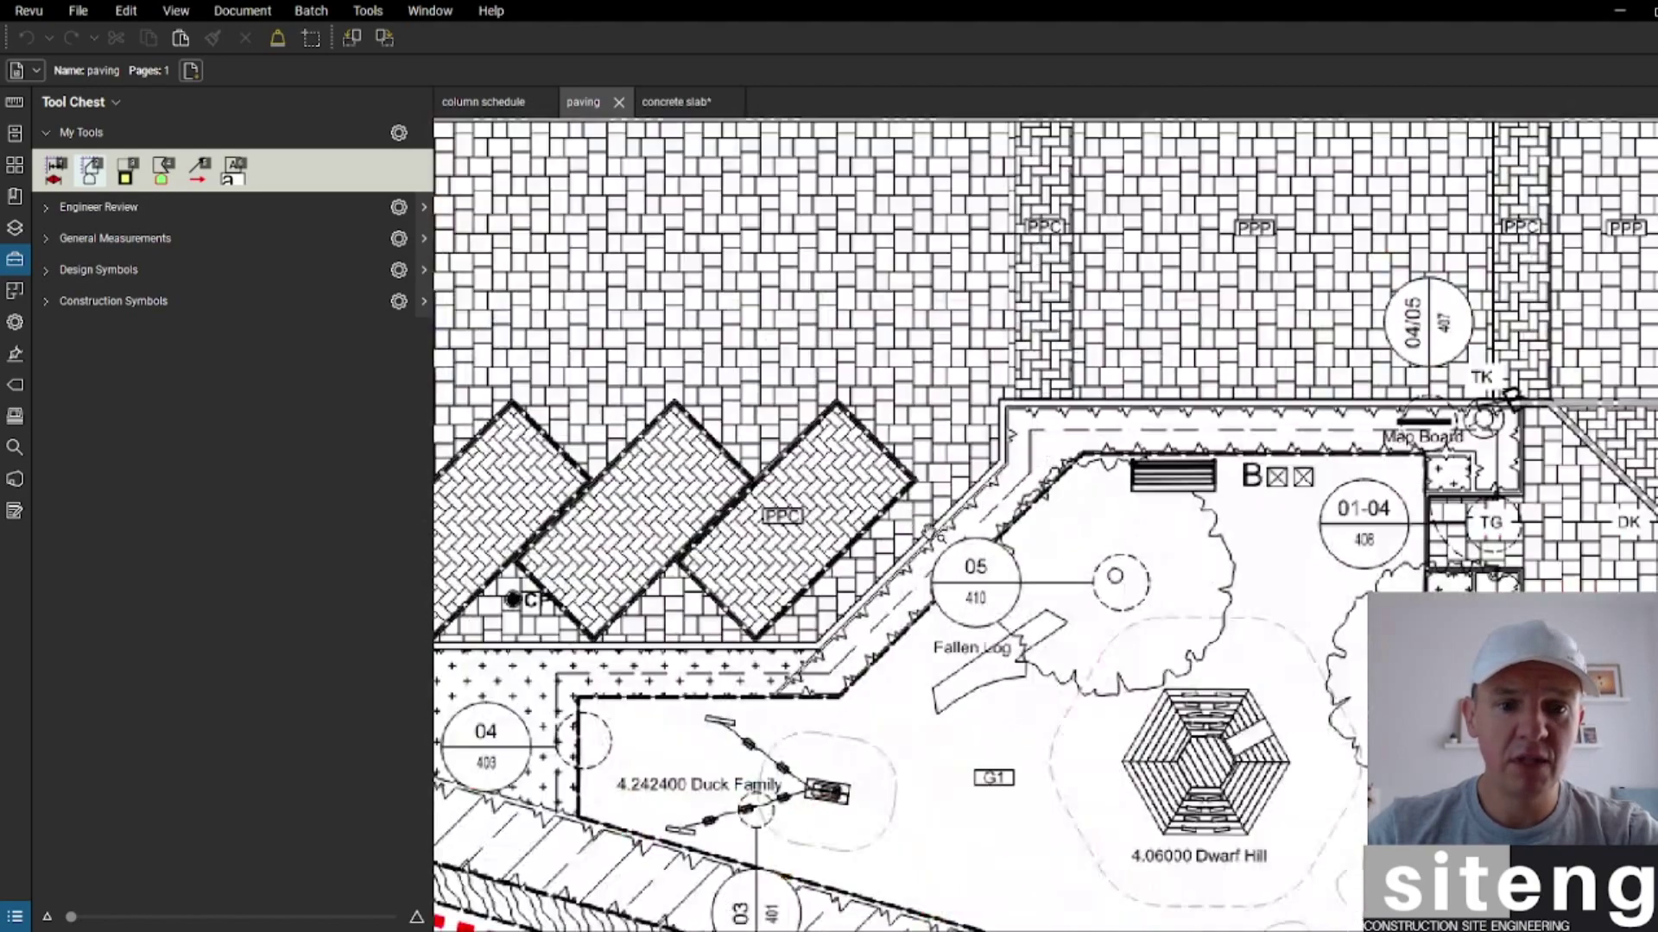
scroll(931, 532, down, 2)
scroll(931, 533, up, 2)
scroll(930, 533, down, 2)
drag(678, 479, 937, 615)
scroll(938, 614, up, 3)
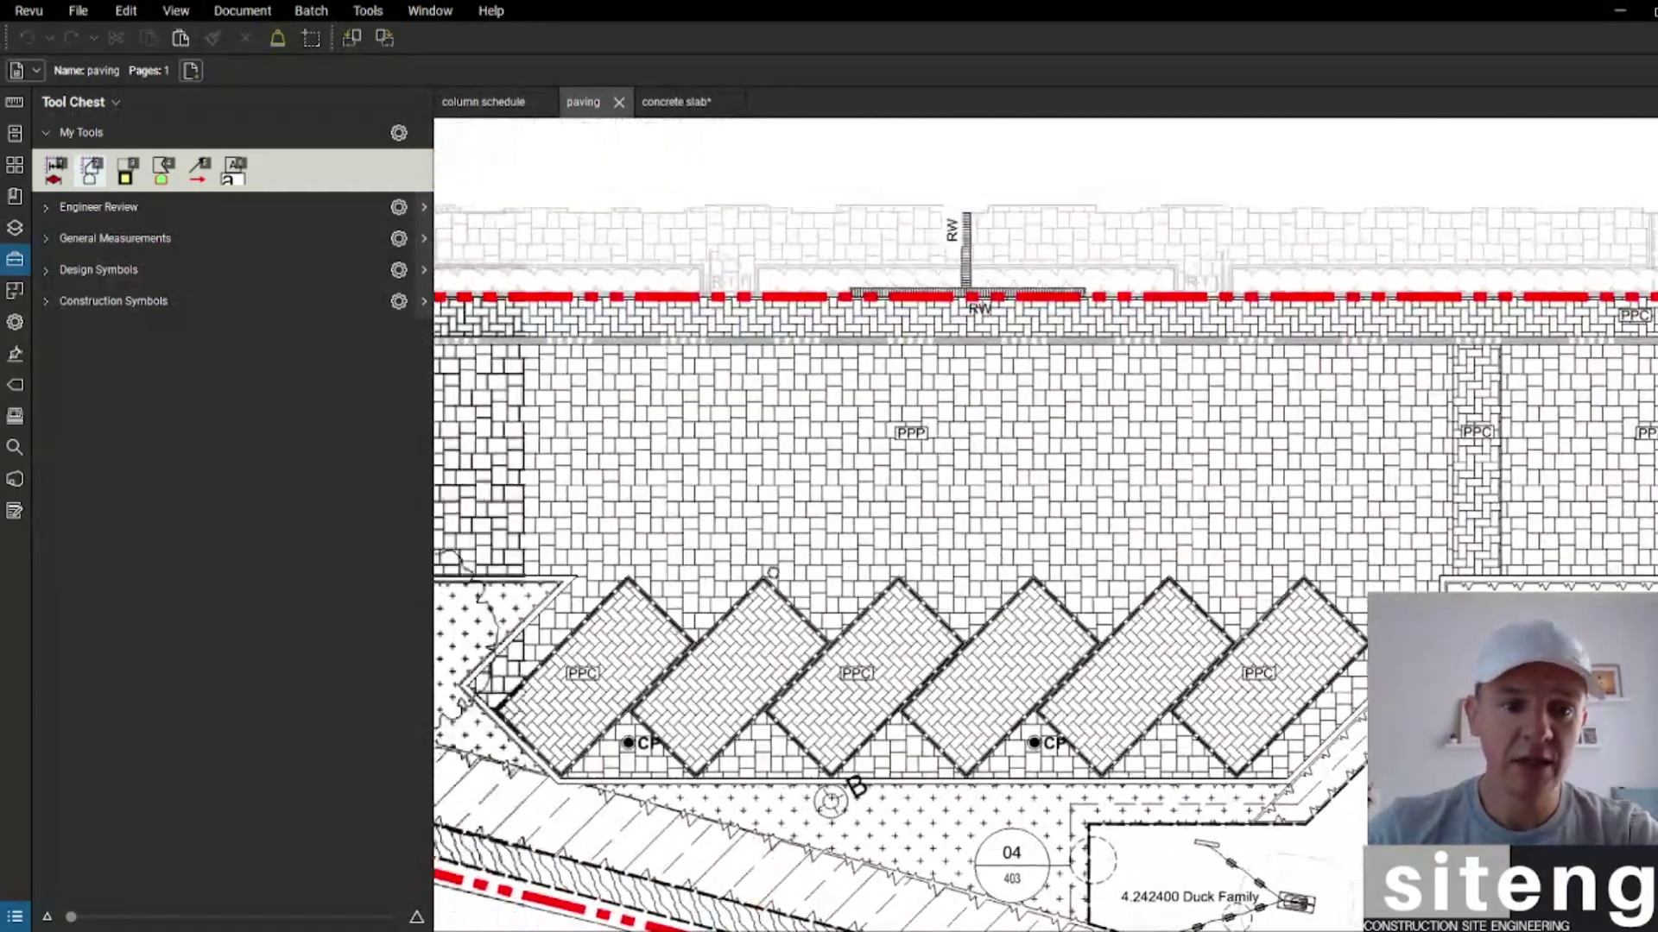
key(shift+alt+l)
Step: Measure a check length along the herringbone diamond's edge from its top corner
scroll(931, 661, up, 2)
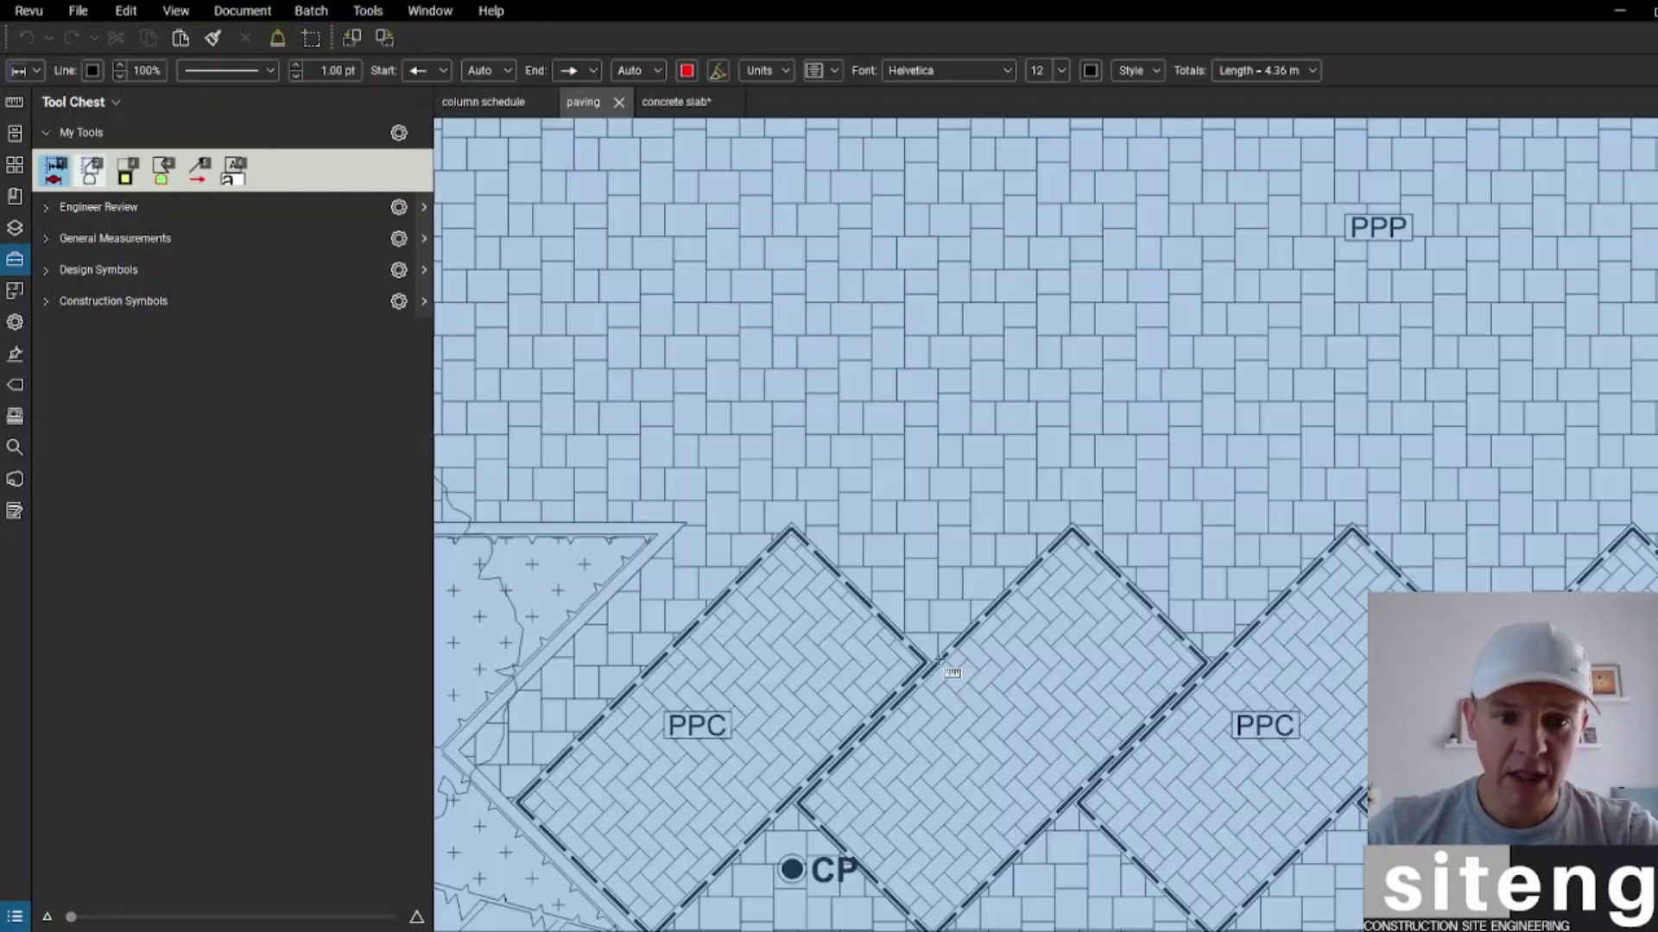
click(929, 659)
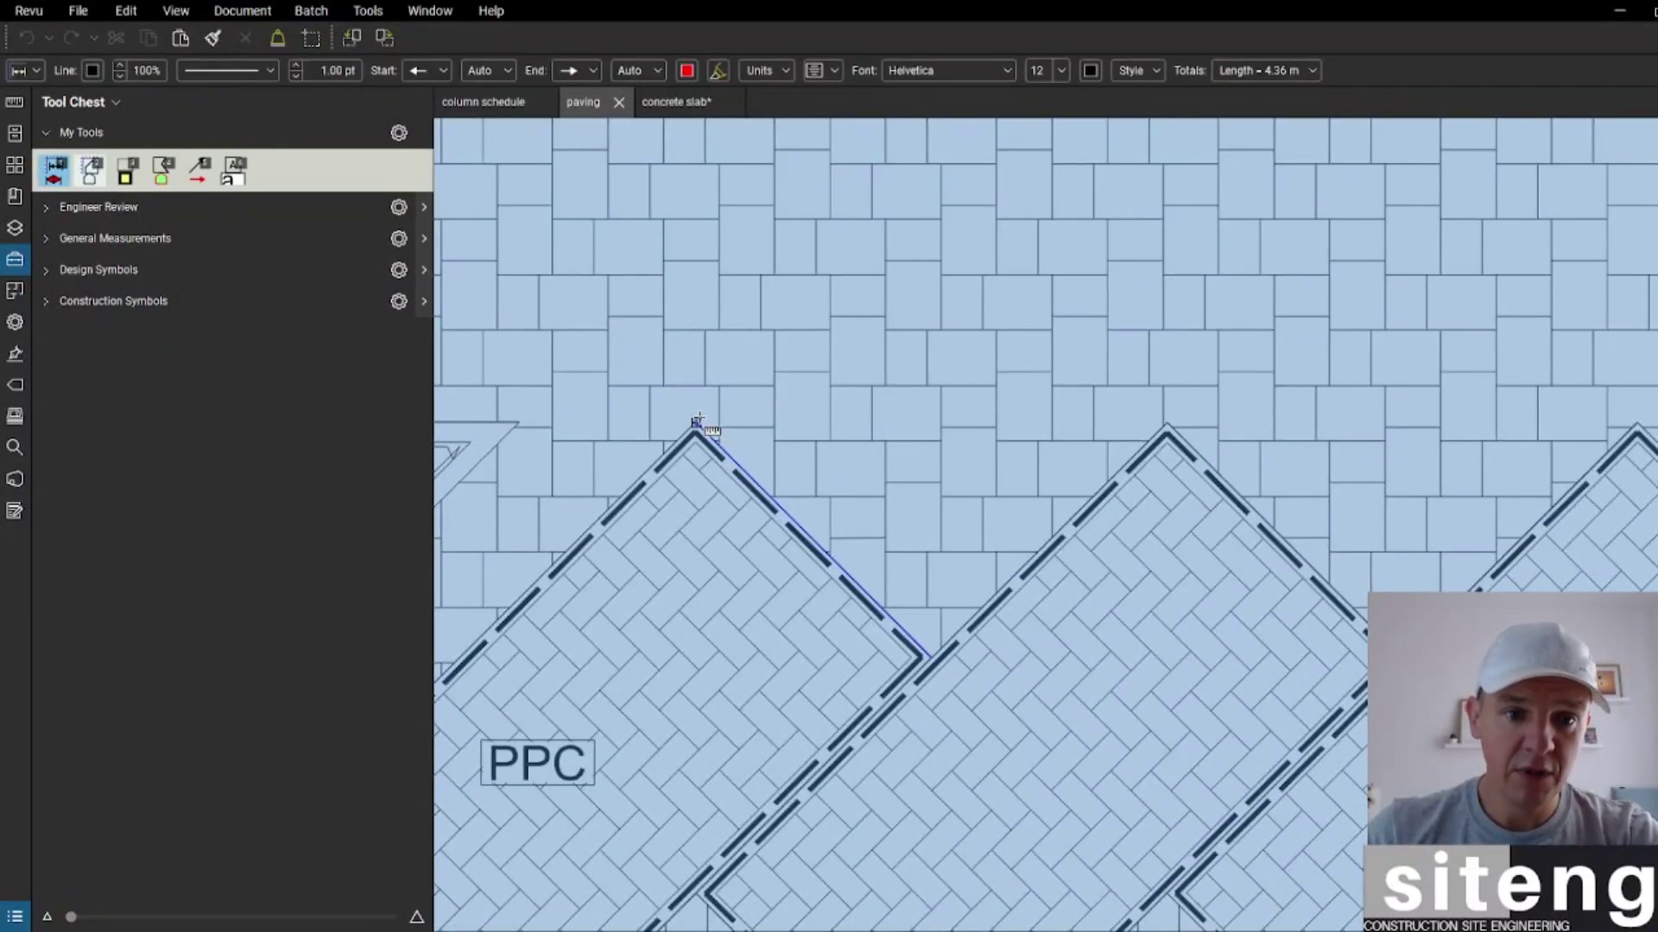
click(697, 421)
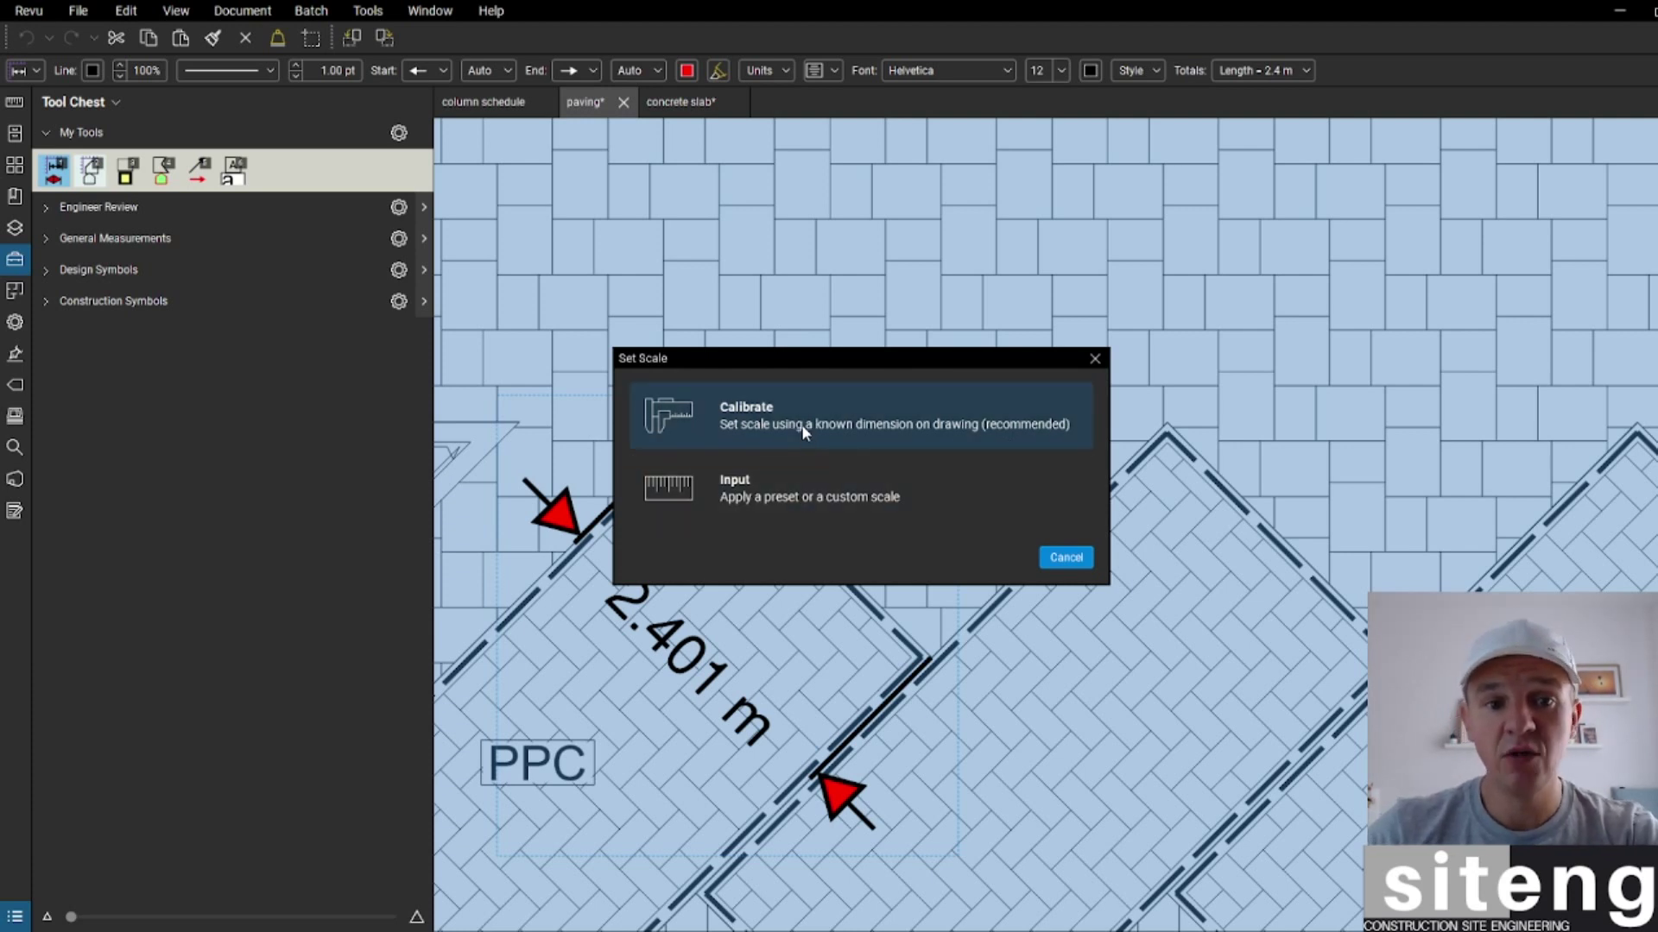
Step: Set the page scale to the 1:100 preset so the check length reads 2.40 m
click(808, 492)
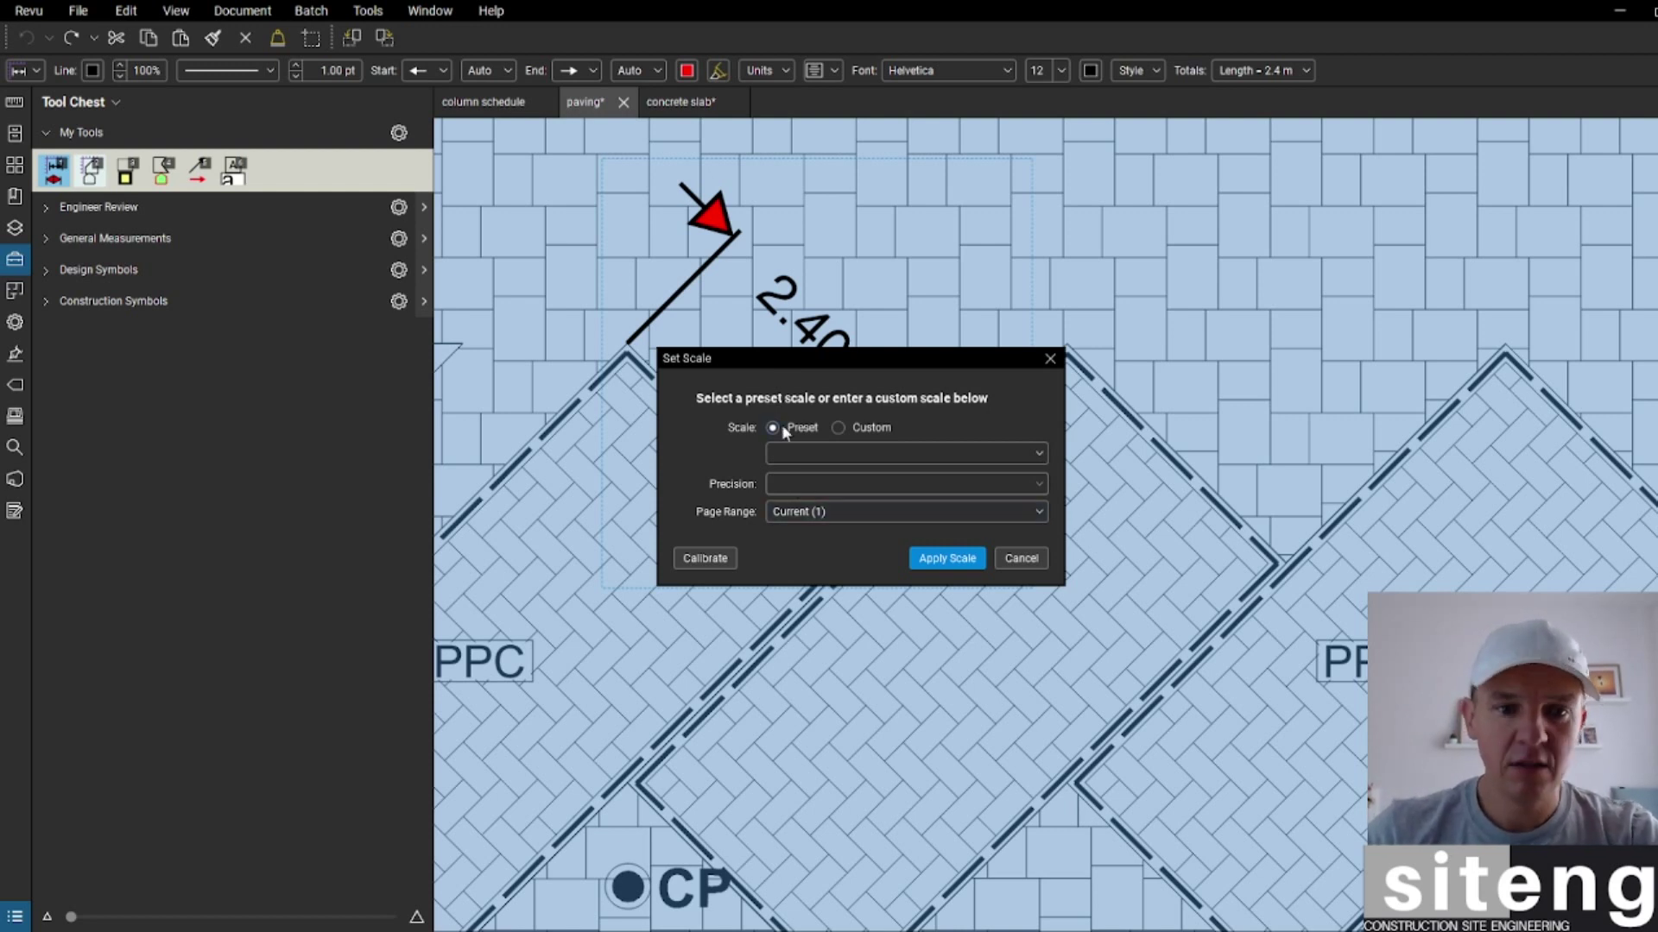
click(798, 452)
scroll(853, 518, down, 5)
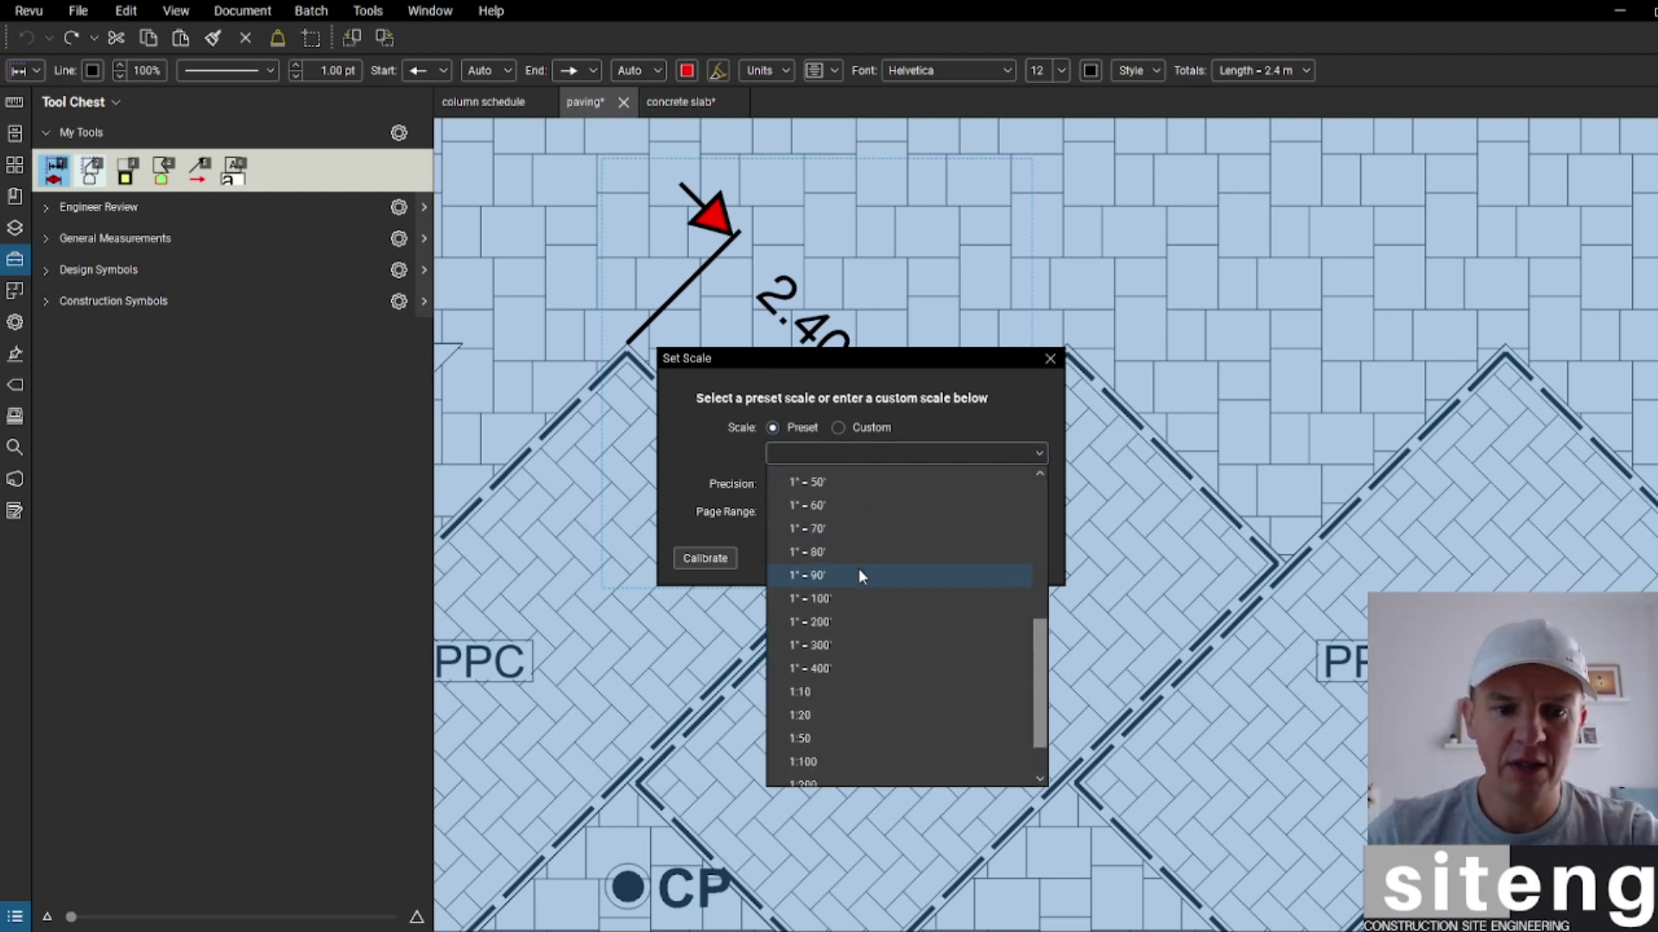
click(820, 704)
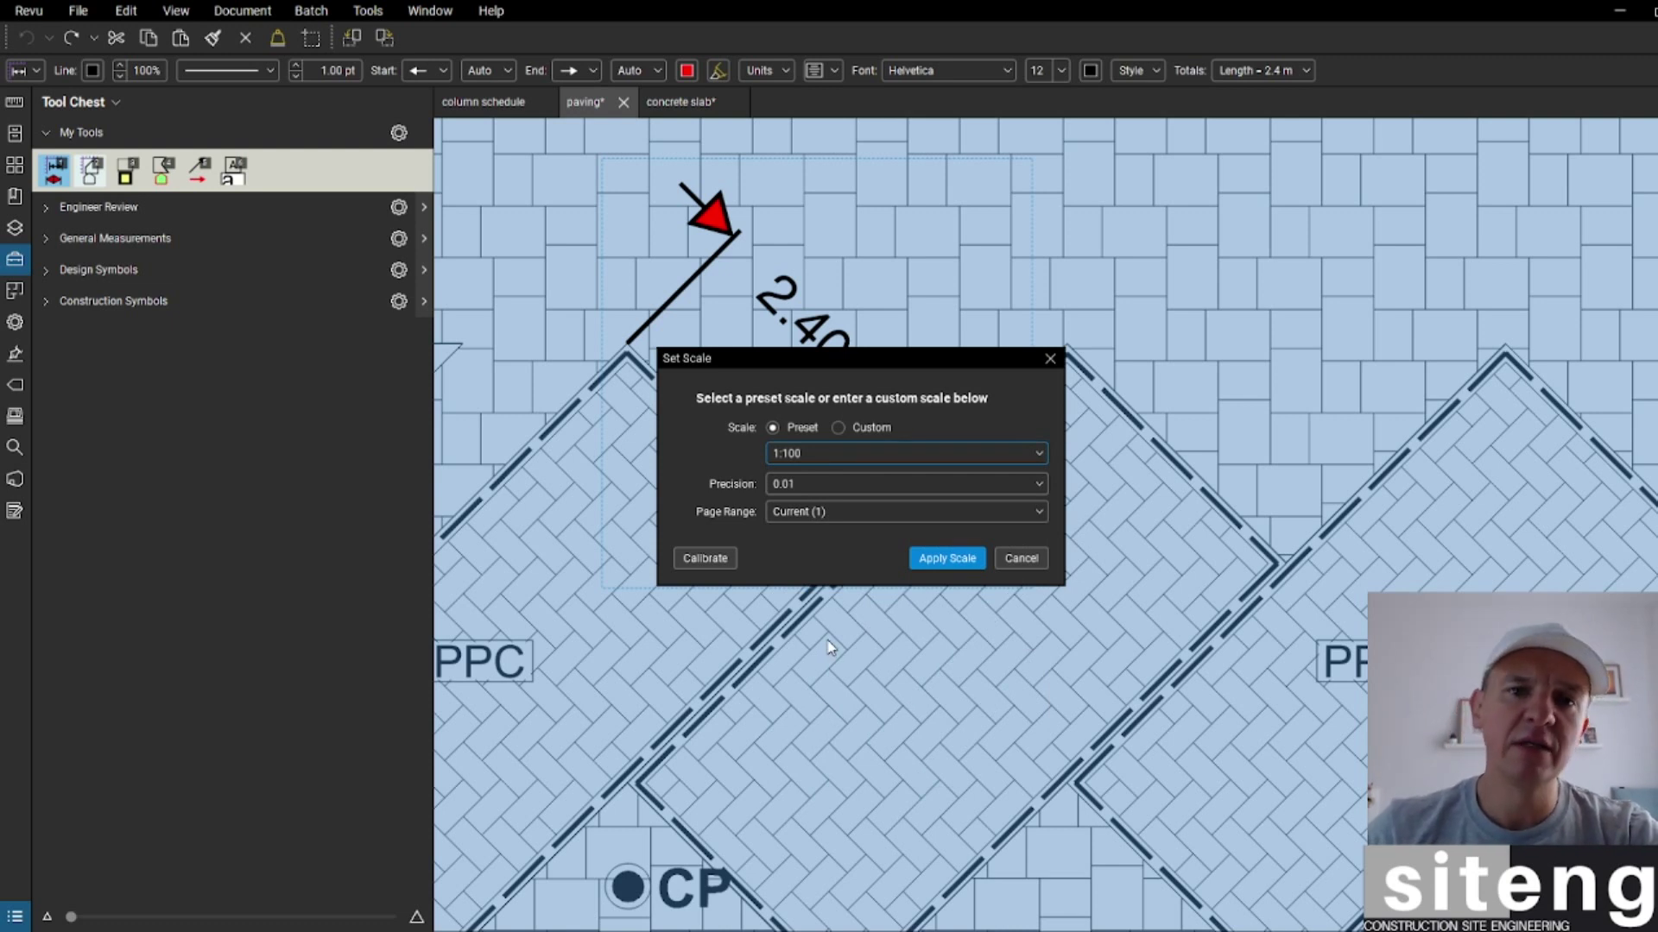
click(928, 559)
scroll(931, 549, down, 3)
scroll(915, 438, up, 5)
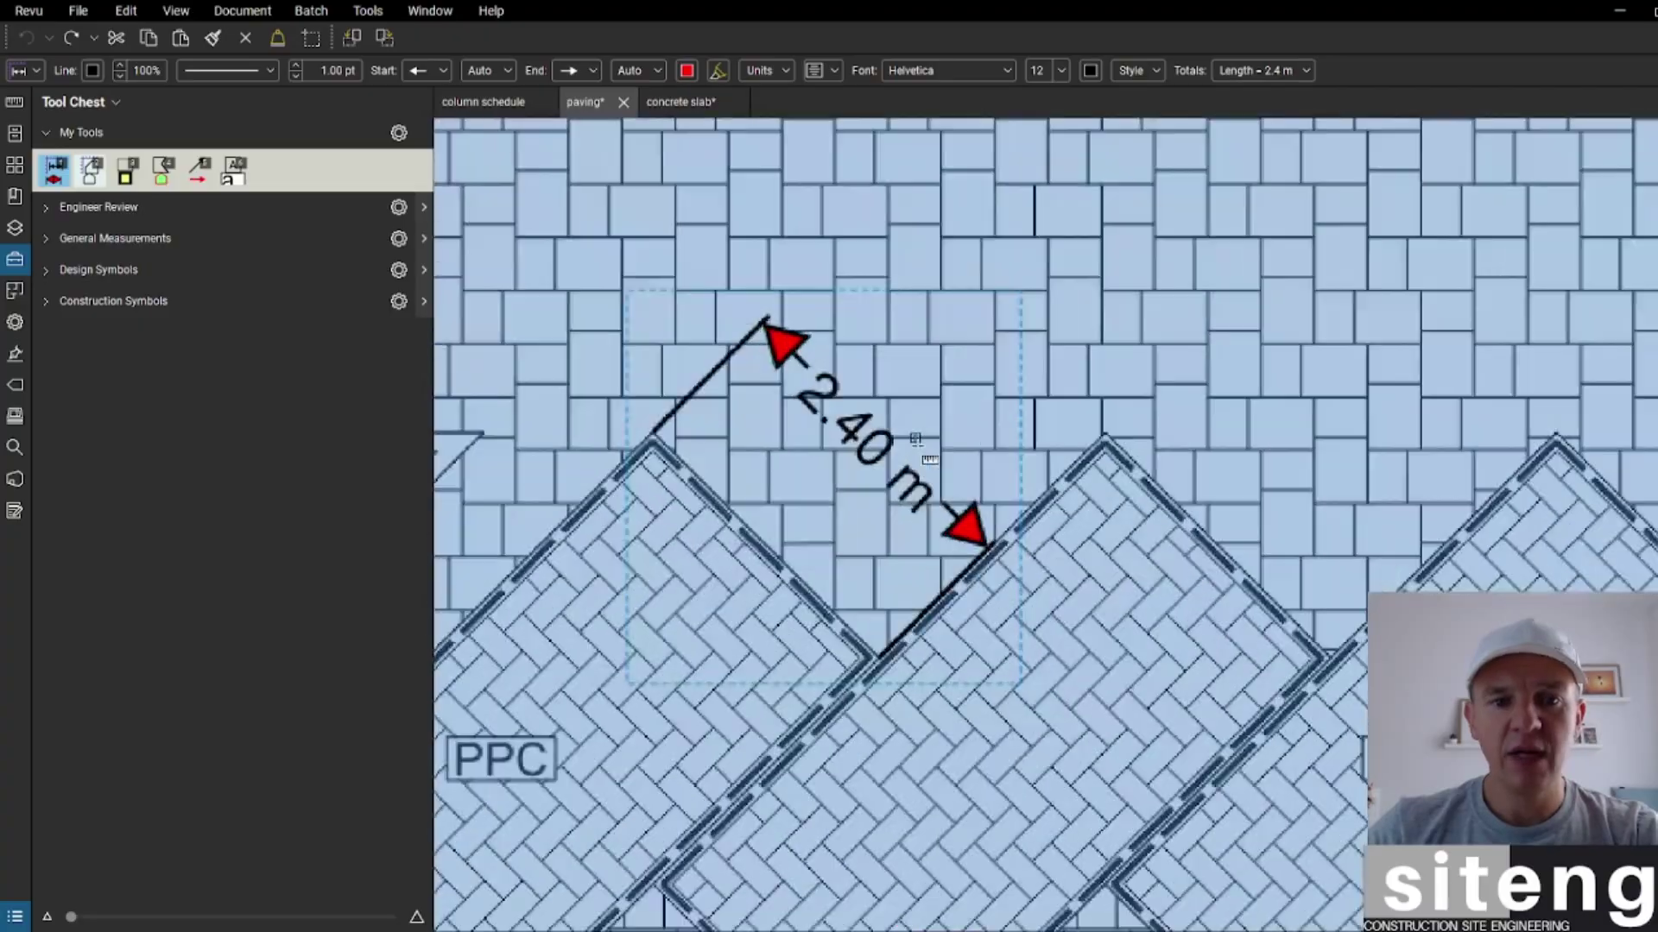
key(Escape)
scroll(915, 439, down, 8)
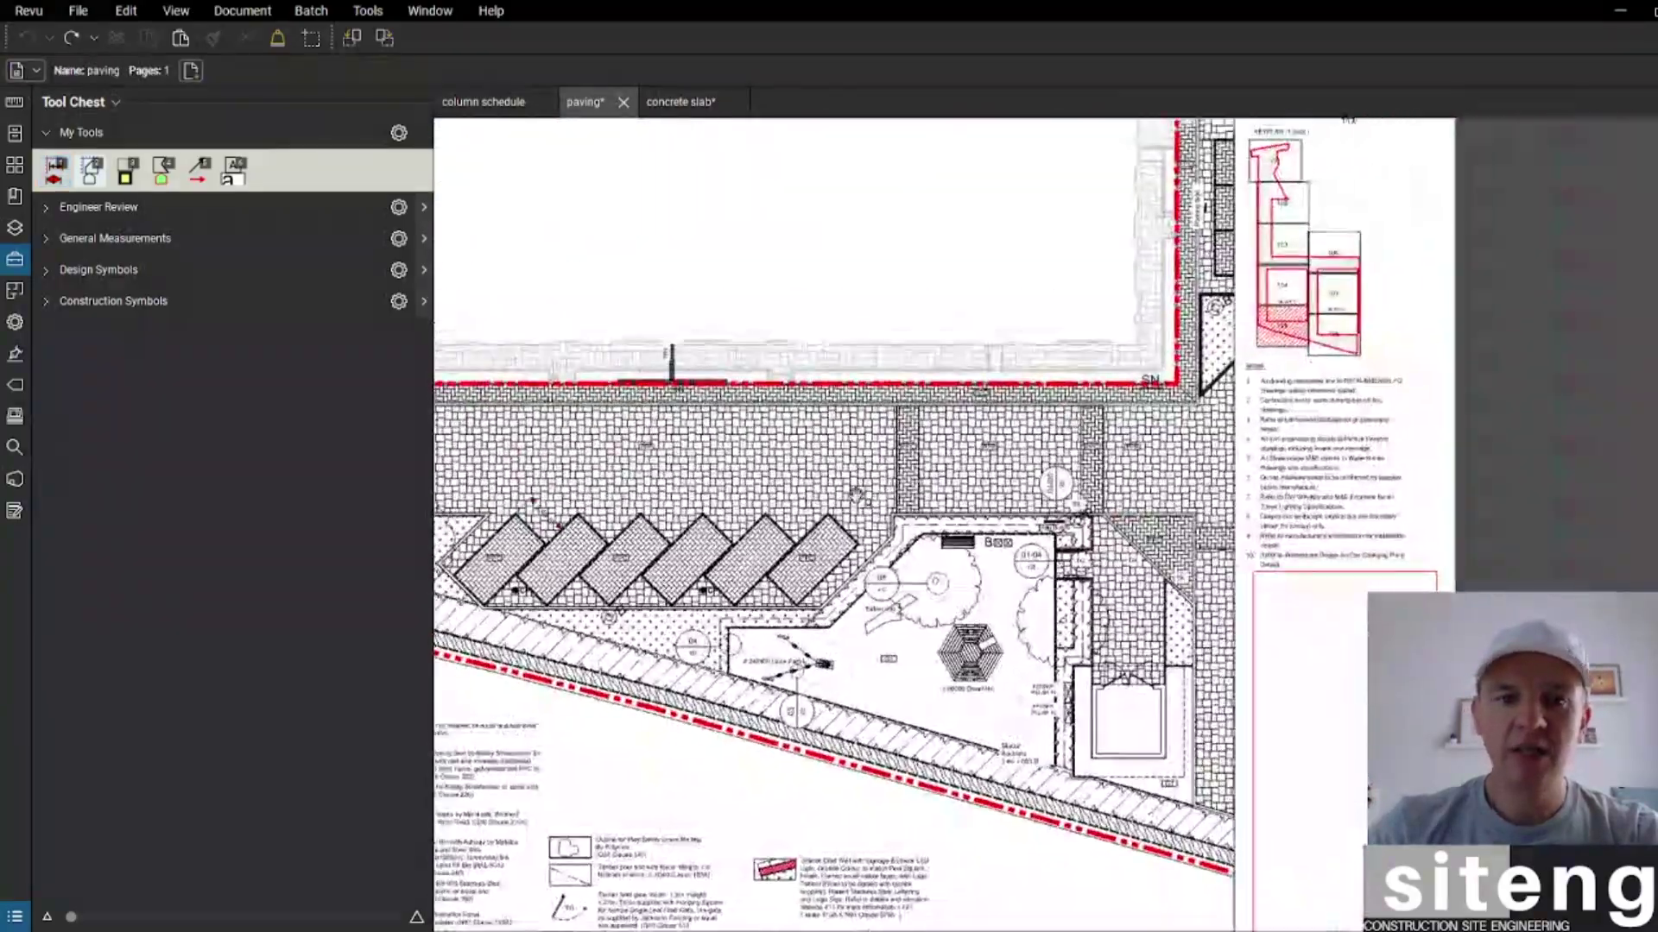
Step: Outline the four corners of the PPP paving bay between the PPC strips as a 50.73 sq m area
scroll(857, 495, up, 5)
scroll(777, 492, down, 4)
scroll(709, 488, up, 3)
scroll(709, 488, up, 4)
scroll(723, 335, up, 2)
key(shift+alt+a)
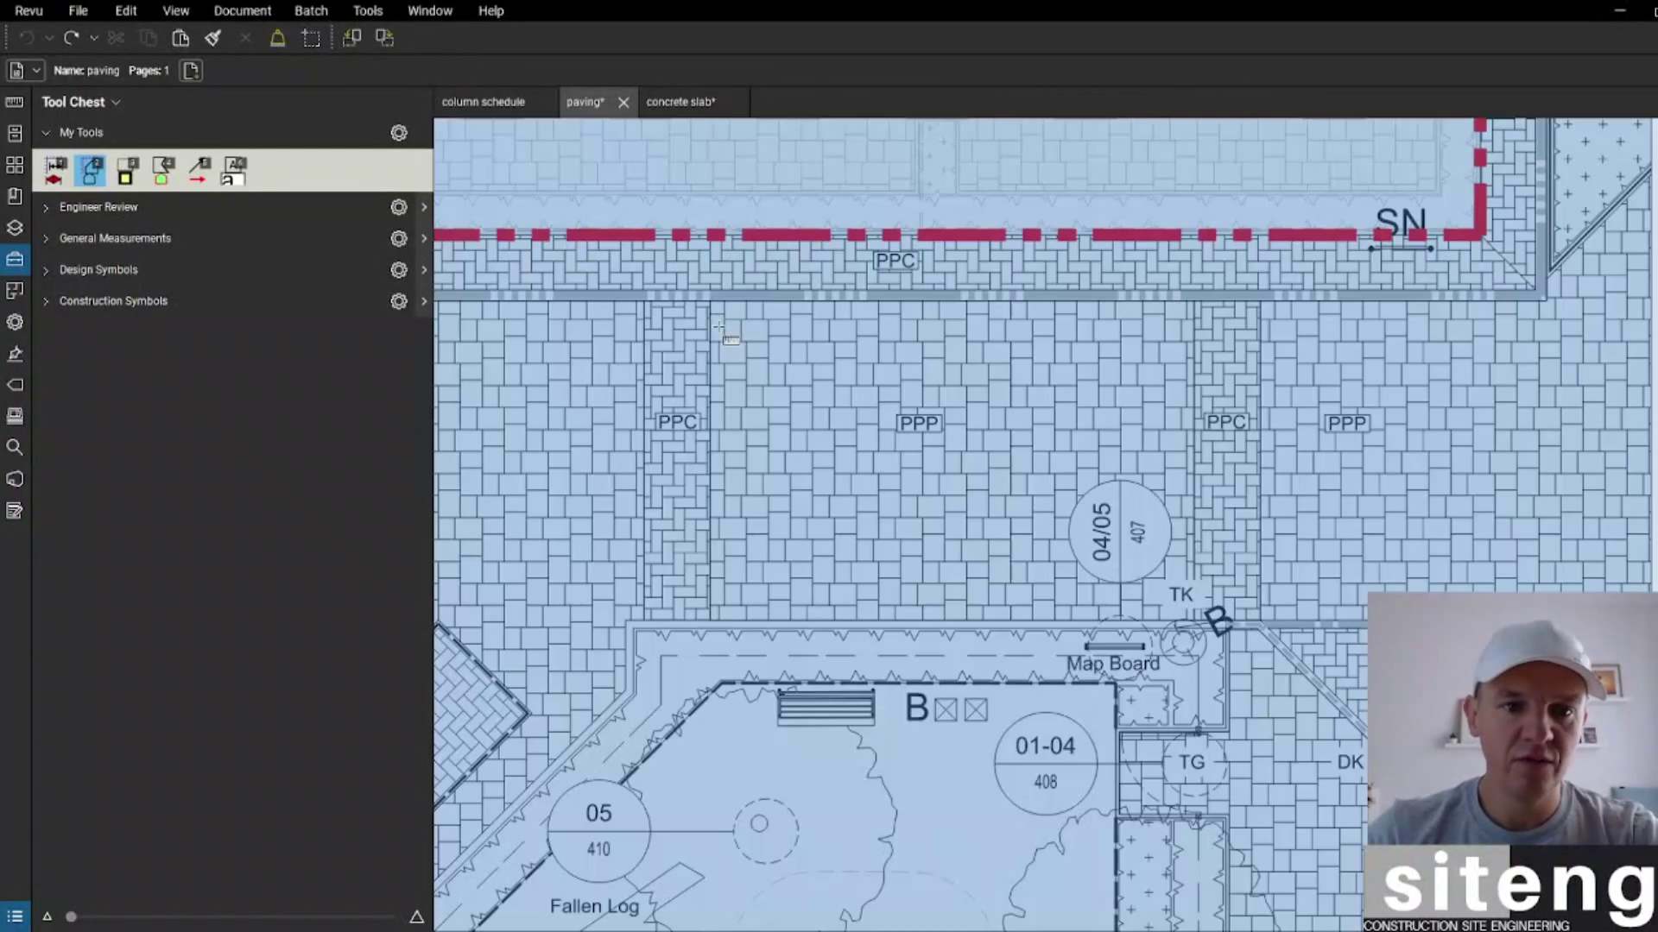
scroll(724, 335, up, 2)
click(709, 304)
scroll(1203, 374, down, 3)
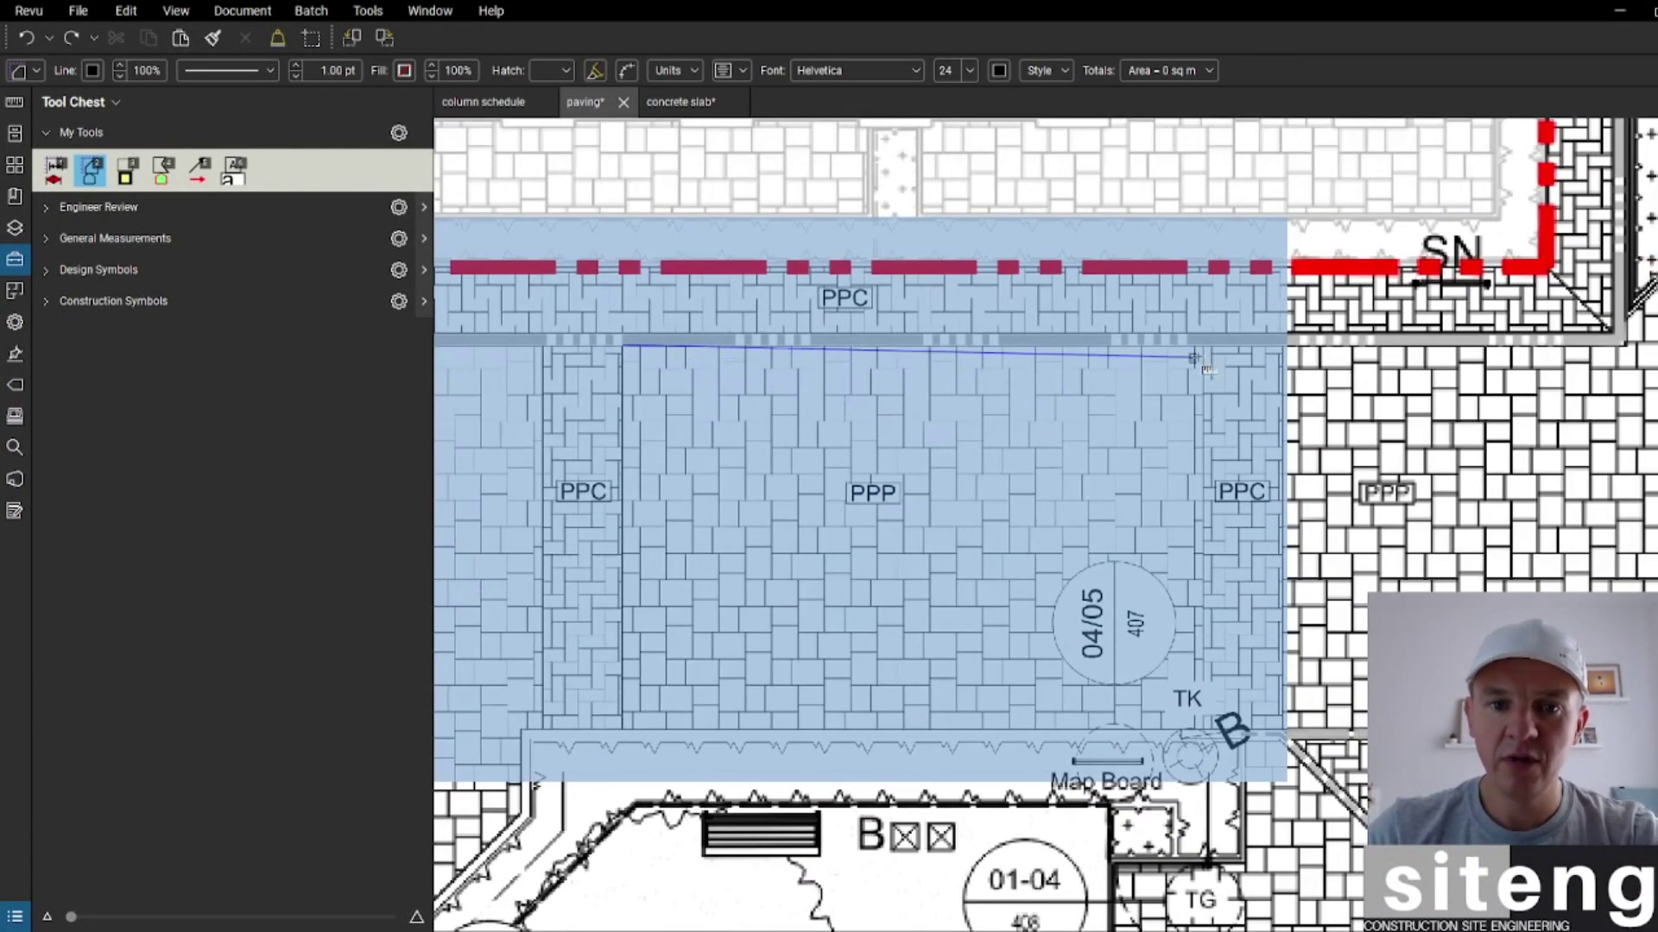
scroll(1195, 378, up, 3)
click(1208, 342)
scroll(1177, 665, down, 3)
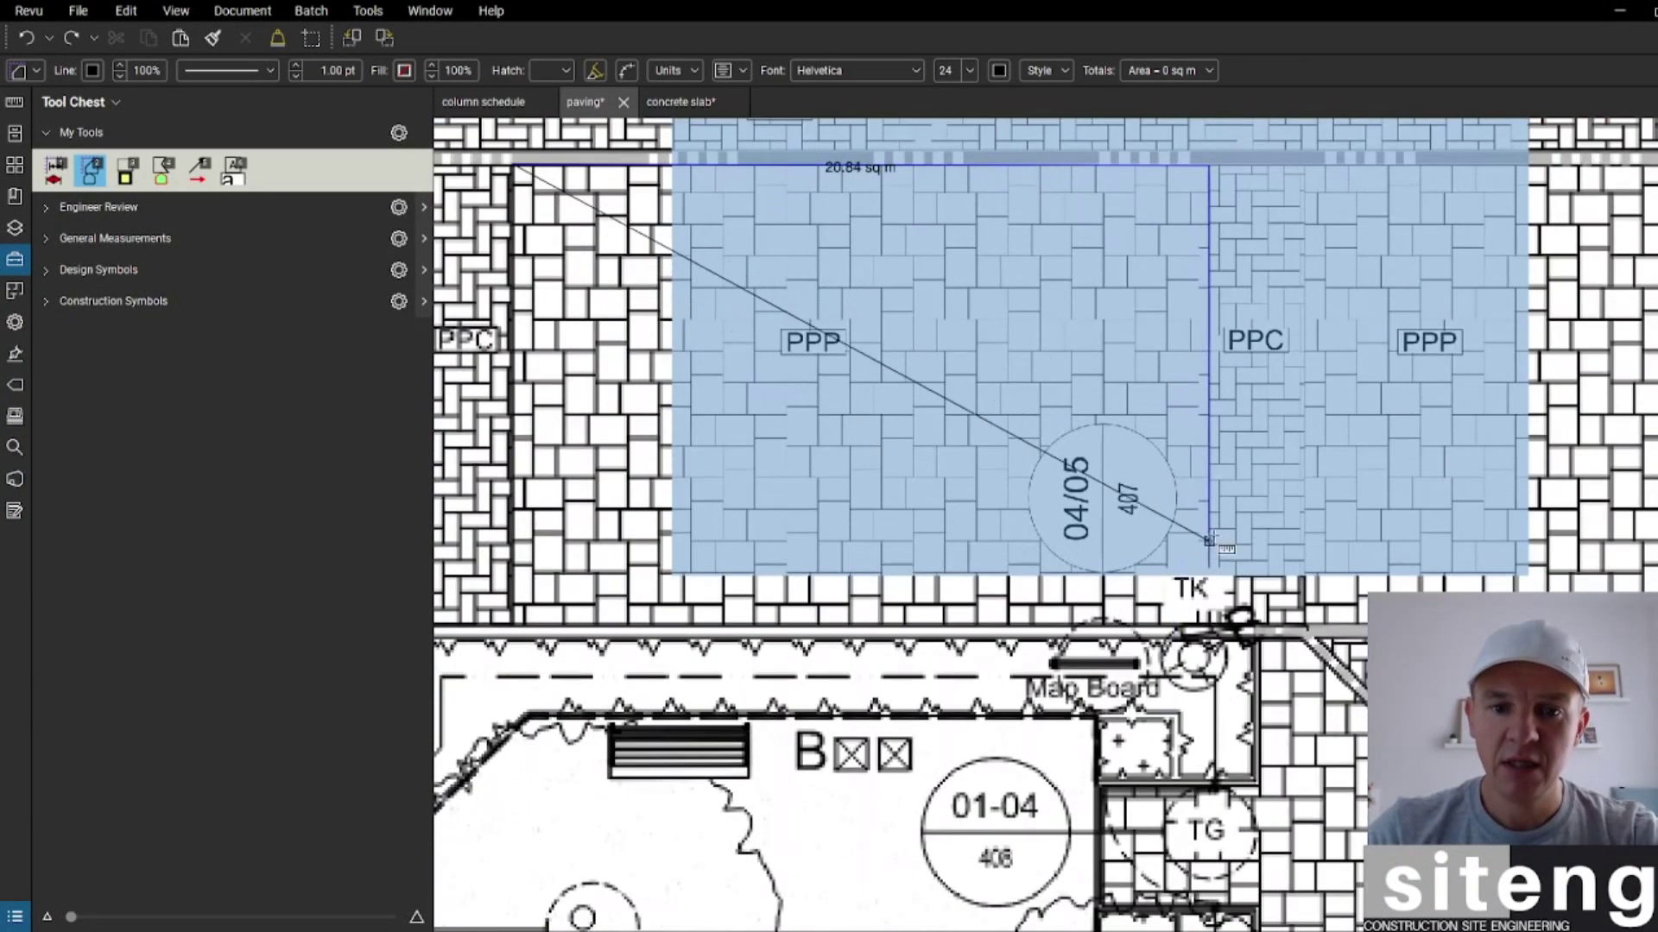
scroll(1203, 596, up, 4)
click(1156, 682)
scroll(1156, 682, down, 3)
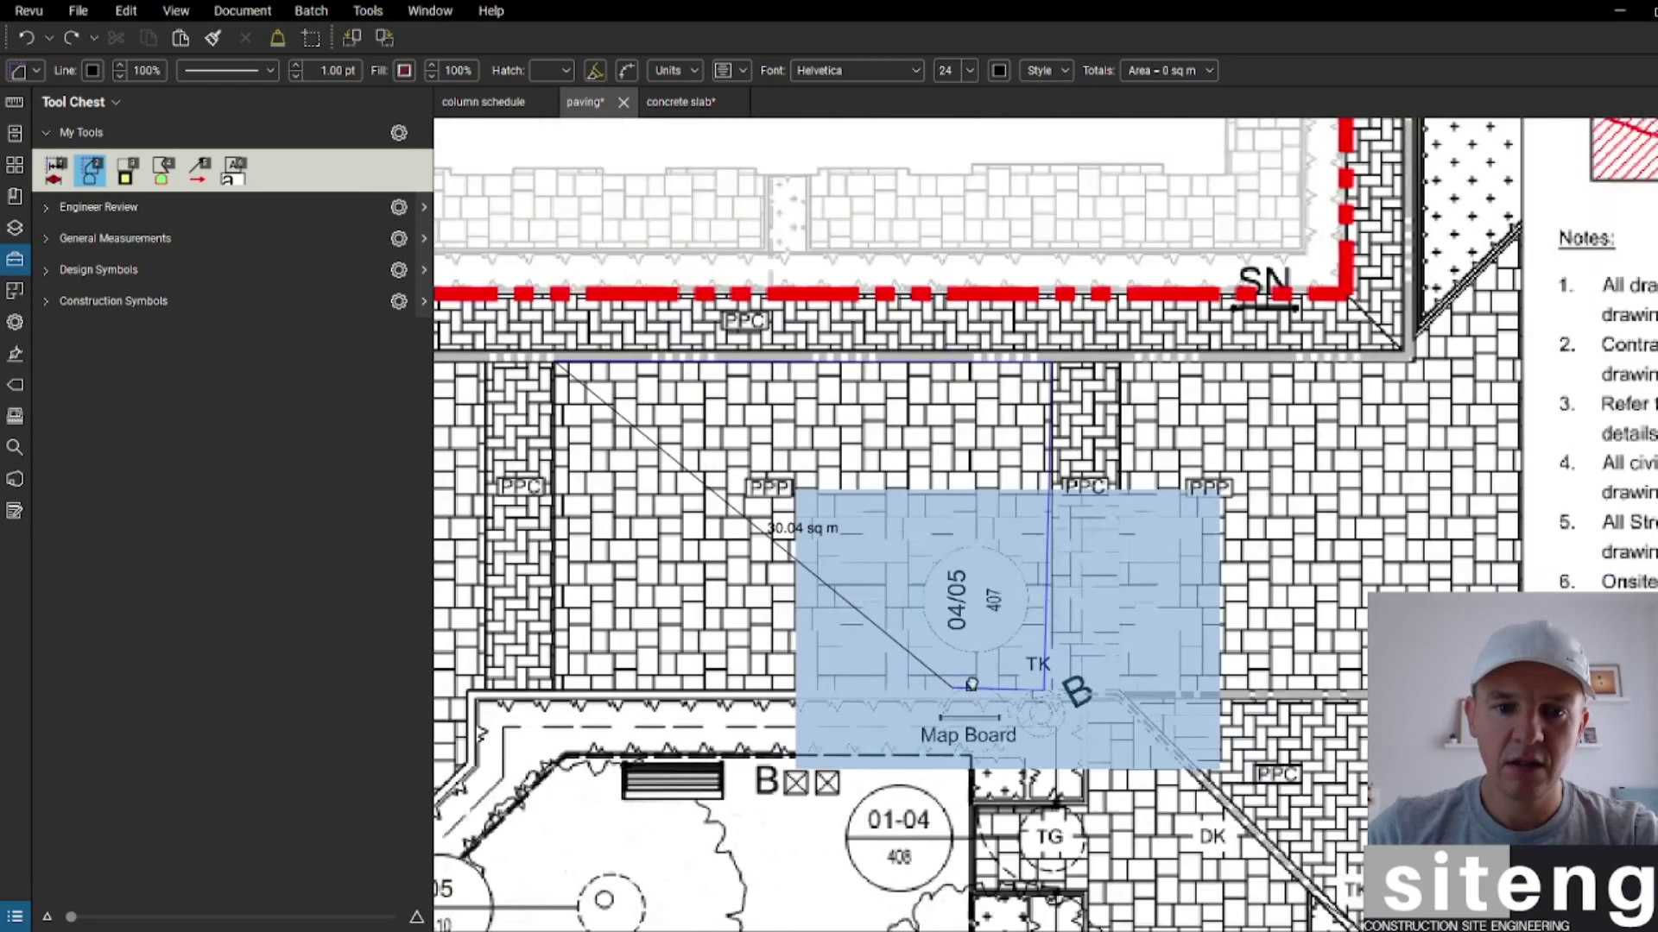
scroll(760, 568, up, 3)
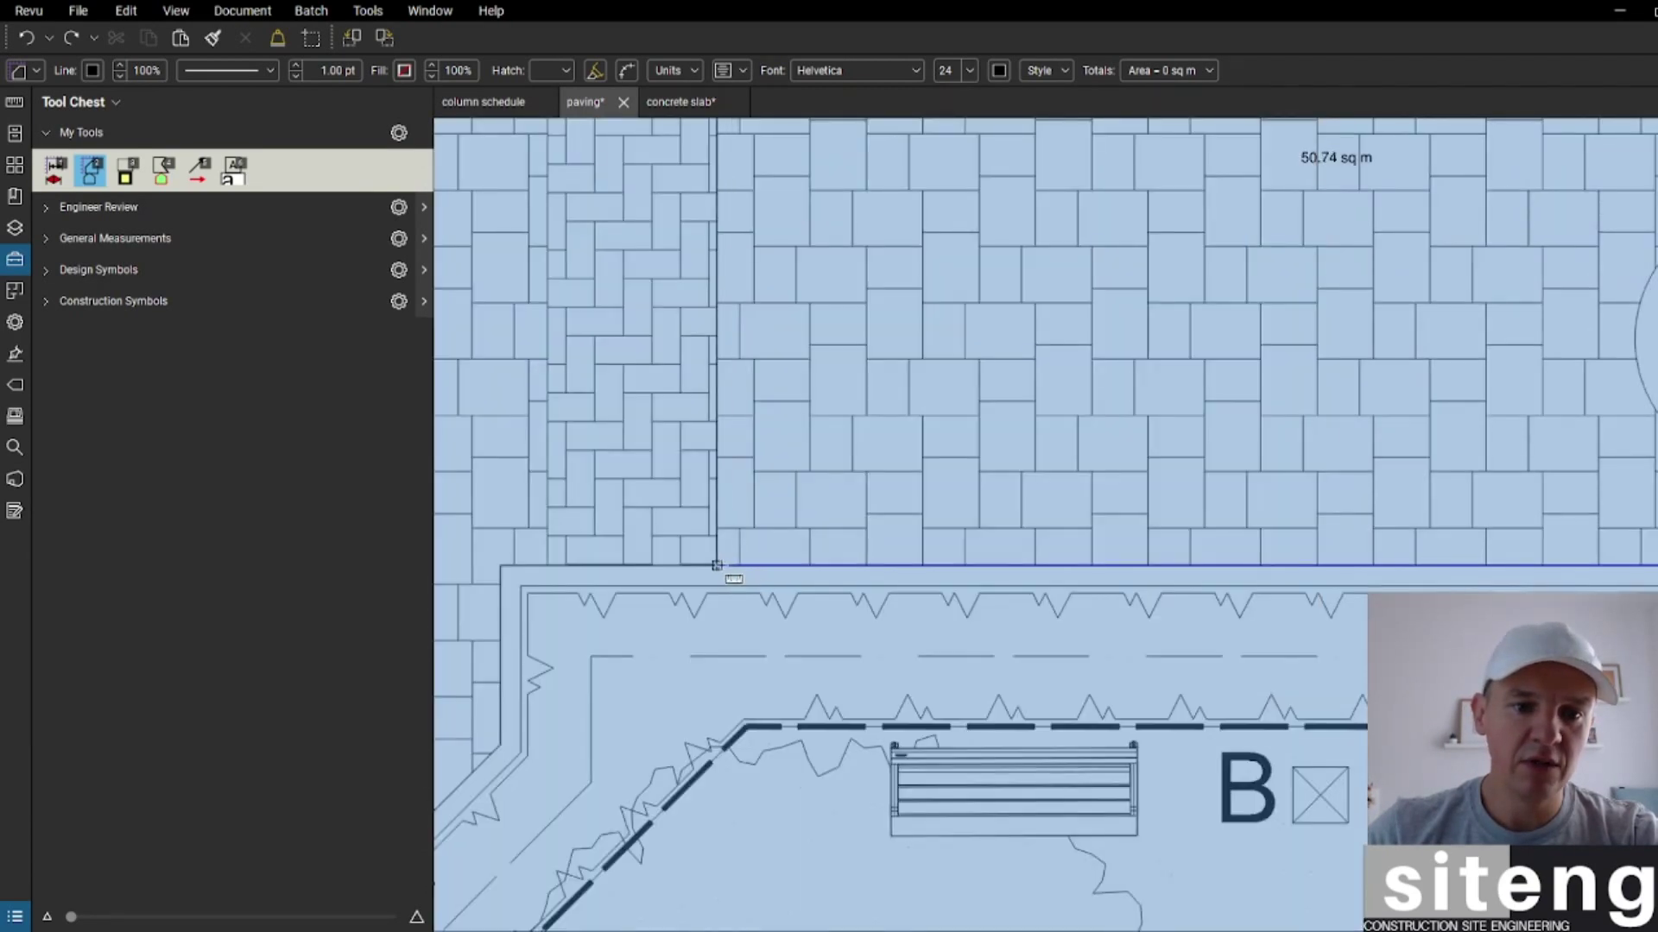
click(732, 568)
scroll(732, 567, down, 3)
key(Return)
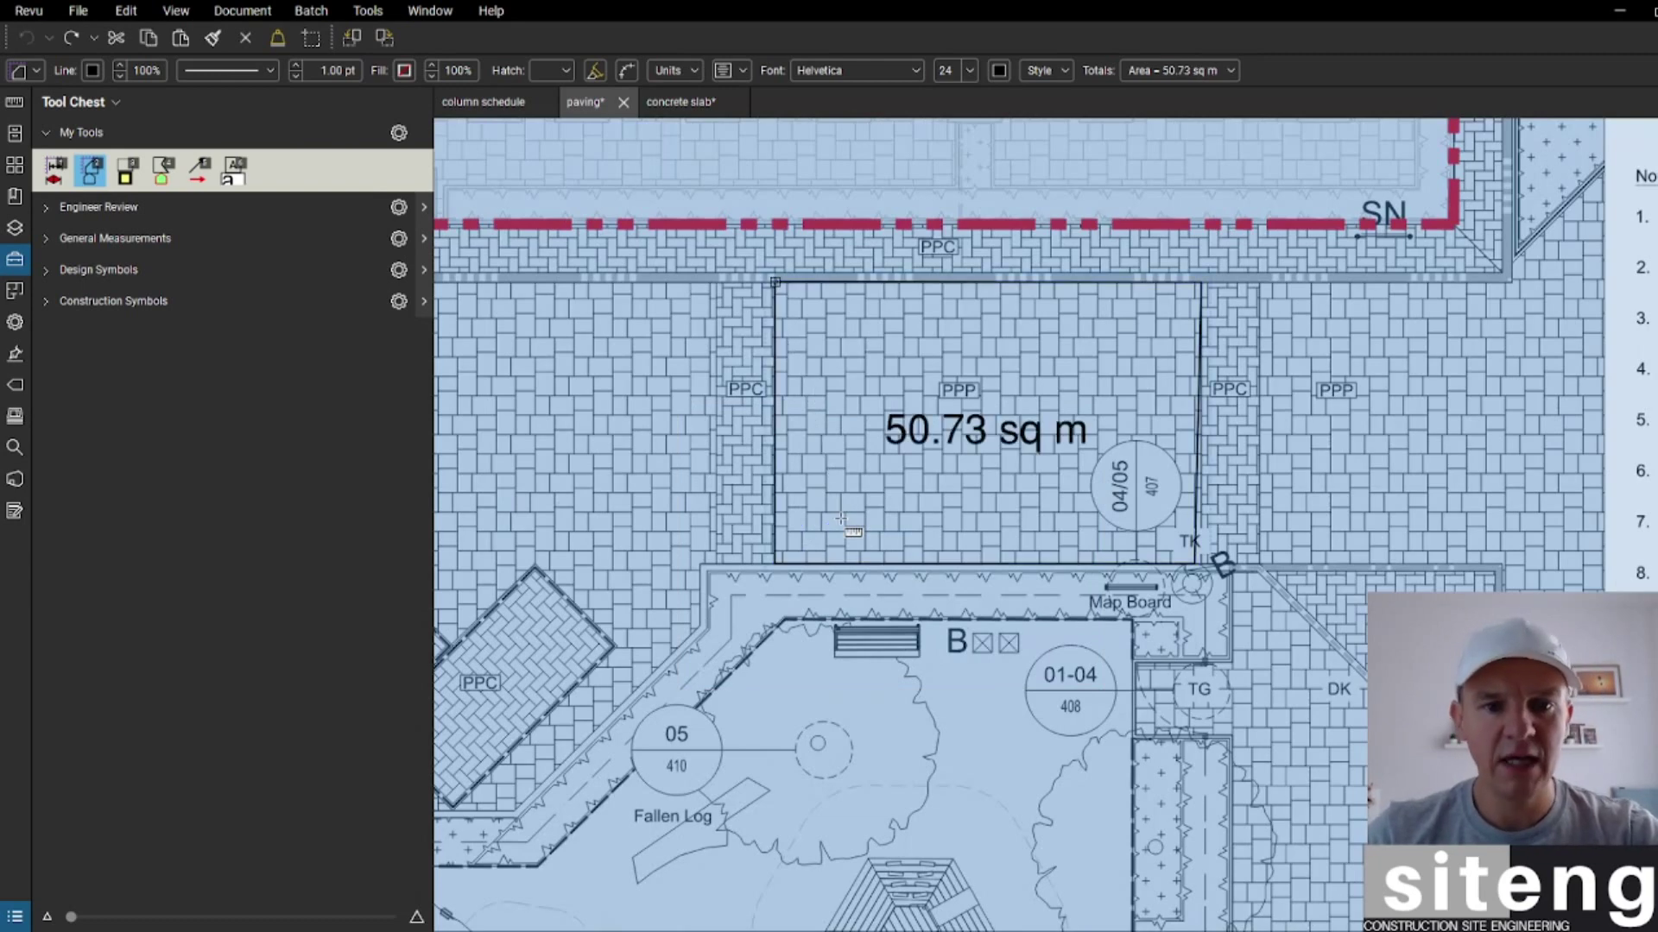
key(Escape)
scroll(1001, 450, up, 3)
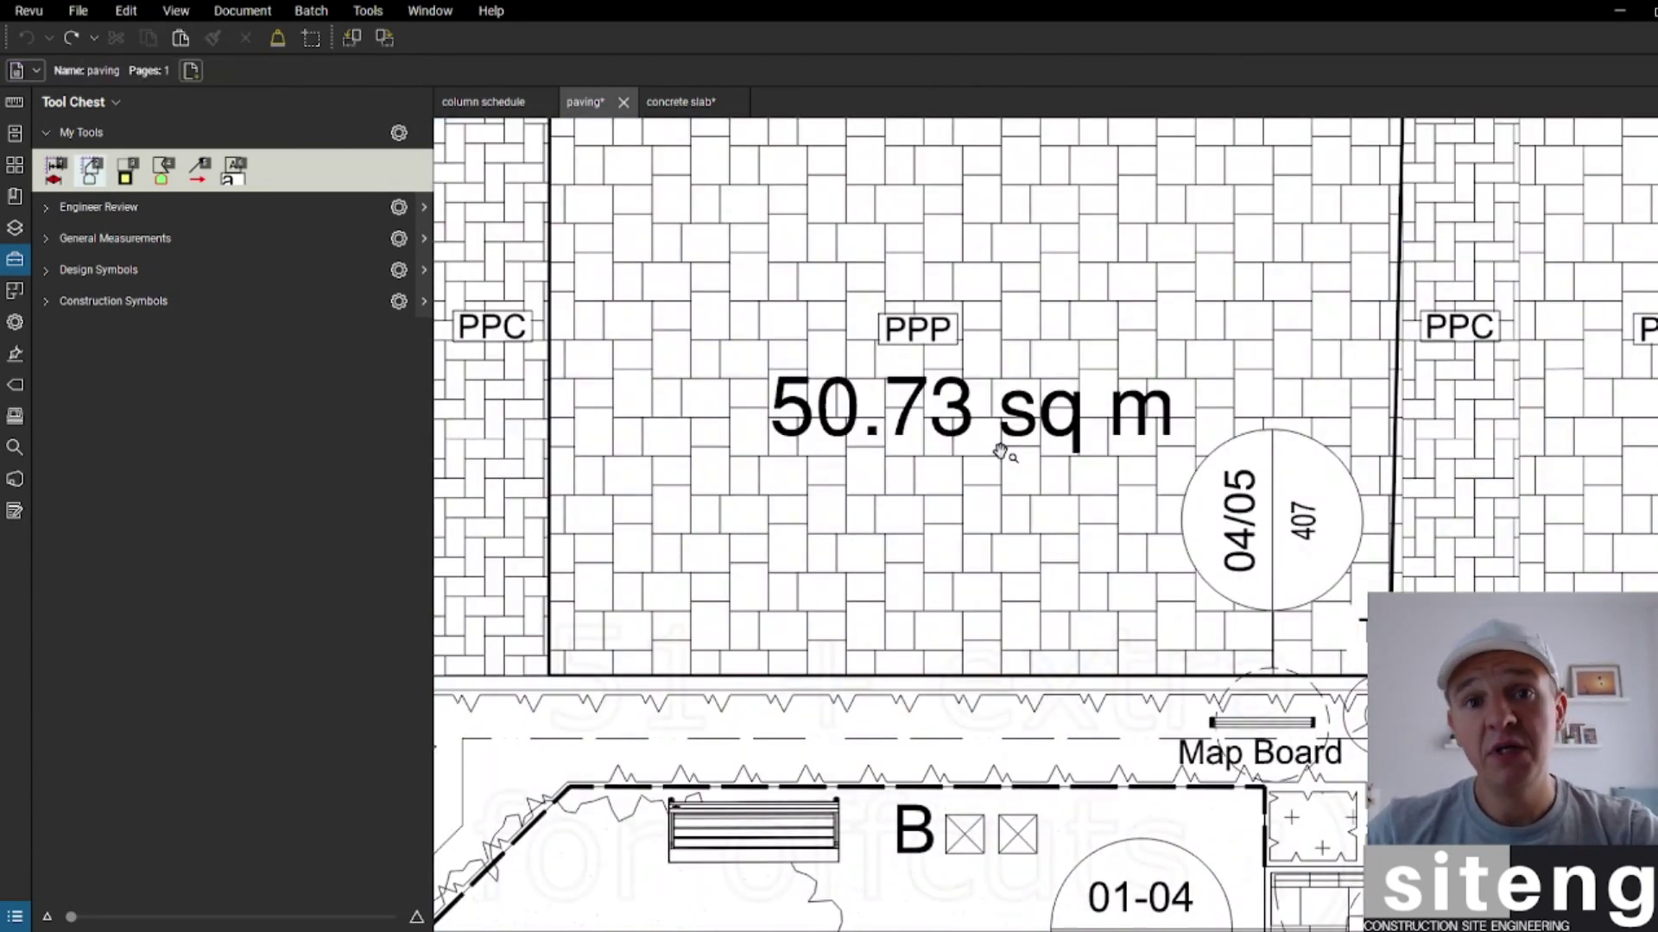
scroll(1001, 451, down, 2)
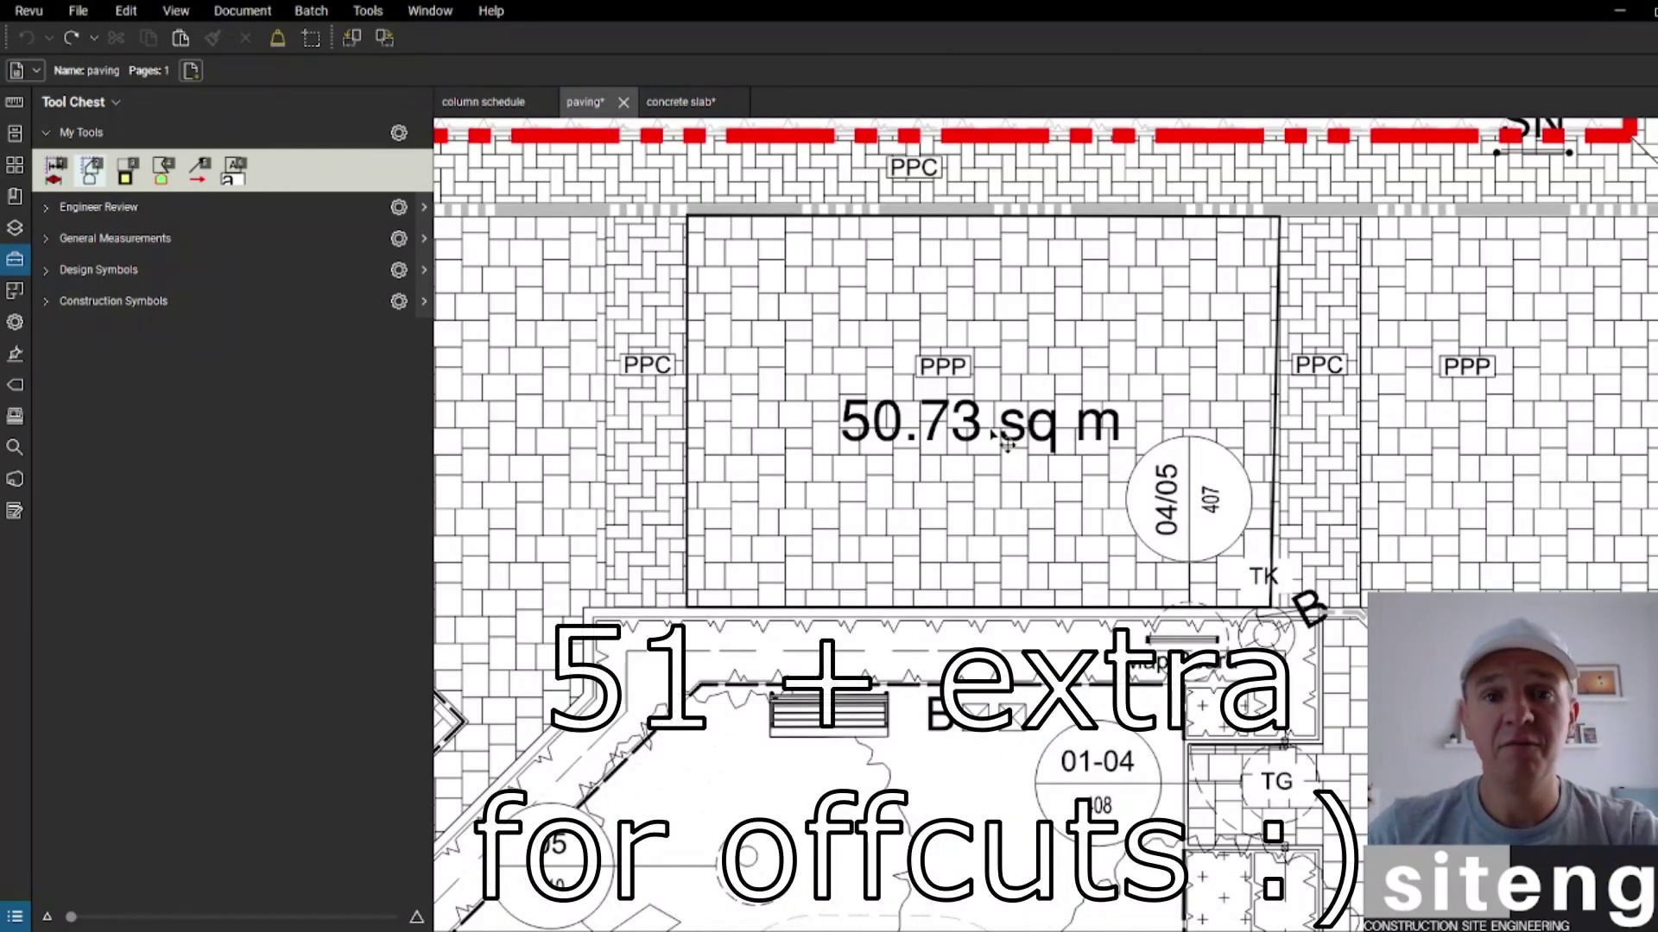
scroll(1001, 440, down, 1)
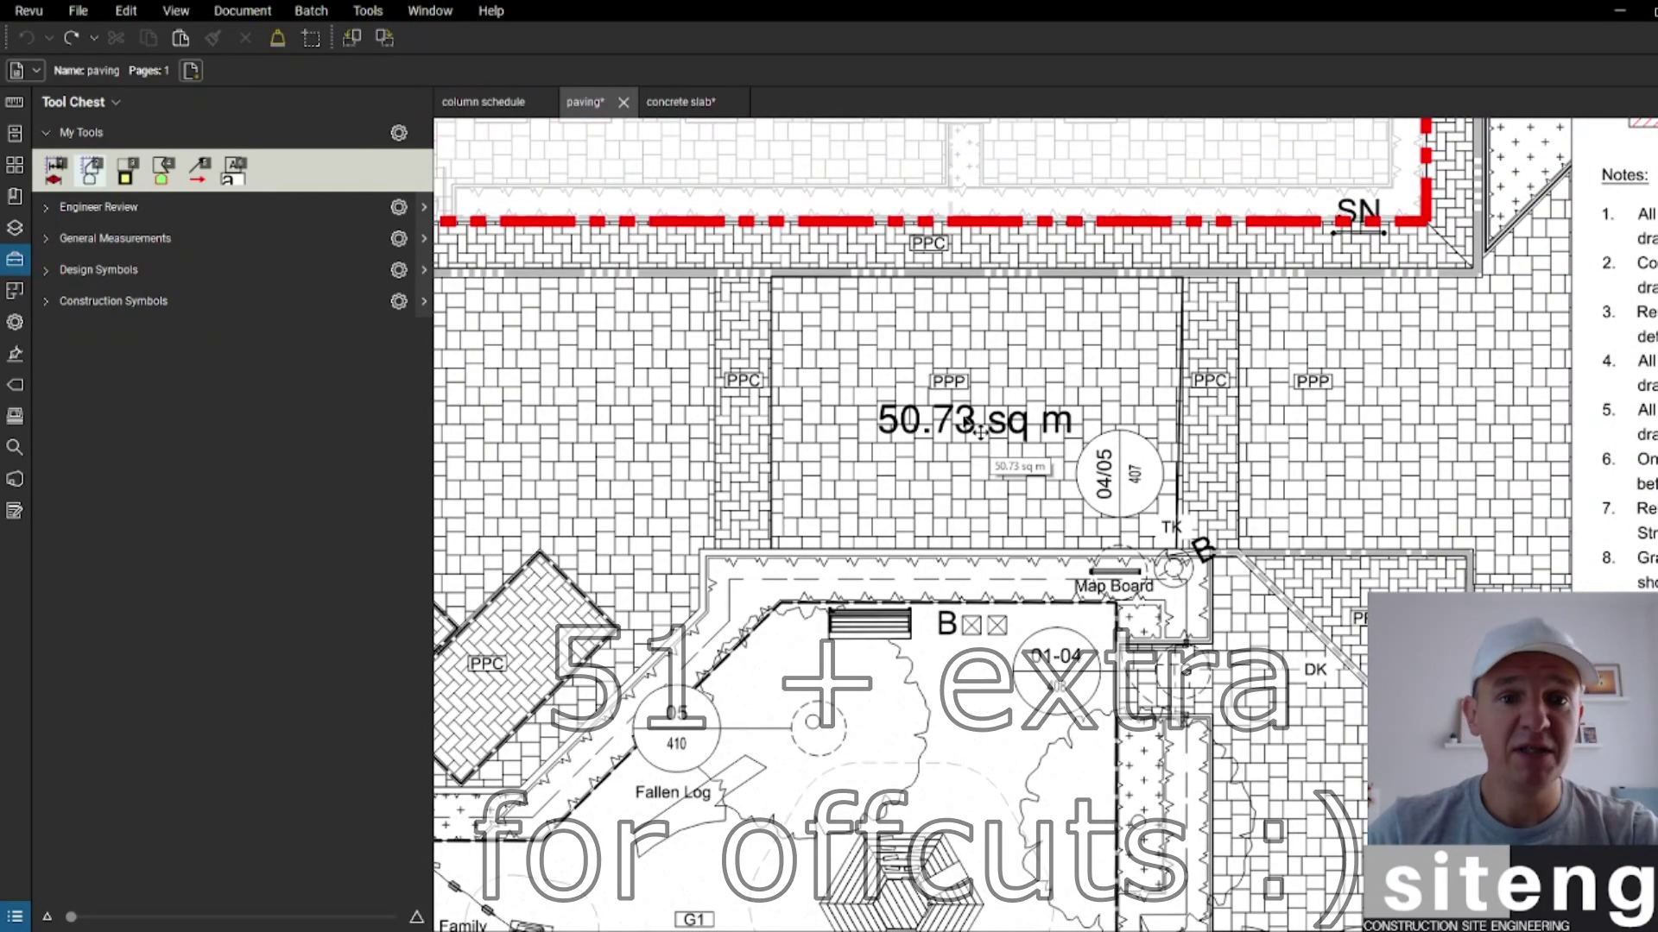
scroll(915, 347, down, 2)
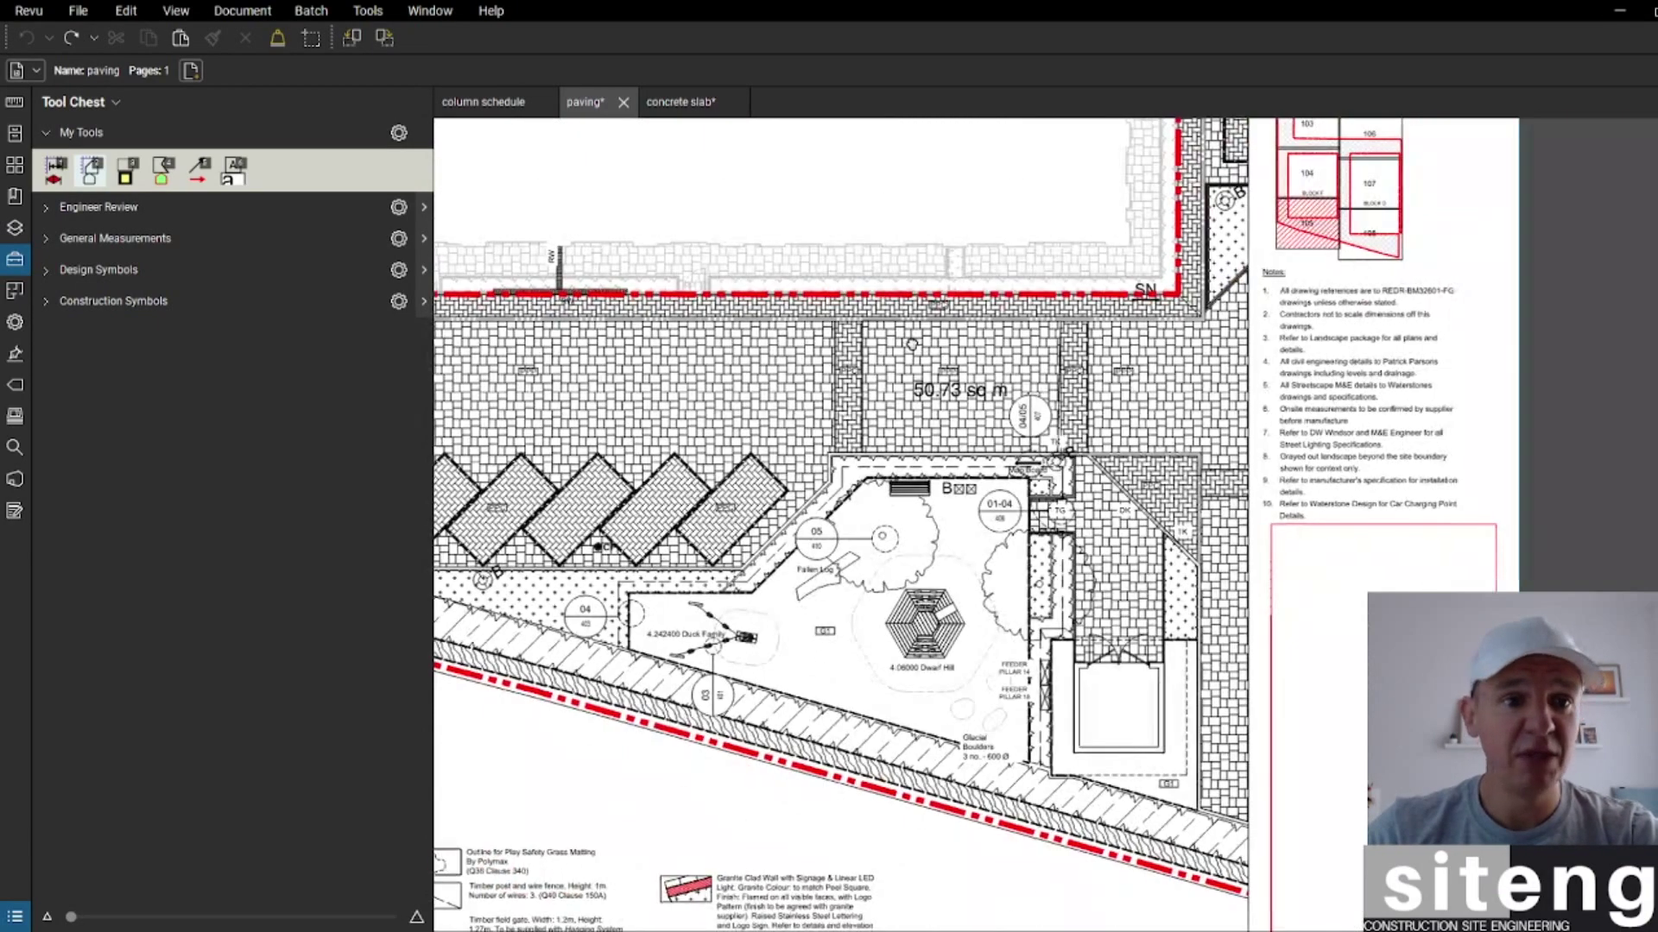
scroll(566, 230, down, 2)
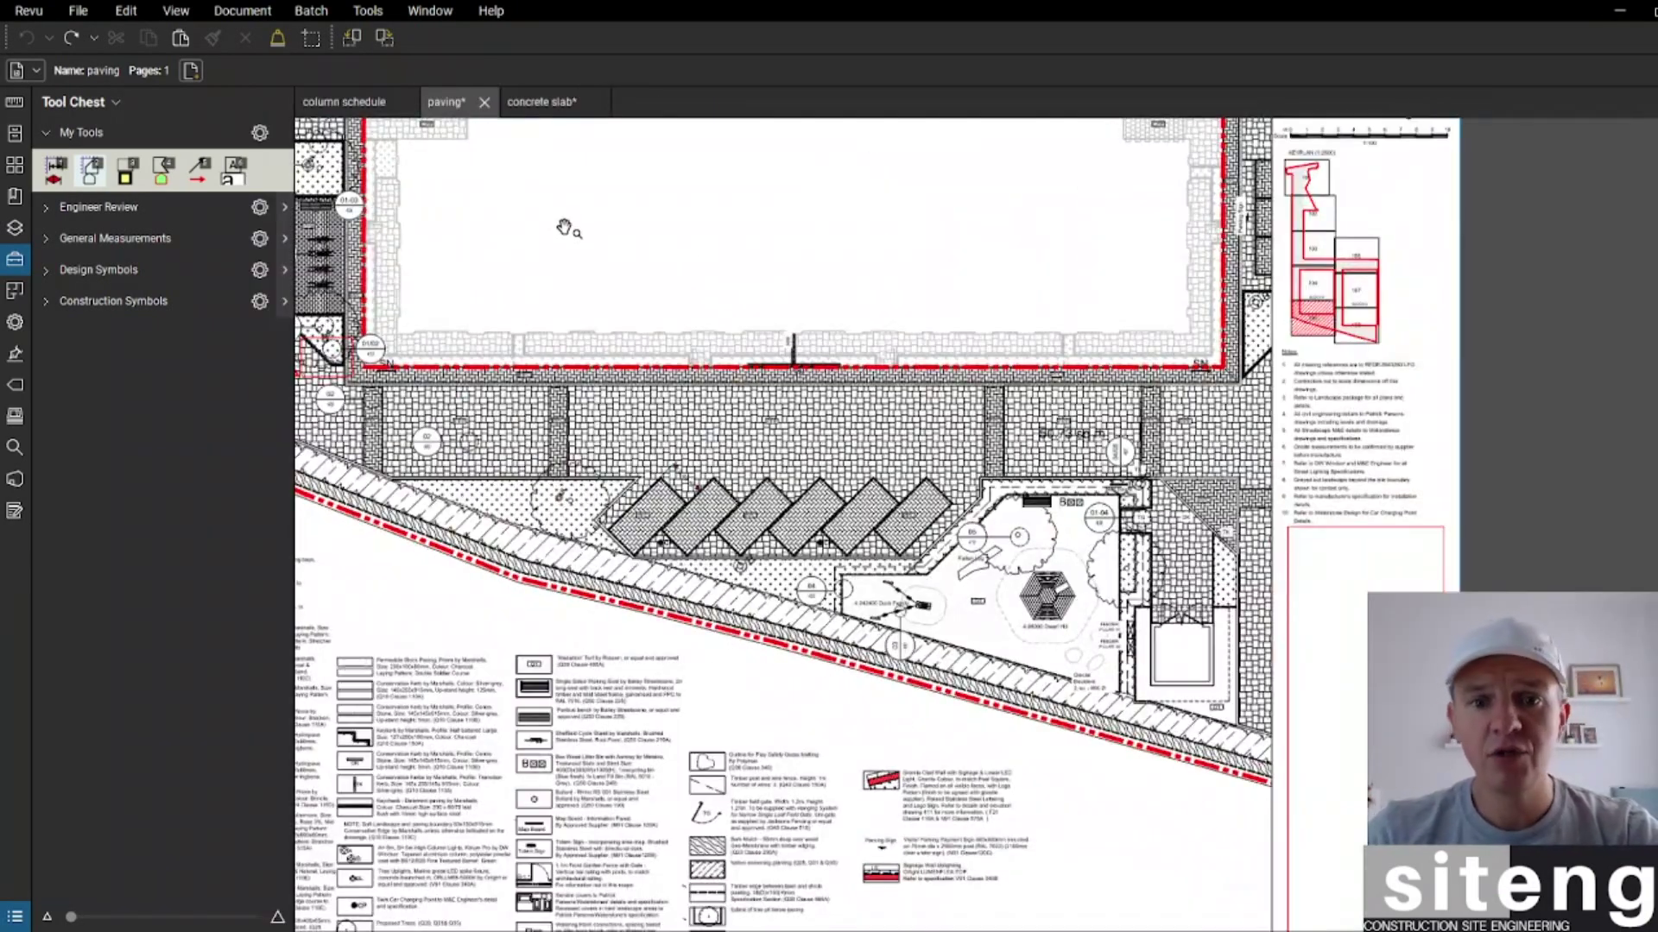
scroll(595, 232, down, 3)
scroll(715, 299, up, 4)
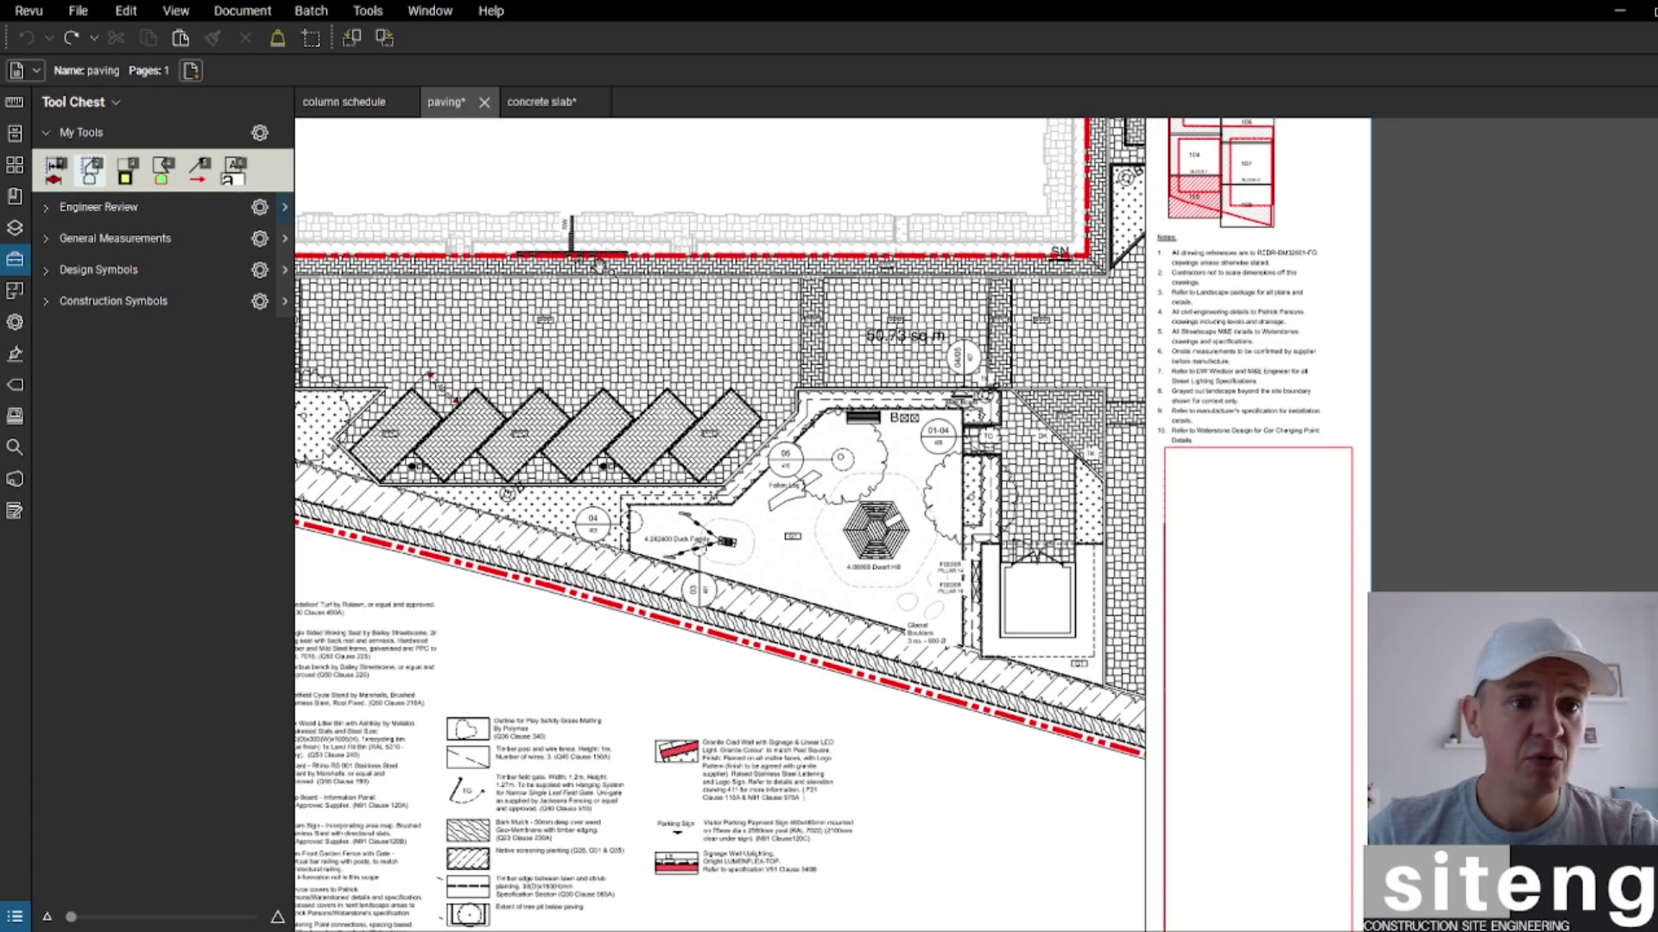
Step: Draw a yellow rectangle over the neighbouring paving bay
scroll(598, 265, down, 3)
scroll(669, 412, up, 5)
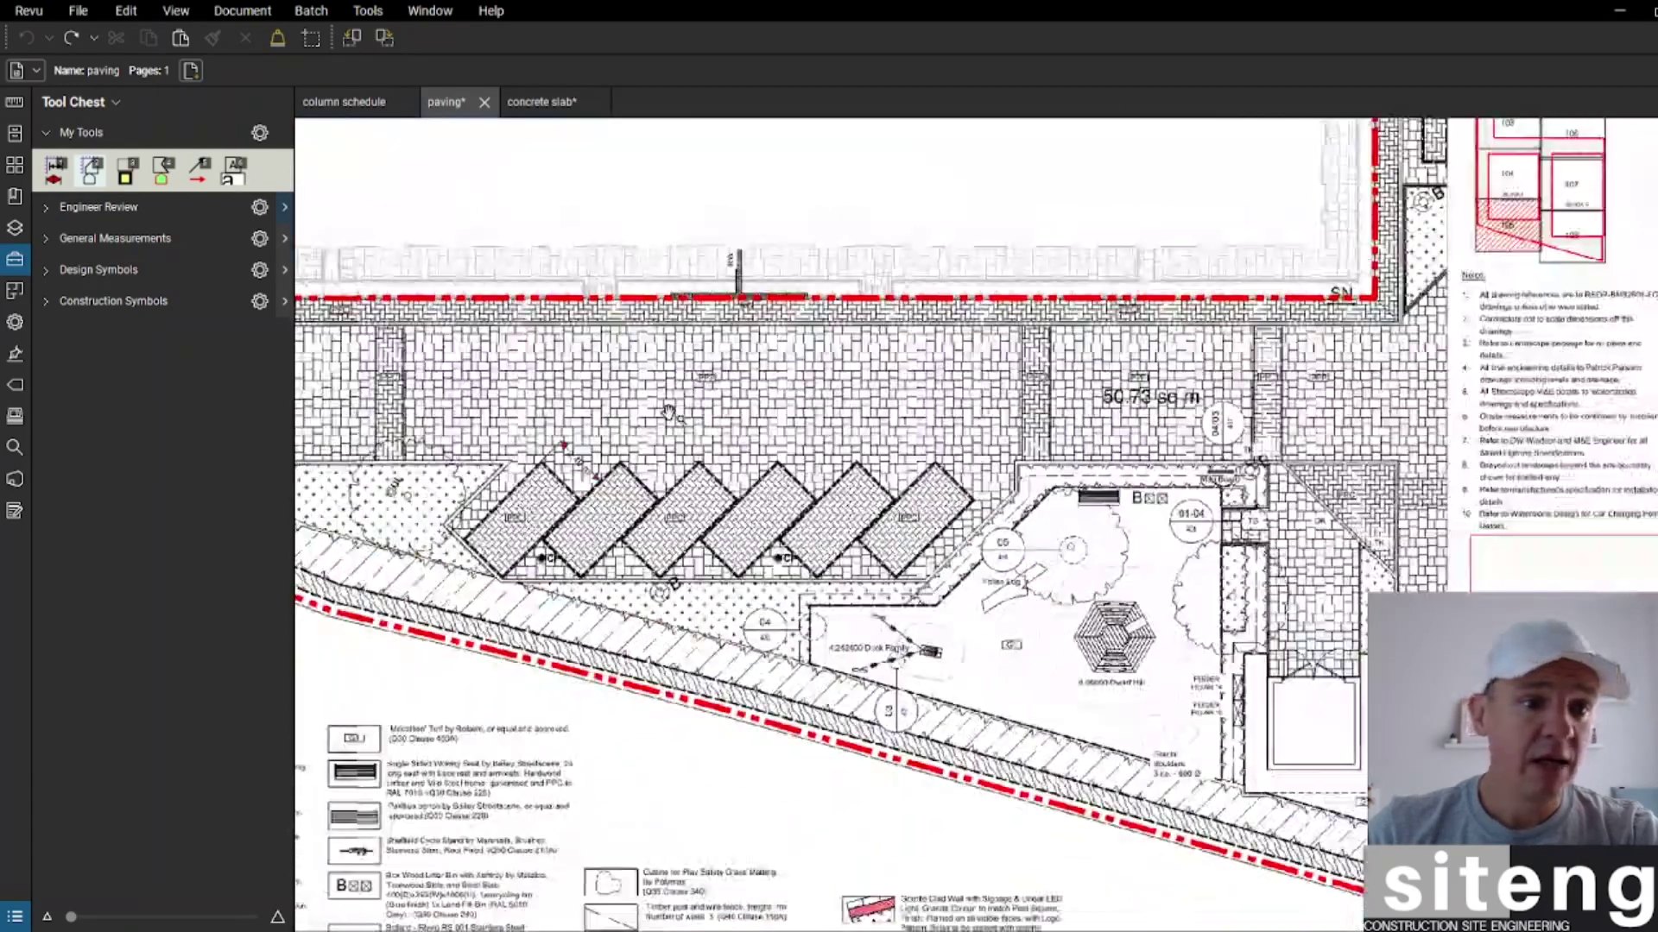
drag(669, 412, 814, 373)
key(r)
click(1061, 395)
Step: Measure the left PPP bay as a 61.44 sq m area with the saved area tool
drag(859, 378, 1148, 384)
scroll(768, 354, up, 3)
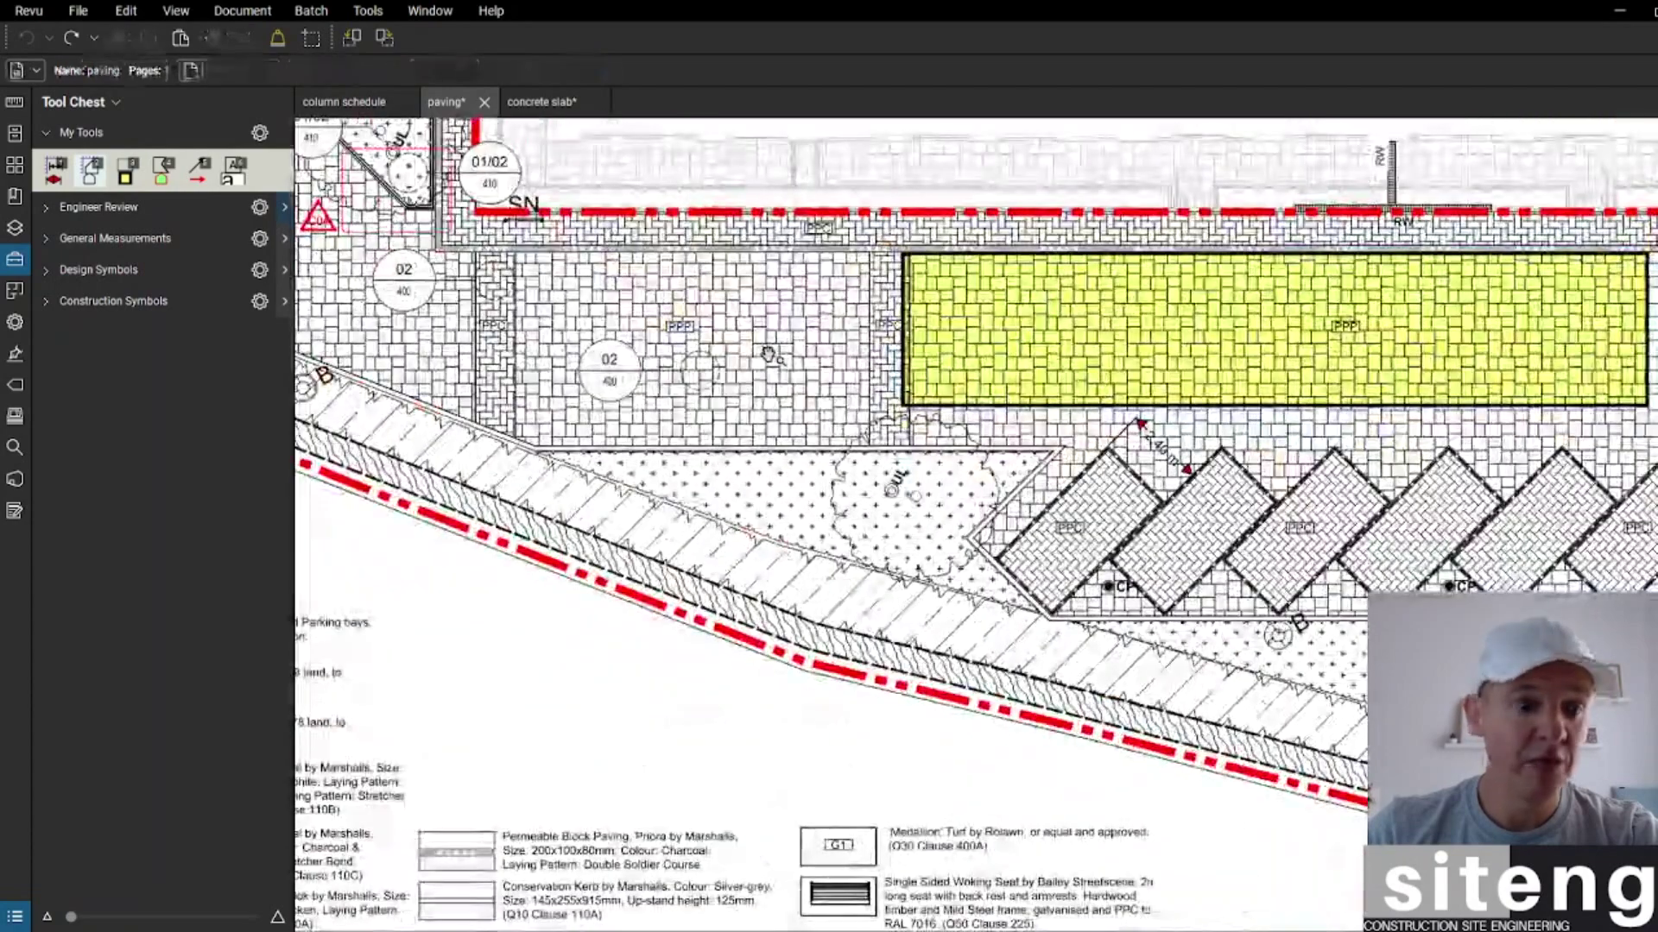
click(89, 170)
mouse_move(502, 250)
mouse_down()
mouse_move(850, 466)
mouse_move(880, 445)
mouse_move(863, 438)
mouse_up()
key(Escape)
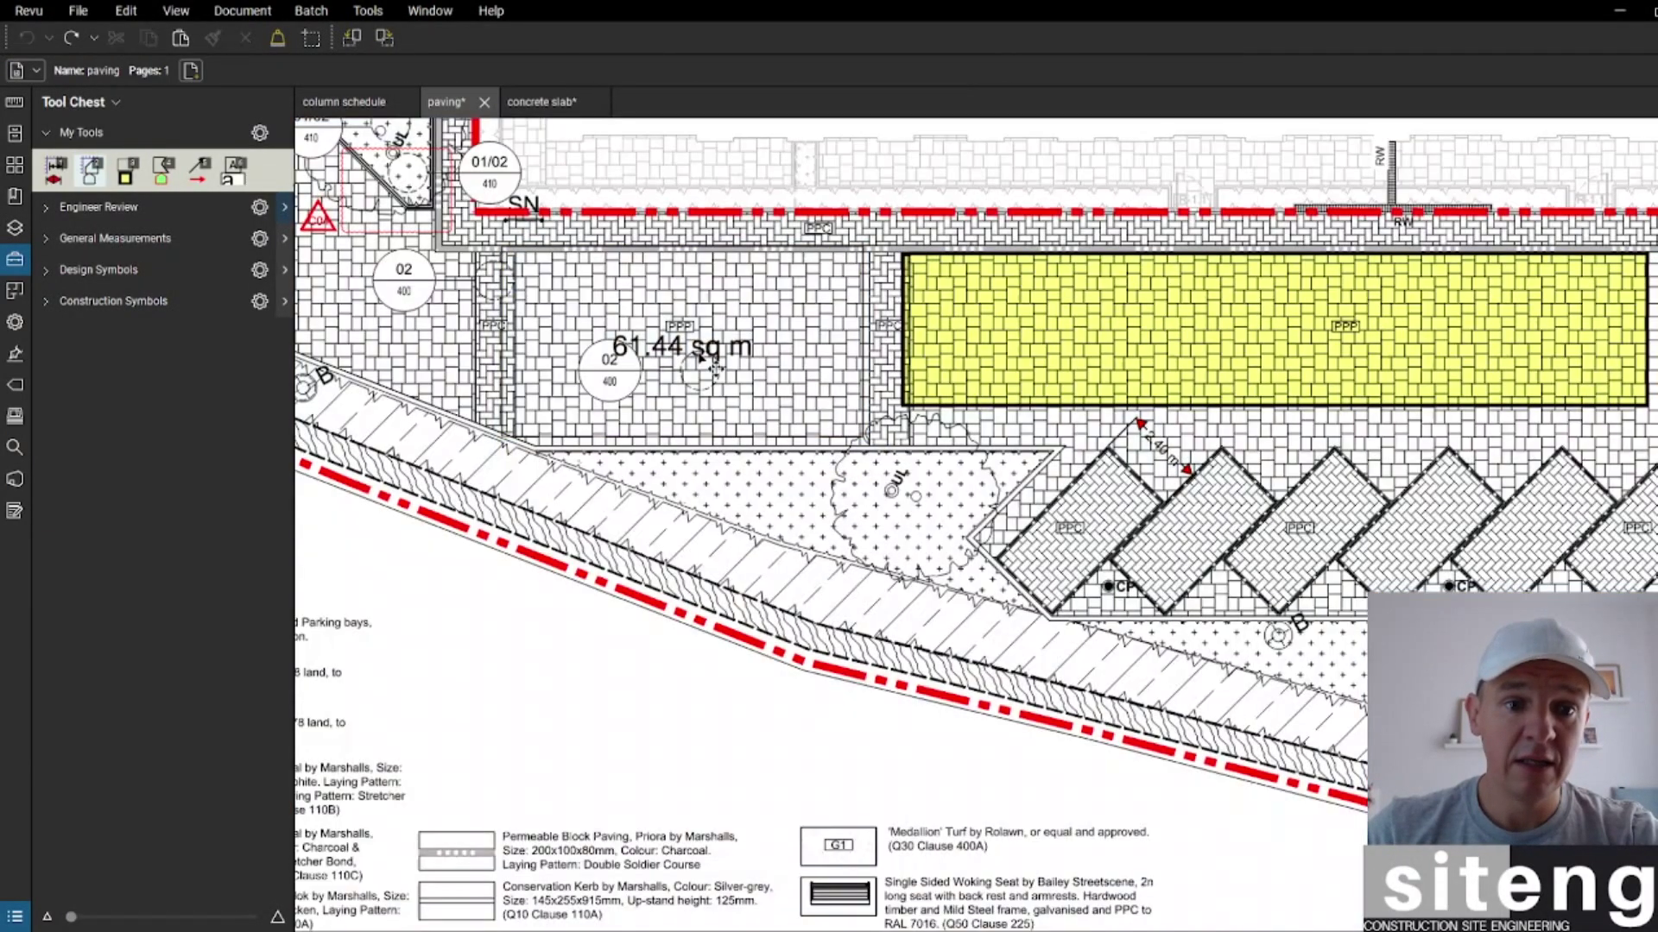
click(715, 369)
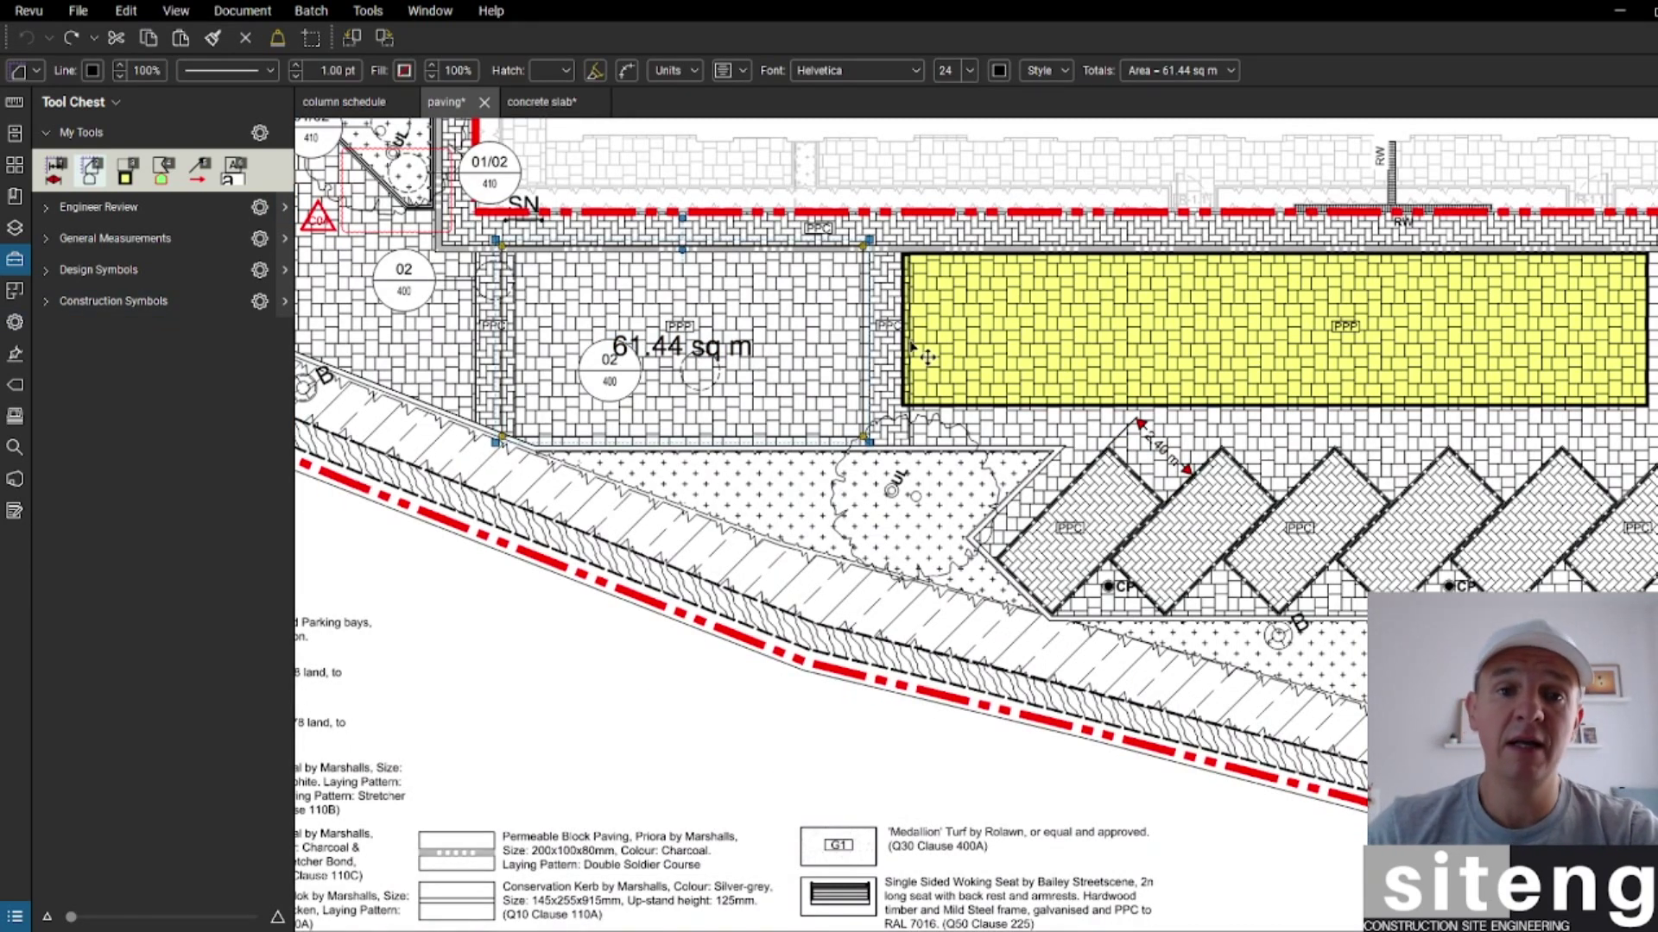
key(Escape)
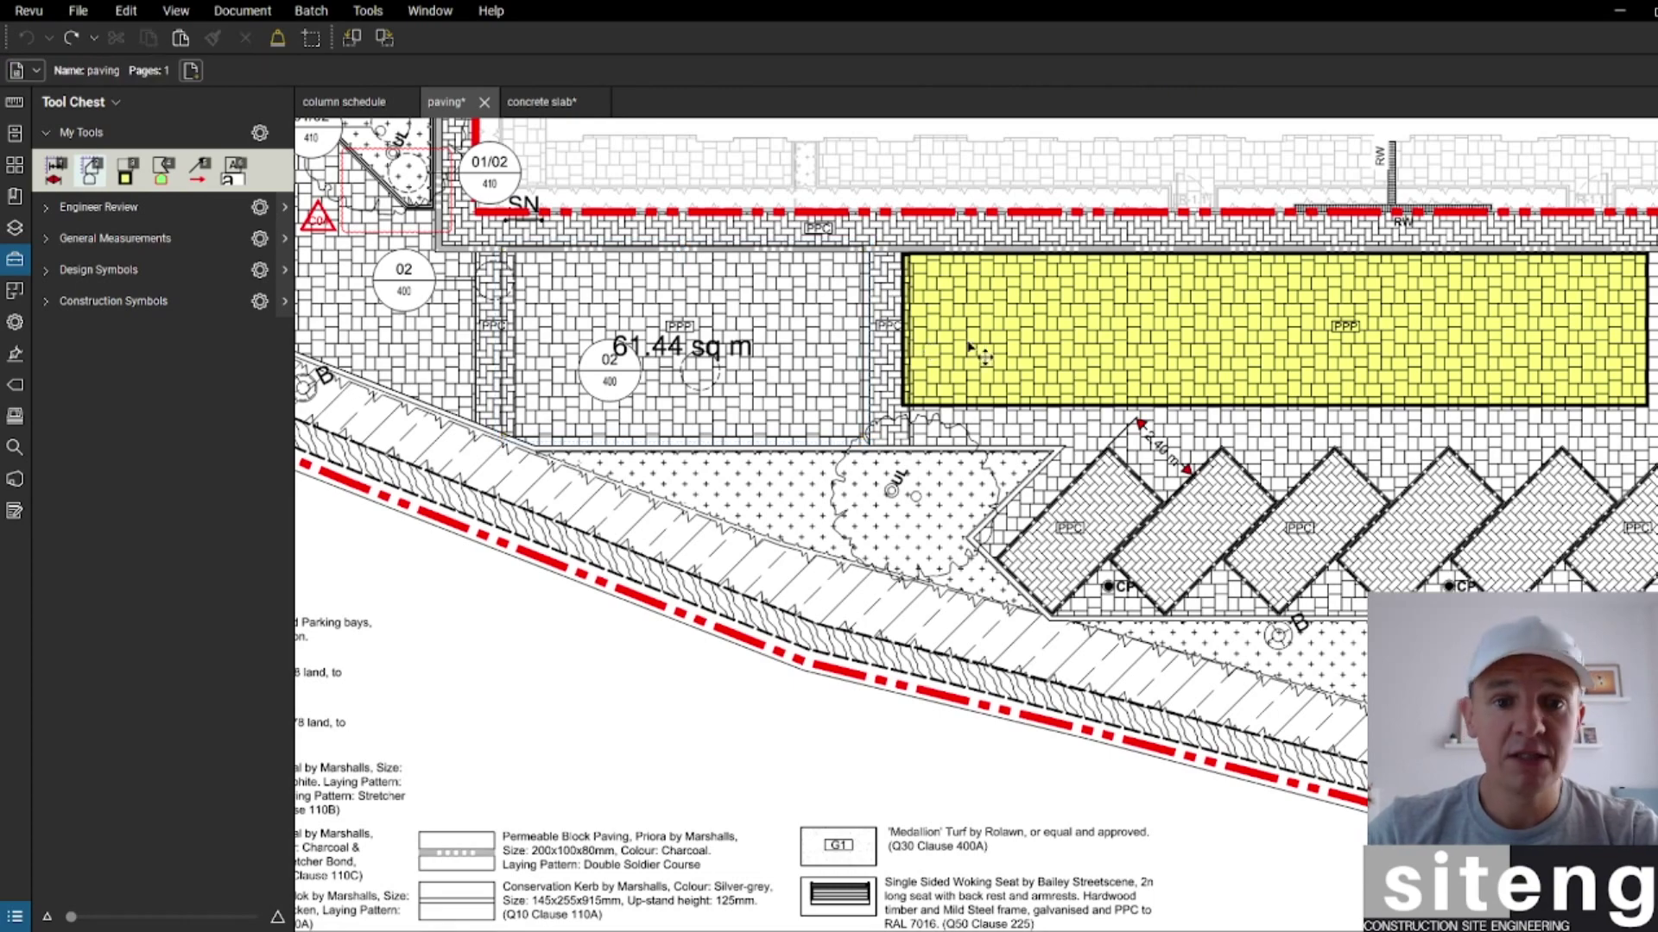
scroll(941, 354, down, 5)
scroll(777, 455, up, 3)
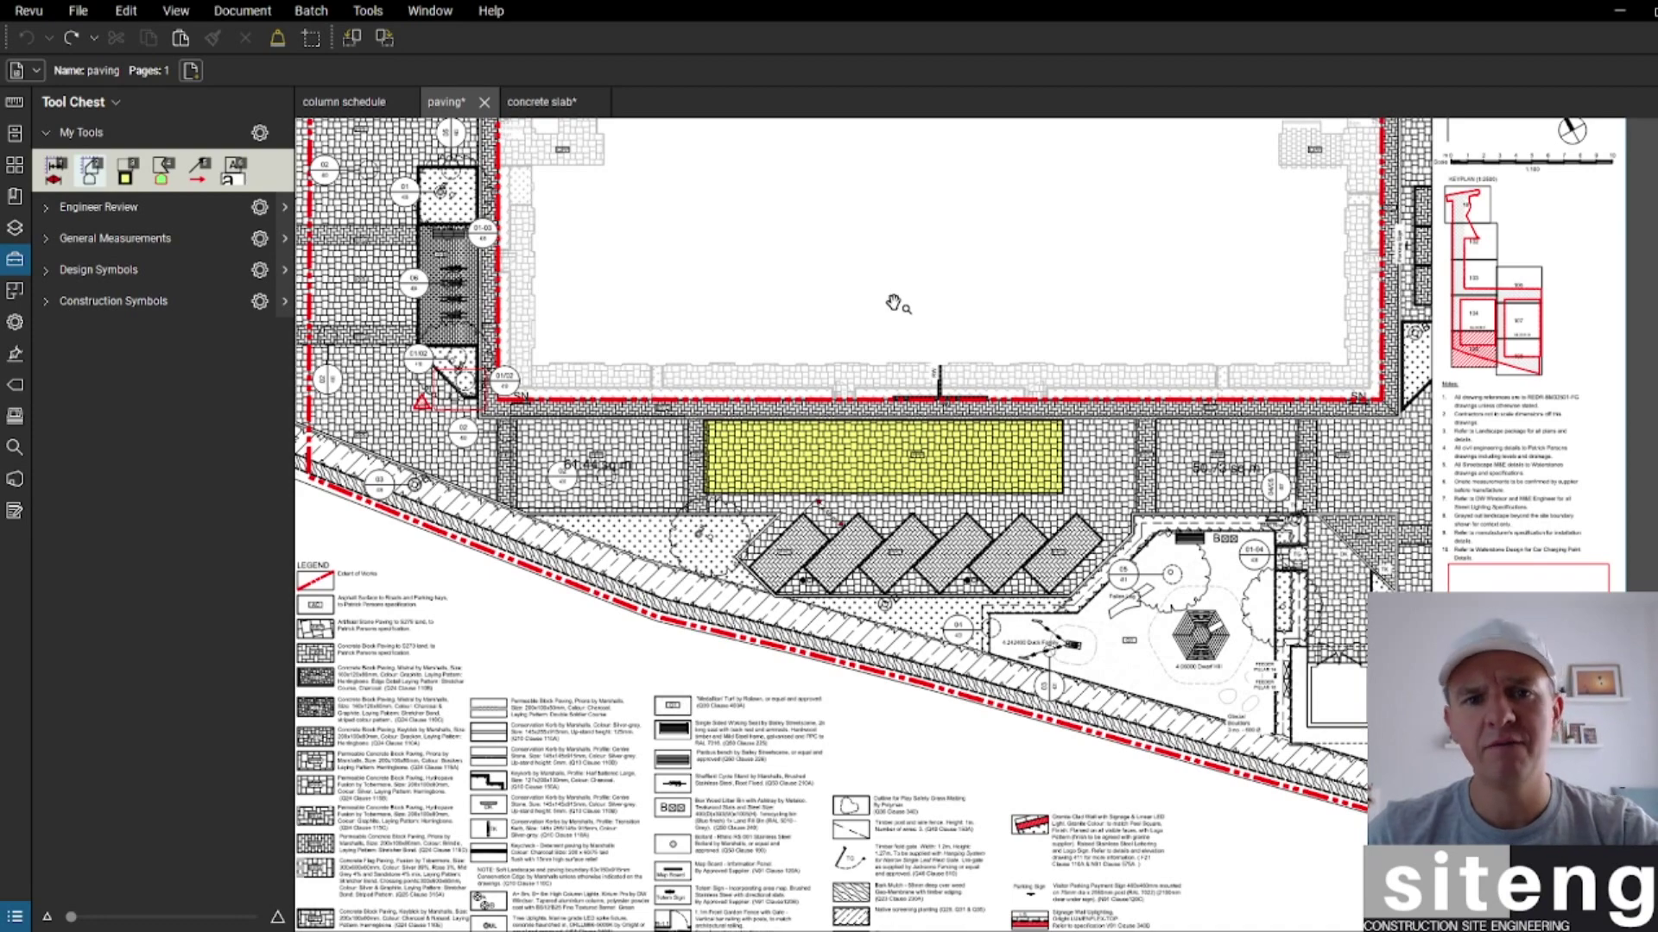
Step: Delete the yellow rectangle over the central paving bay
scroll(894, 304, down, 1)
drag(919, 288, 759, 347)
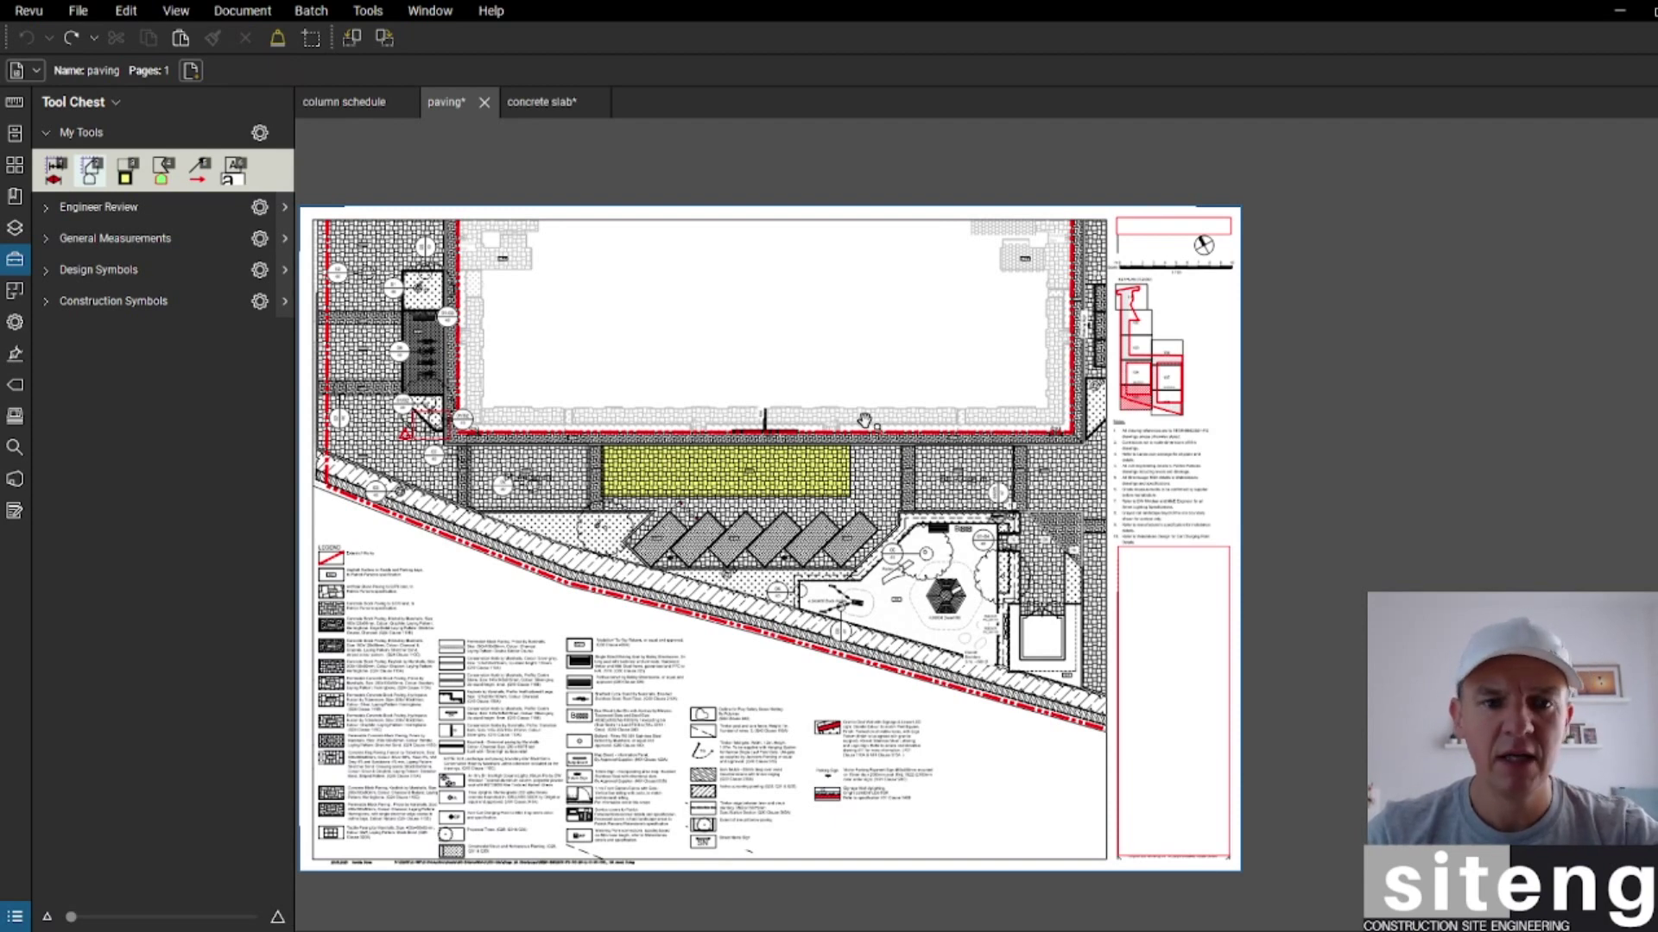
scroll(863, 421, up, 1)
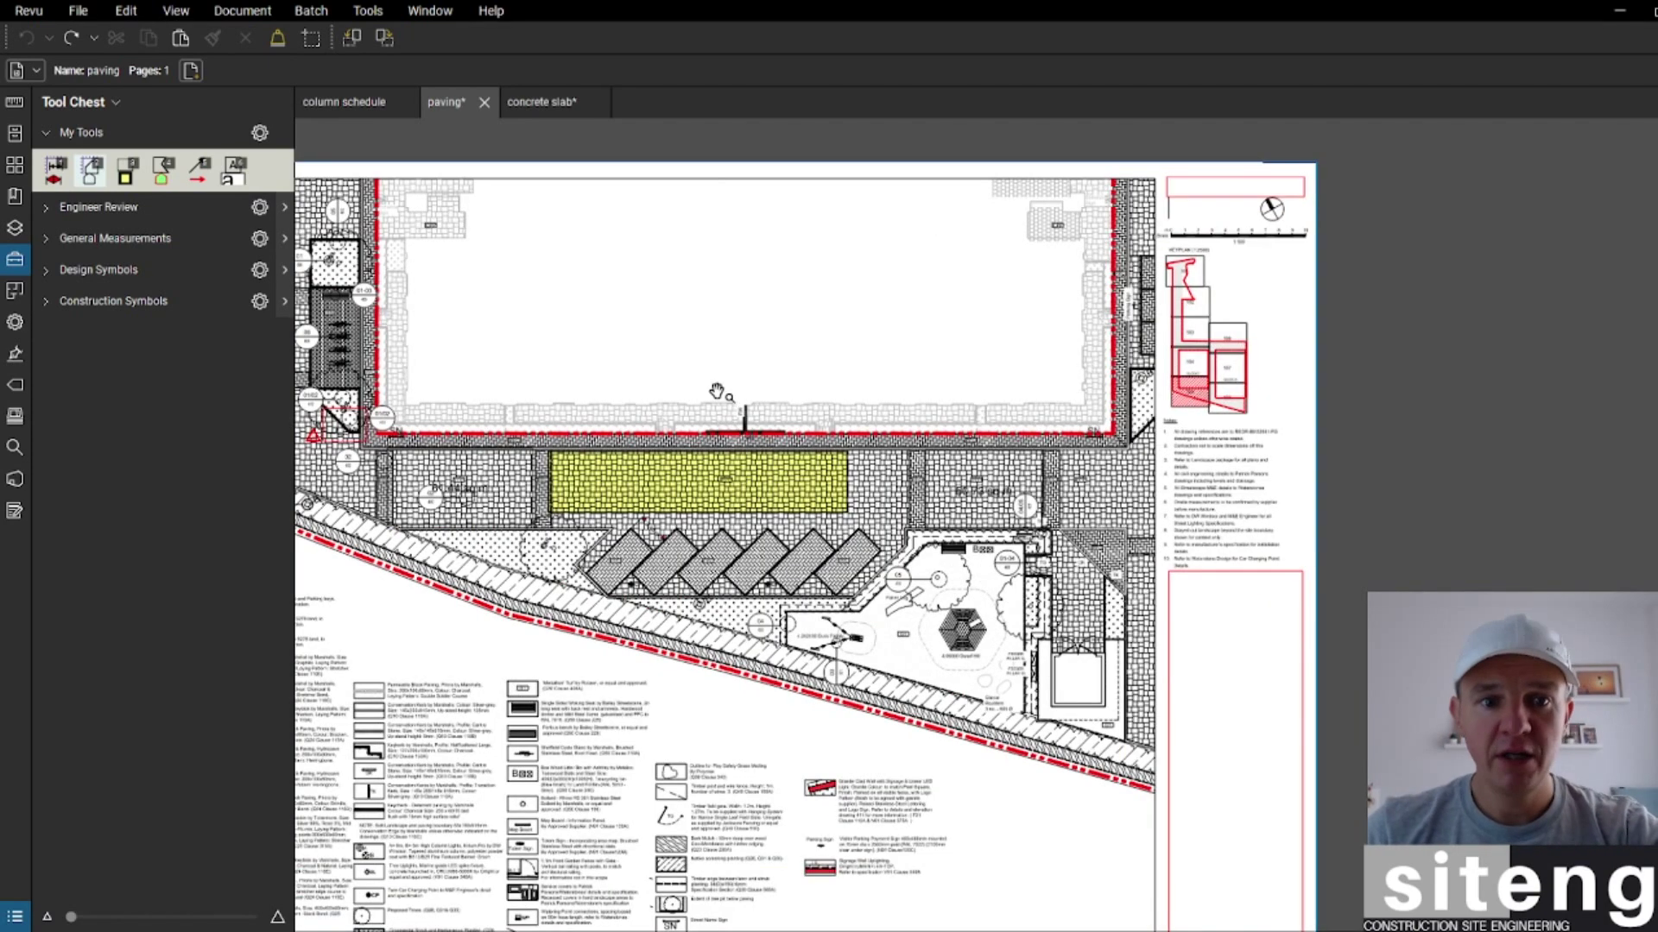
click(634, 488)
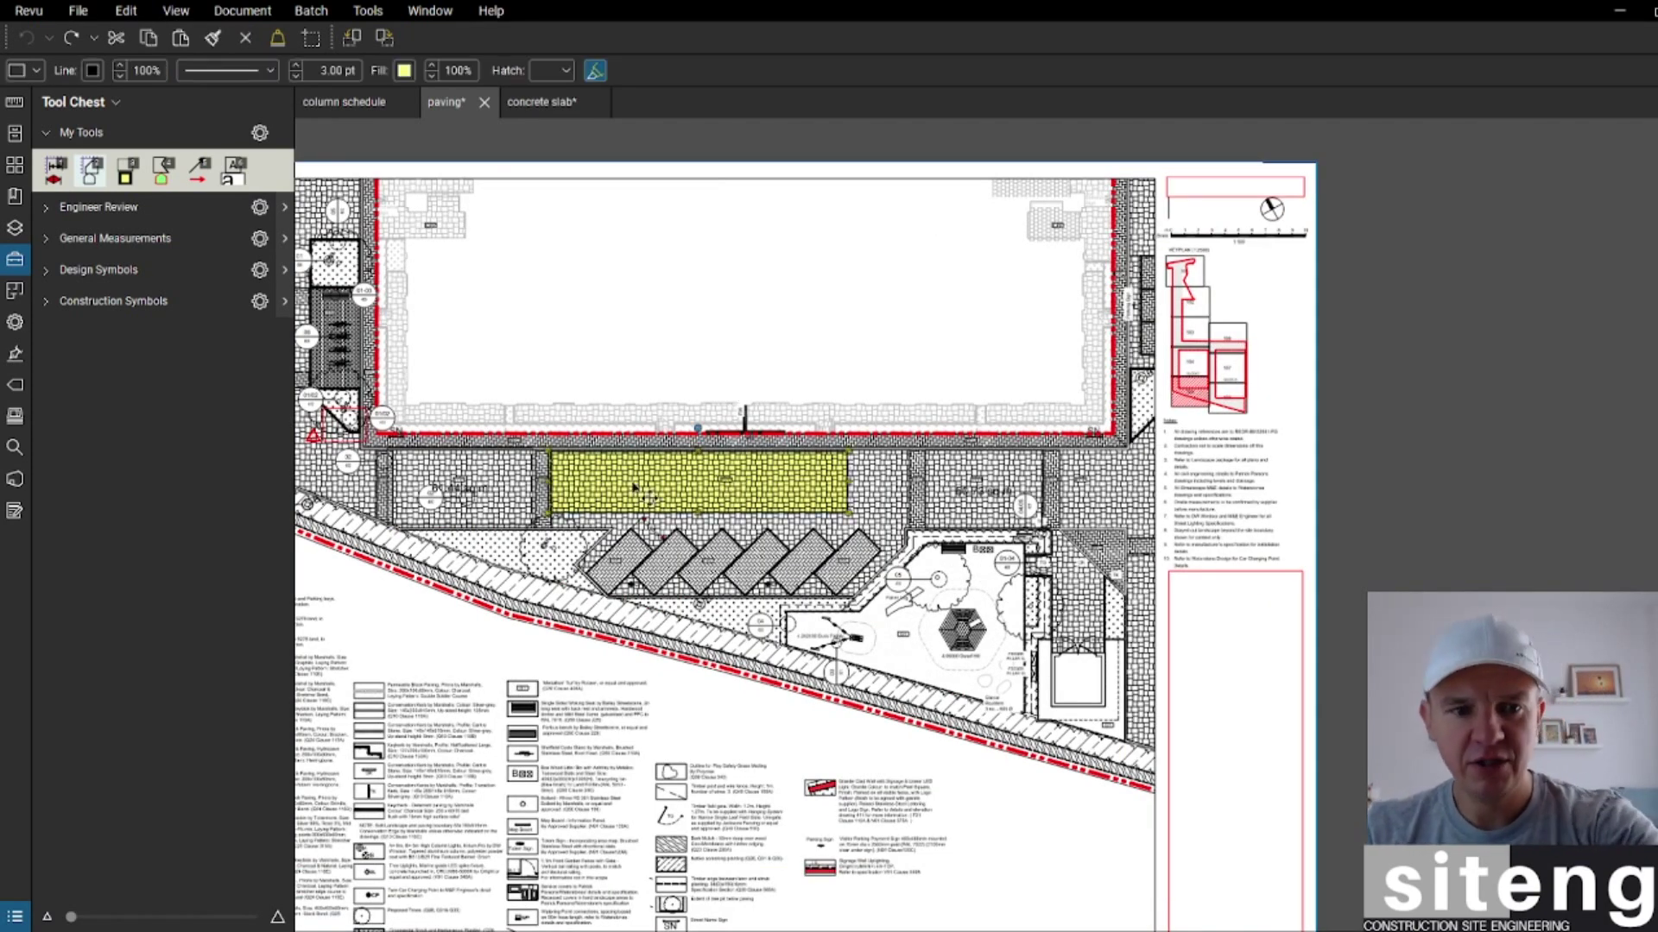
key(Delete)
scroll(635, 488, down, 1)
scroll(777, 483, up, 3)
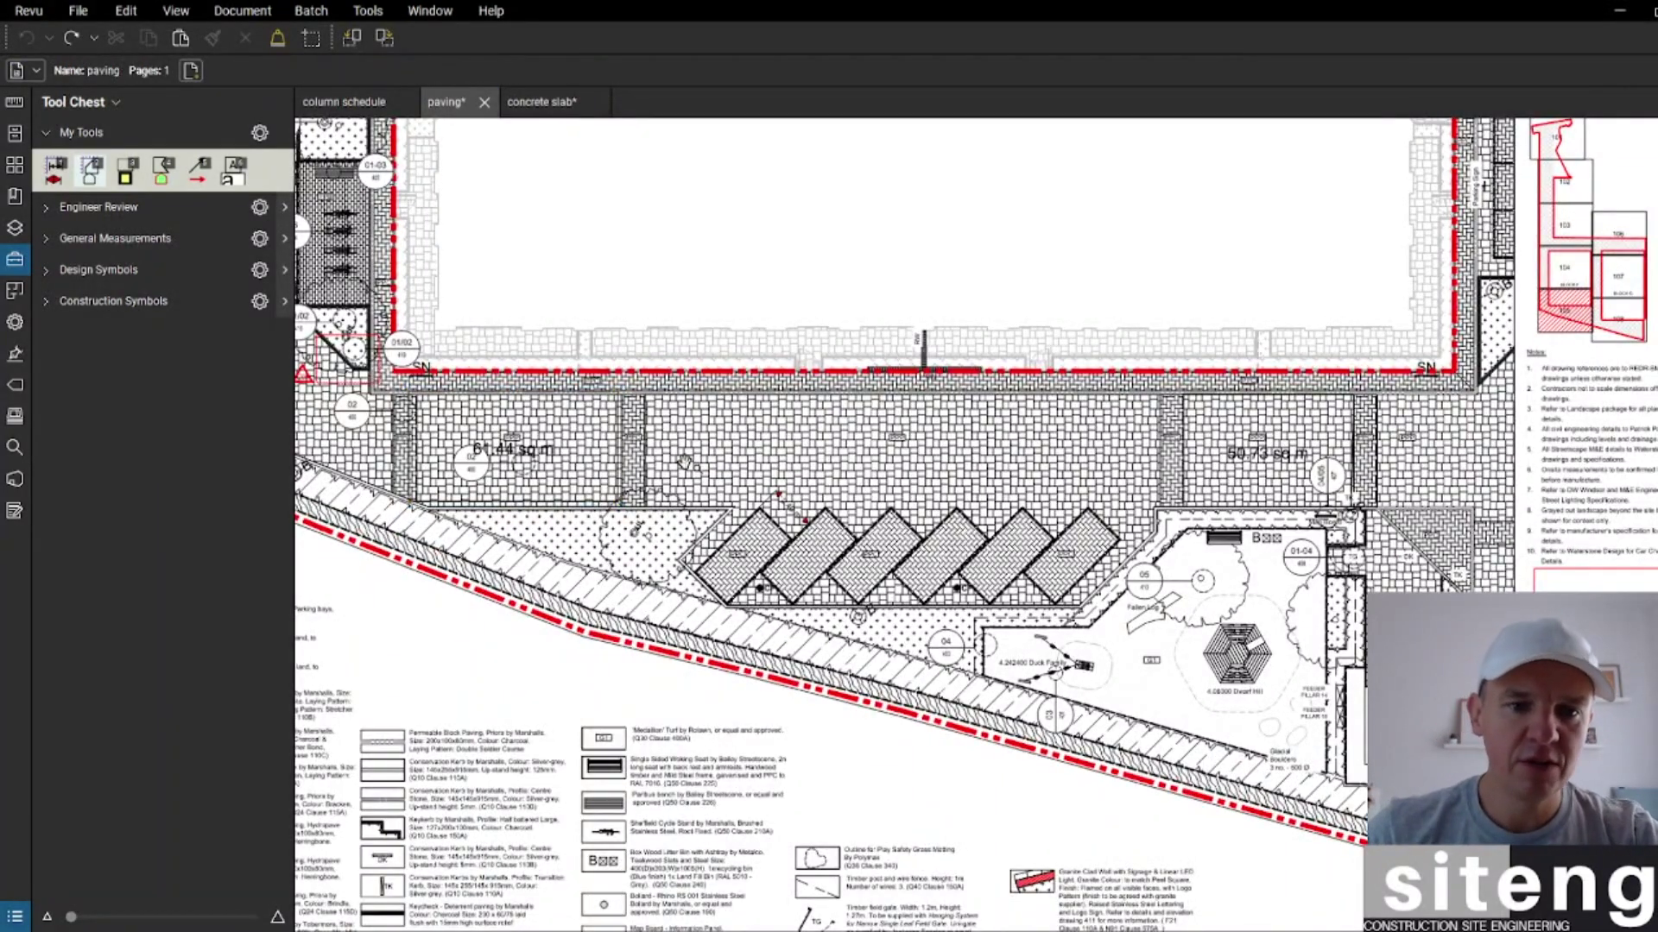
key(ctrl+p)
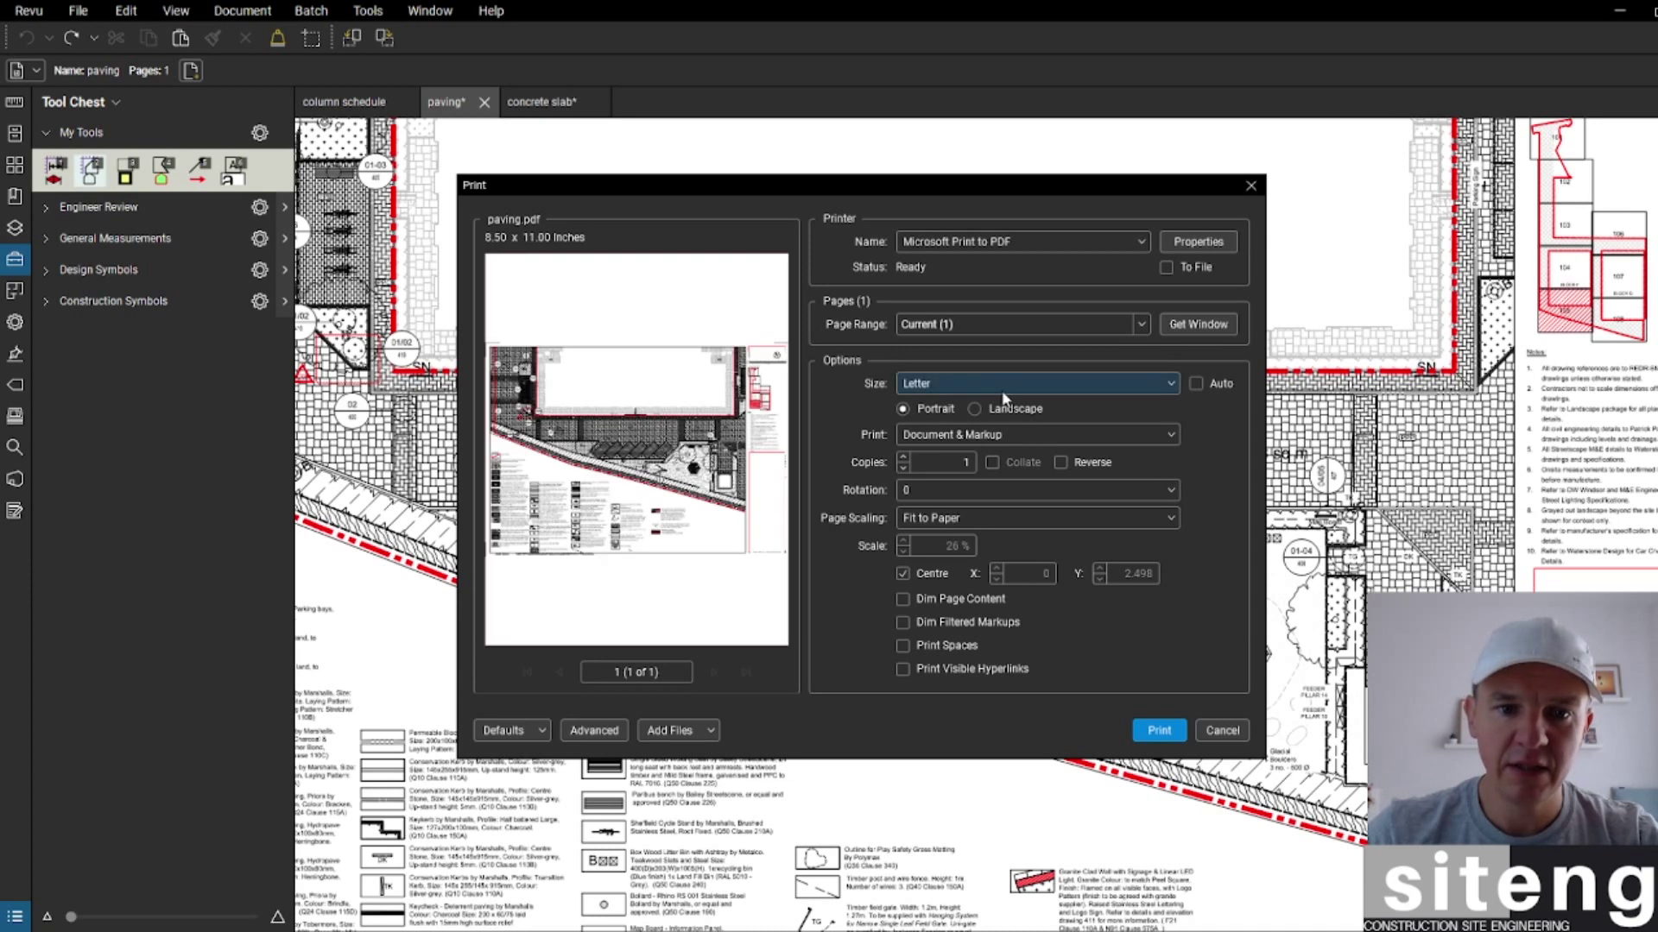
Step: Set the print paper to A3 in landscape orientation
click(1163, 382)
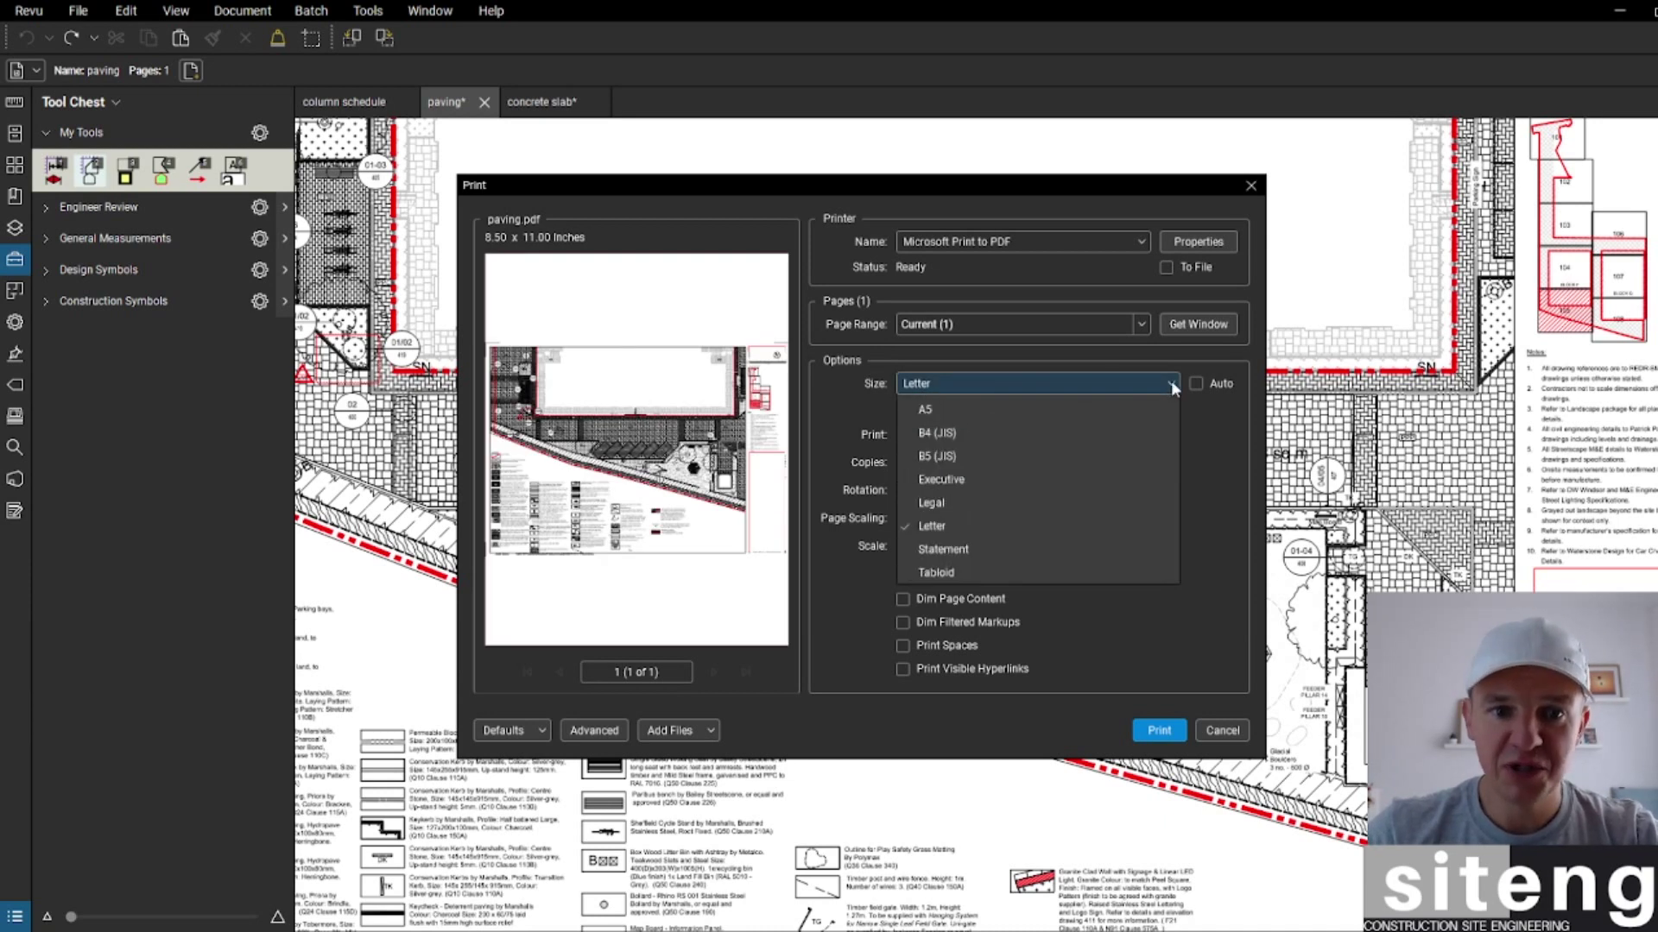
click(953, 408)
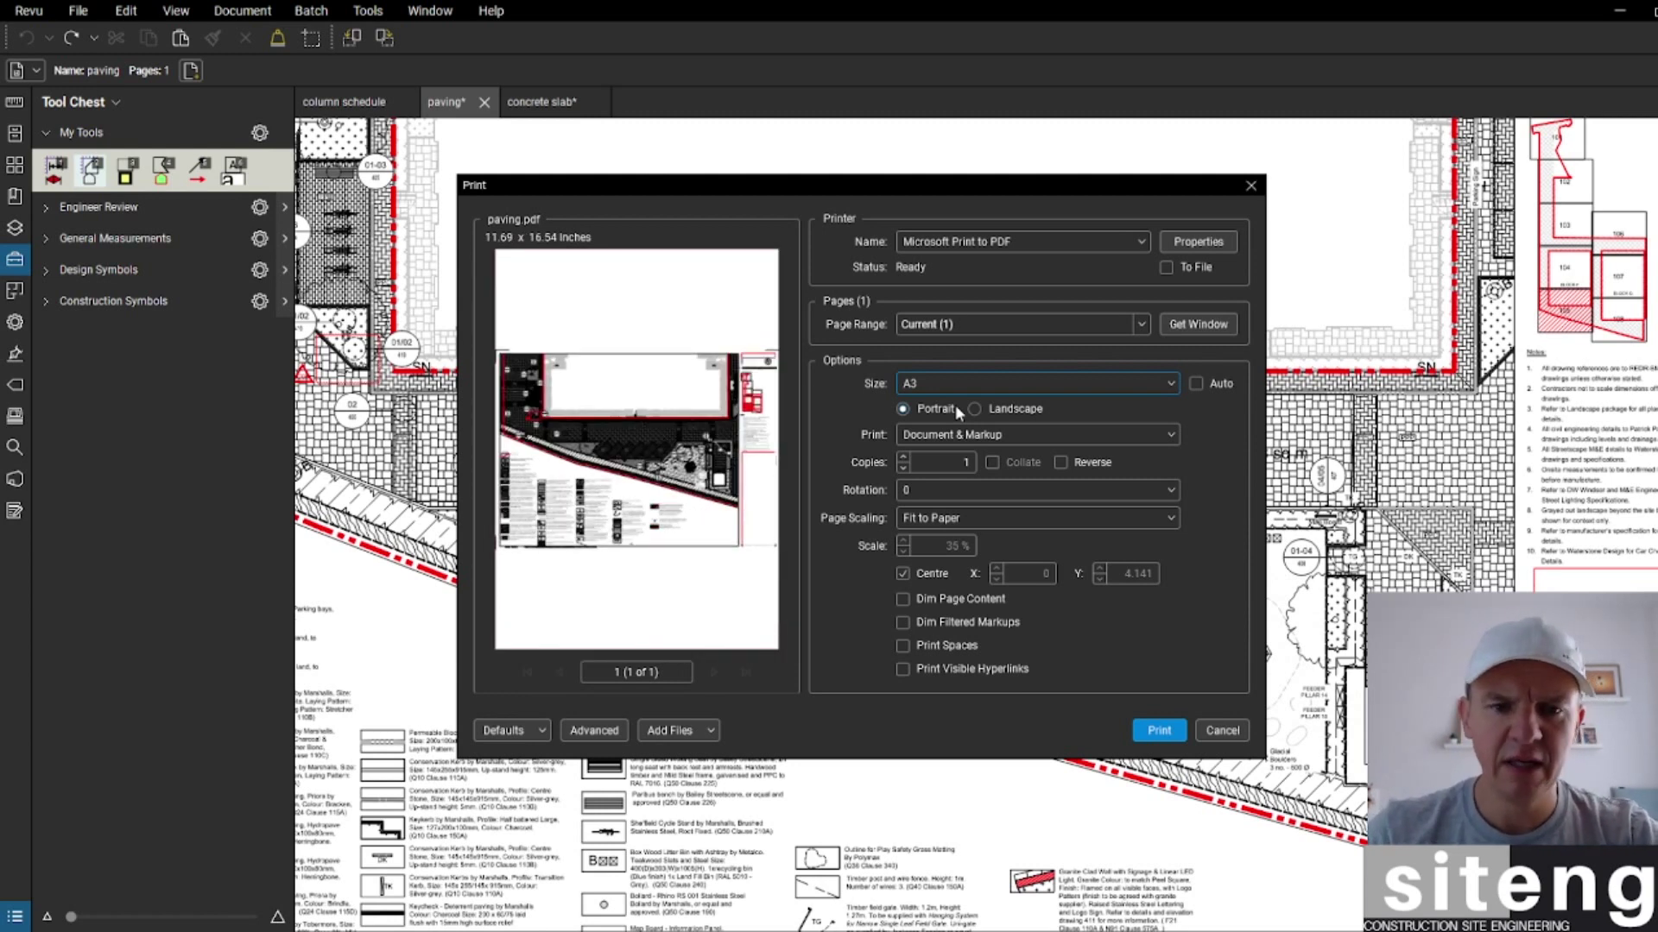
click(978, 407)
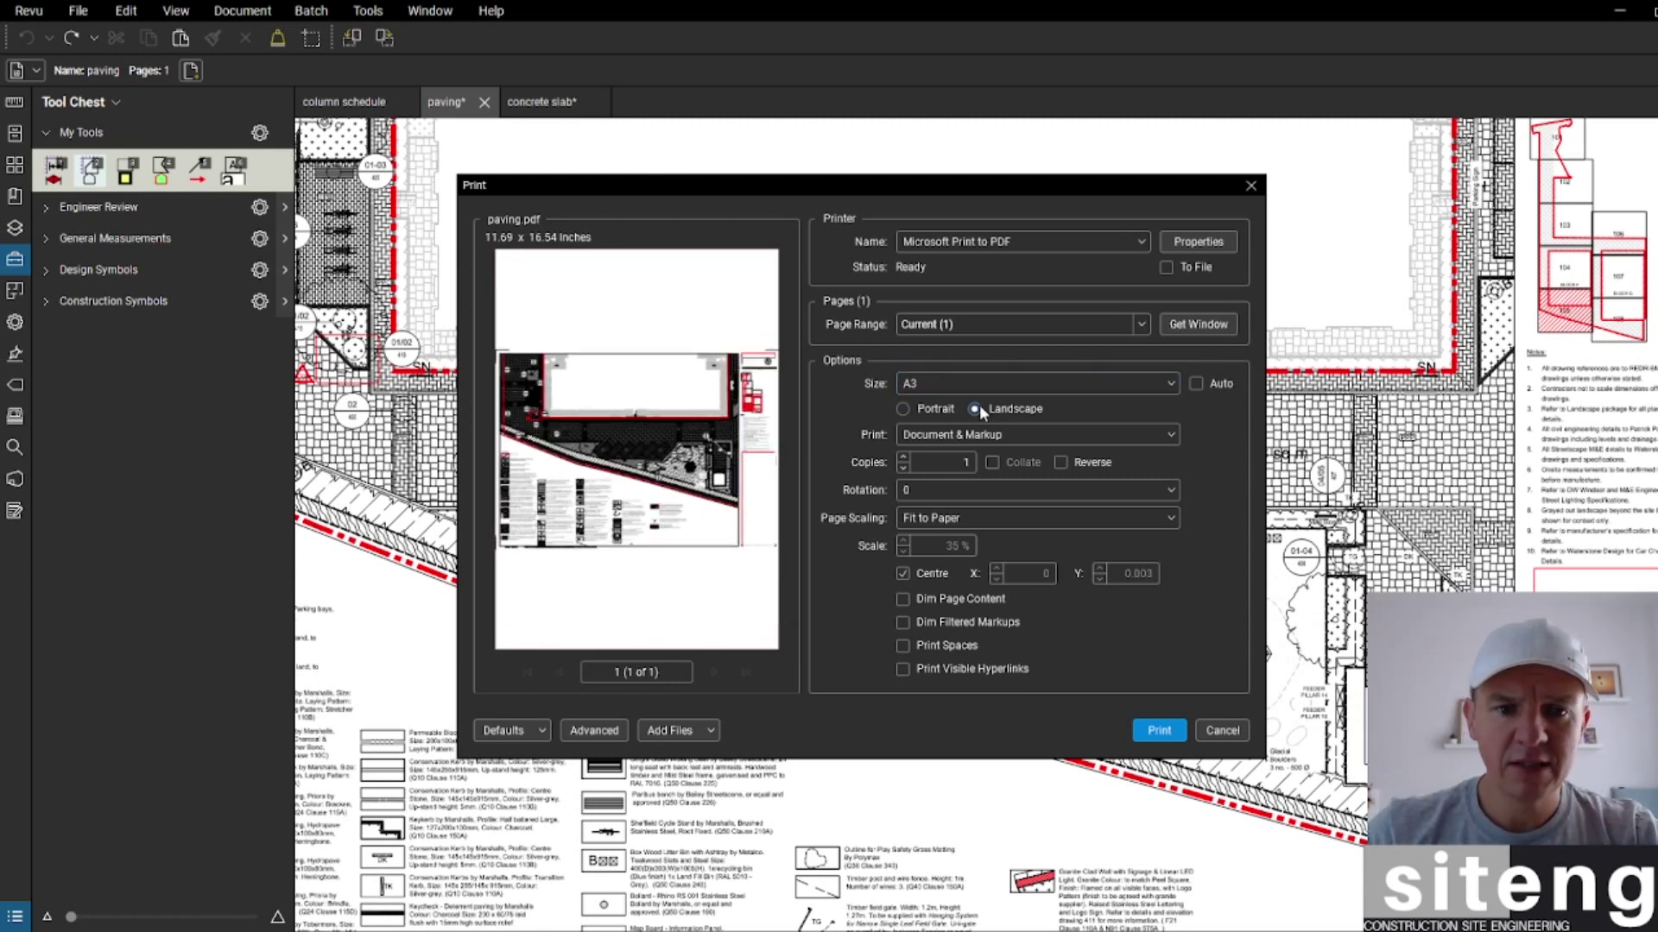
Step: Frame the plan area as the print window and print it to a PDF named myPaving
click(1188, 324)
scroll(930, 405, down, 4)
scroll(755, 490, up, 4)
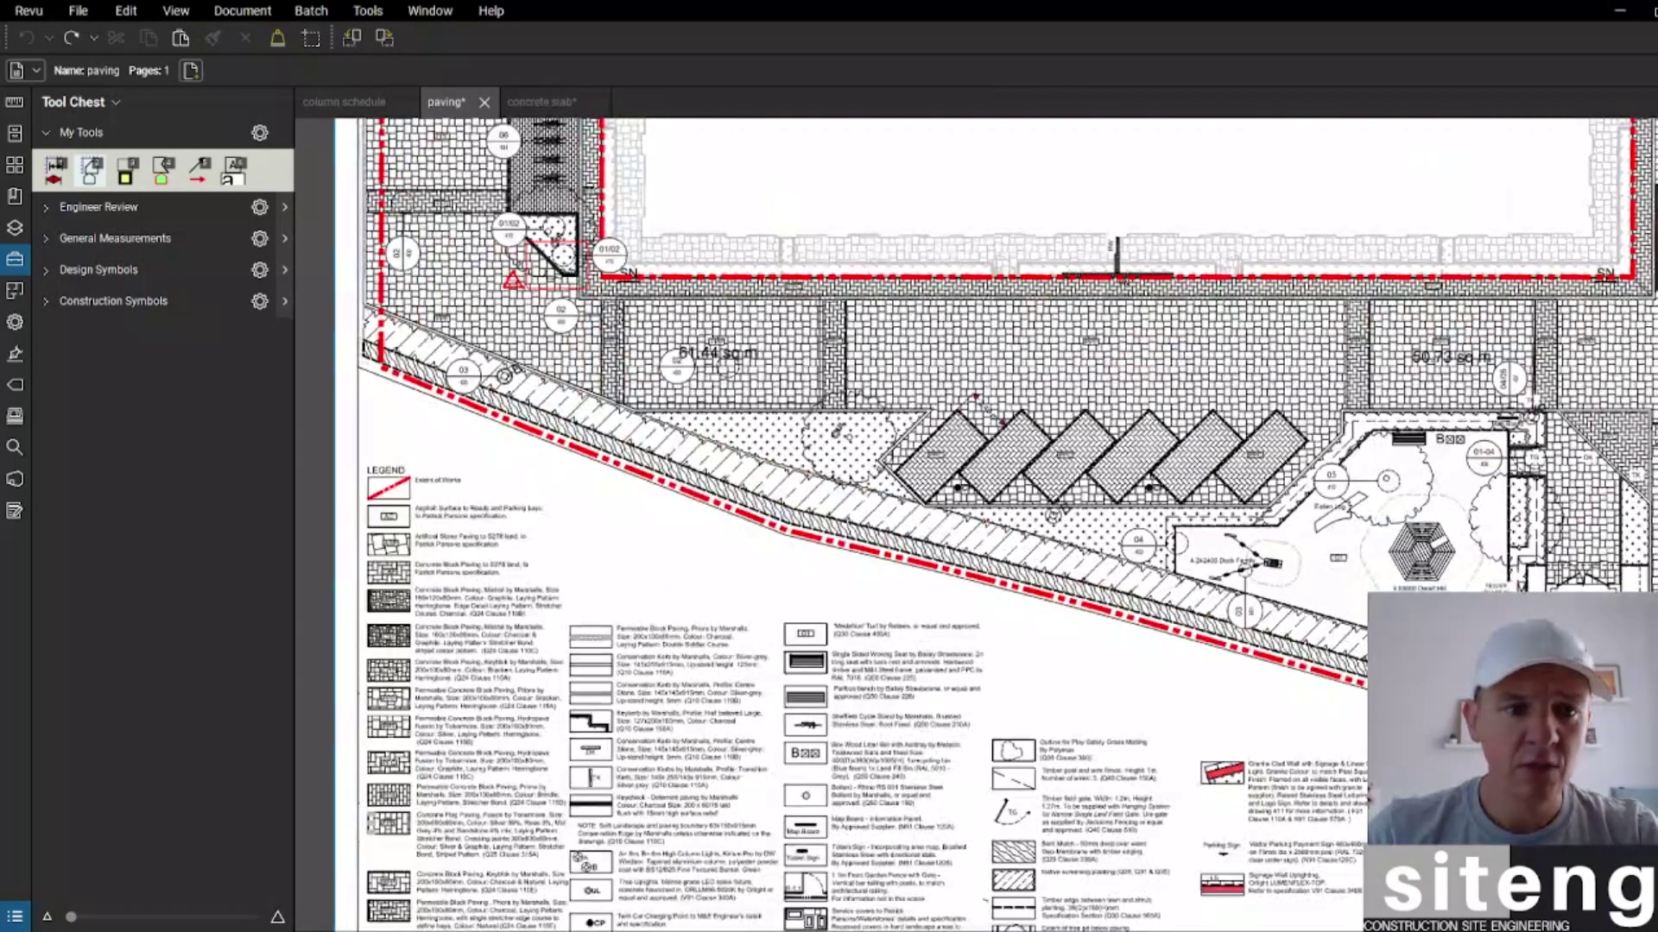
drag(517, 183, 1305, 673)
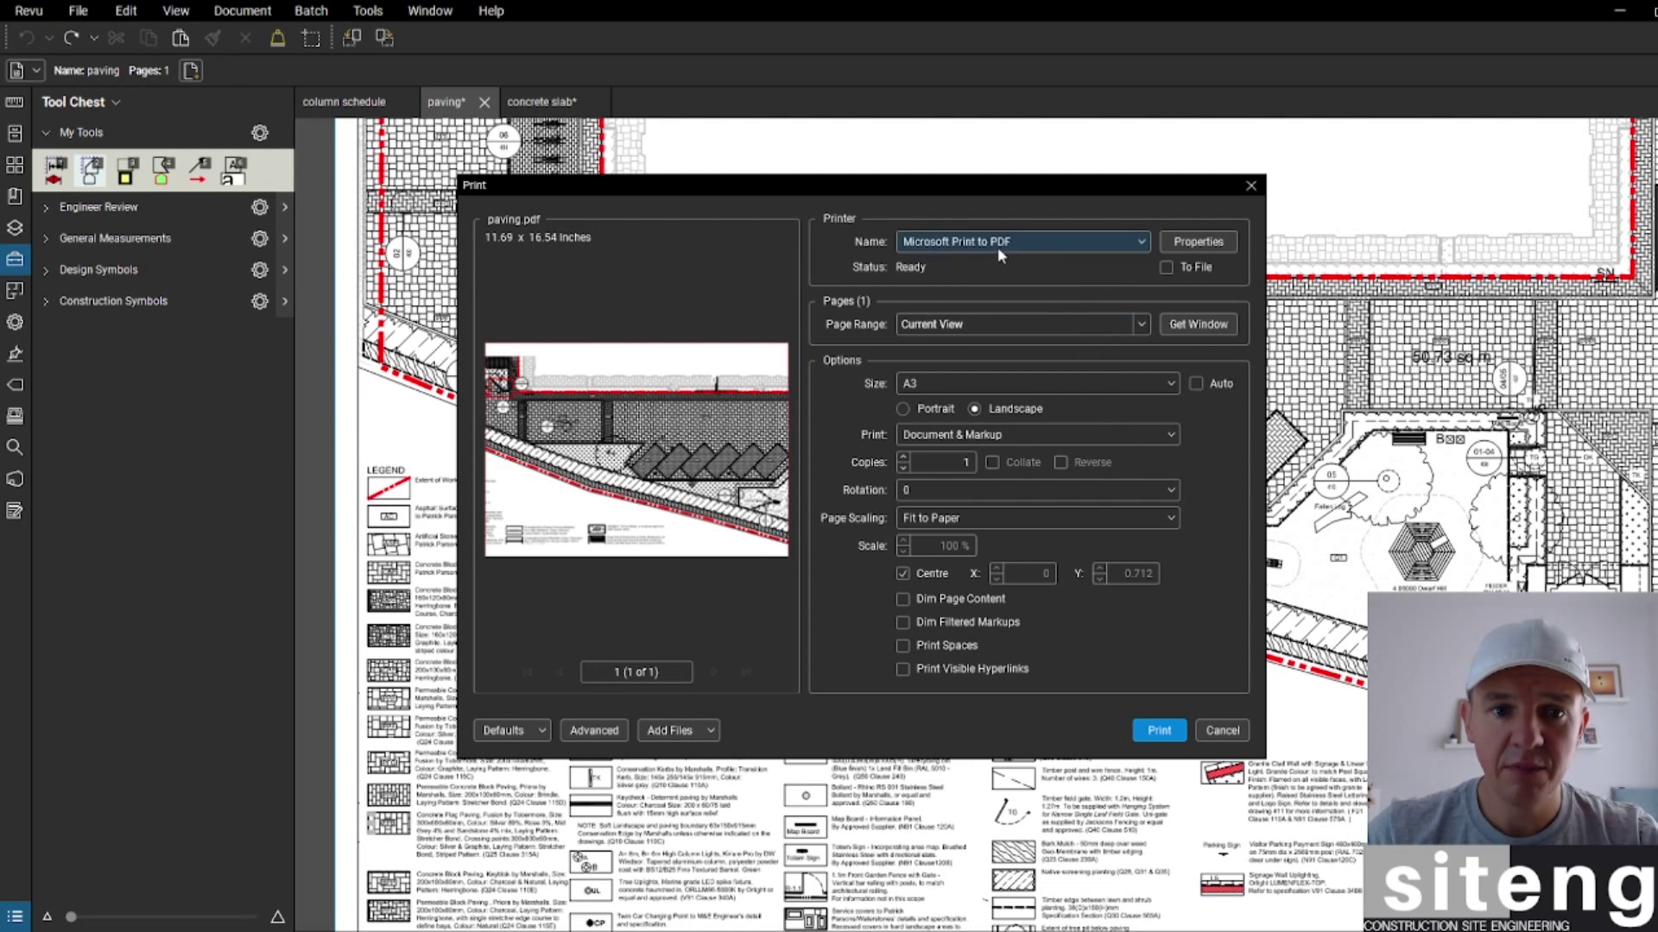
click(1159, 731)
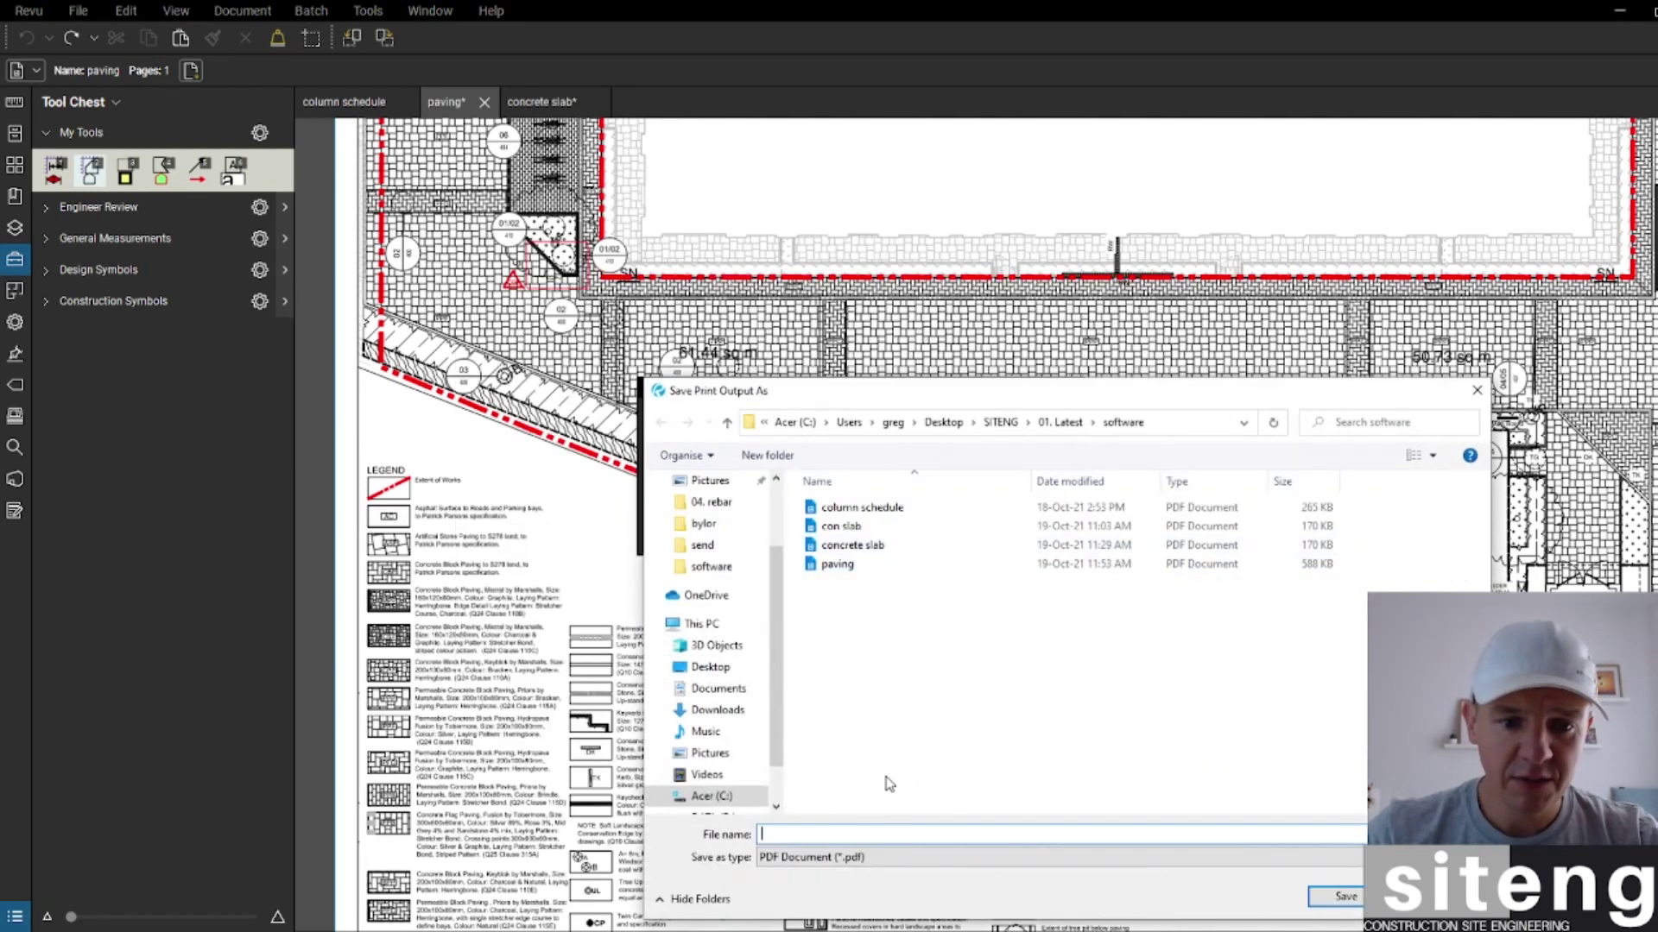
text(surfacing)
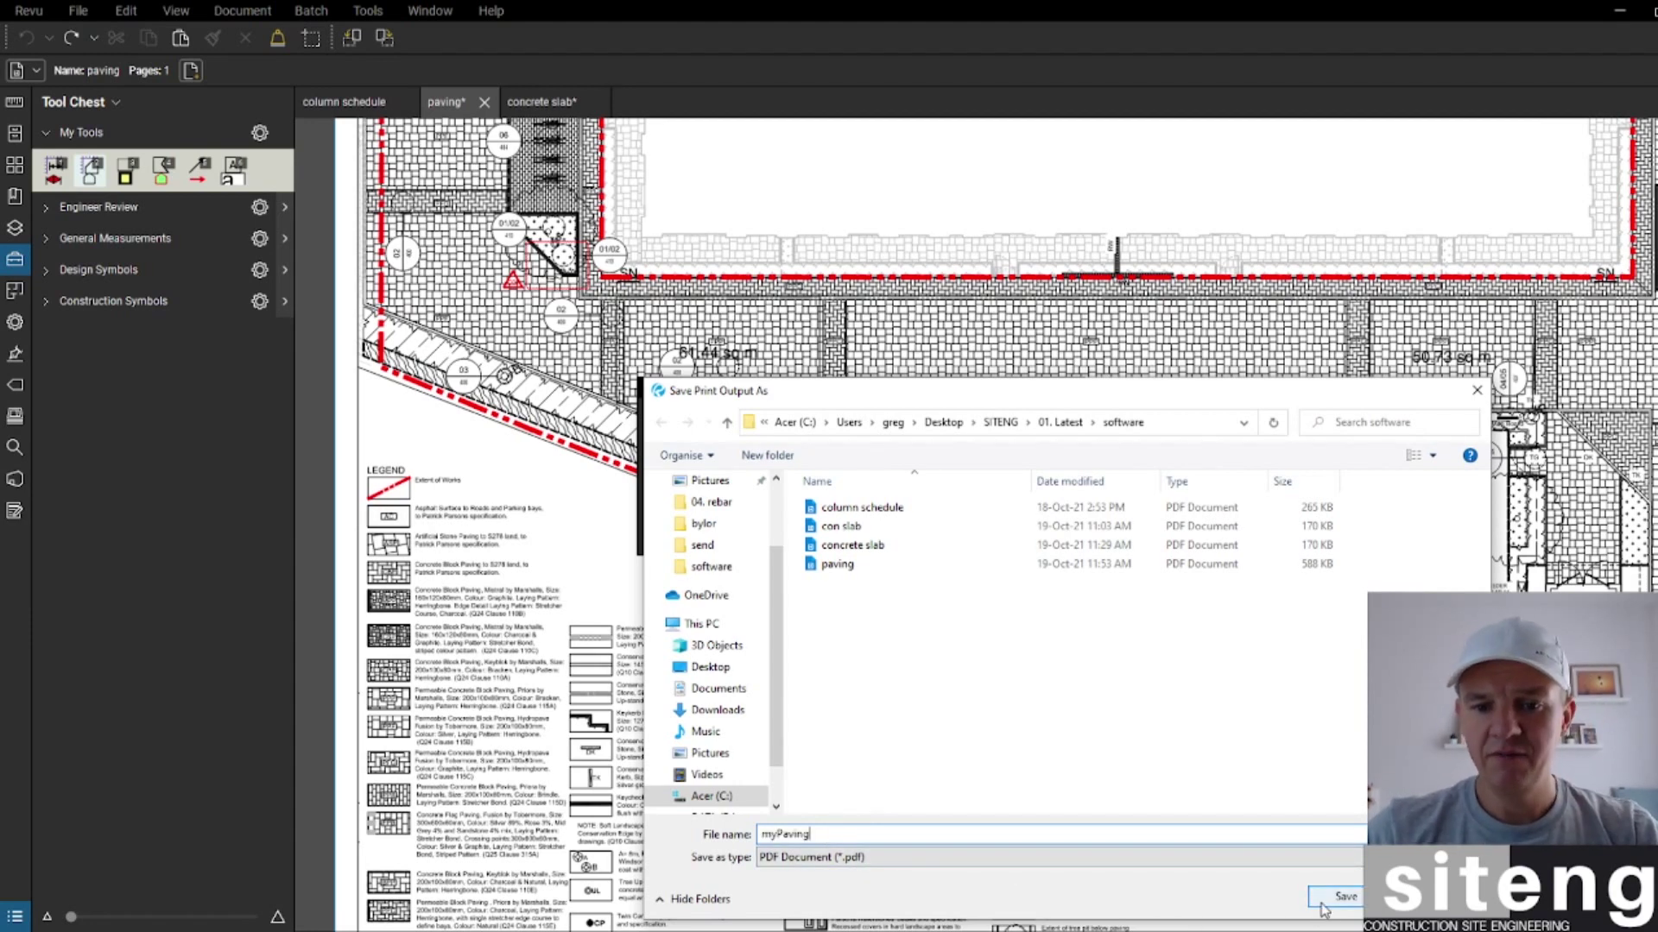
click(1327, 898)
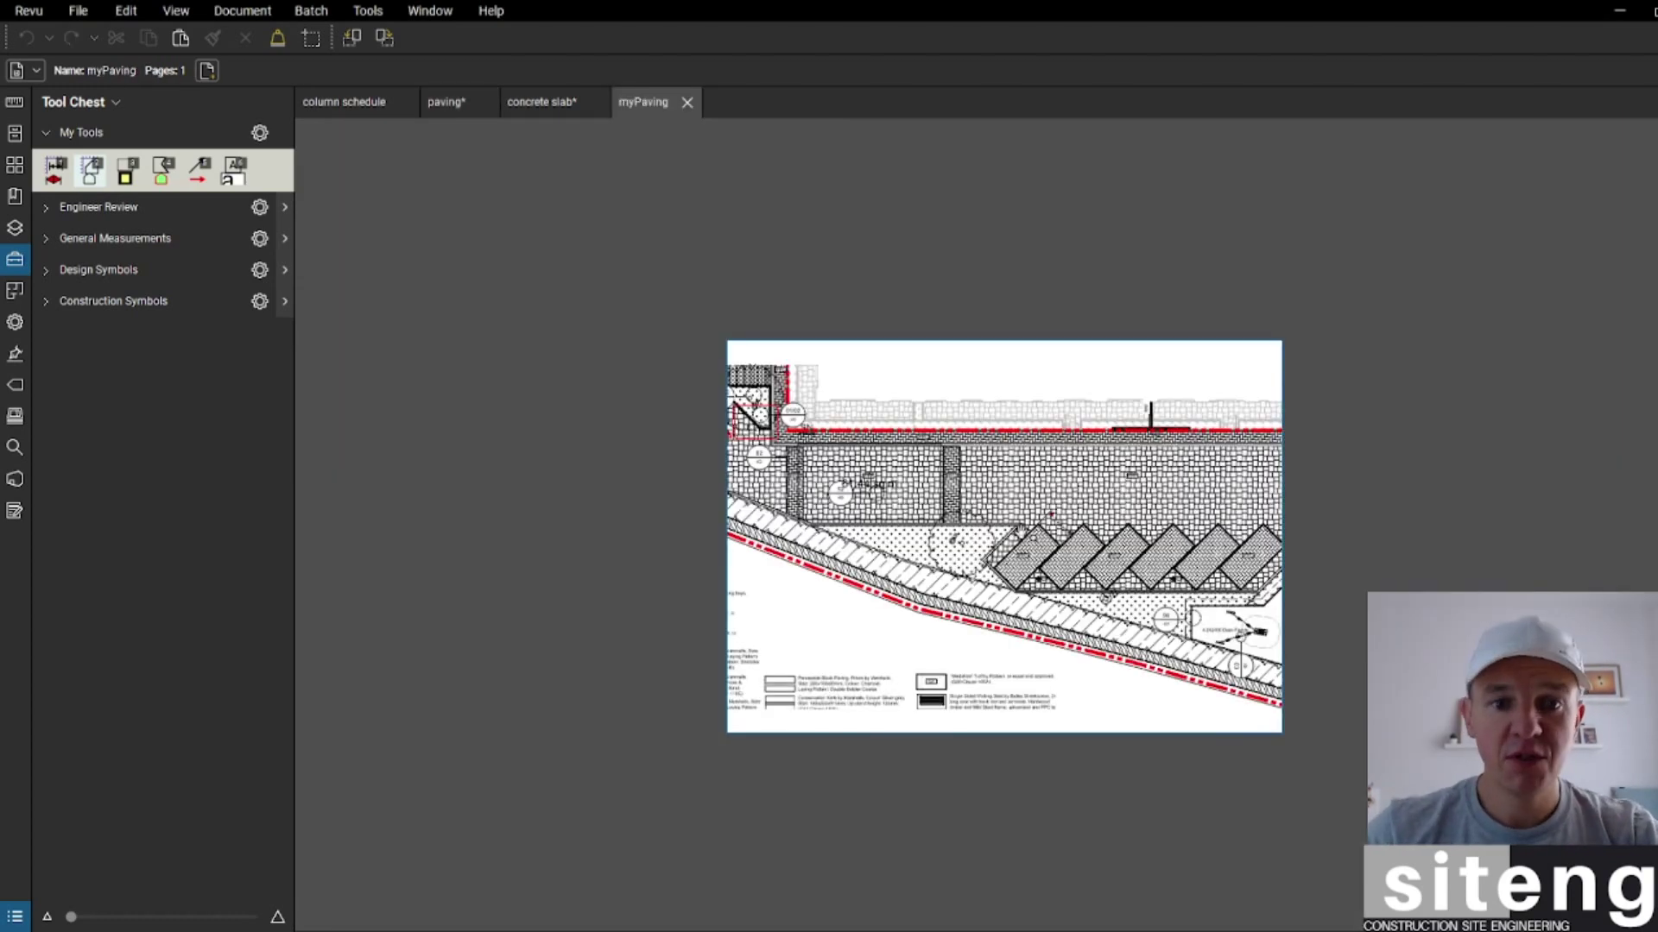
Step: Zoom in and out around the 2.40 m dimension on the new myPaving tab
scroll(975, 550, up, 3)
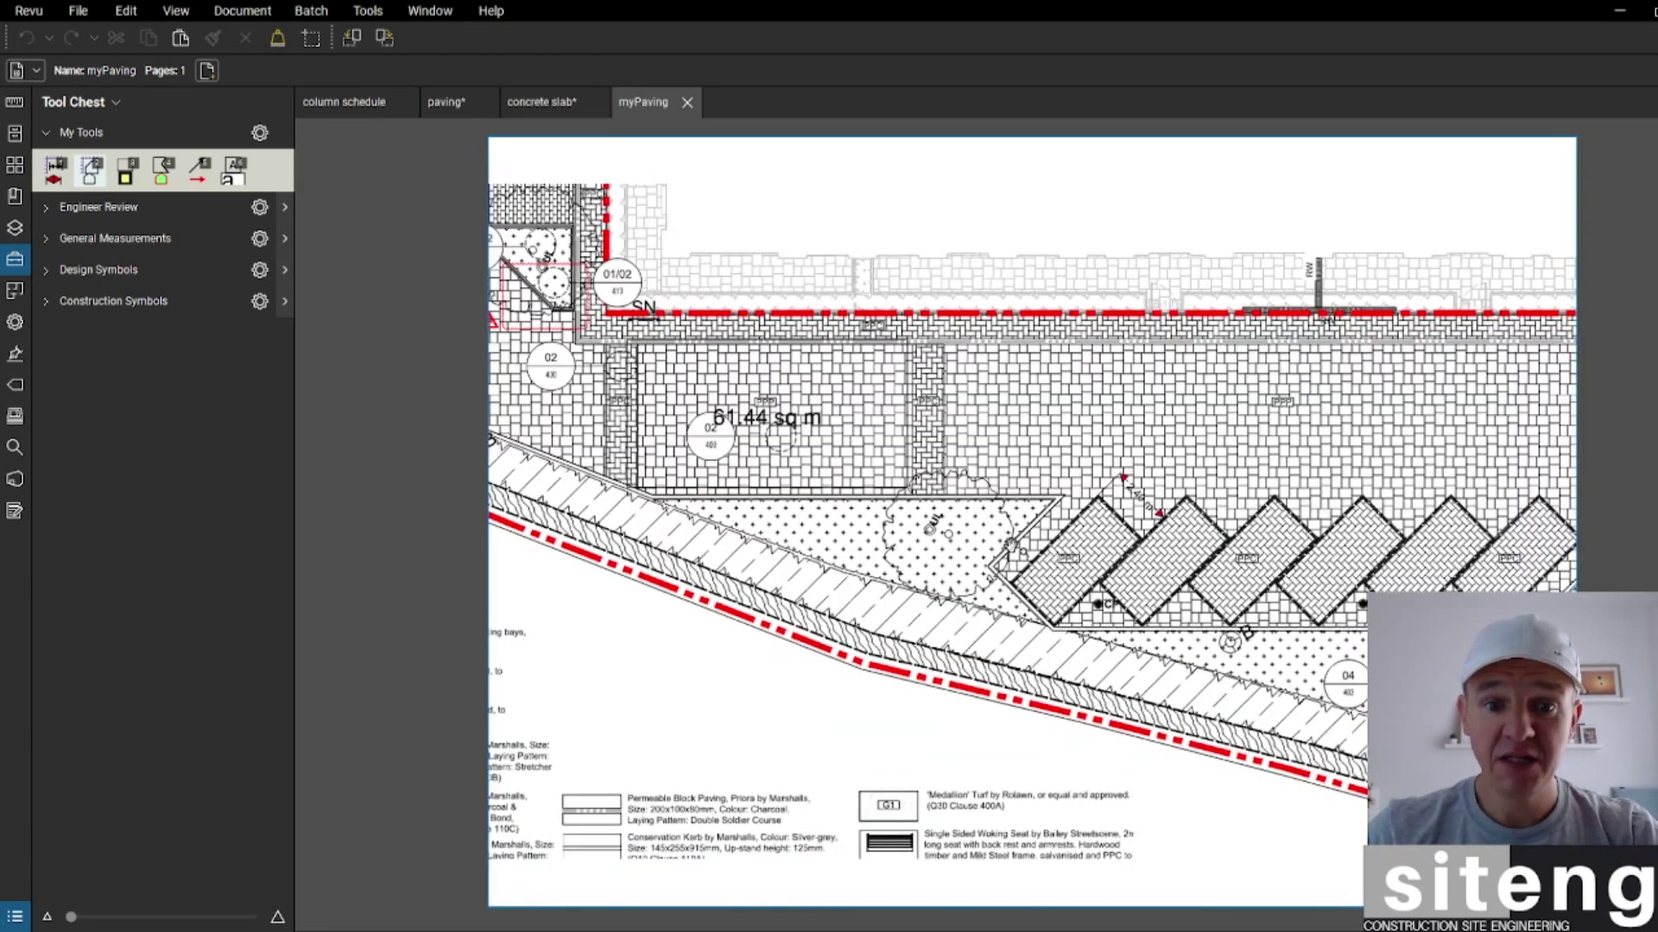
scroll(1012, 550, down, 1)
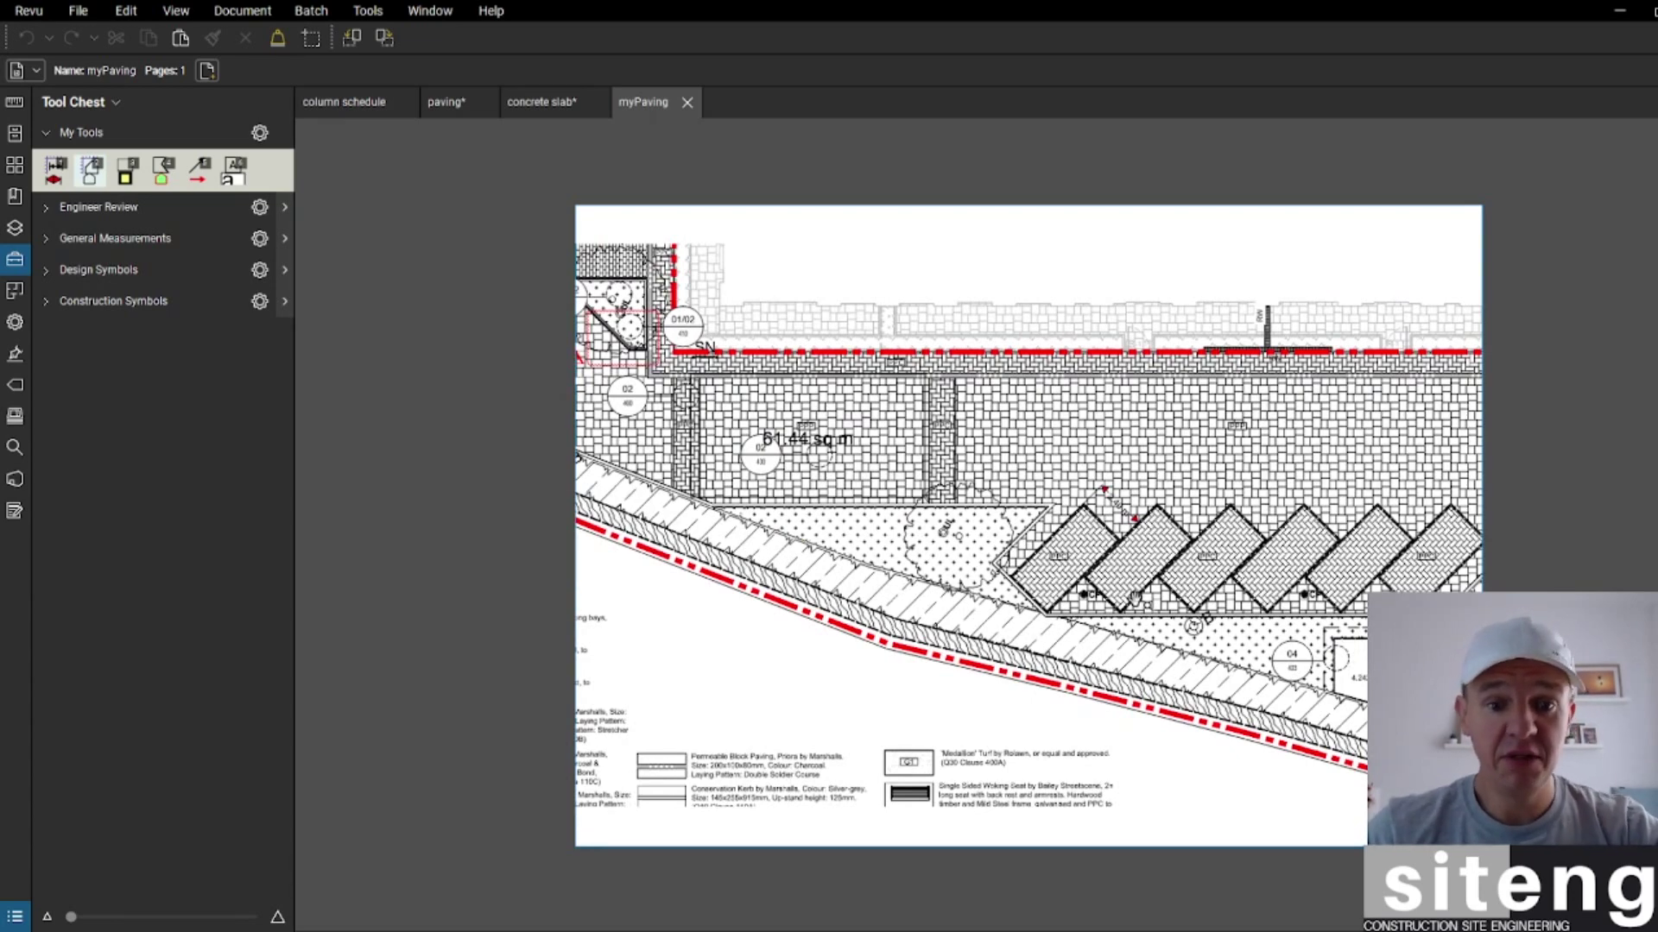
scroll(1079, 534, up, 2)
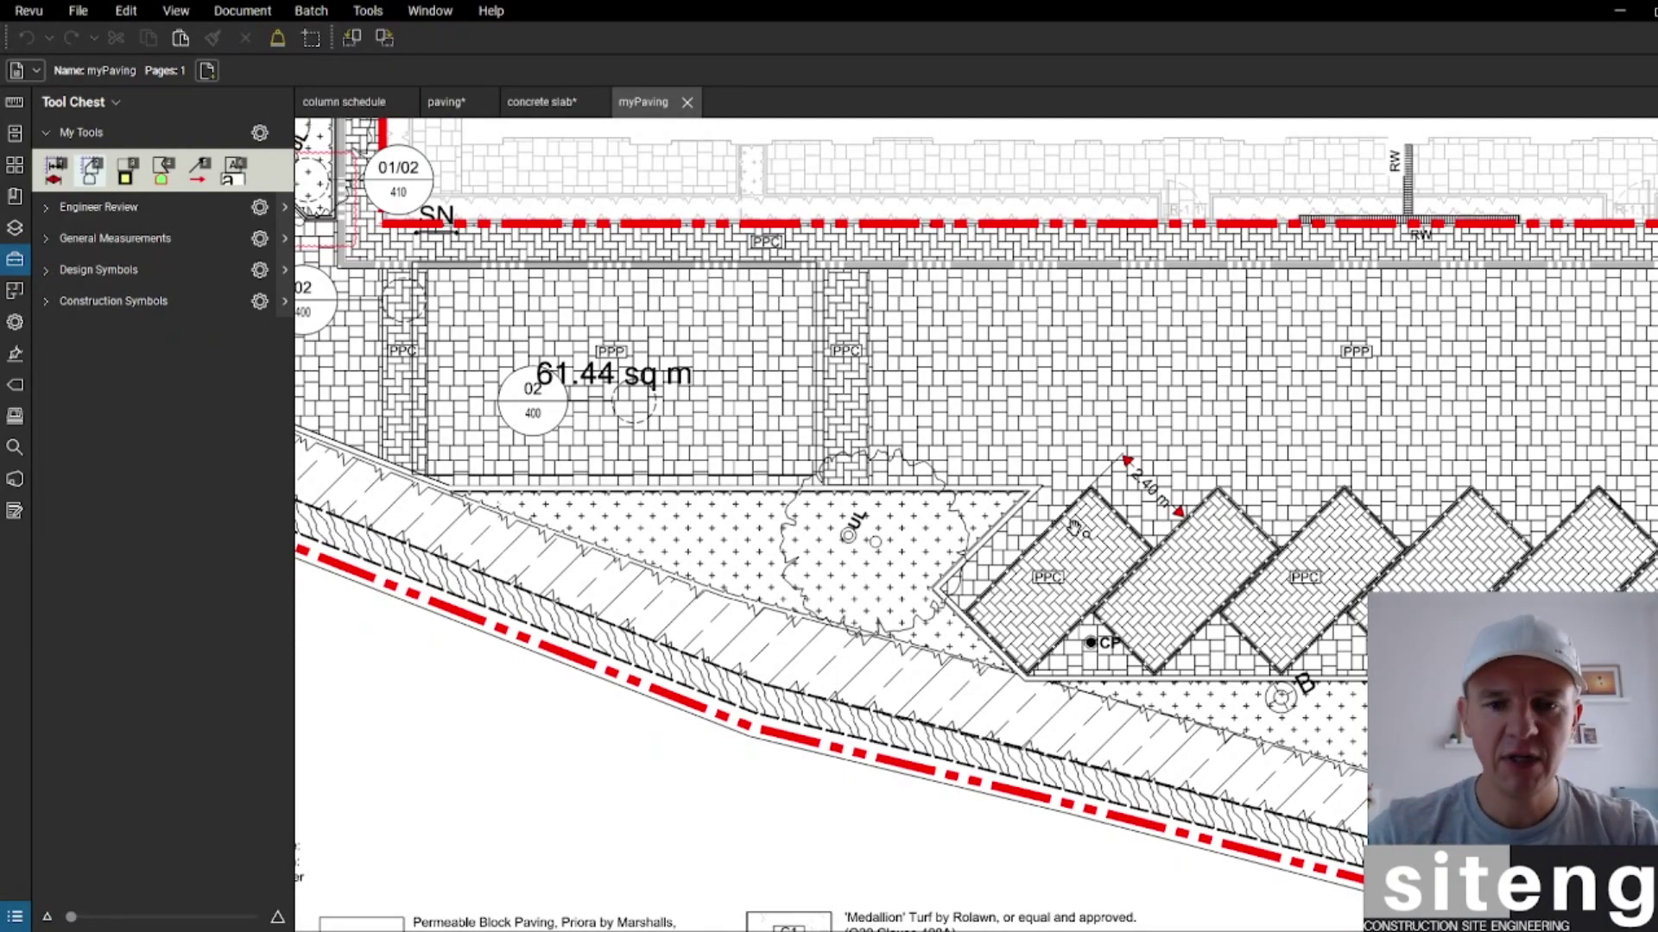
scroll(1074, 528, down, 5)
scroll(1051, 442, up, 7)
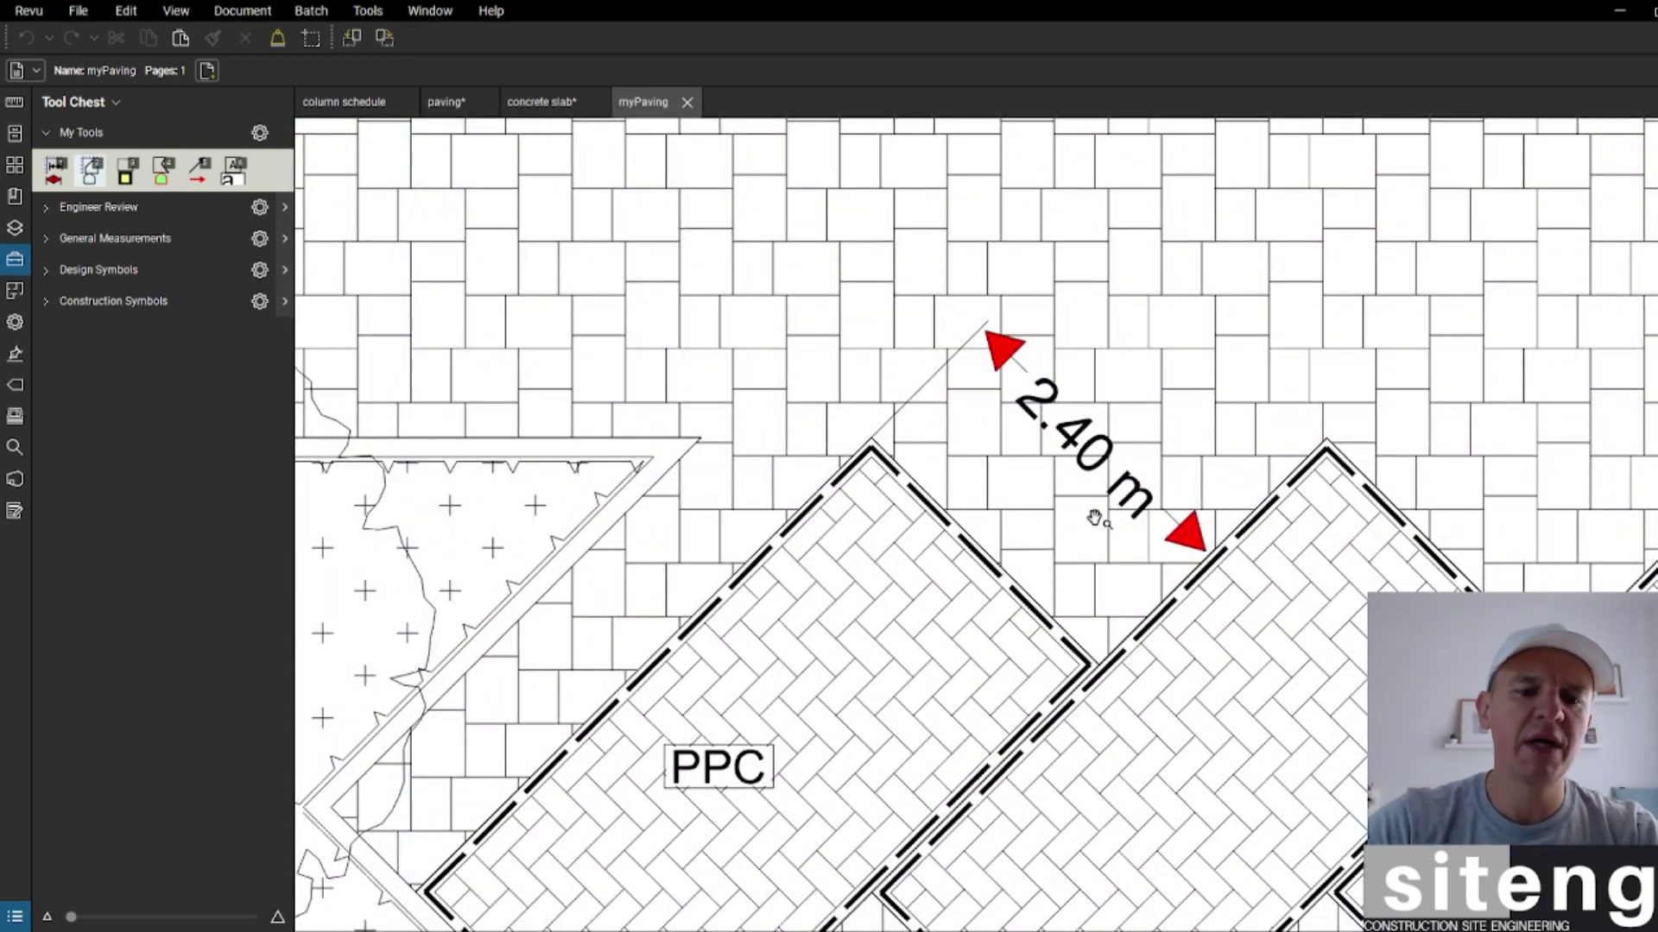
scroll(1094, 518, down, 5)
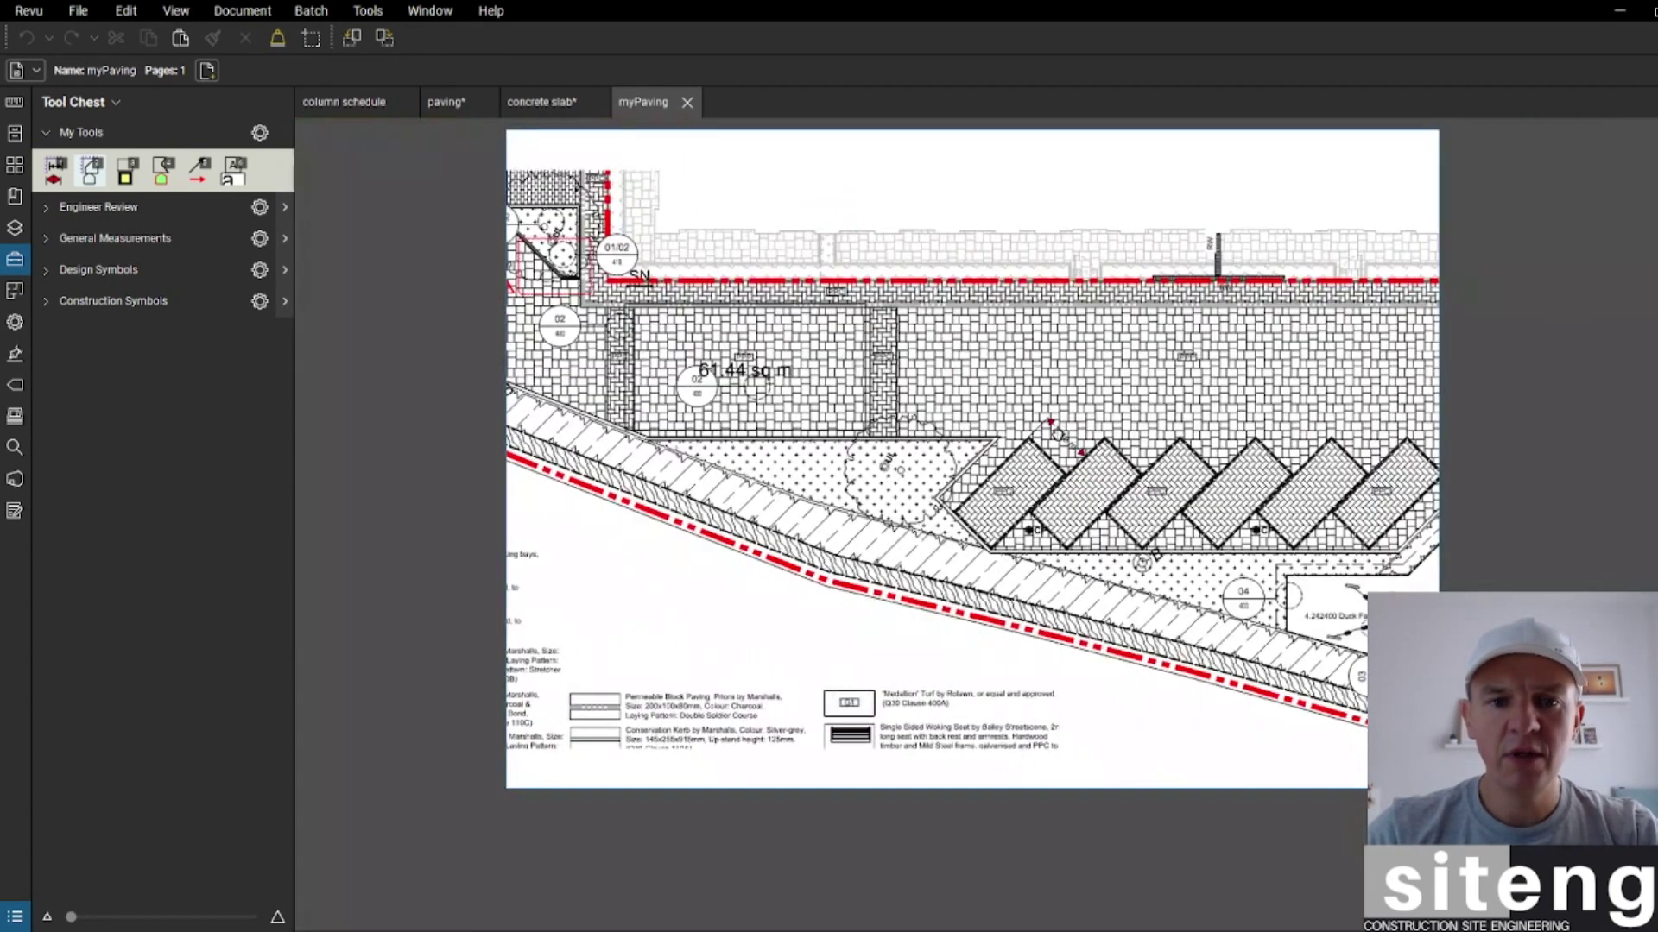
scroll(941, 466, up, 3)
scroll(939, 464, down, 2)
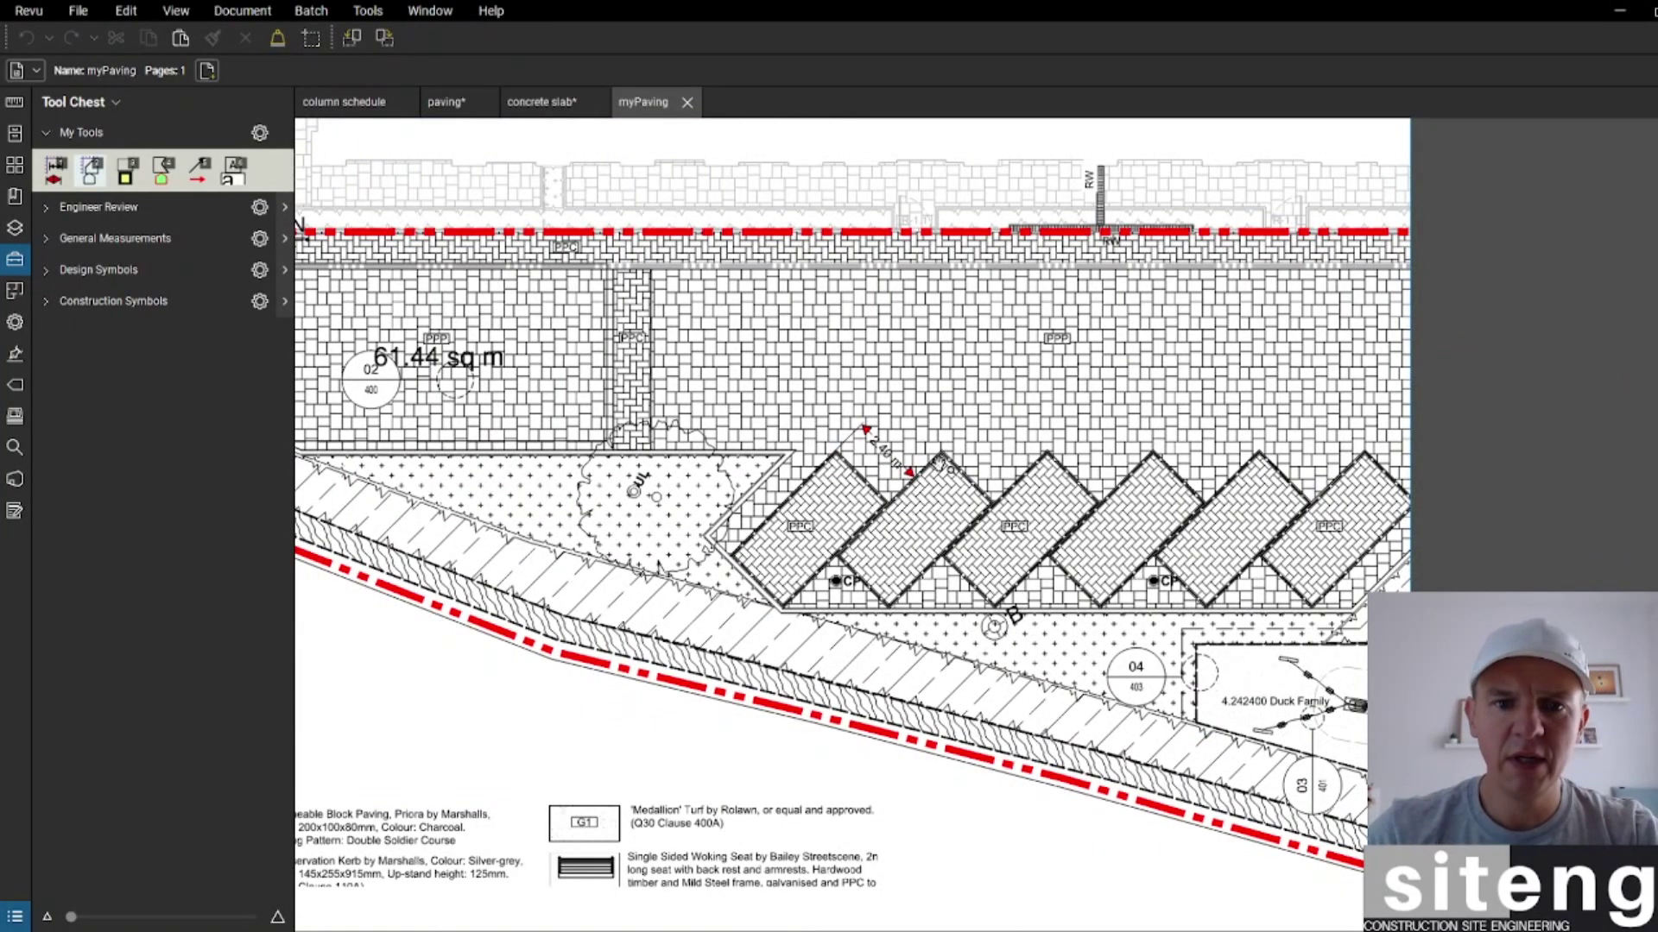
scroll(941, 466, down, 5)
scroll(941, 467, up, 4)
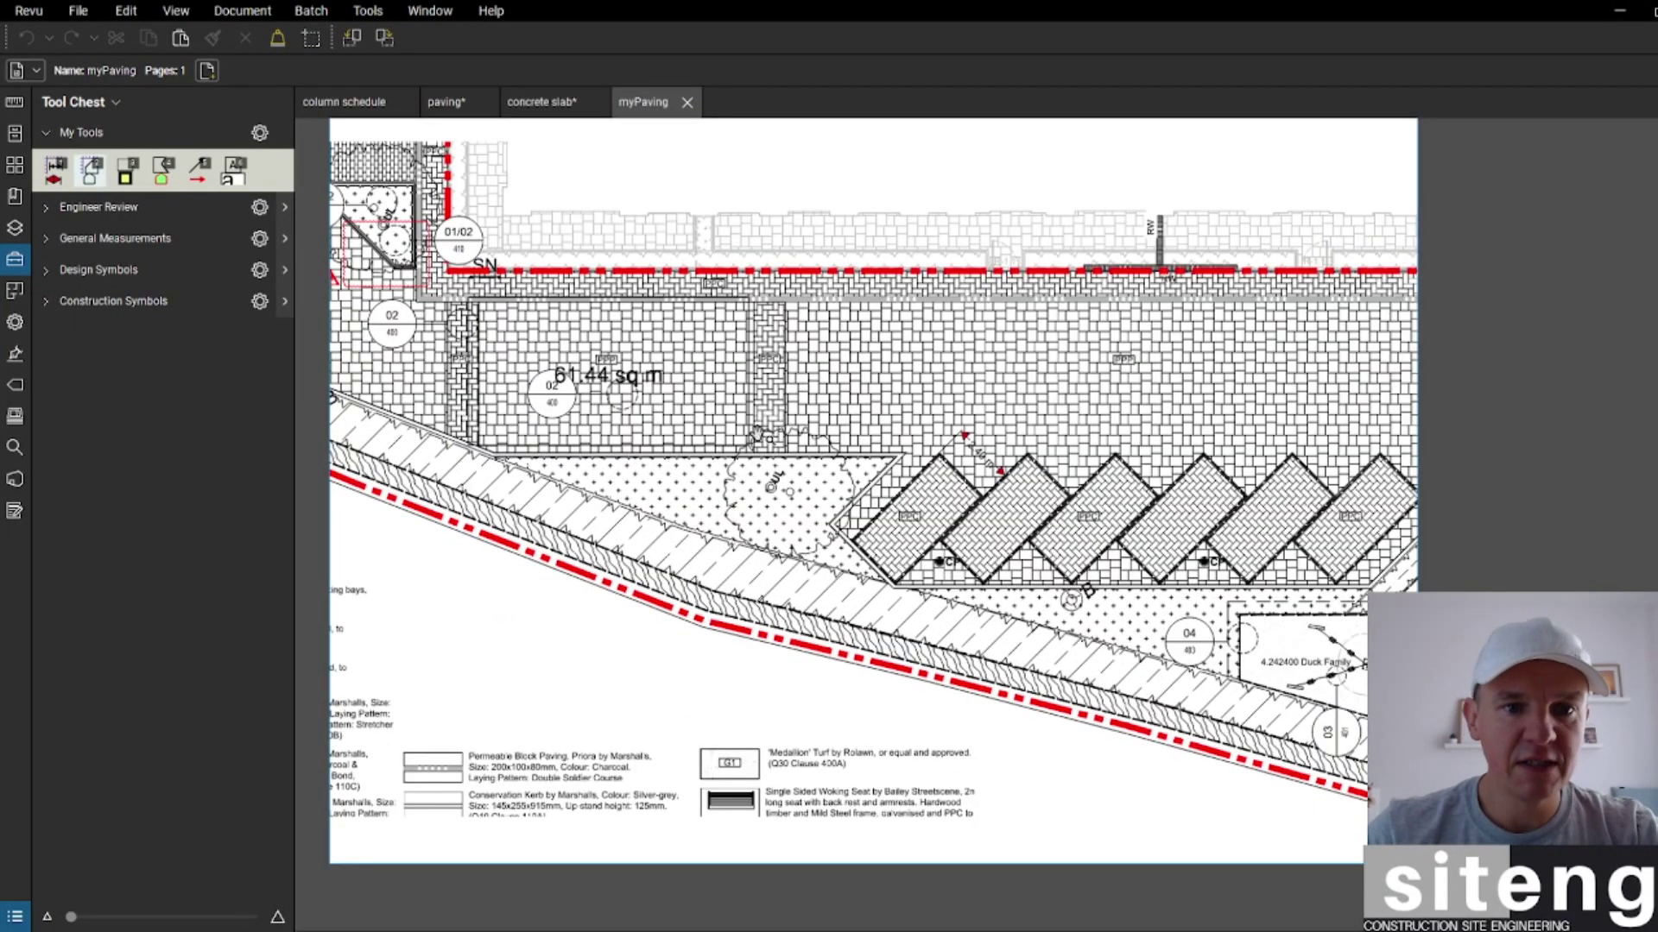
Step: Pan up to the top paving band and show the measurement settings panel
drag(820, 544, 1105, 492)
scroll(967, 425, up, 4)
scroll(967, 424, up, 2)
drag(1022, 359, 1110, 514)
scroll(1110, 515, up, 5)
scroll(1113, 549, down, 8)
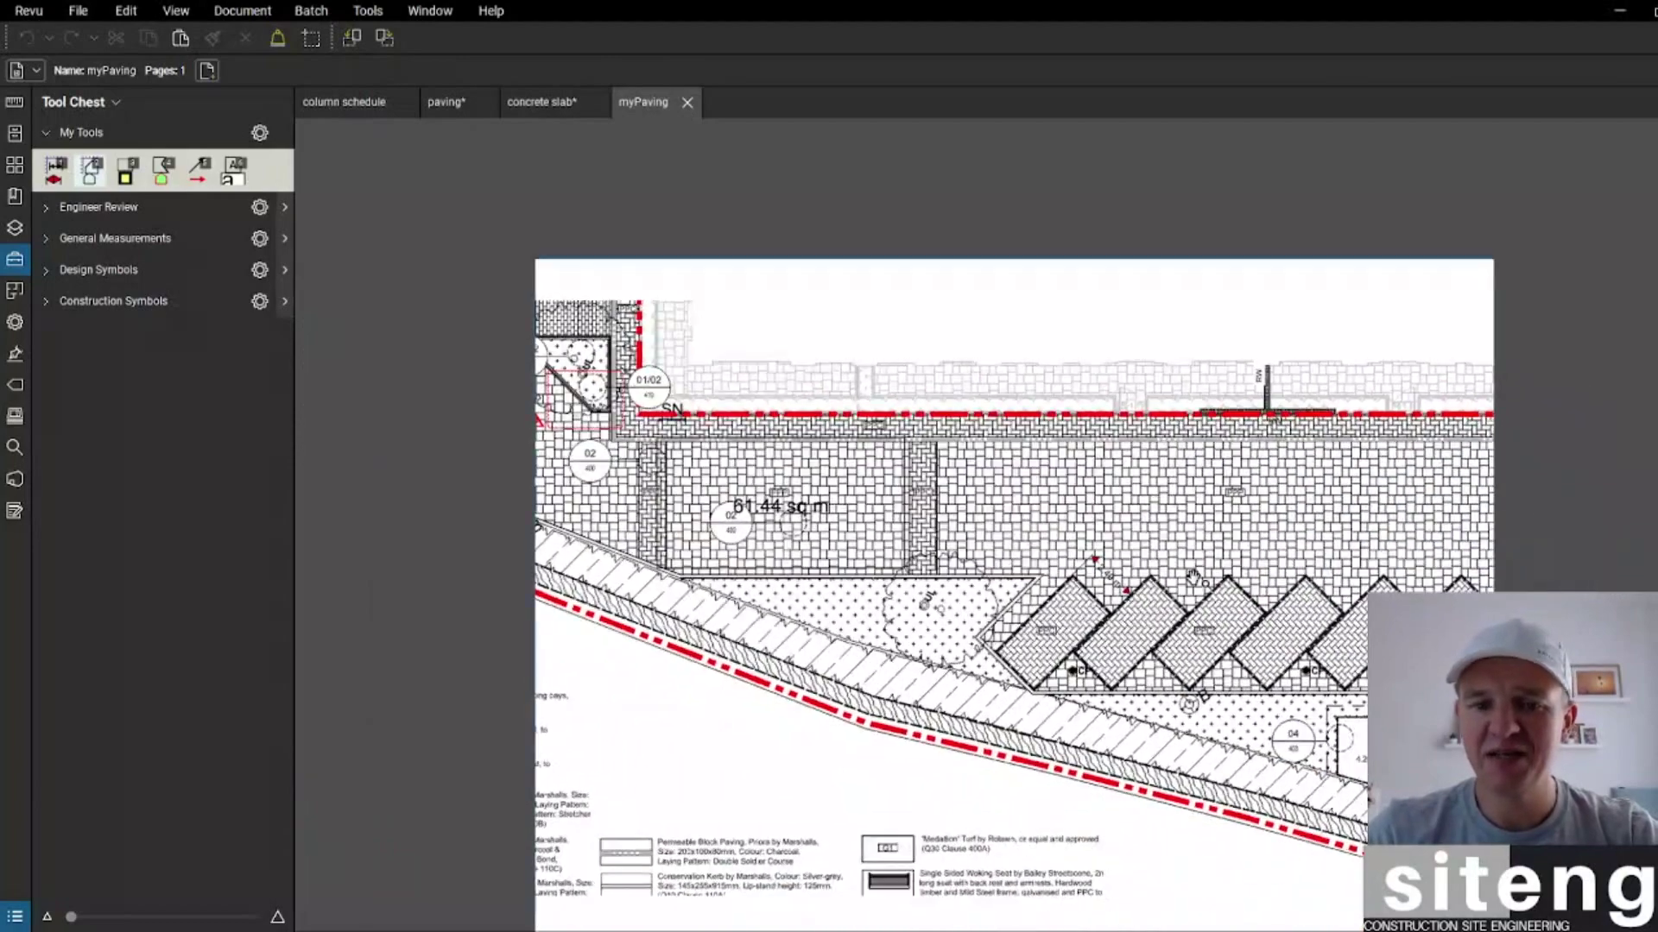
scroll(1087, 563, up, 4)
scroll(932, 528, down, 2)
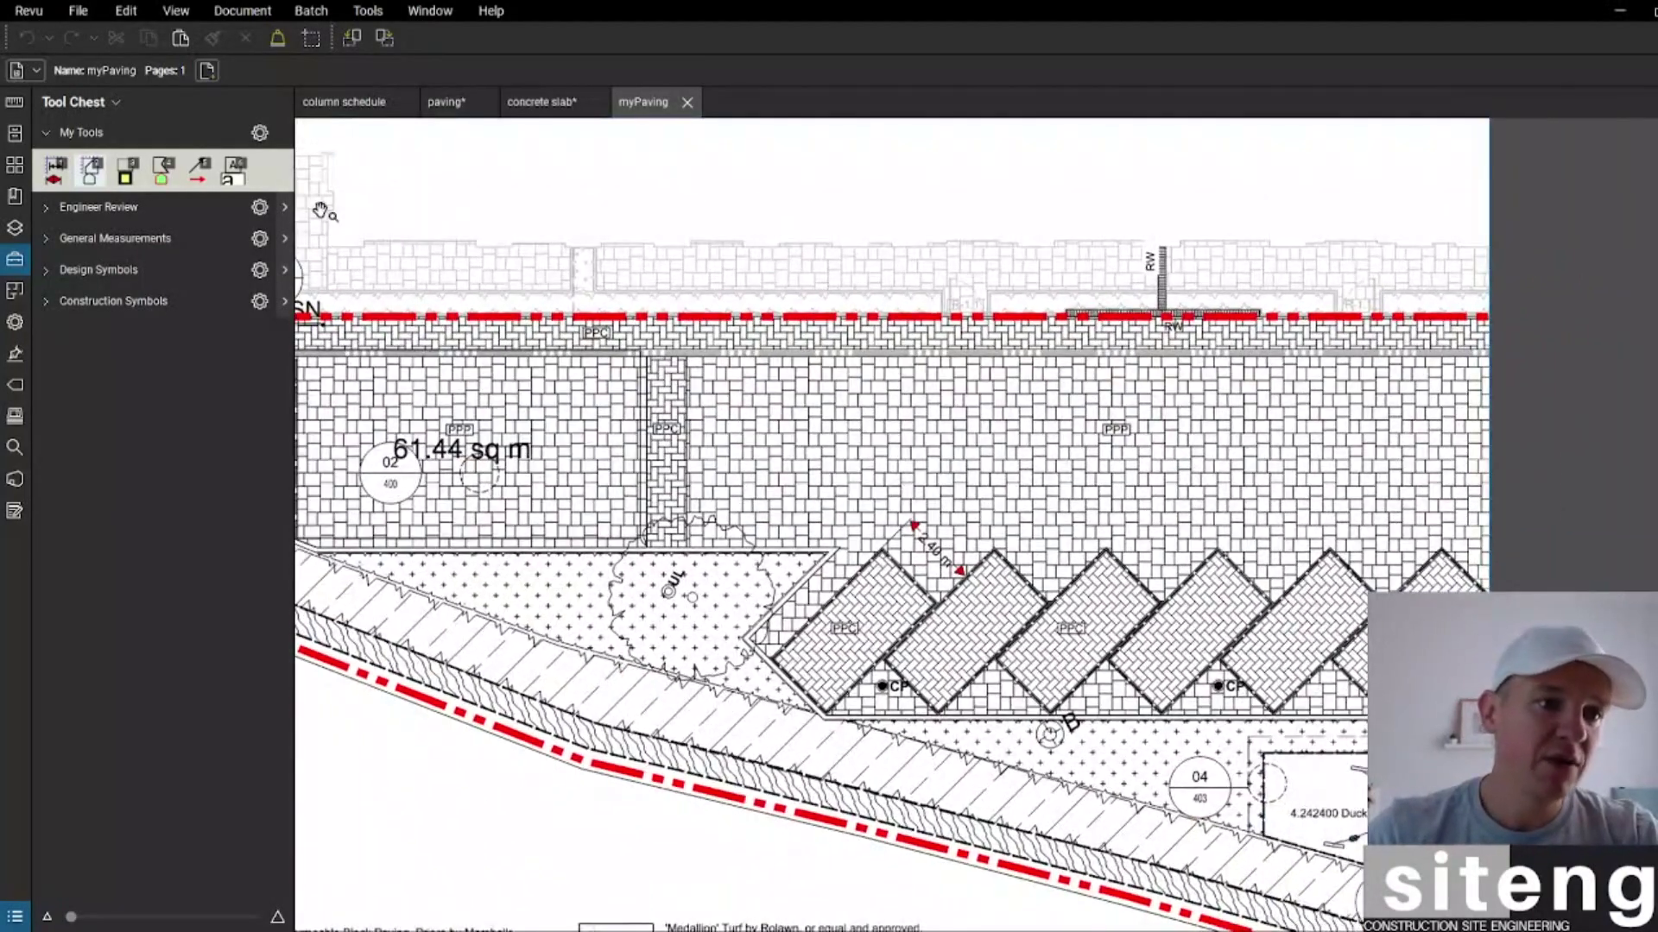
click(14, 103)
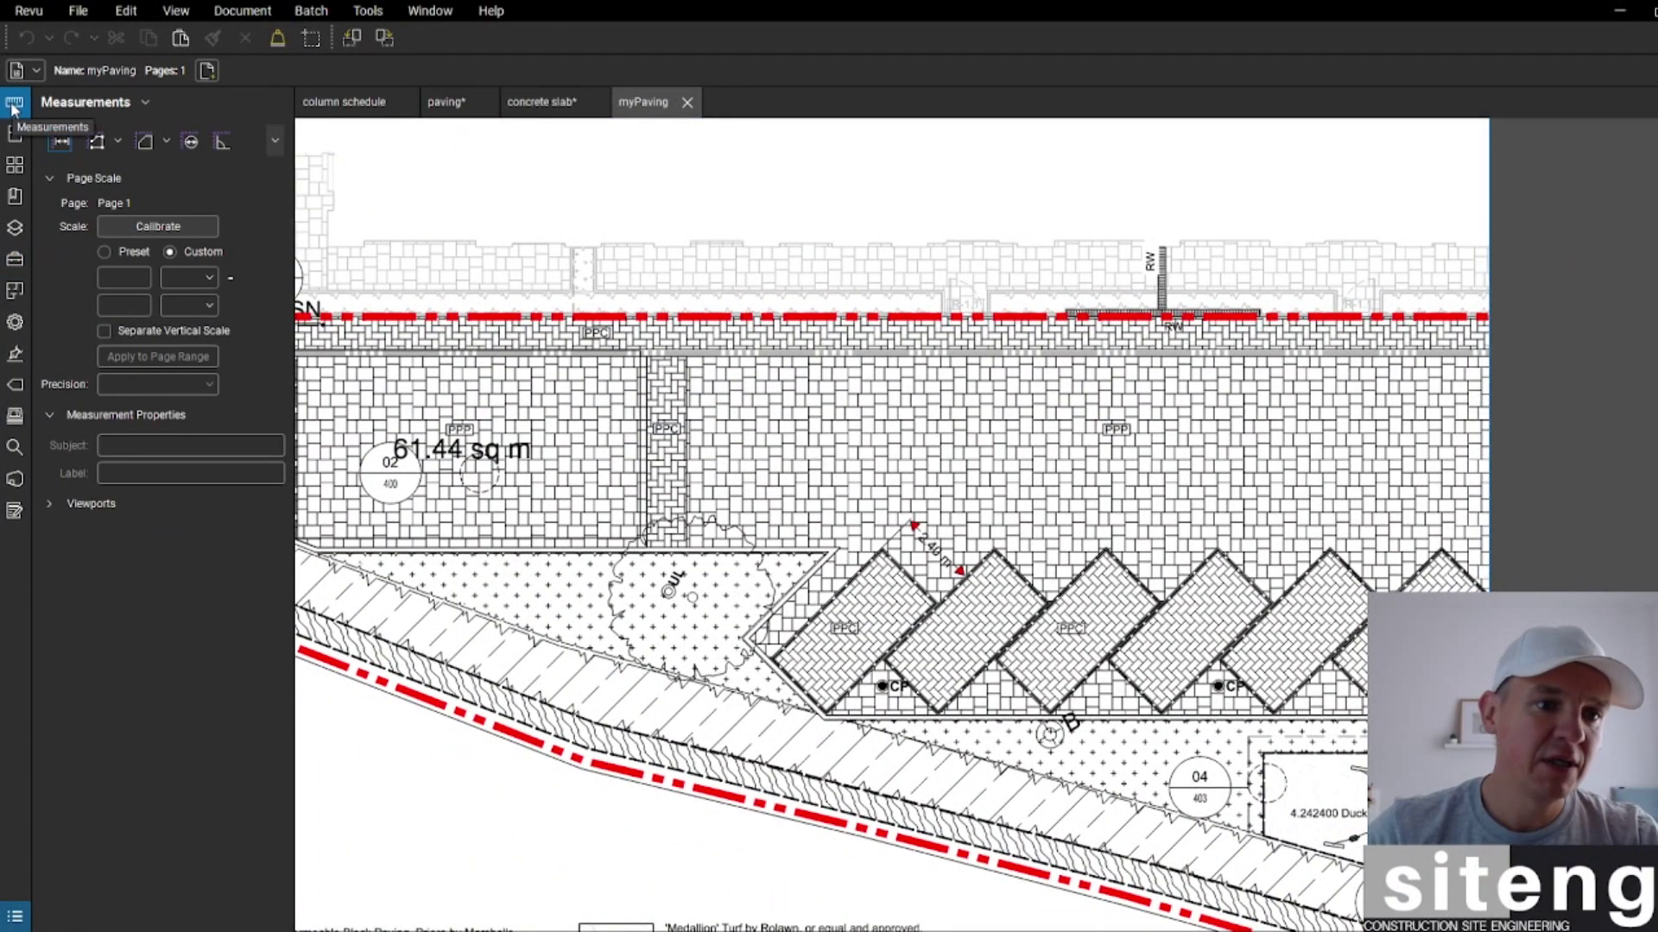
Step: Start calibration and pick the two paving corners spanning the 2.40 m dimension
click(147, 227)
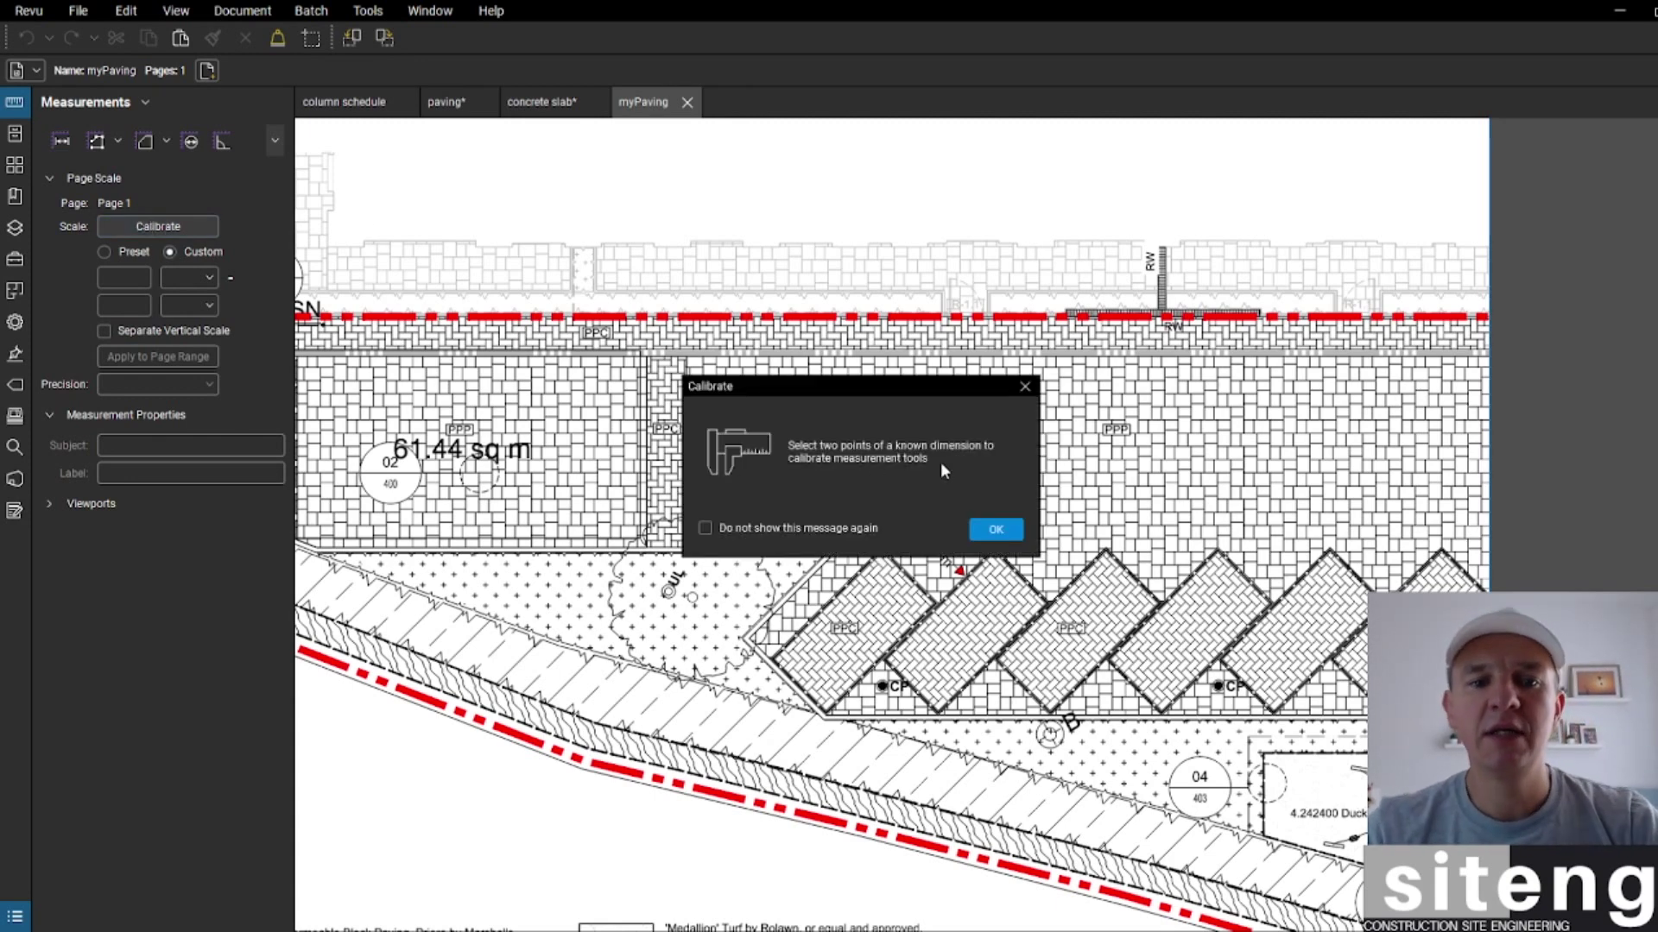
click(998, 529)
scroll(913, 555, up, 5)
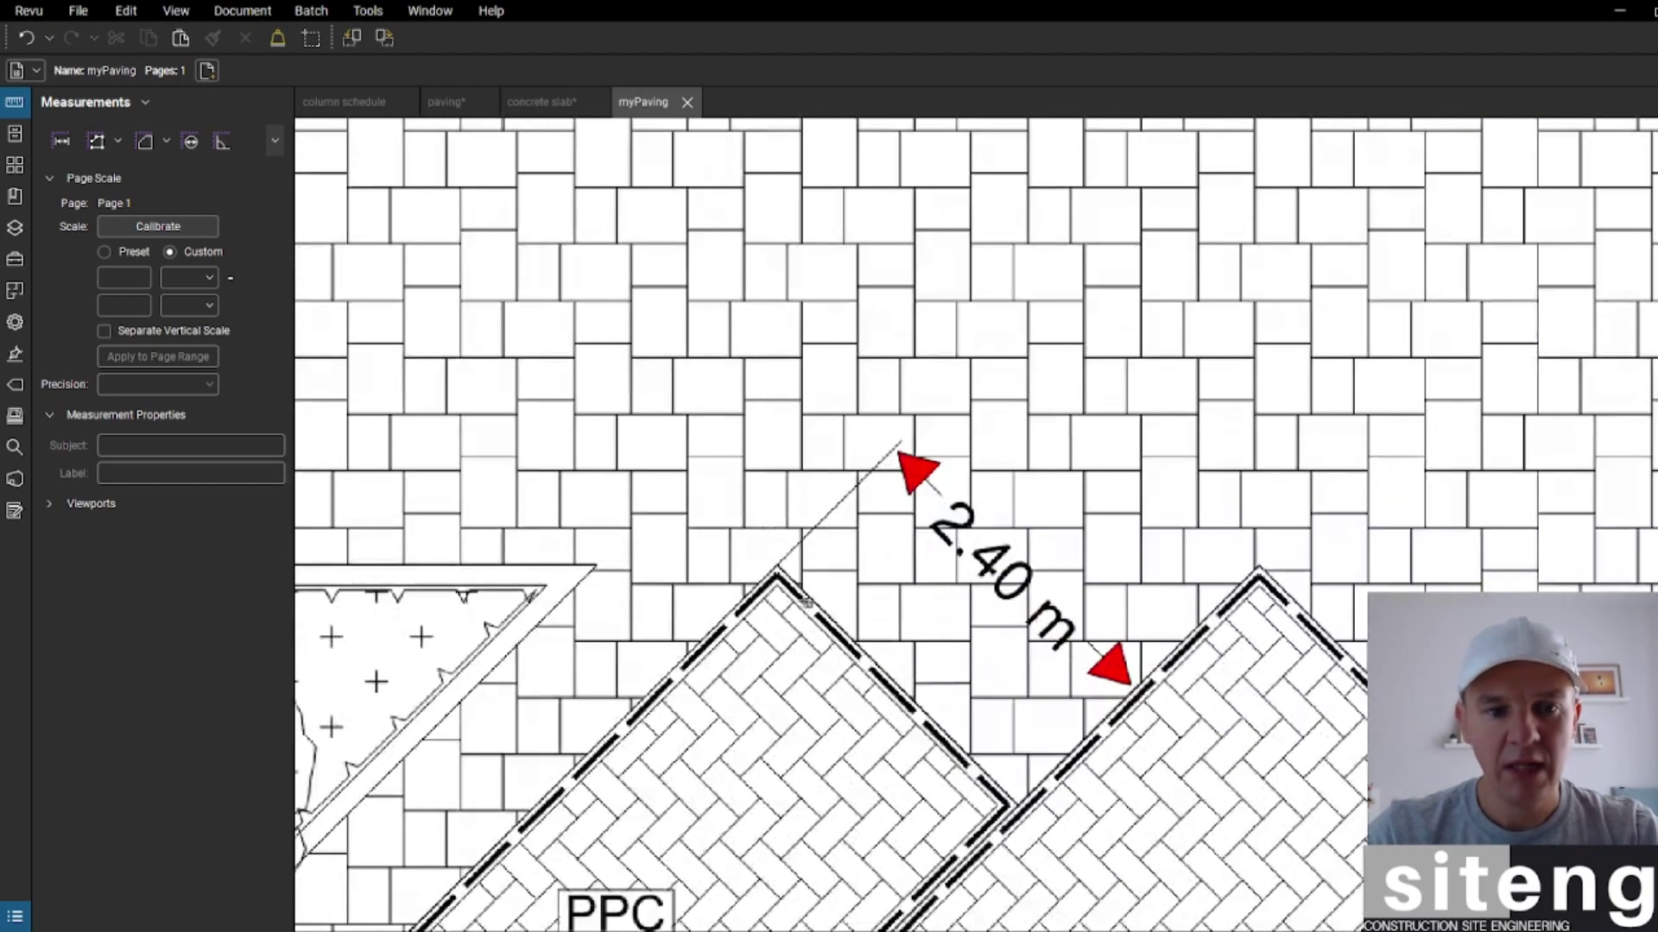
click(760, 549)
scroll(1019, 553, down, 2)
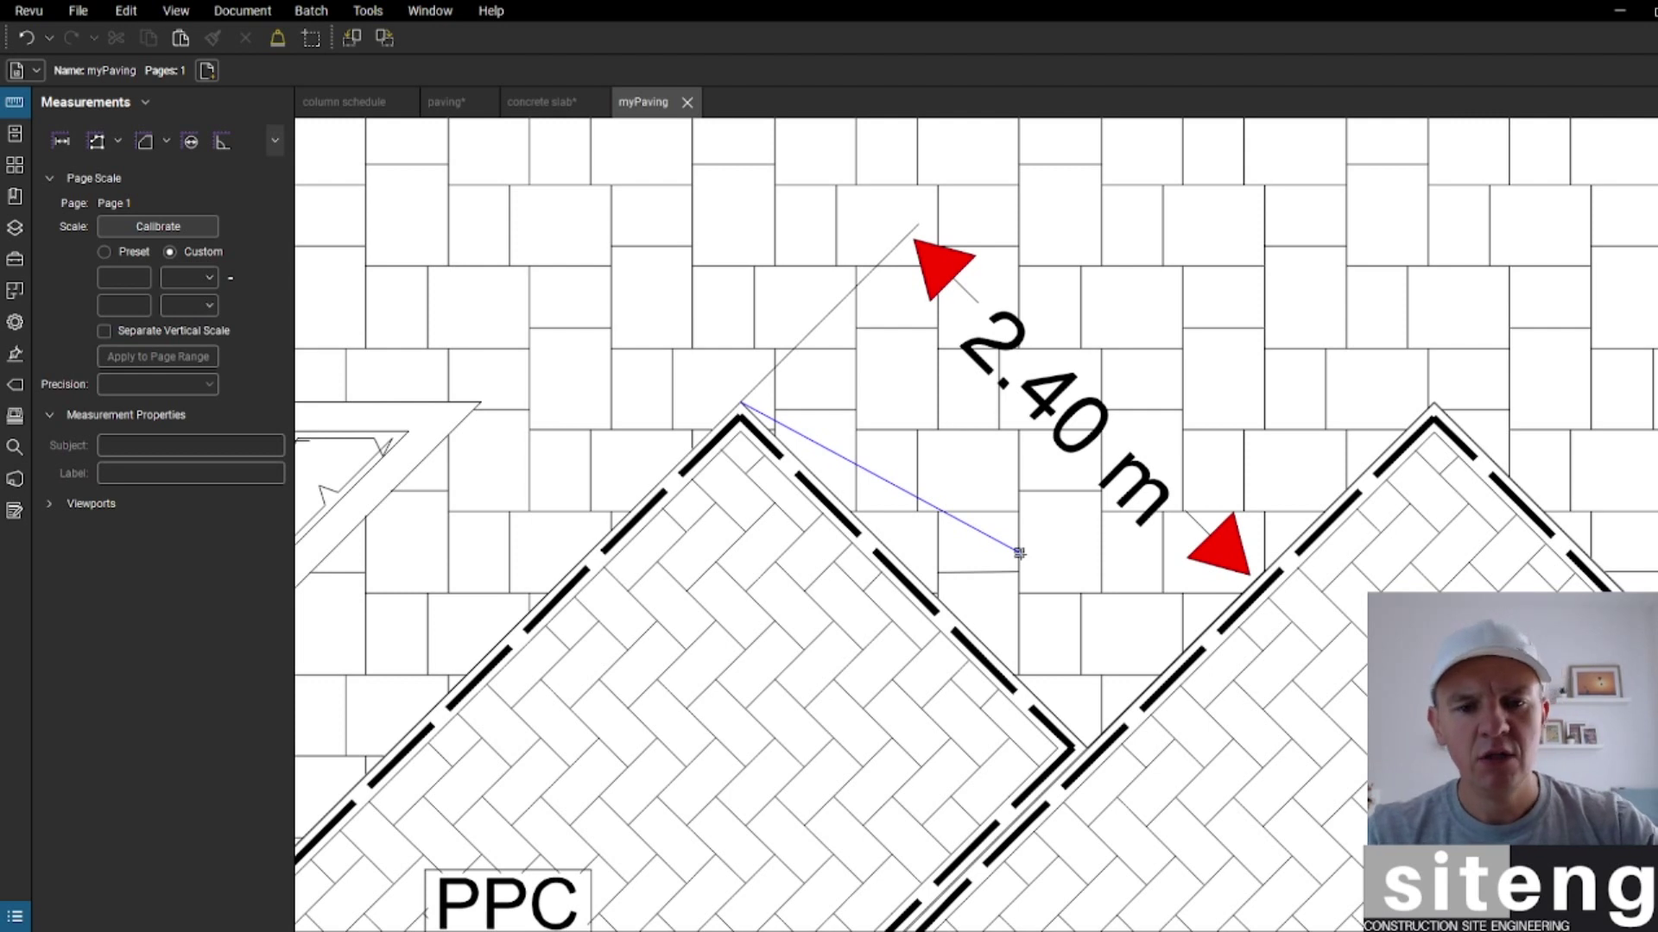
click(1088, 750)
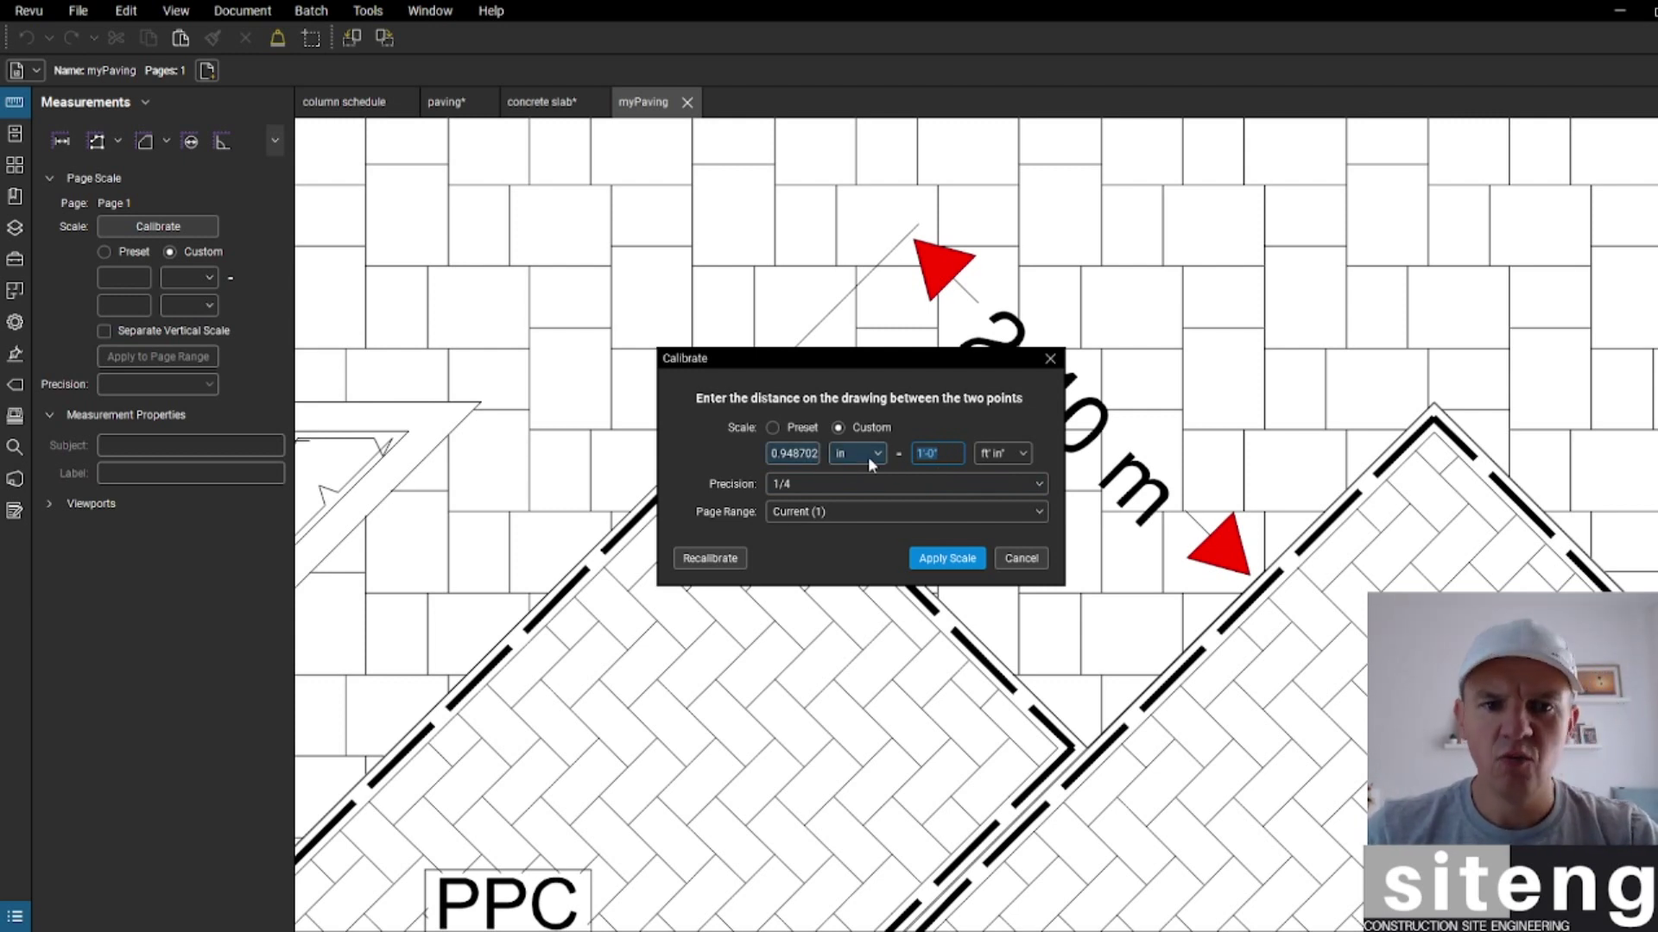
Step: Calibrate the picked distance as 2400 mm, with 0.001 precision, and apply the scale
click(996, 454)
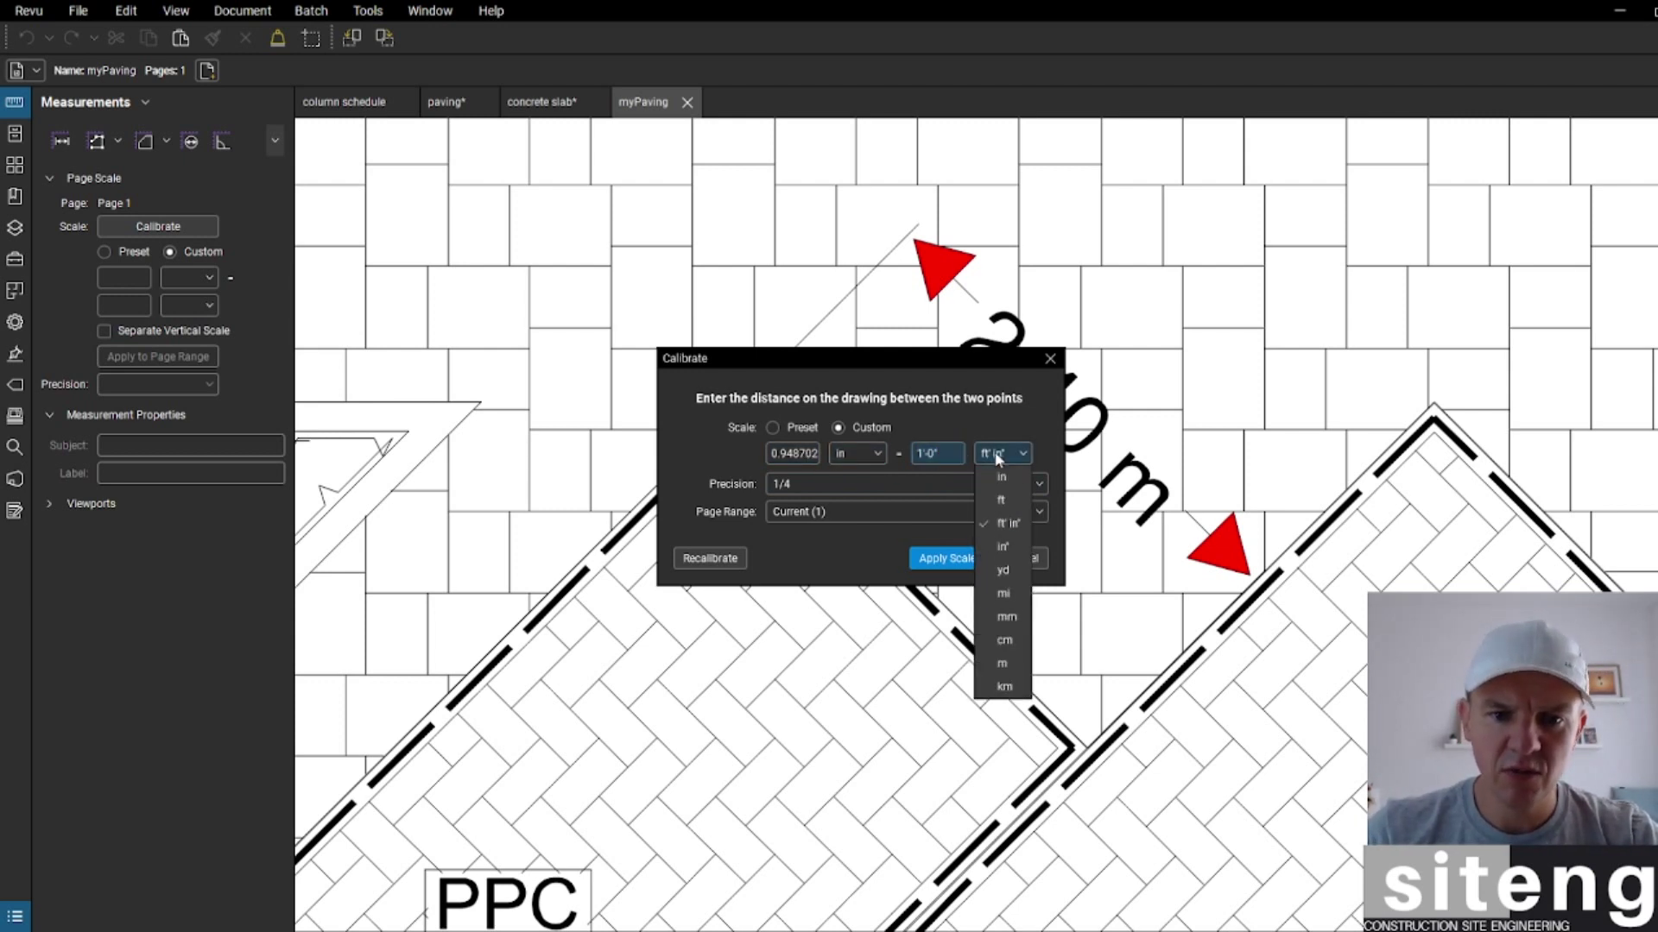
click(1006, 616)
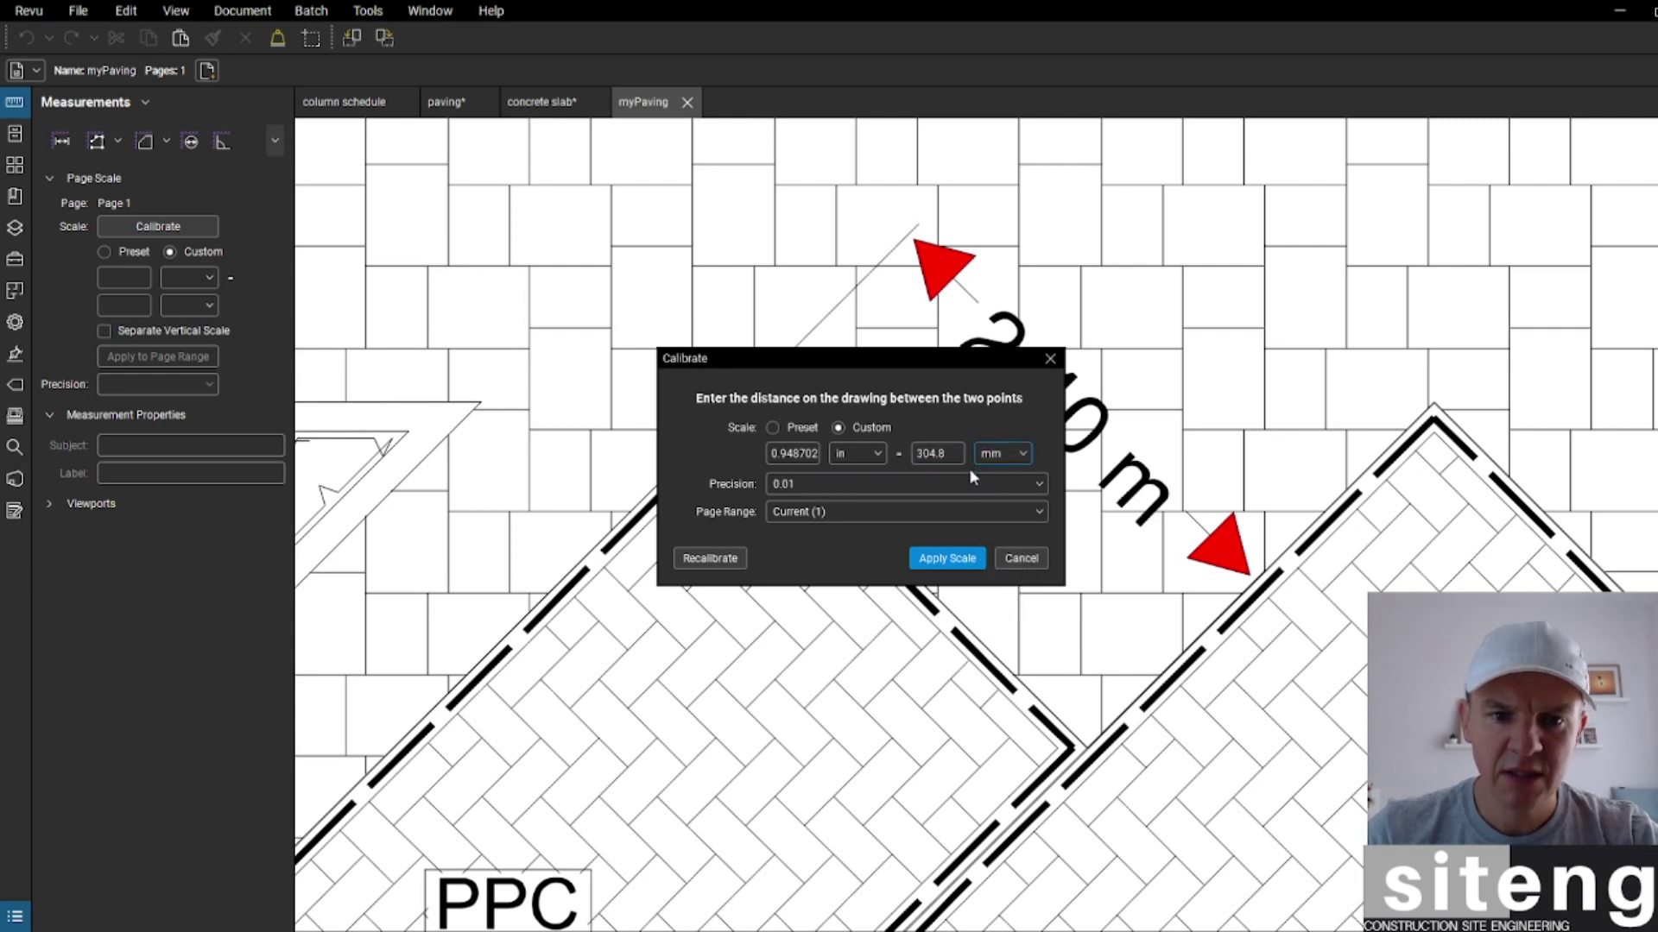
click(807, 486)
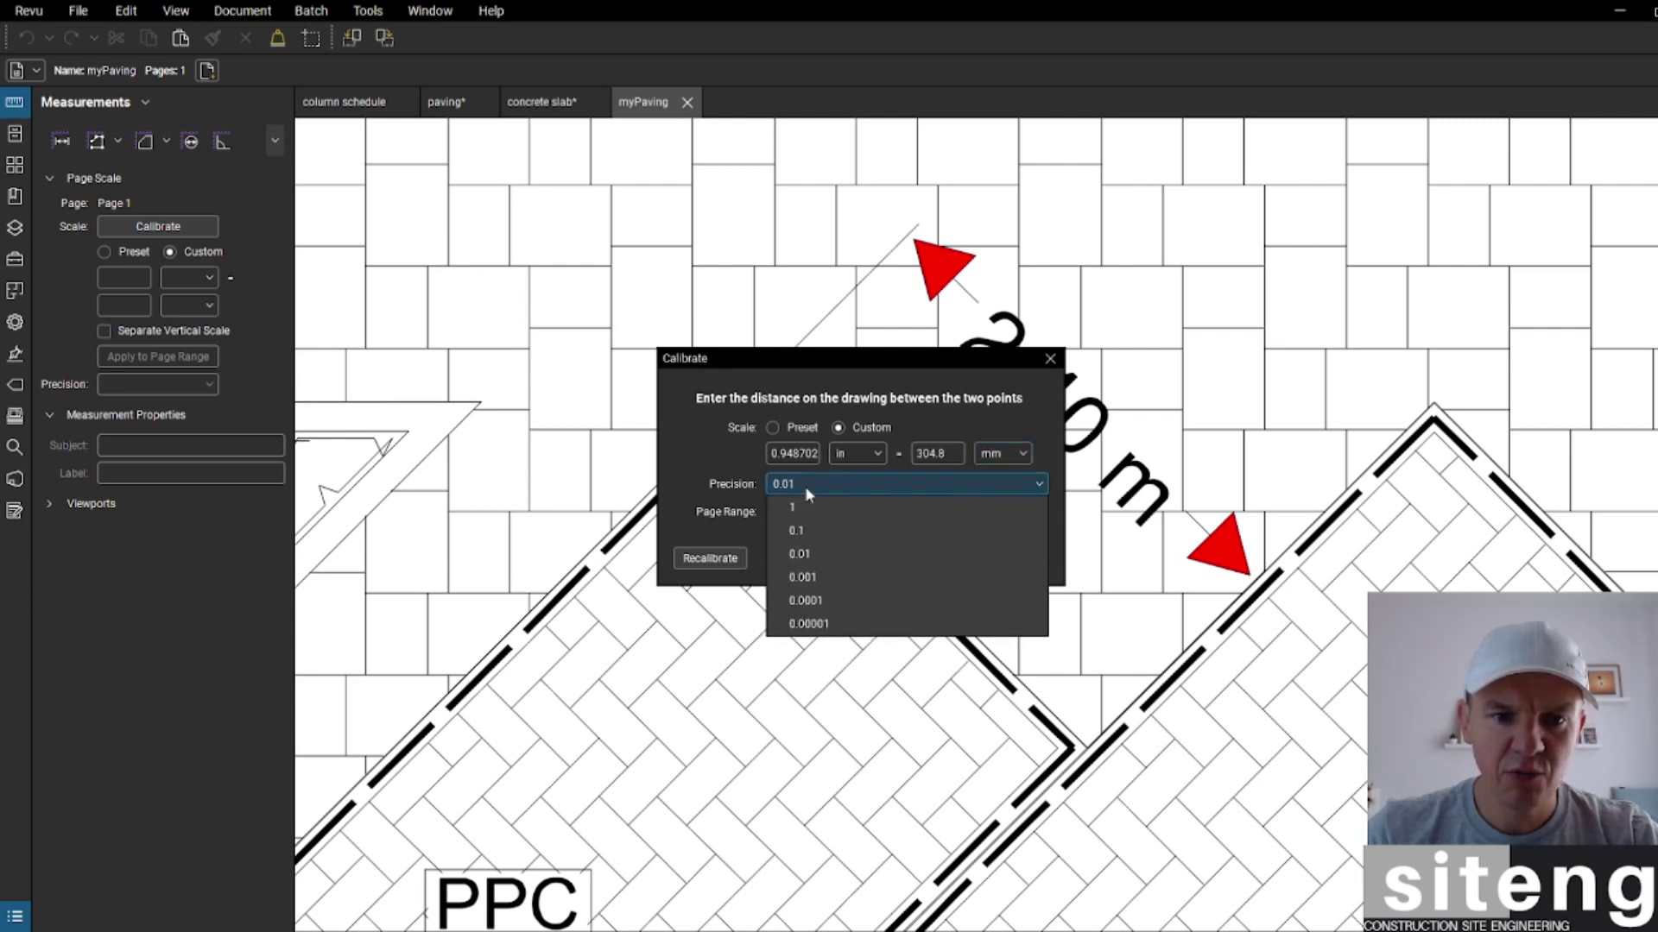
click(831, 577)
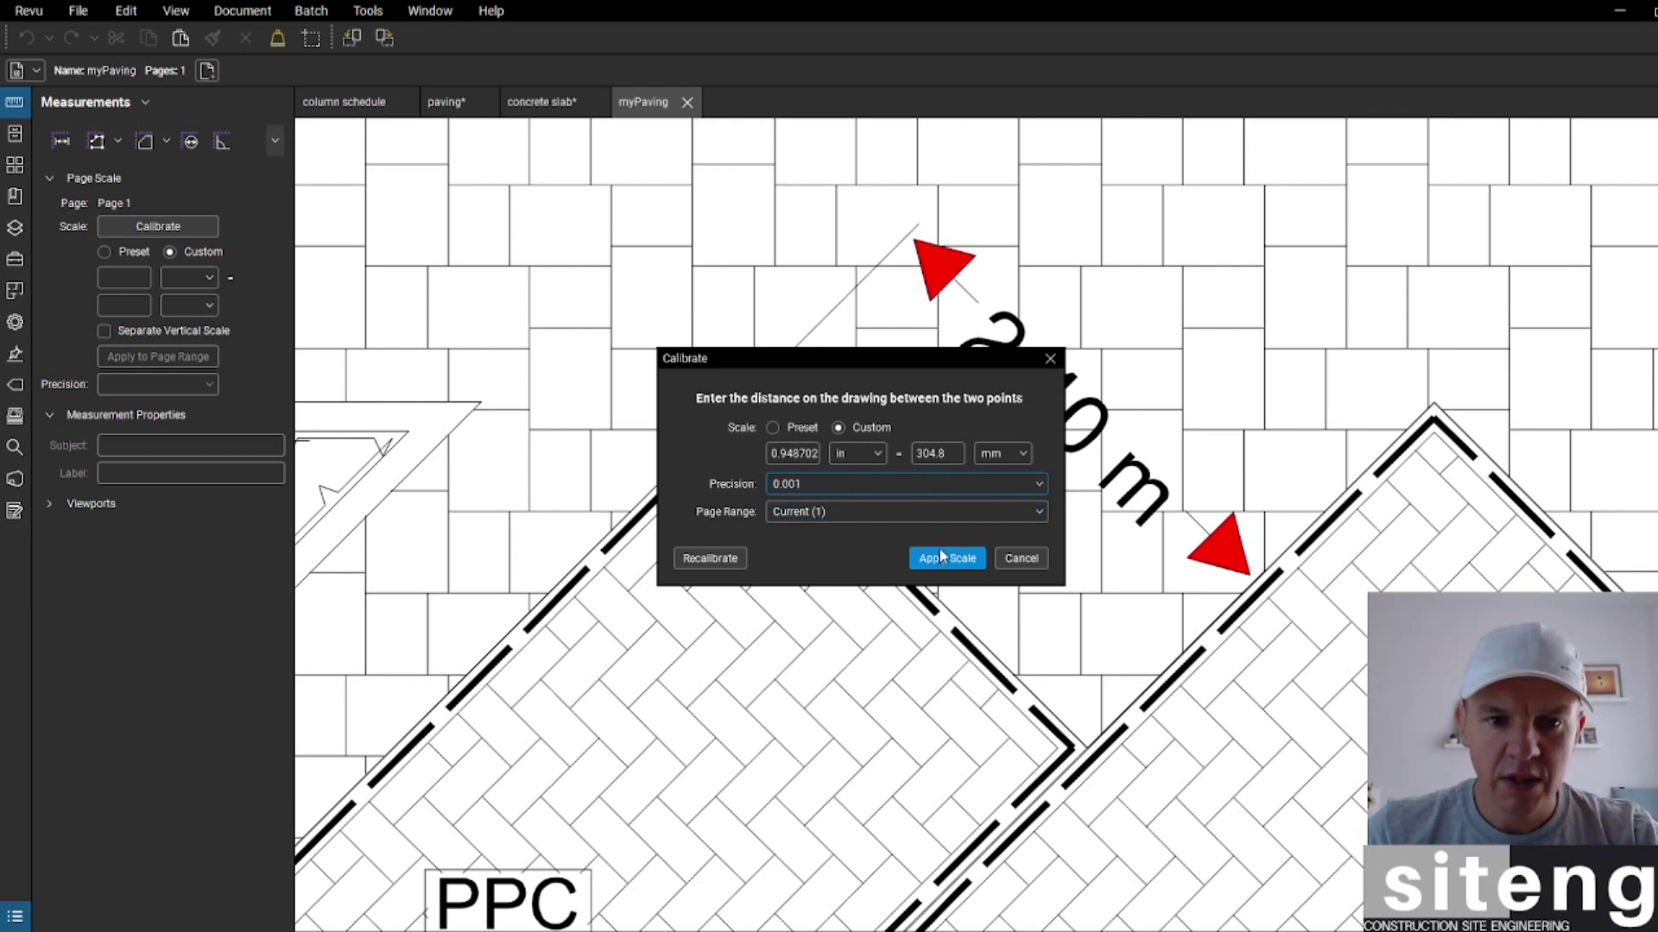
double_click(955, 456)
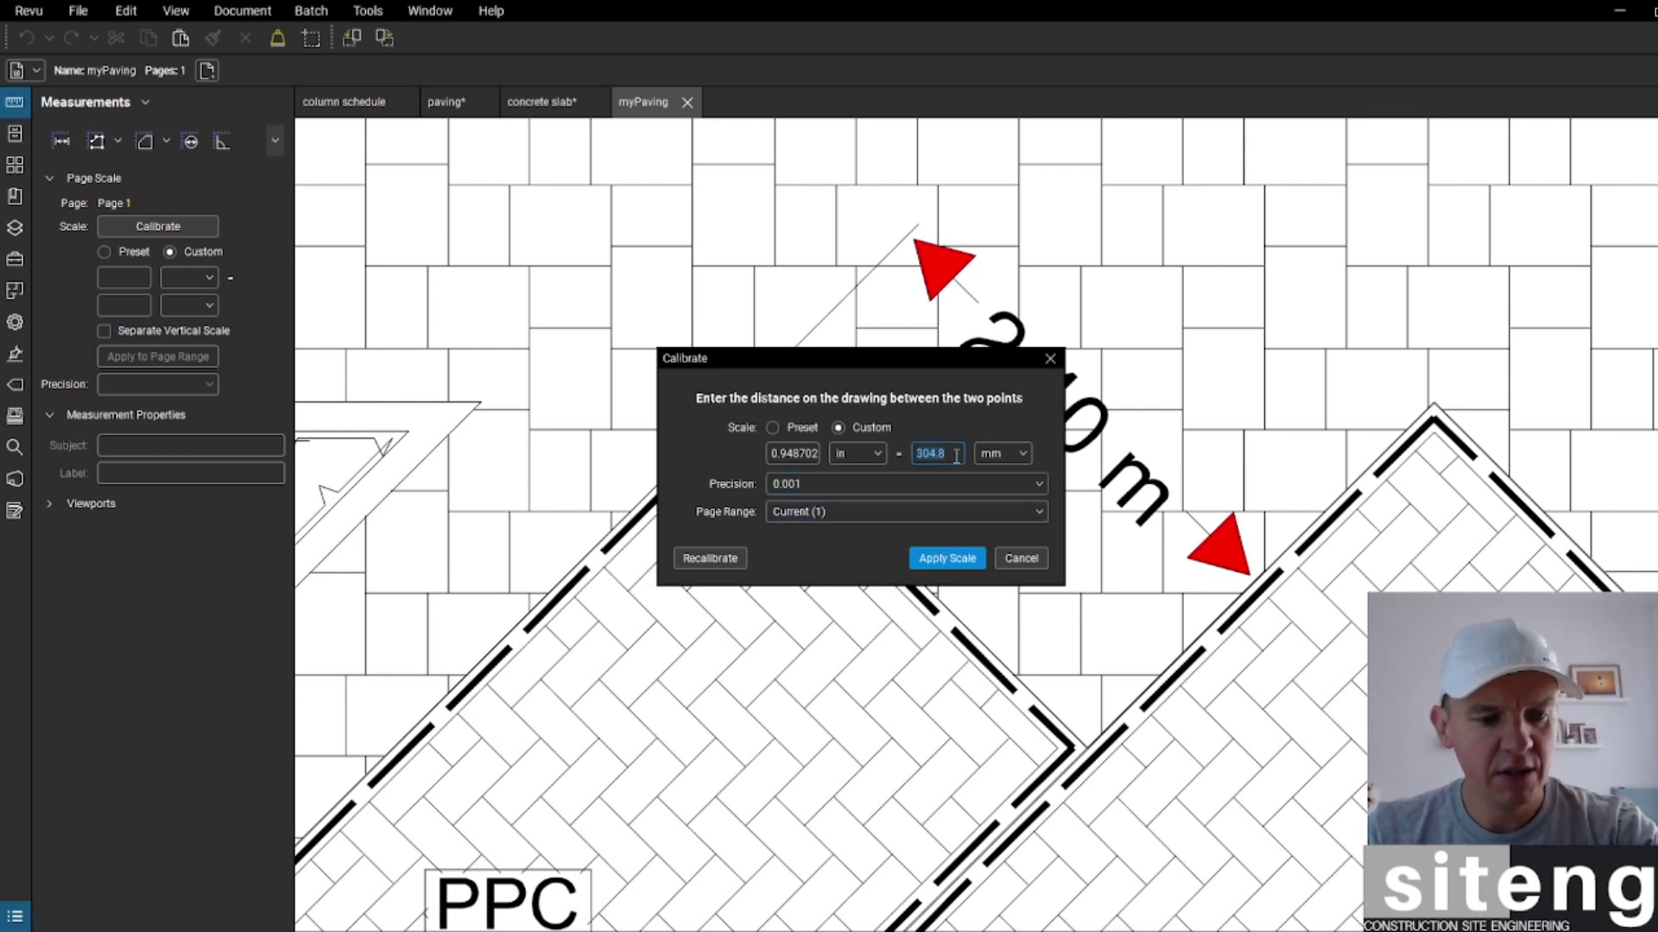
text(2400)
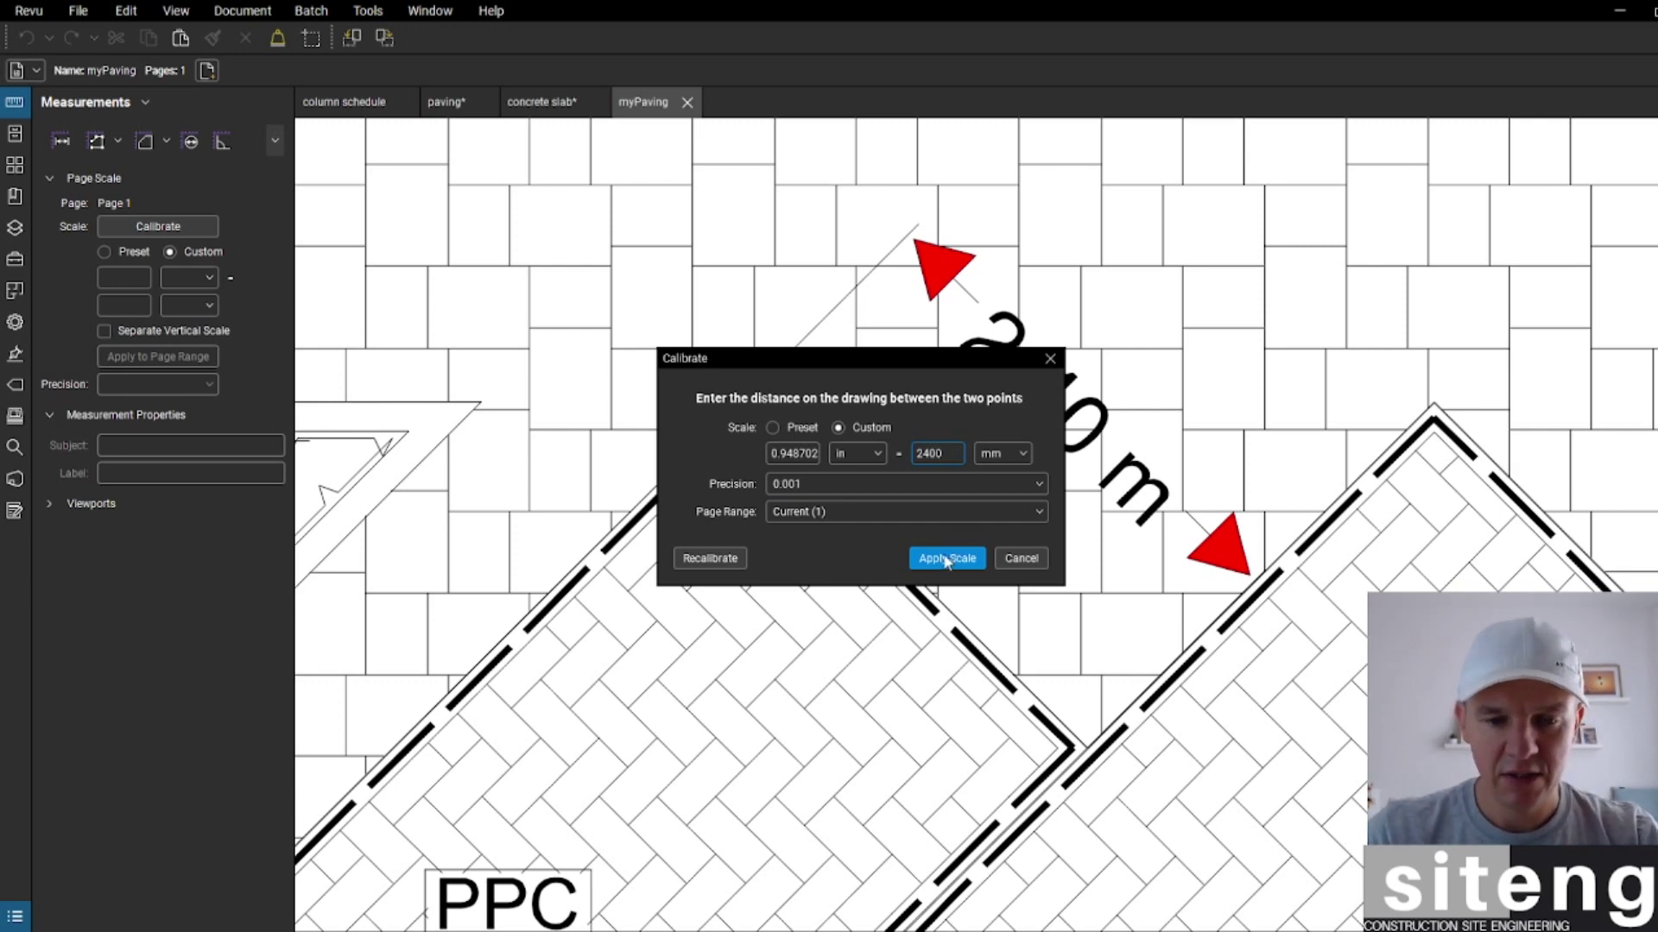
click(947, 558)
scroll(949, 544, down, 3)
scroll(777, 483, down, 2)
scroll(570, 369, up, 5)
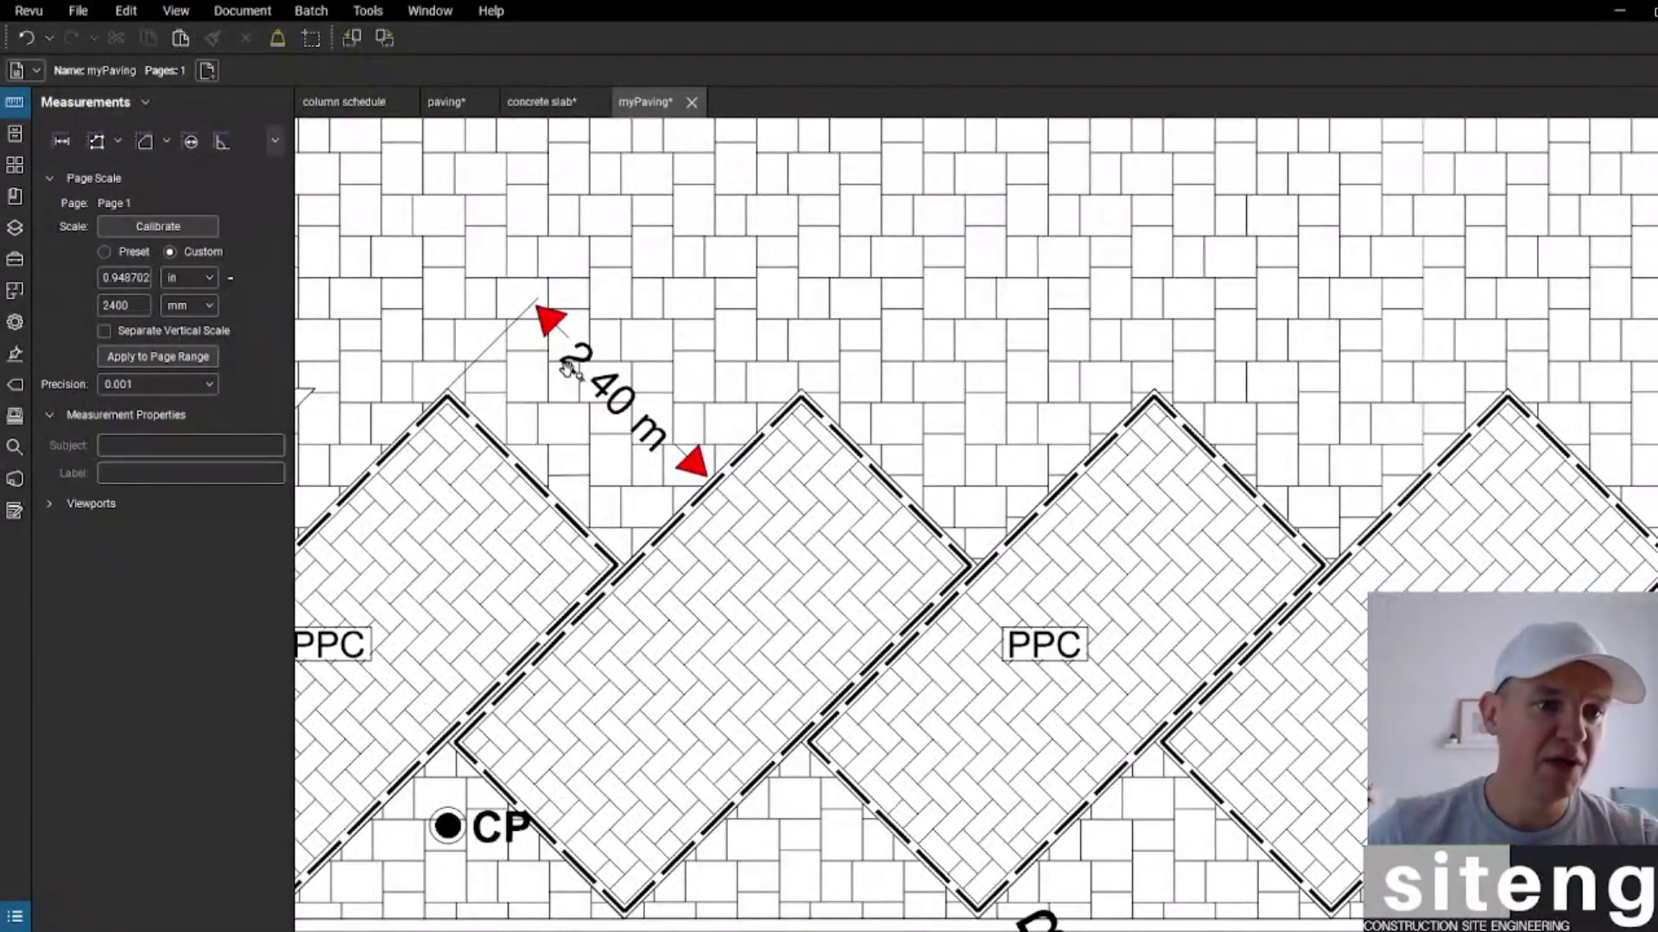
Step: Measure a check length from the diamond's top corner, reading 2,391.054 mm
click(60, 141)
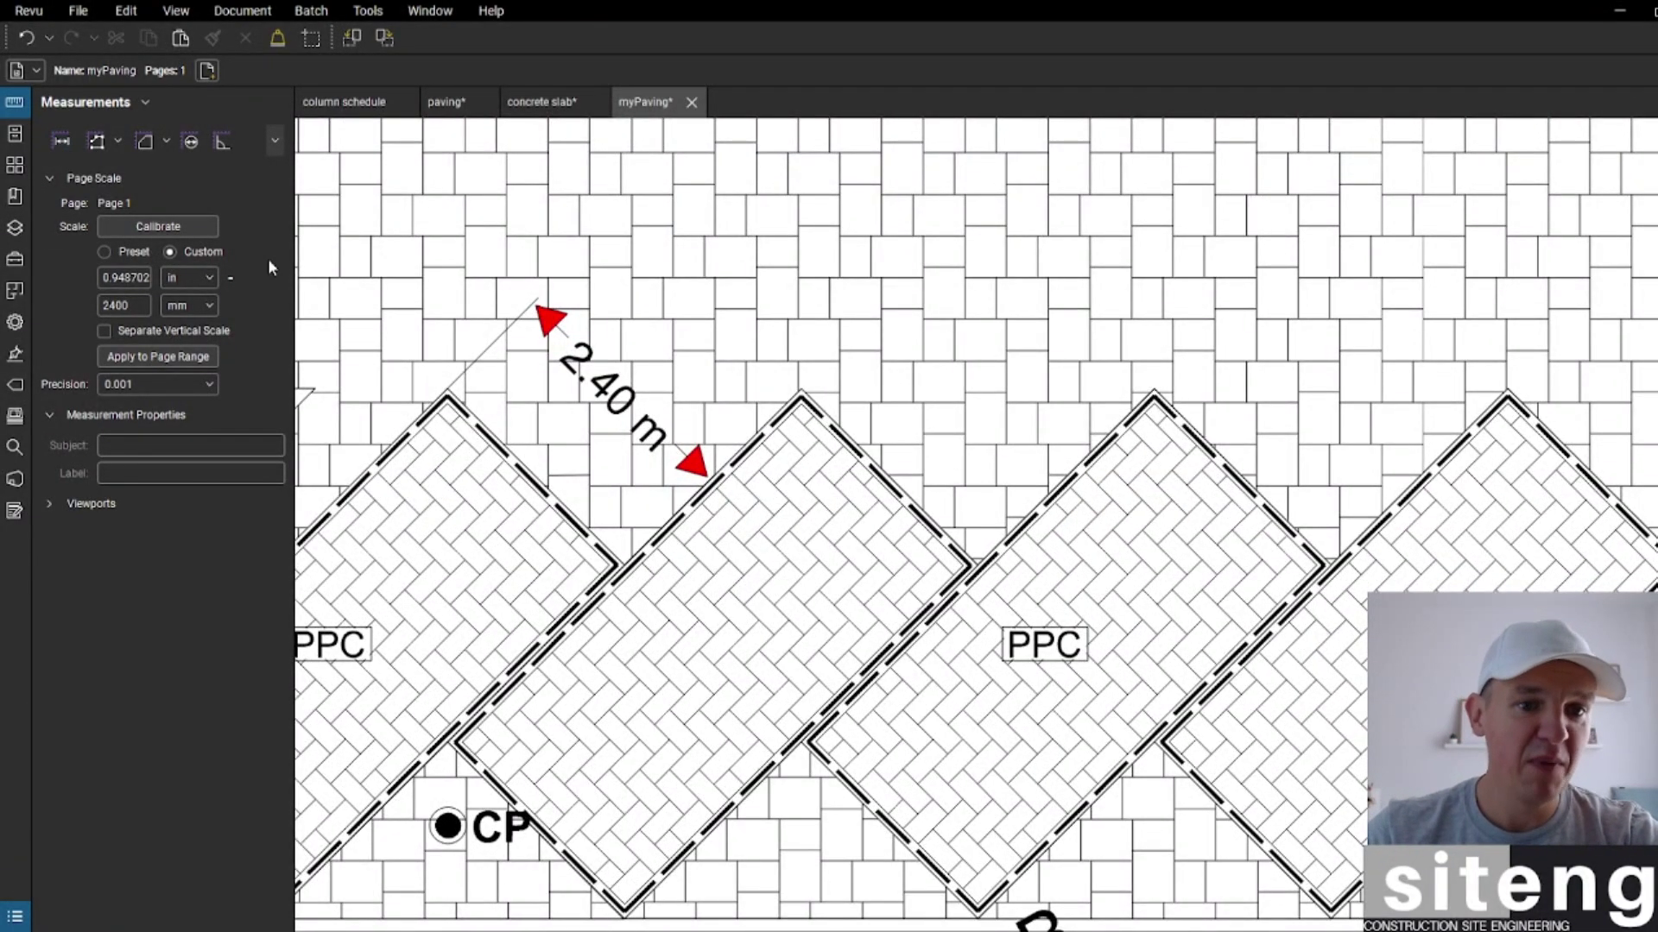
click(801, 395)
scroll(915, 510, up, 2)
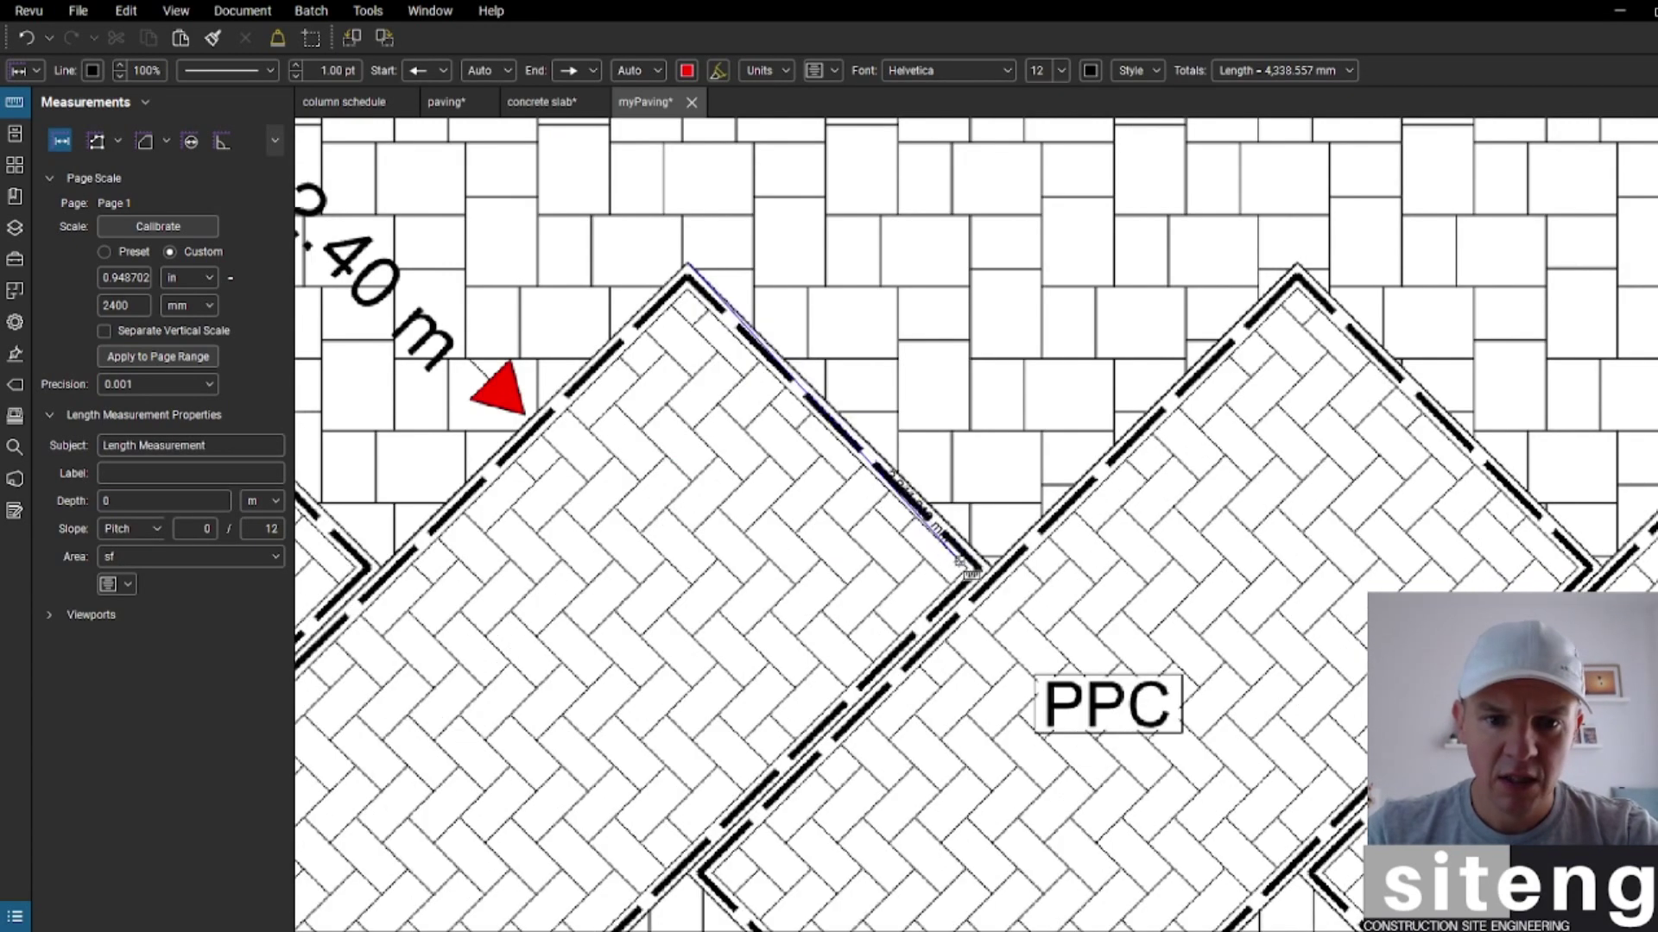
click(1007, 553)
scroll(1036, 389, down, 2)
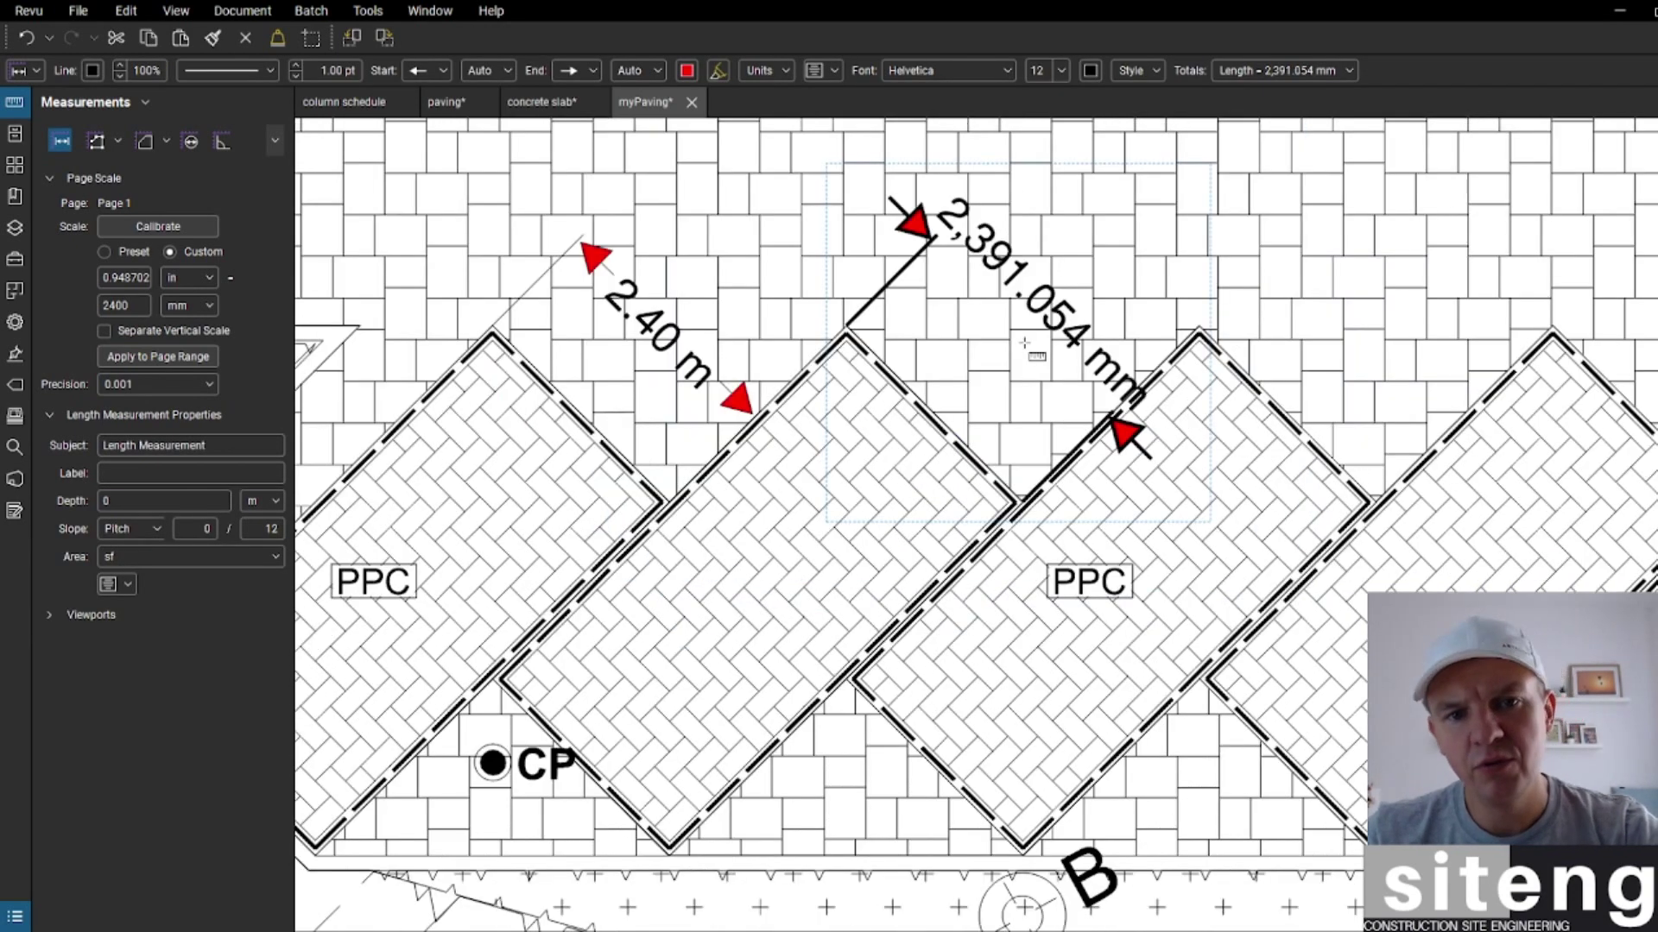
scroll(1052, 475, up, 2)
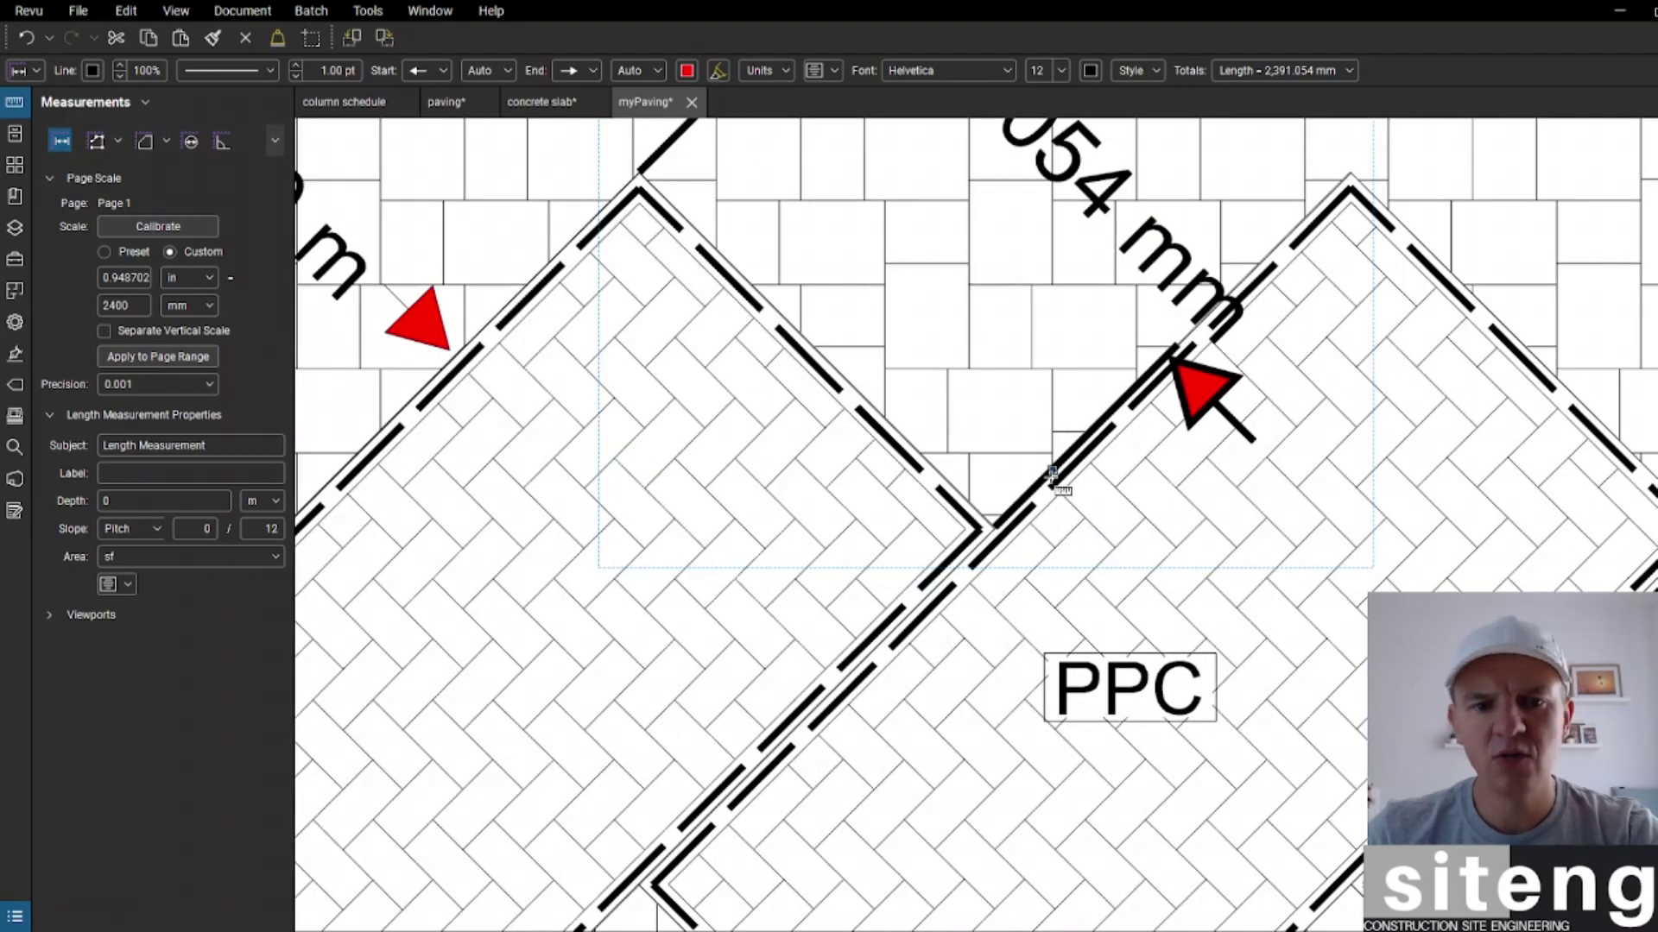
scroll(1052, 475, down, 3)
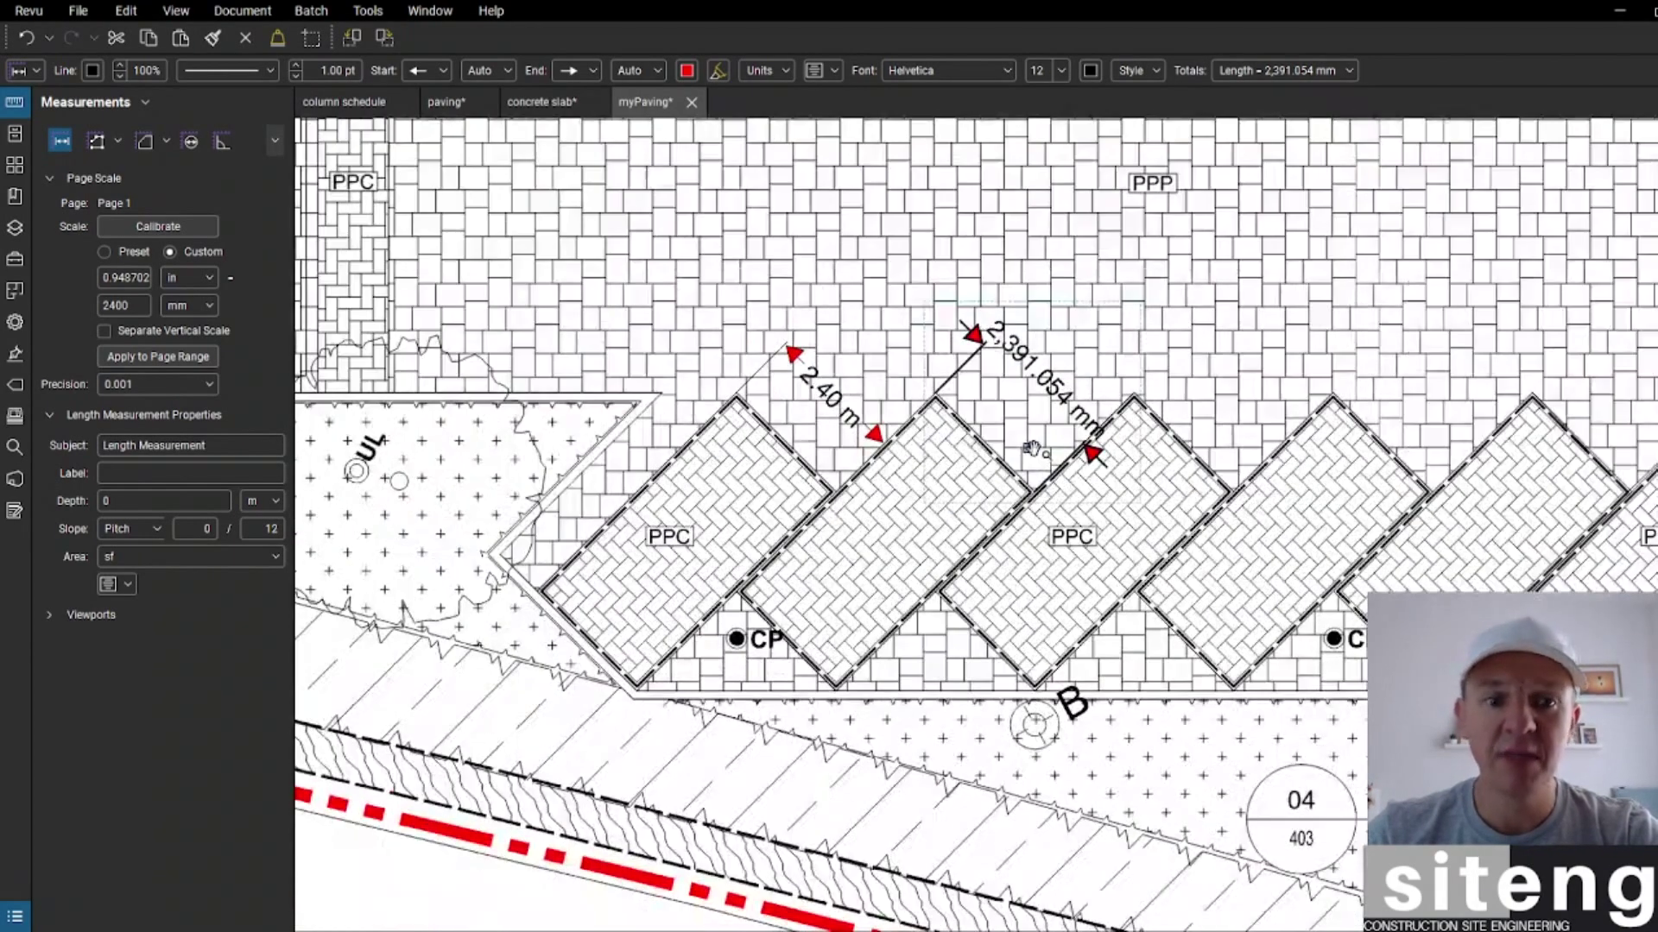
key(Escape)
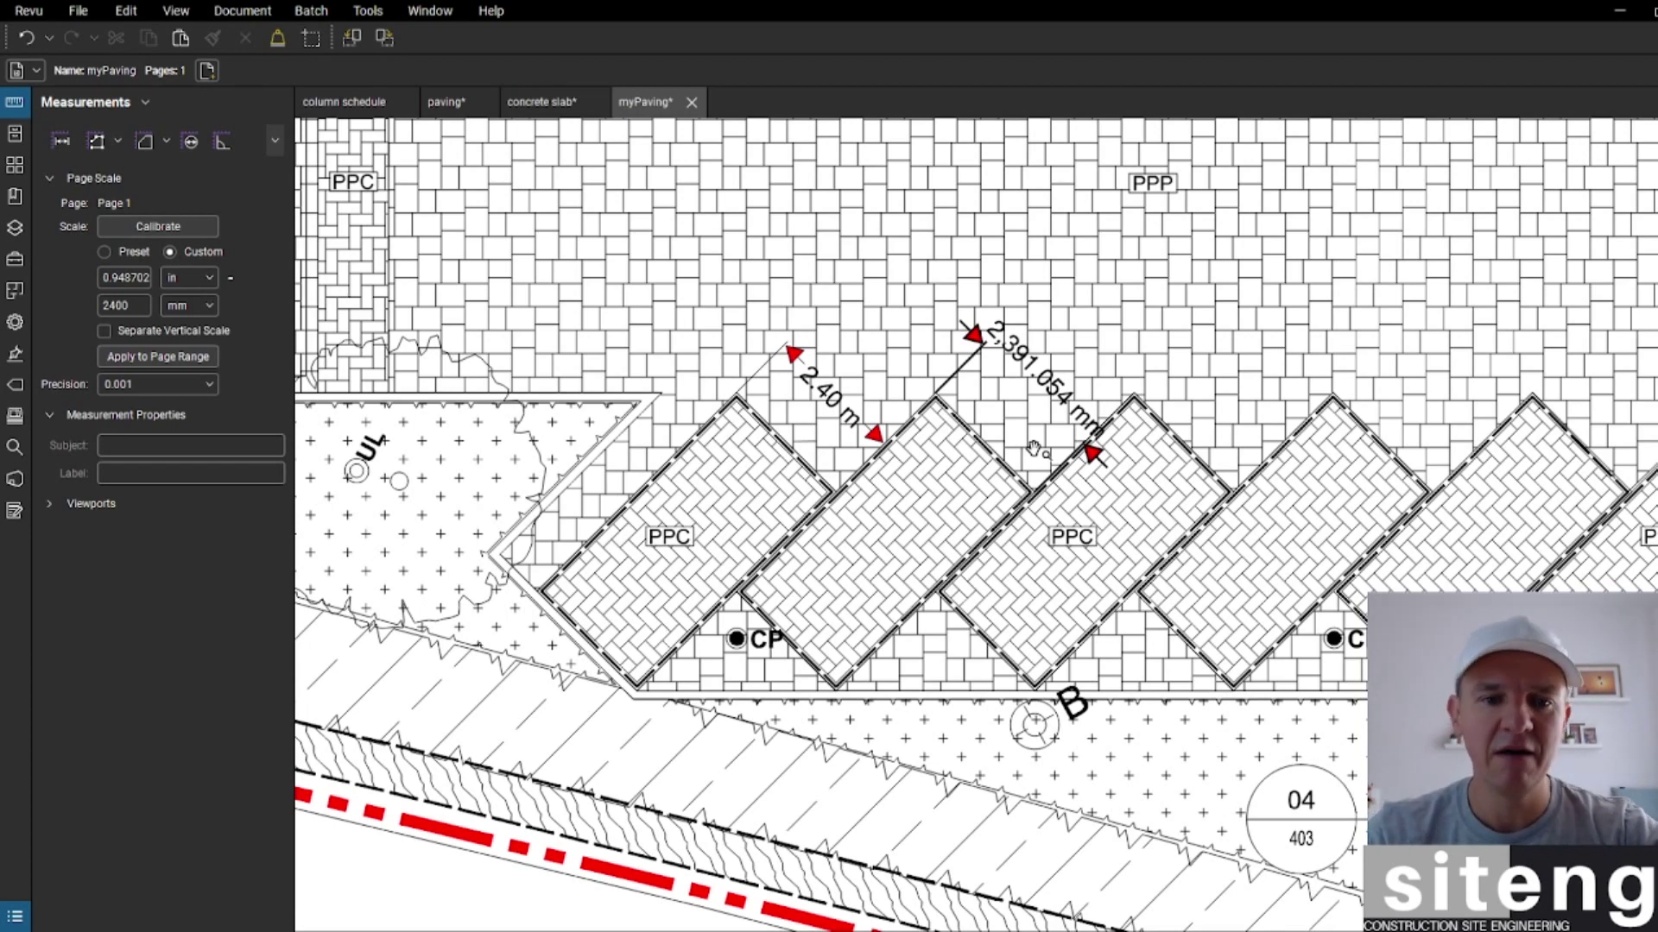
Step: Measure a second check length from the bed corner to the next edge, reading 2,399.999 mm
scroll(803, 431, up, 5)
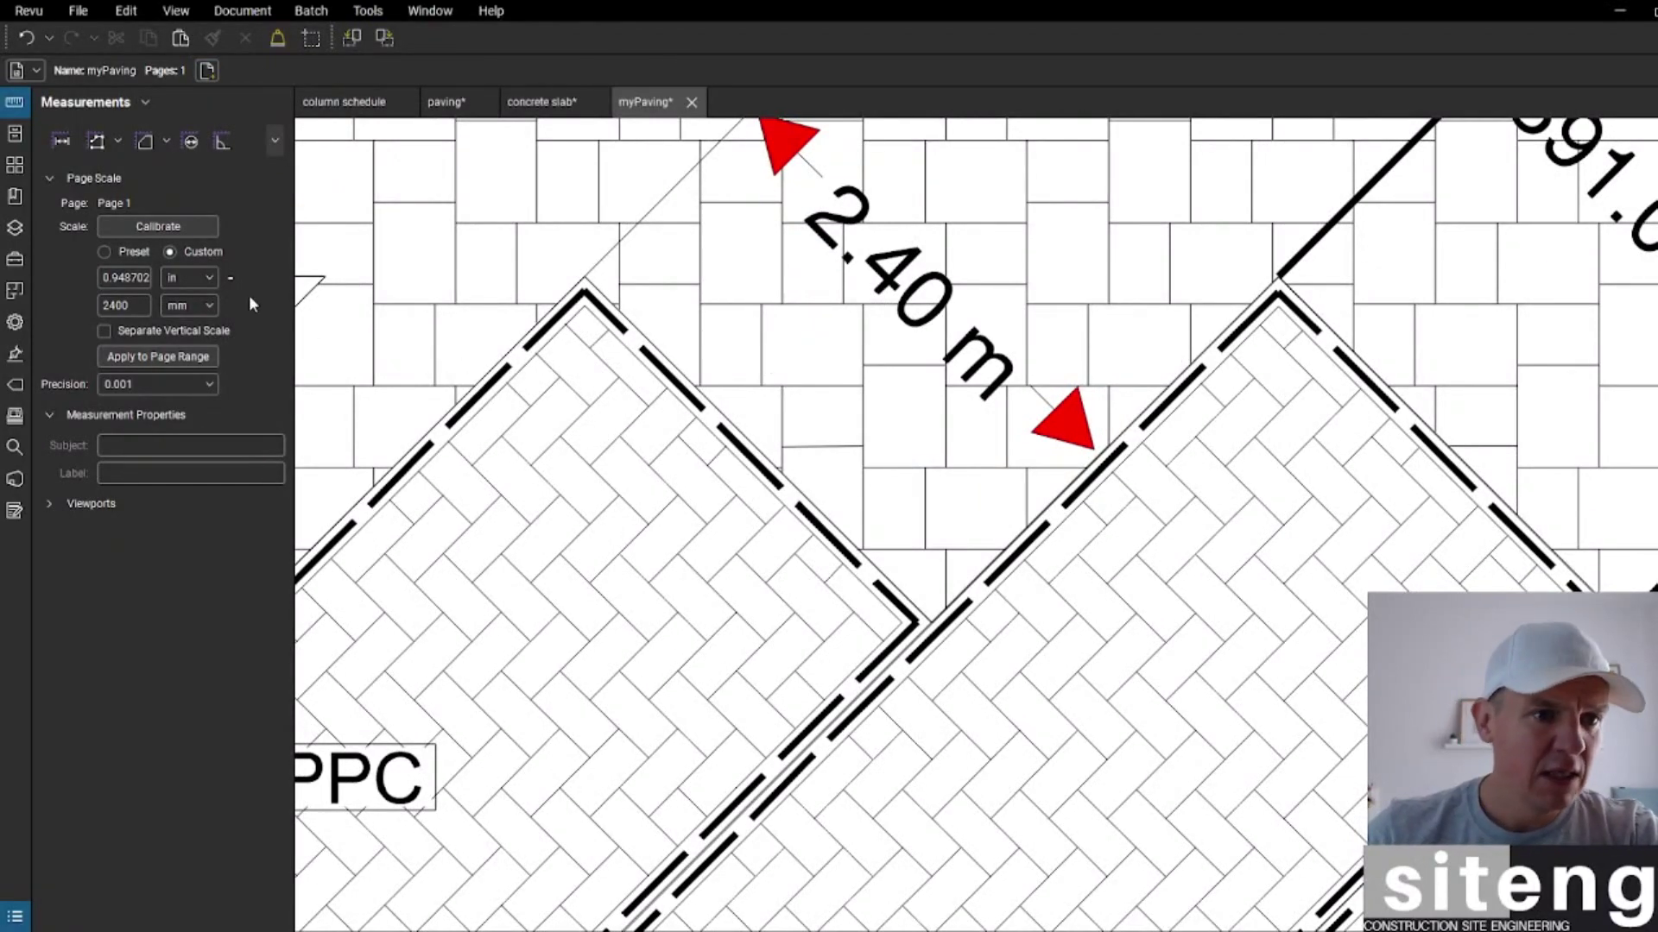
key(shift+alt+l)
scroll(626, 304, up, 2)
click(585, 279)
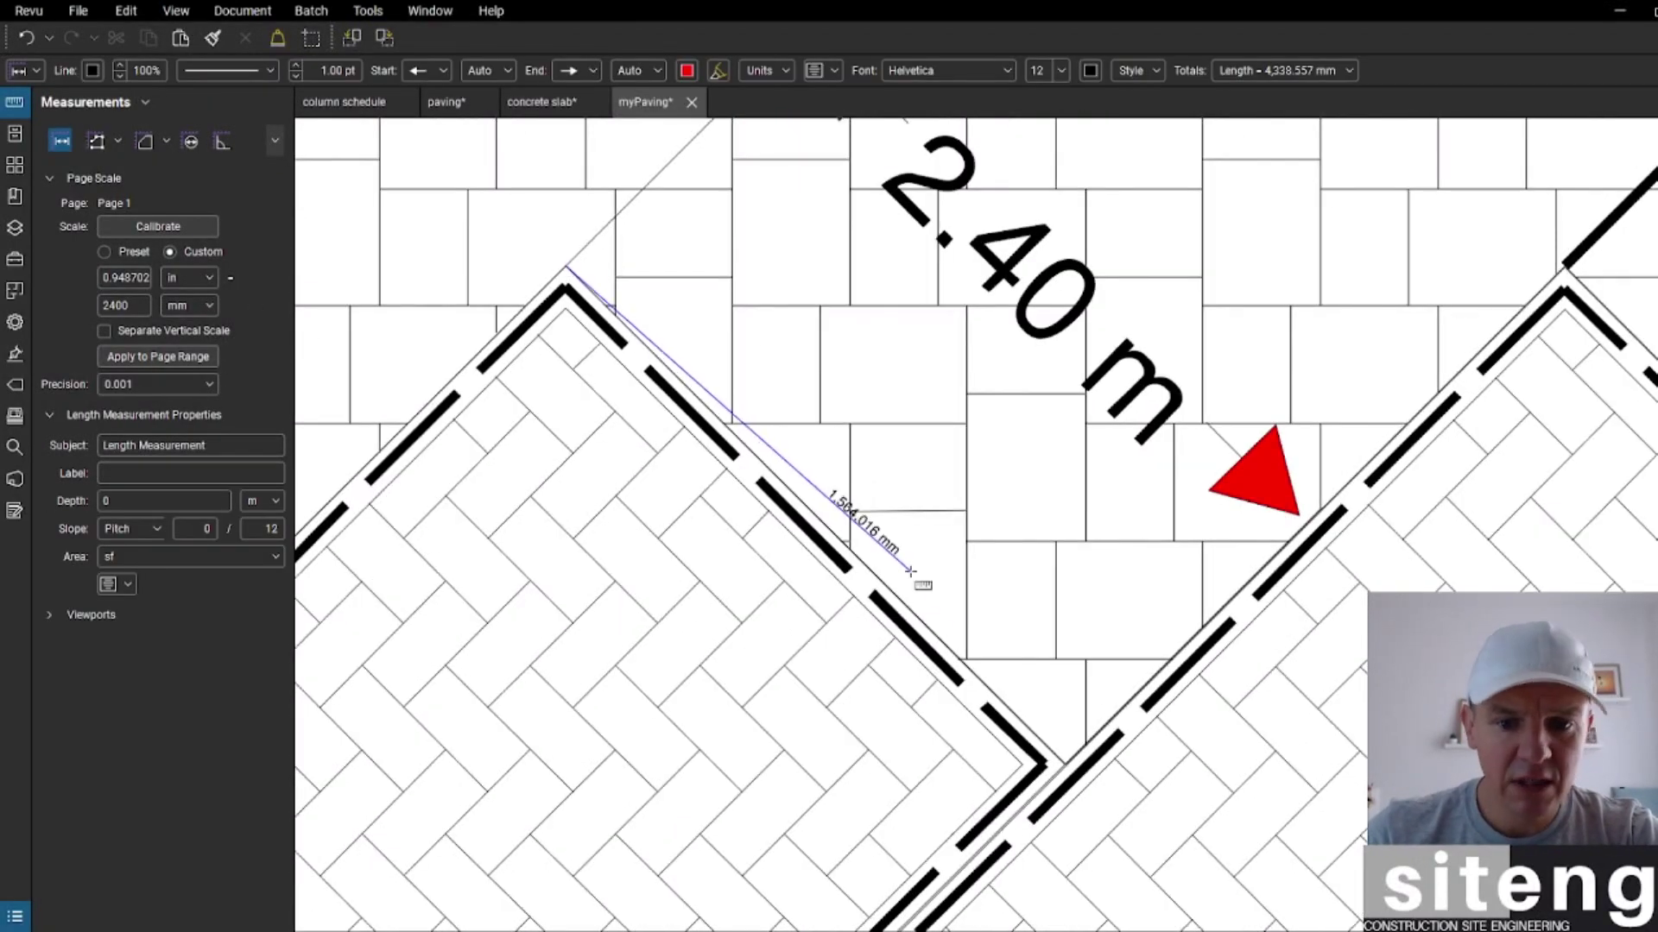
click(1066, 766)
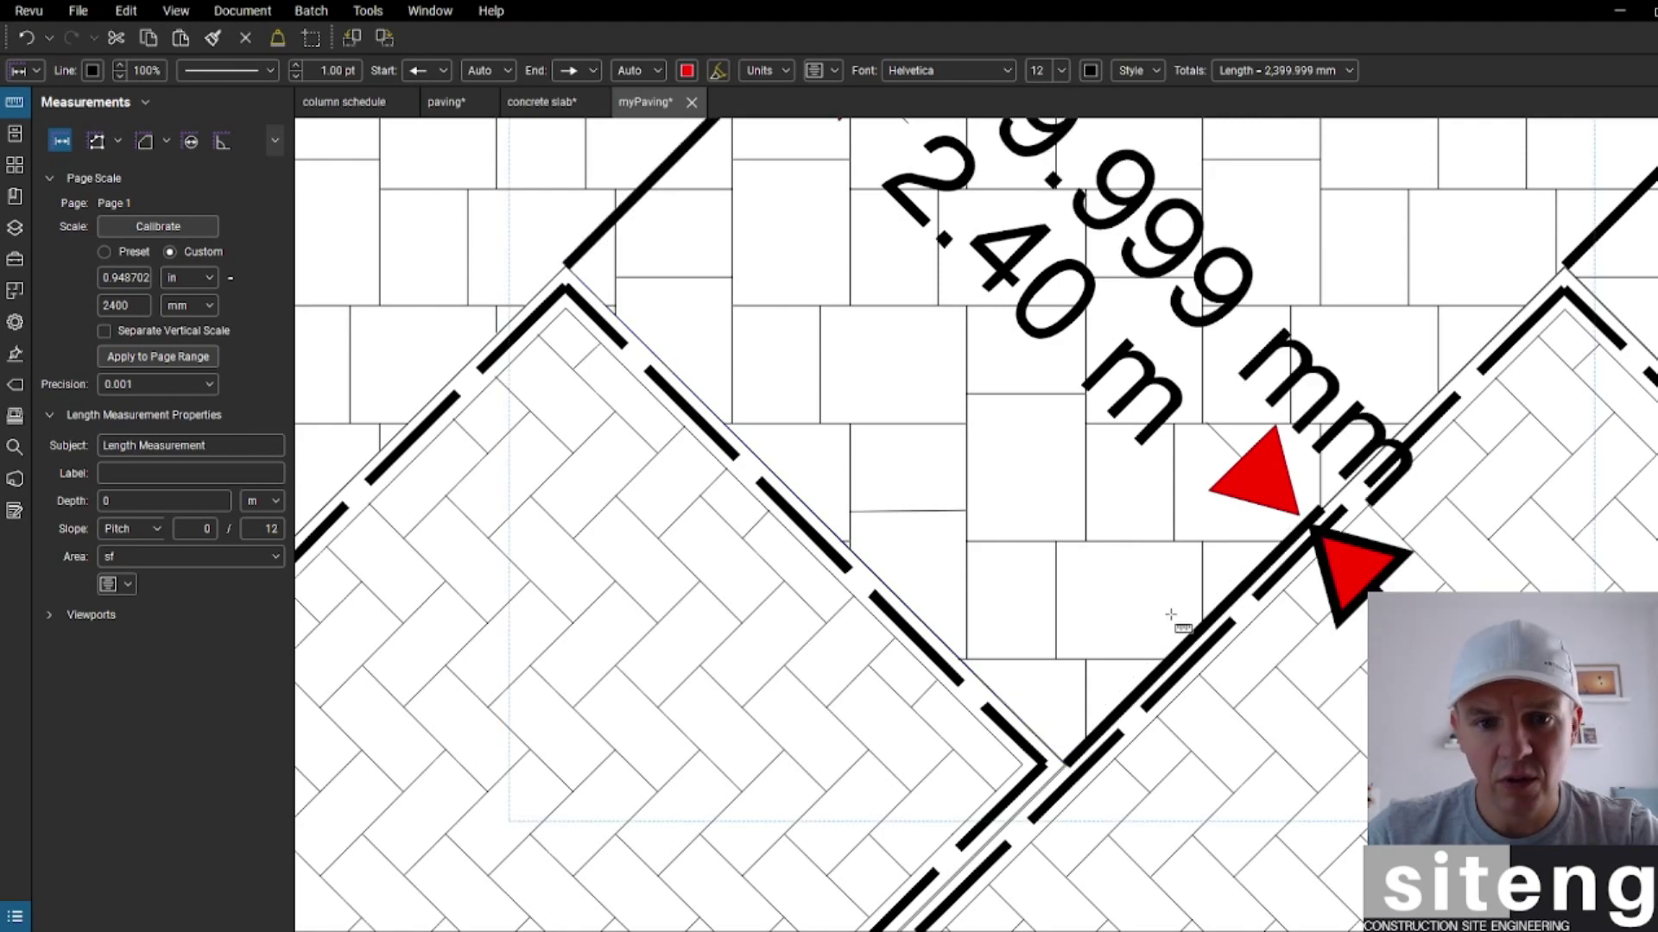
scroll(1080, 440, down, 3)
scroll(1079, 440, up, 1)
key(Escape)
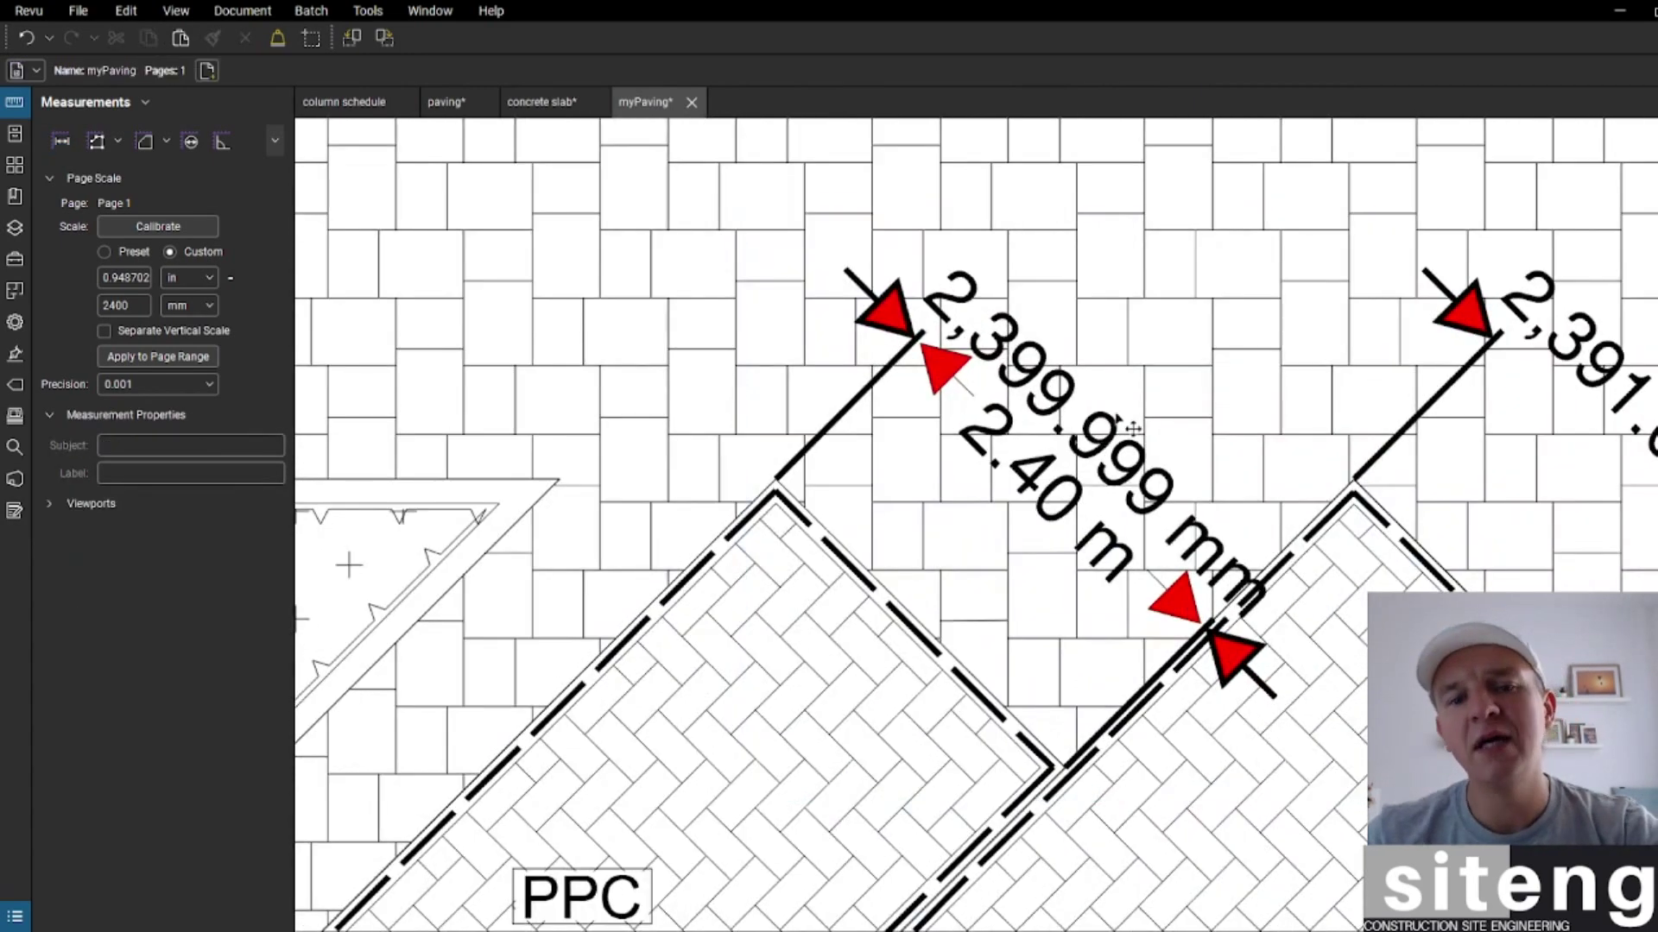
scroll(1167, 361, down, 3)
scroll(1167, 361, down, 3)
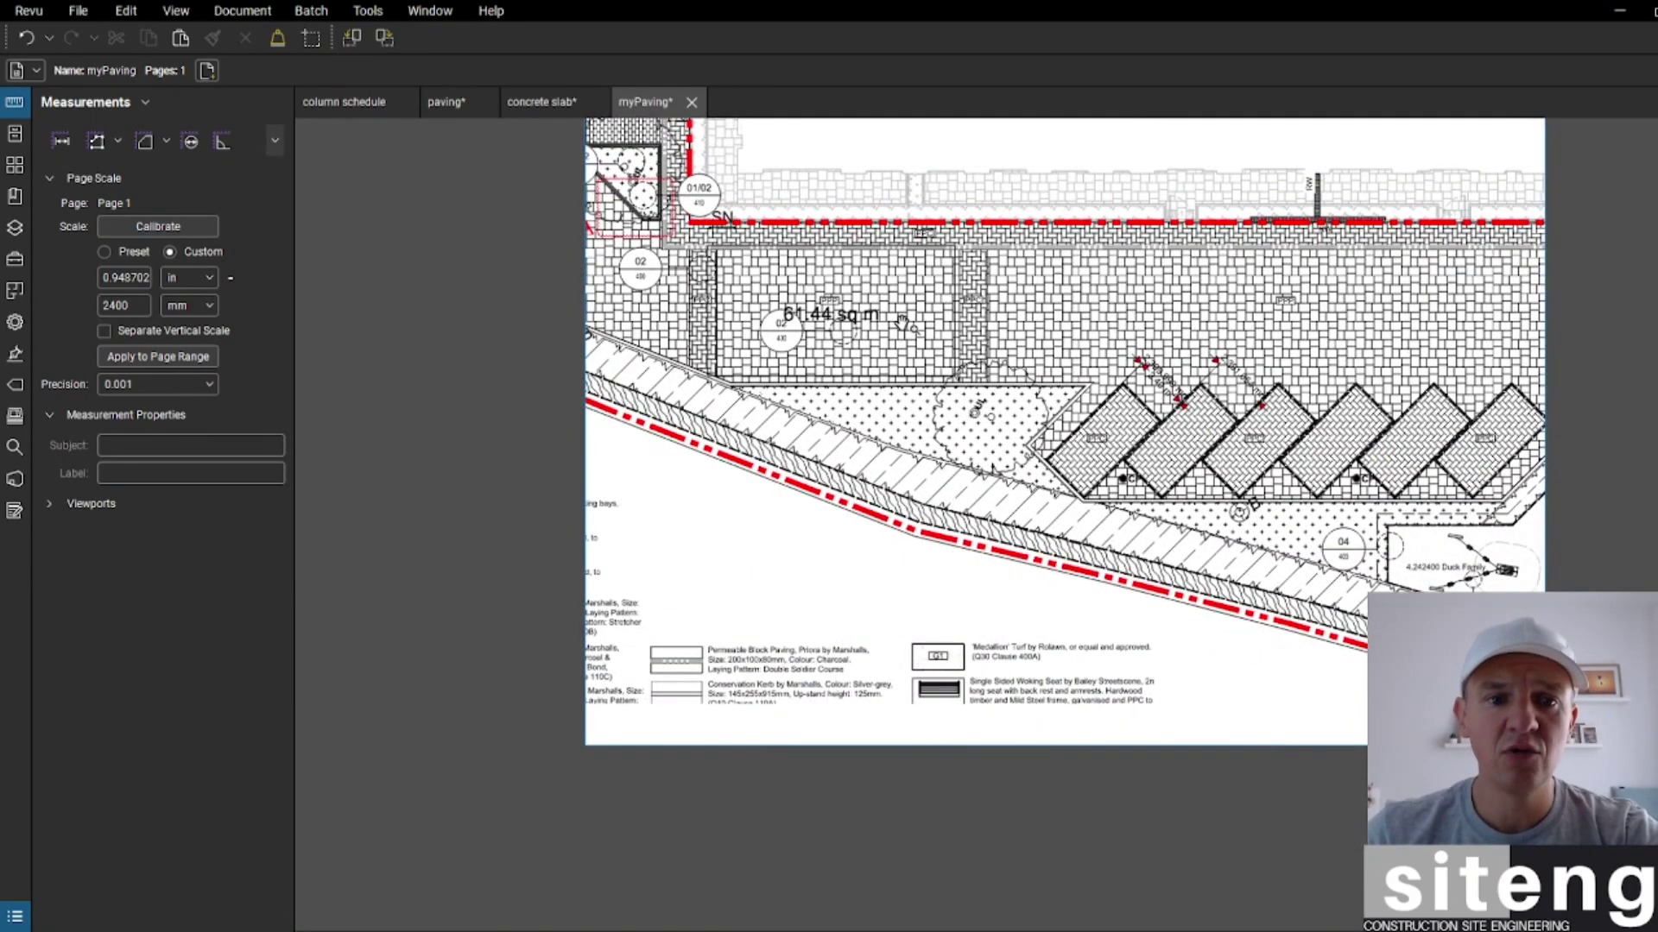
scroll(804, 296, up, 3)
Step: Outline the rectangular paving bed with an area measurement, closing it at 61.299 sq m
scroll(889, 402, up, 3)
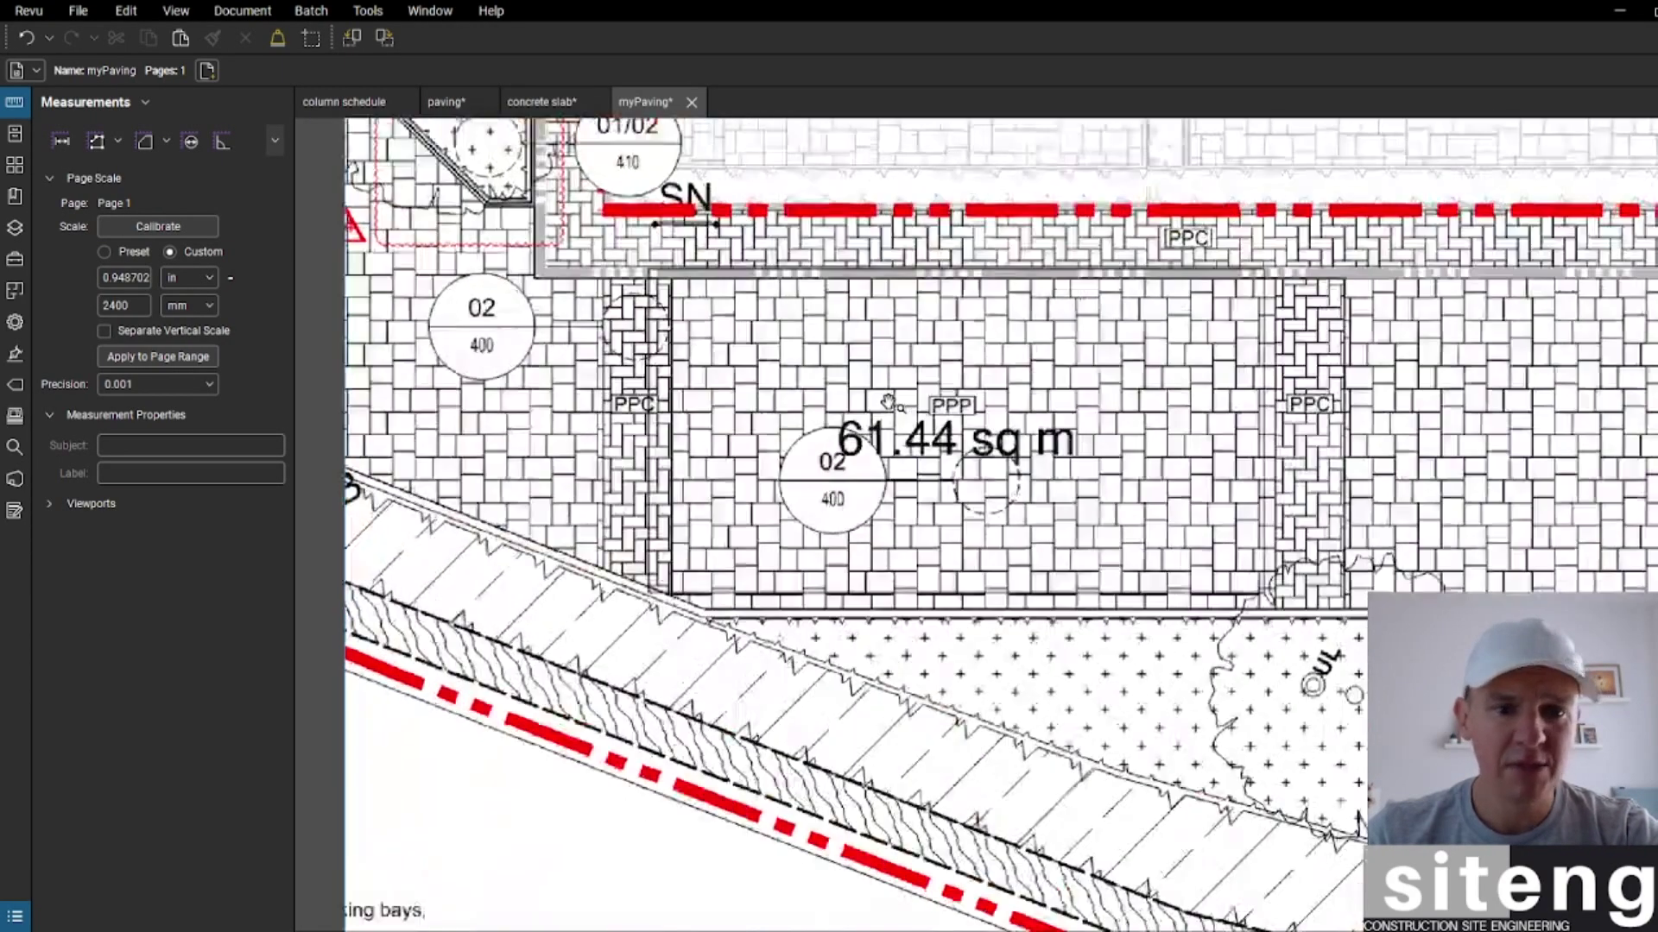
key(shift+alt+a)
scroll(541, 225, up, 3)
scroll(542, 225, up, 2)
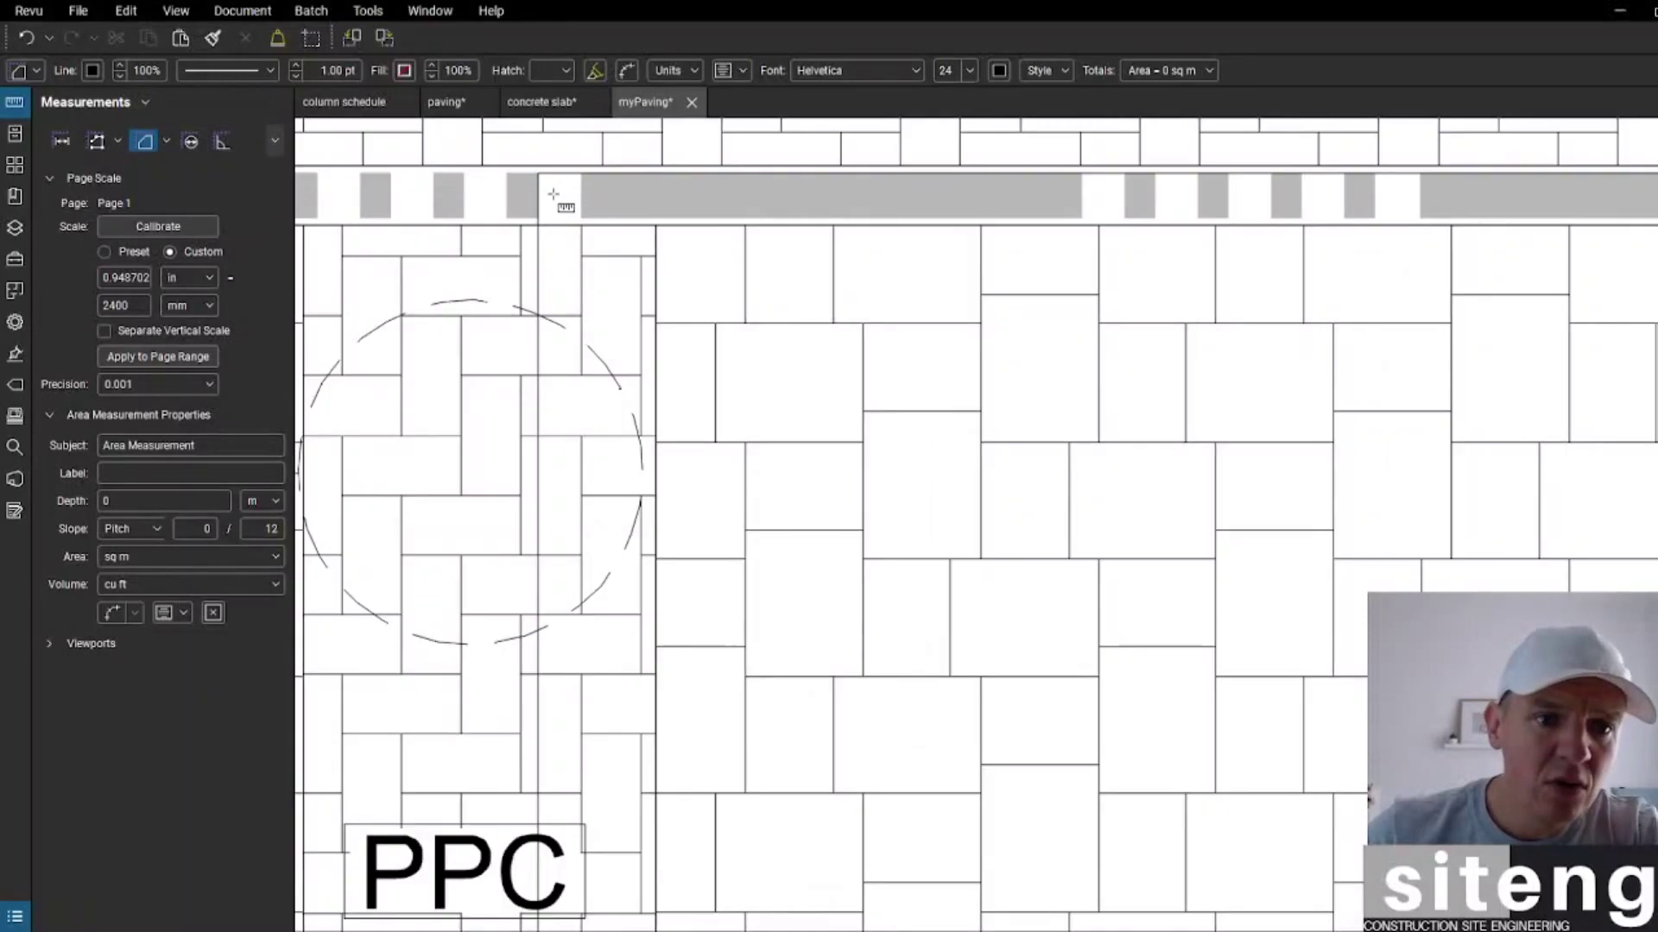
scroll(826, 309, up, 3)
scroll(777, 518, down, 3)
scroll(748, 670, up, 3)
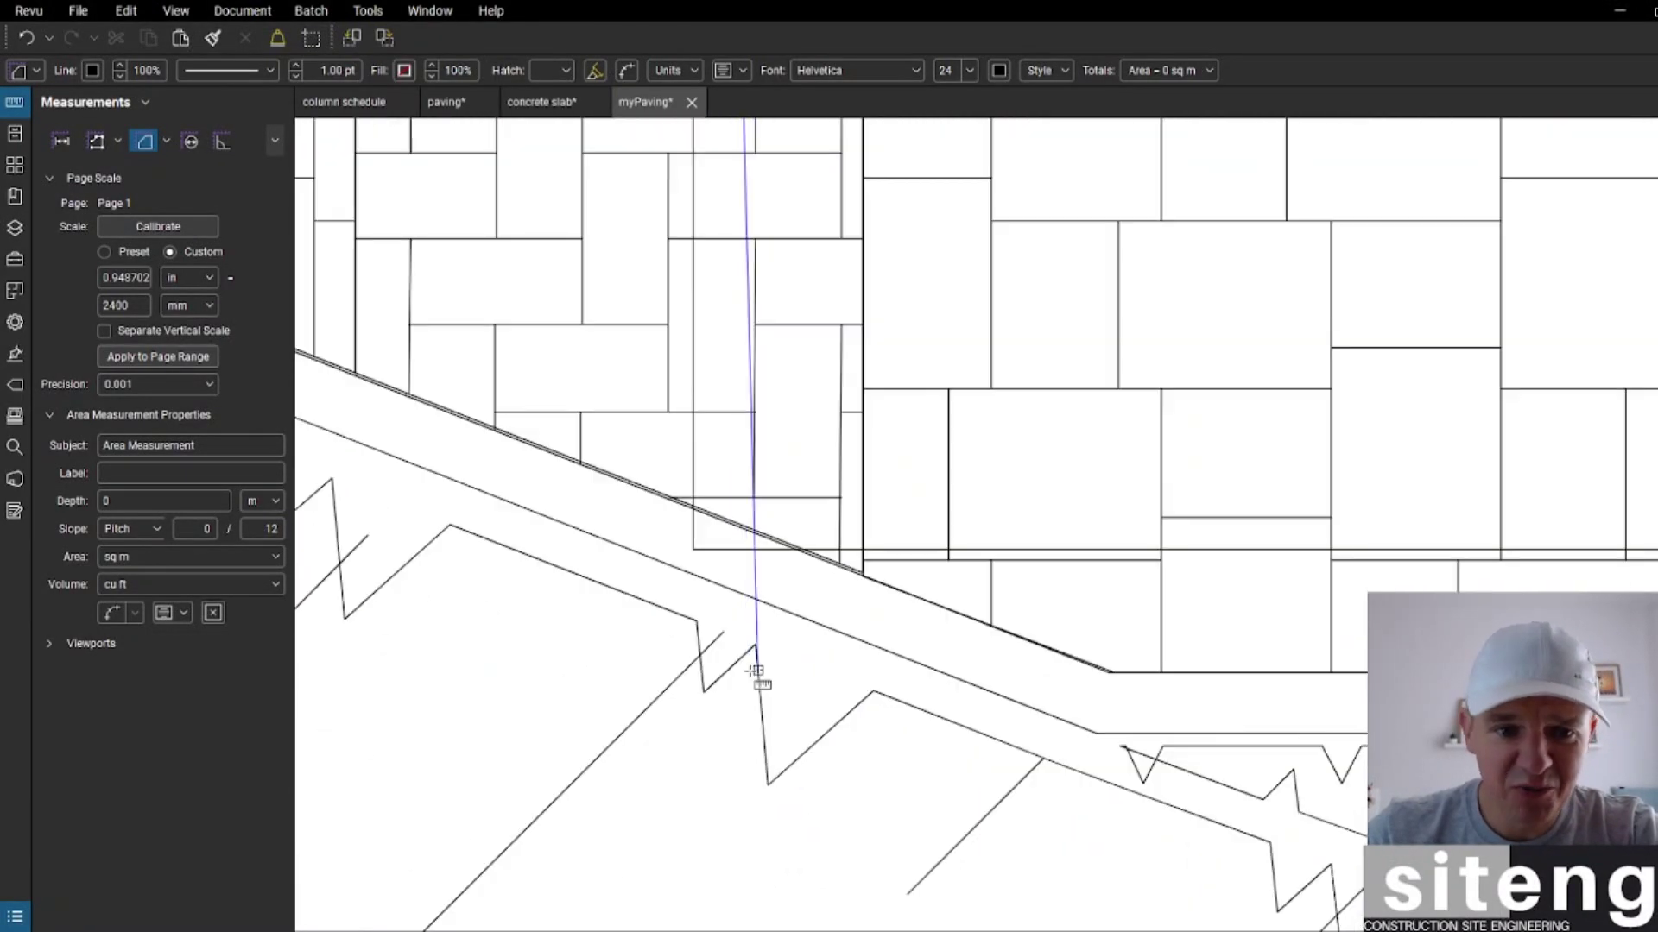
click(693, 550)
scroll(1206, 569, down, 5)
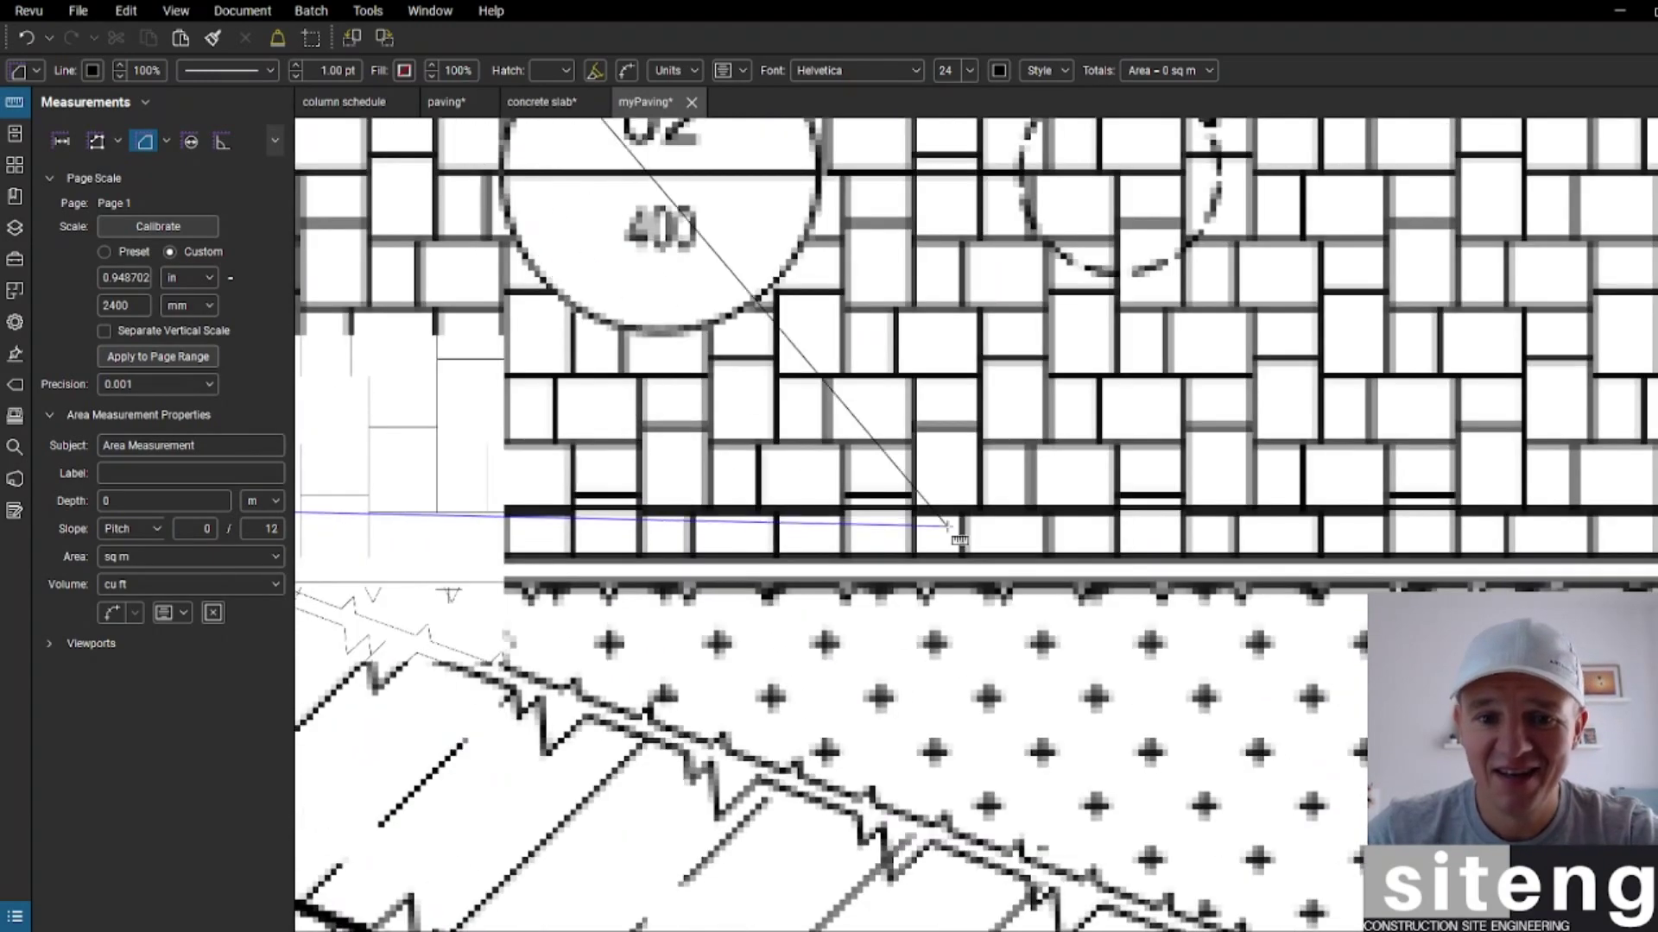
scroll(1295, 561, down, 3)
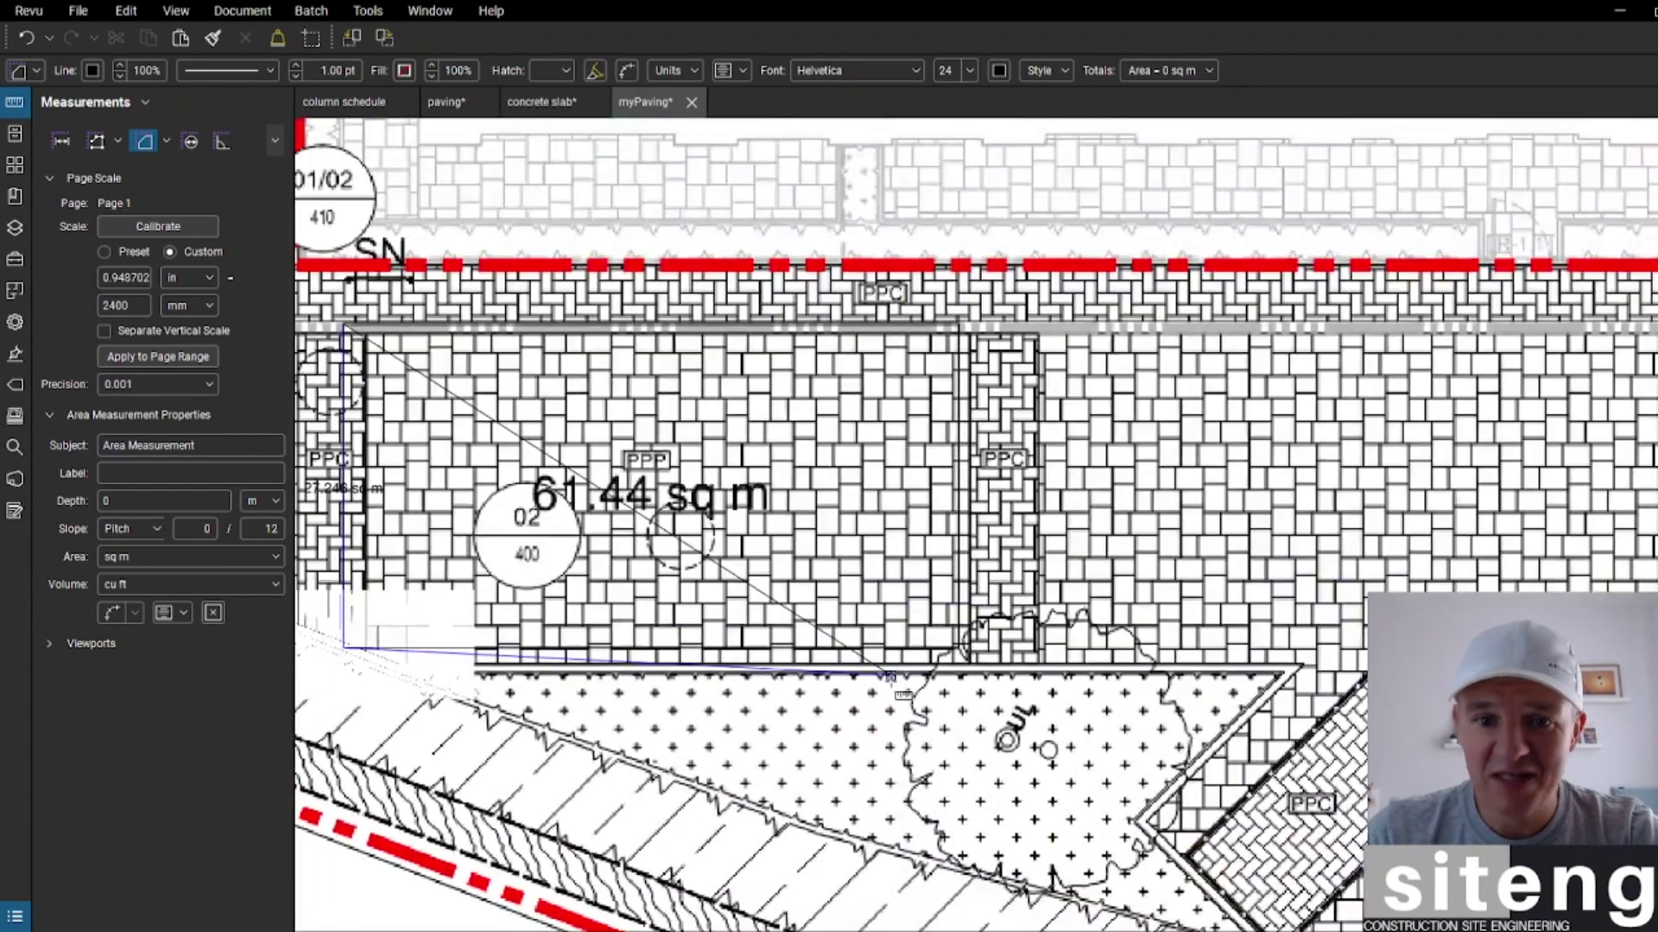
scroll(984, 674, up, 5)
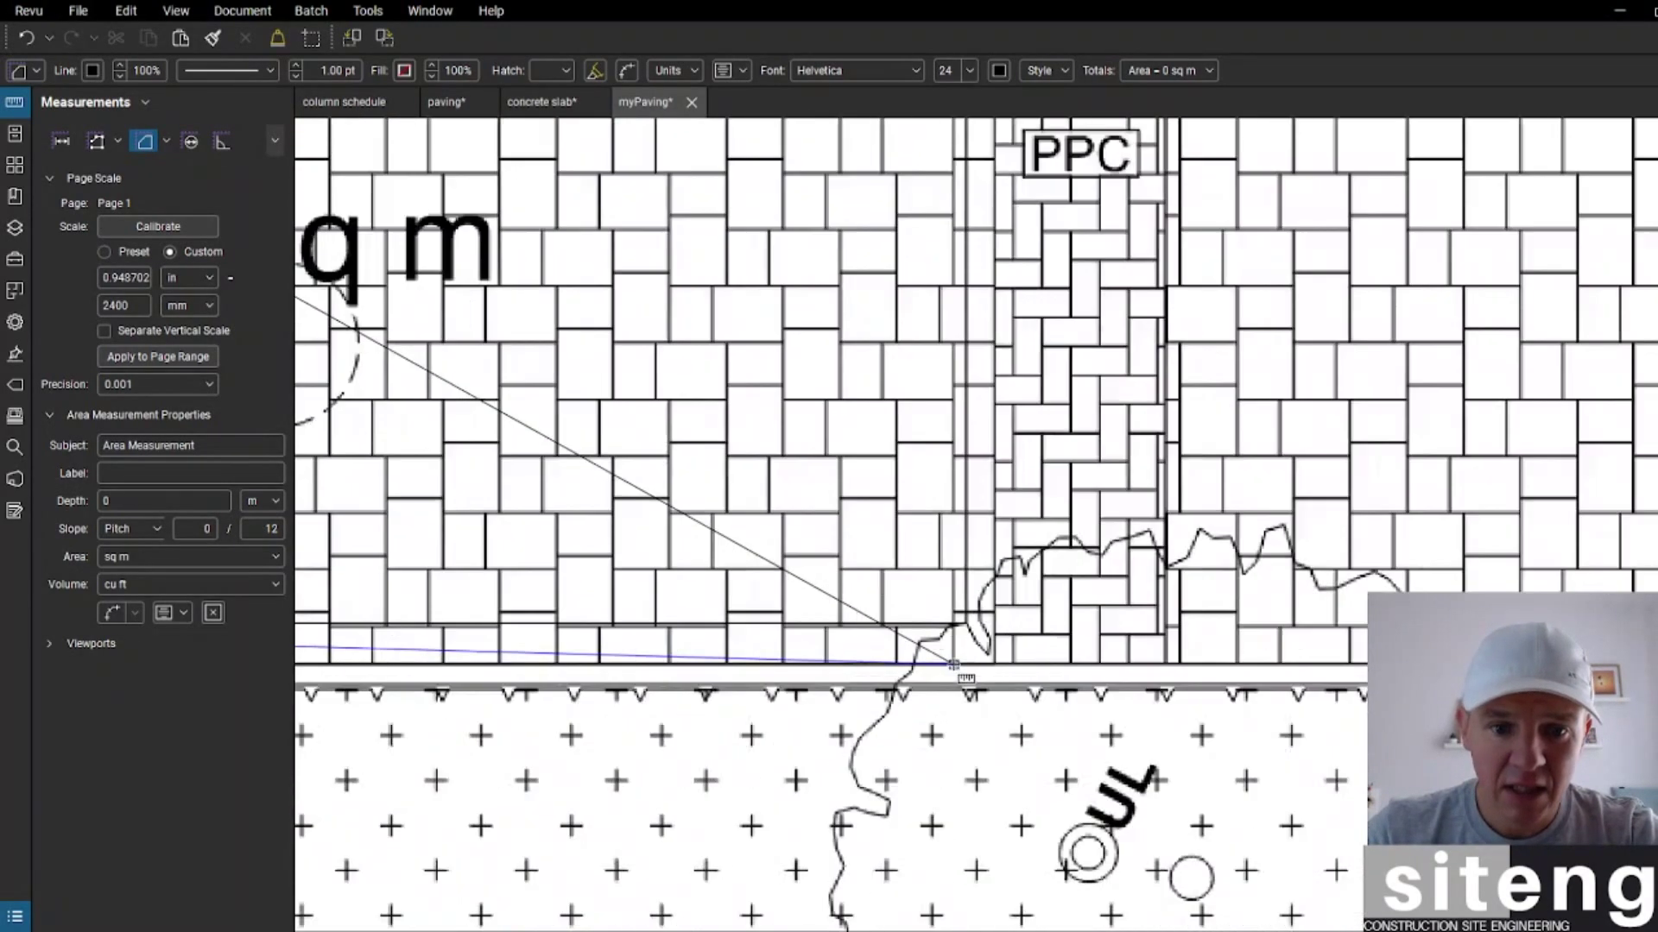
scroll(985, 587, up, 3)
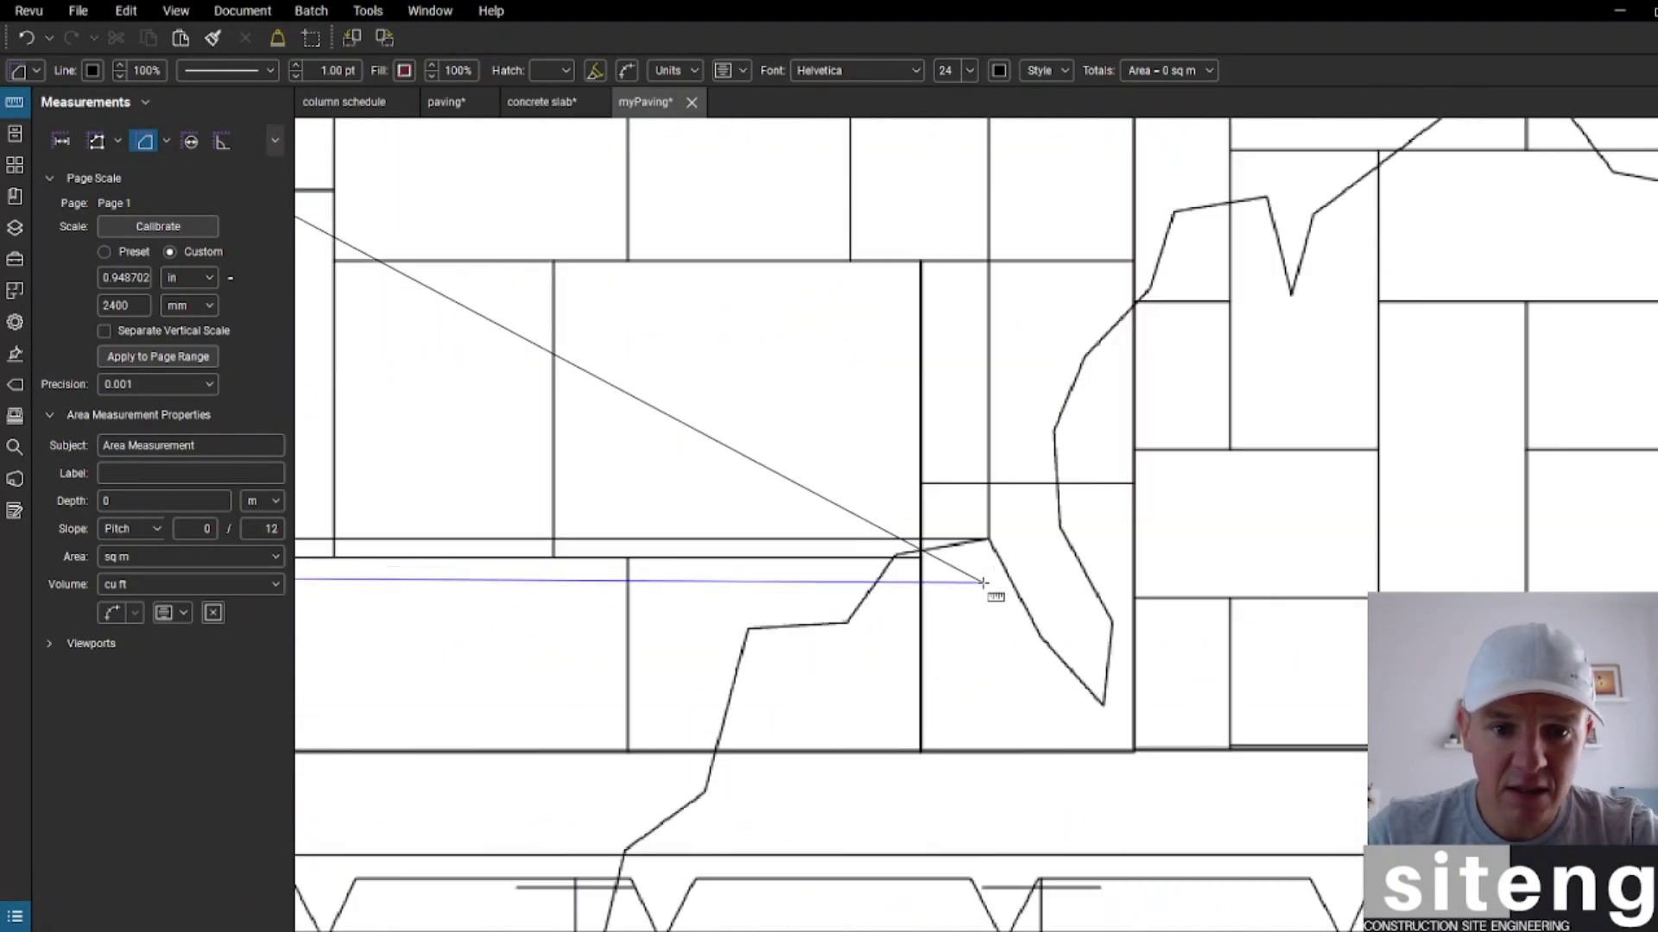
scroll(989, 539, down, 3)
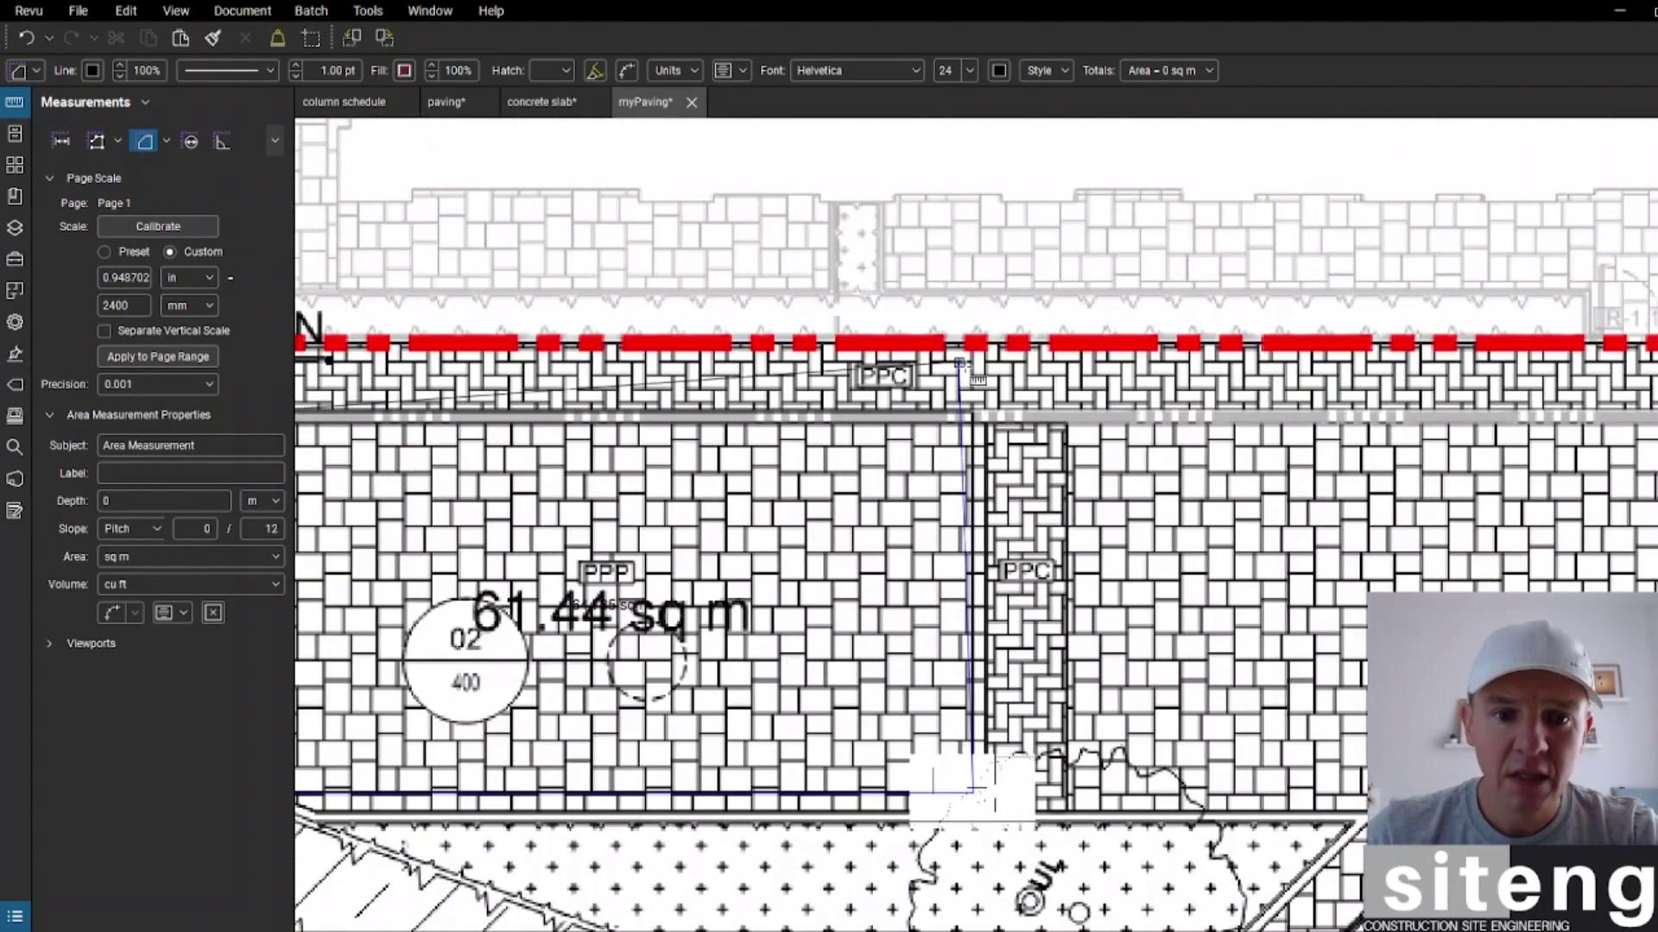
scroll(982, 441, up, 4)
scroll(982, 440, up, 3)
click(982, 441)
scroll(987, 555, down, 4)
scroll(782, 687, down, 4)
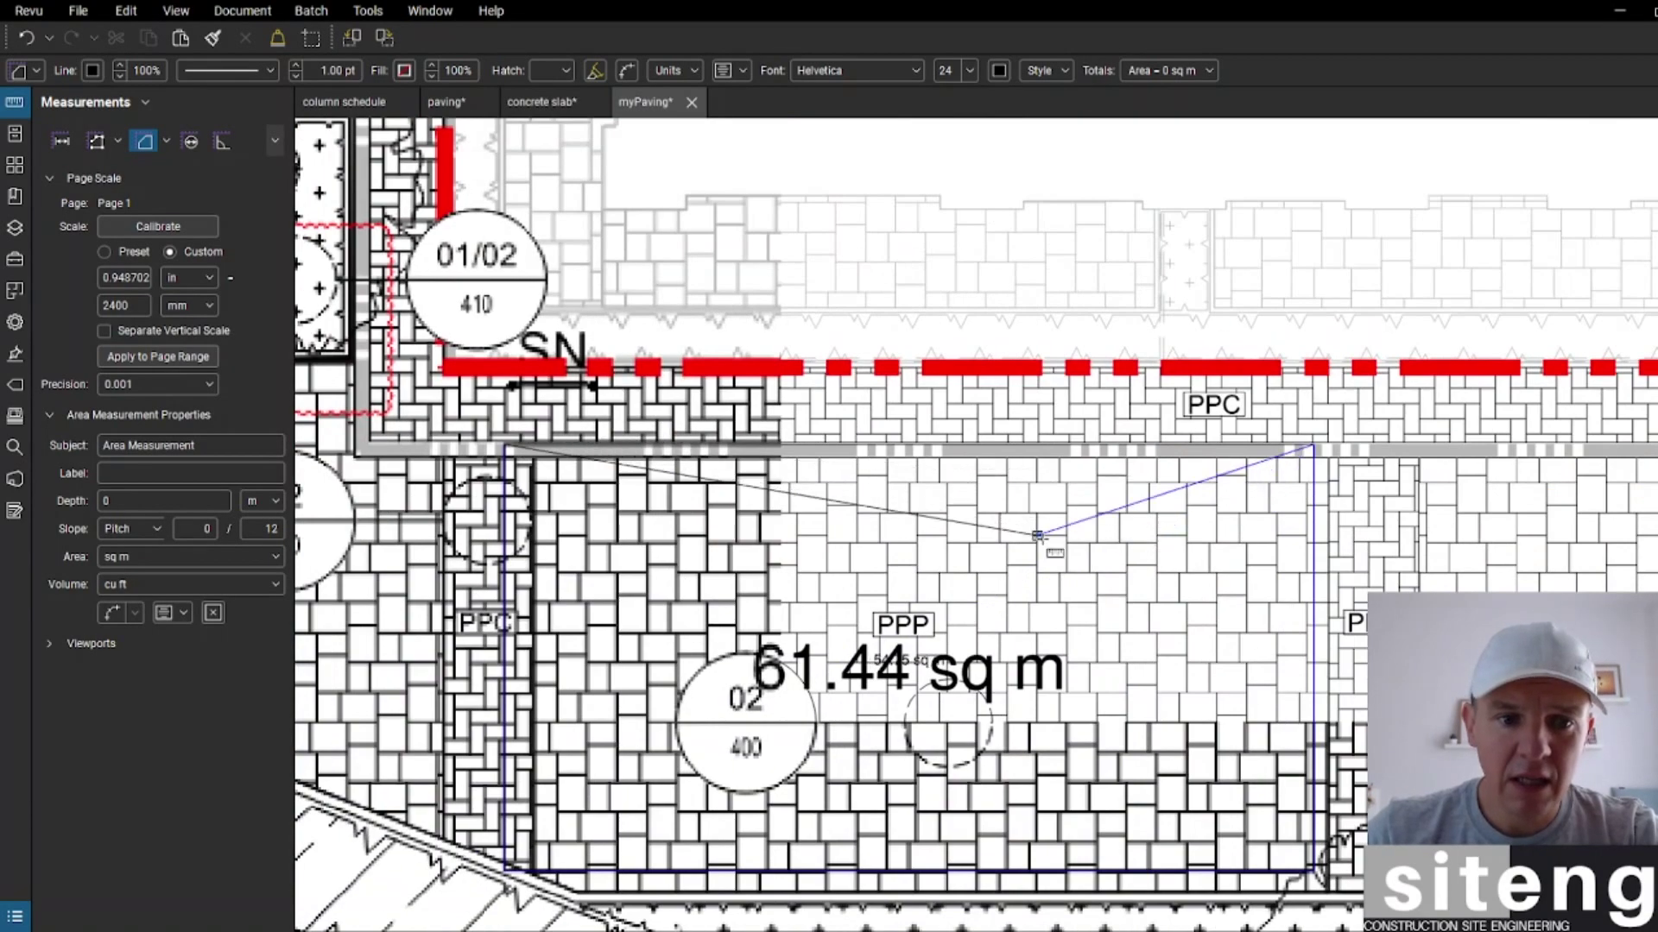
scroll(1042, 539, up, 1)
key(Return)
scroll(1027, 544, down, 1)
scroll(934, 563, up, 1)
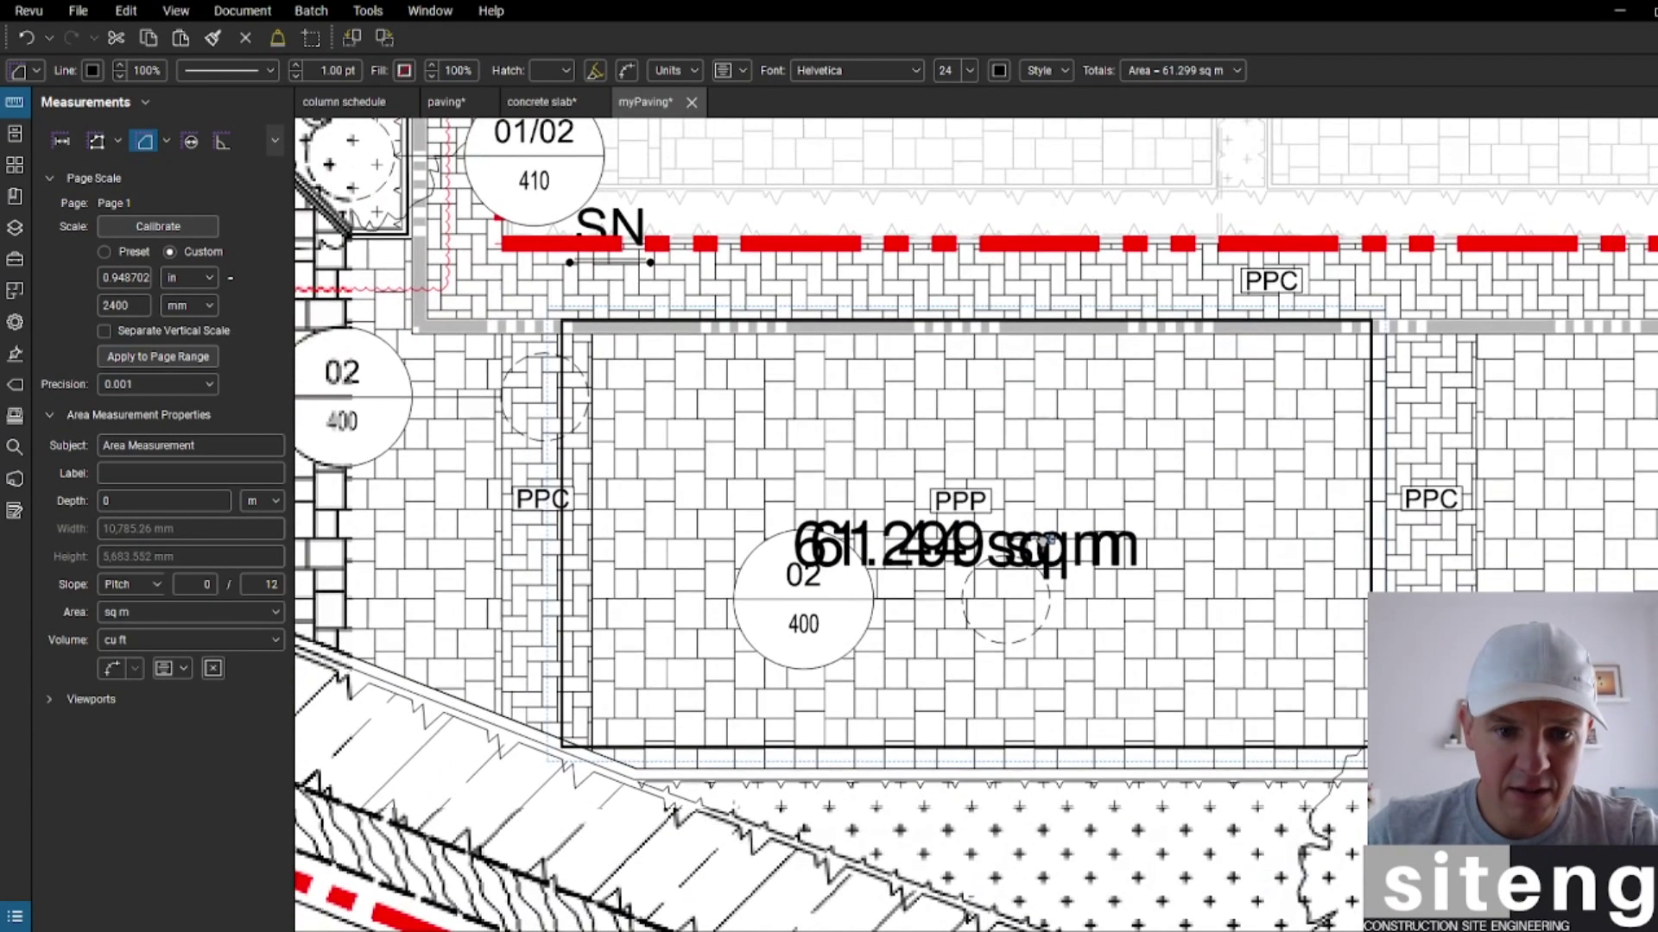
key(Escape)
Step: Select the new 61.299 sq m area measurement to check it, then deselect it
click(926, 595)
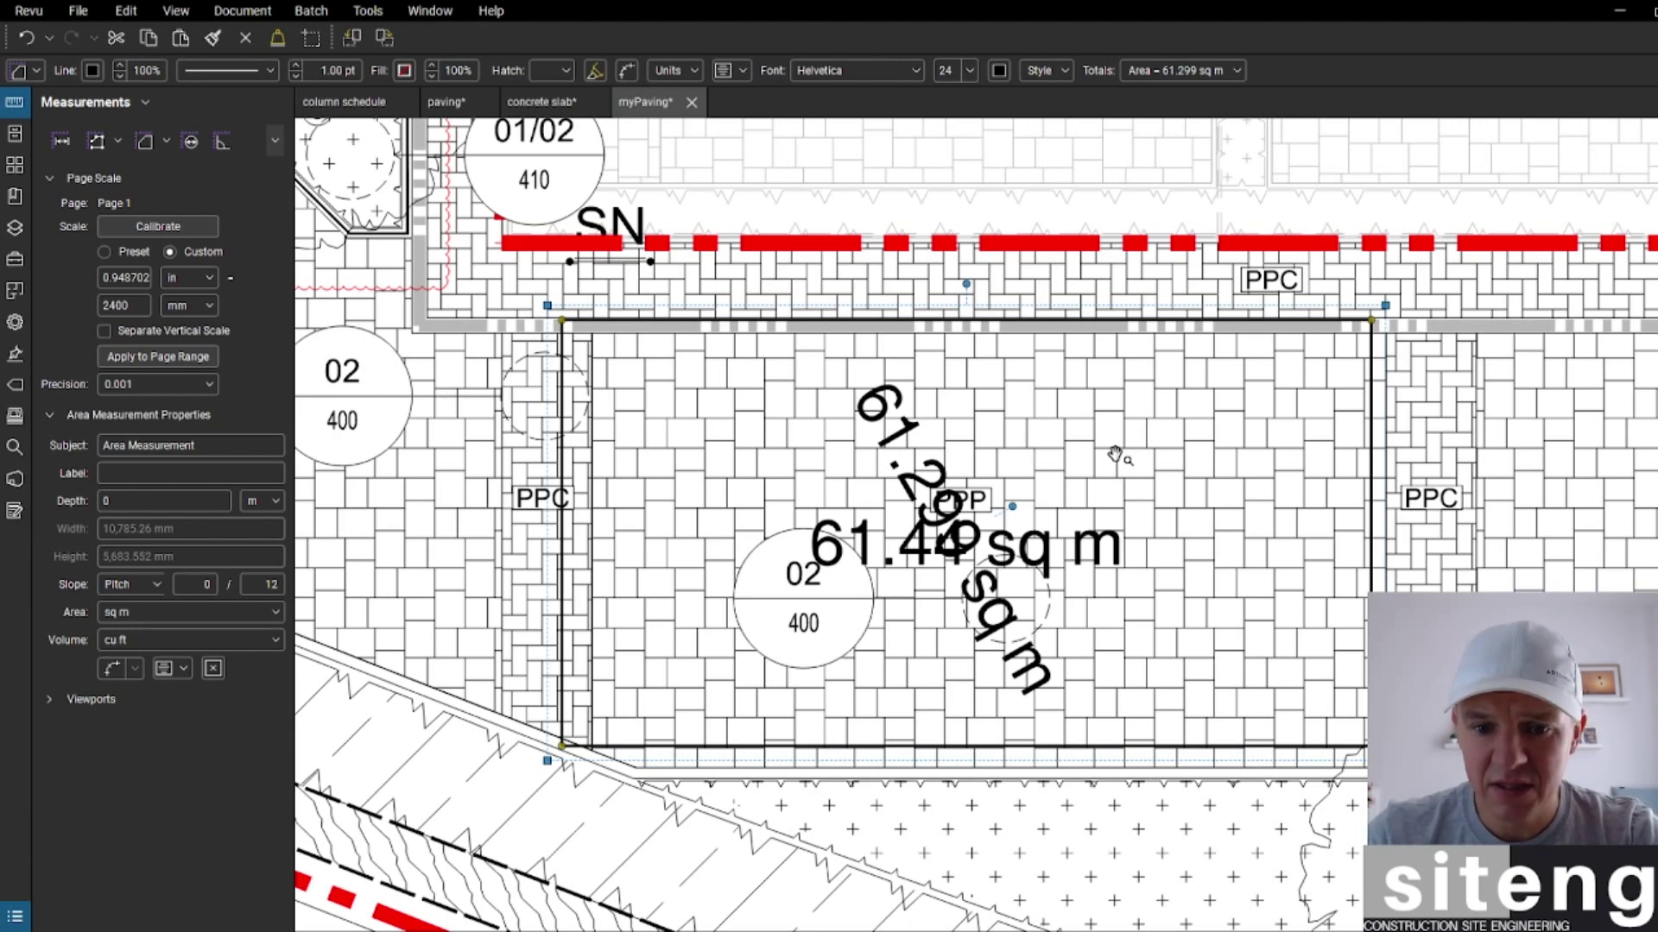
scroll(1368, 742, up, 5)
scroll(1341, 707, down, 10)
scroll(1329, 659, up, 6)
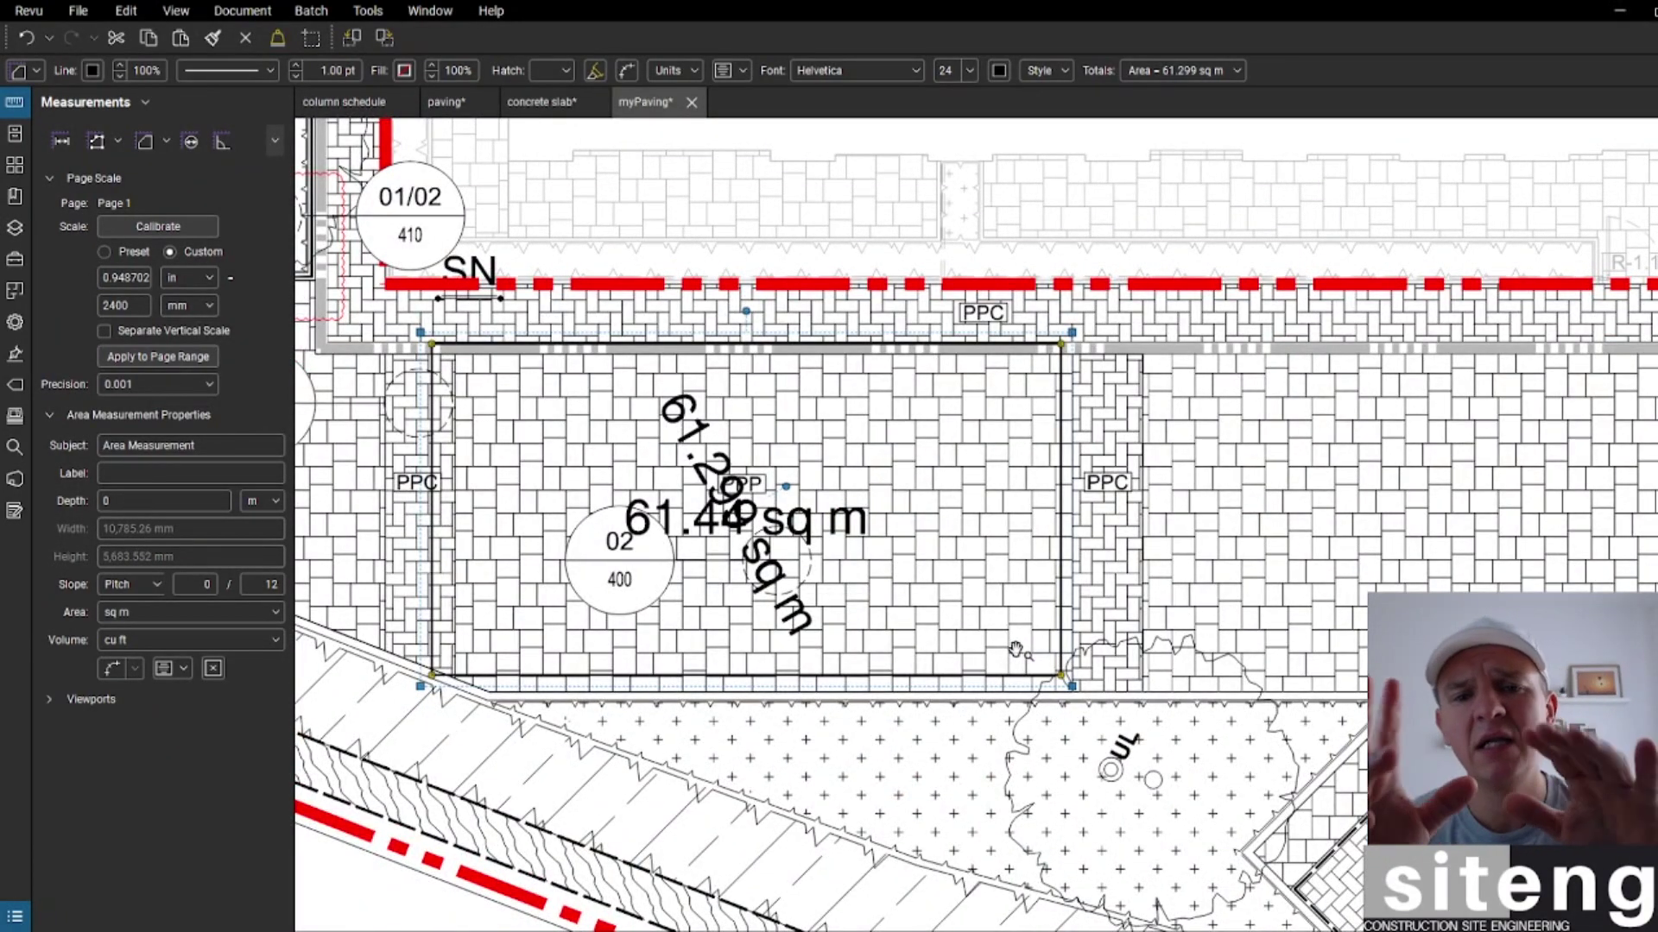
click(1112, 682)
scroll(1112, 682, down, 3)
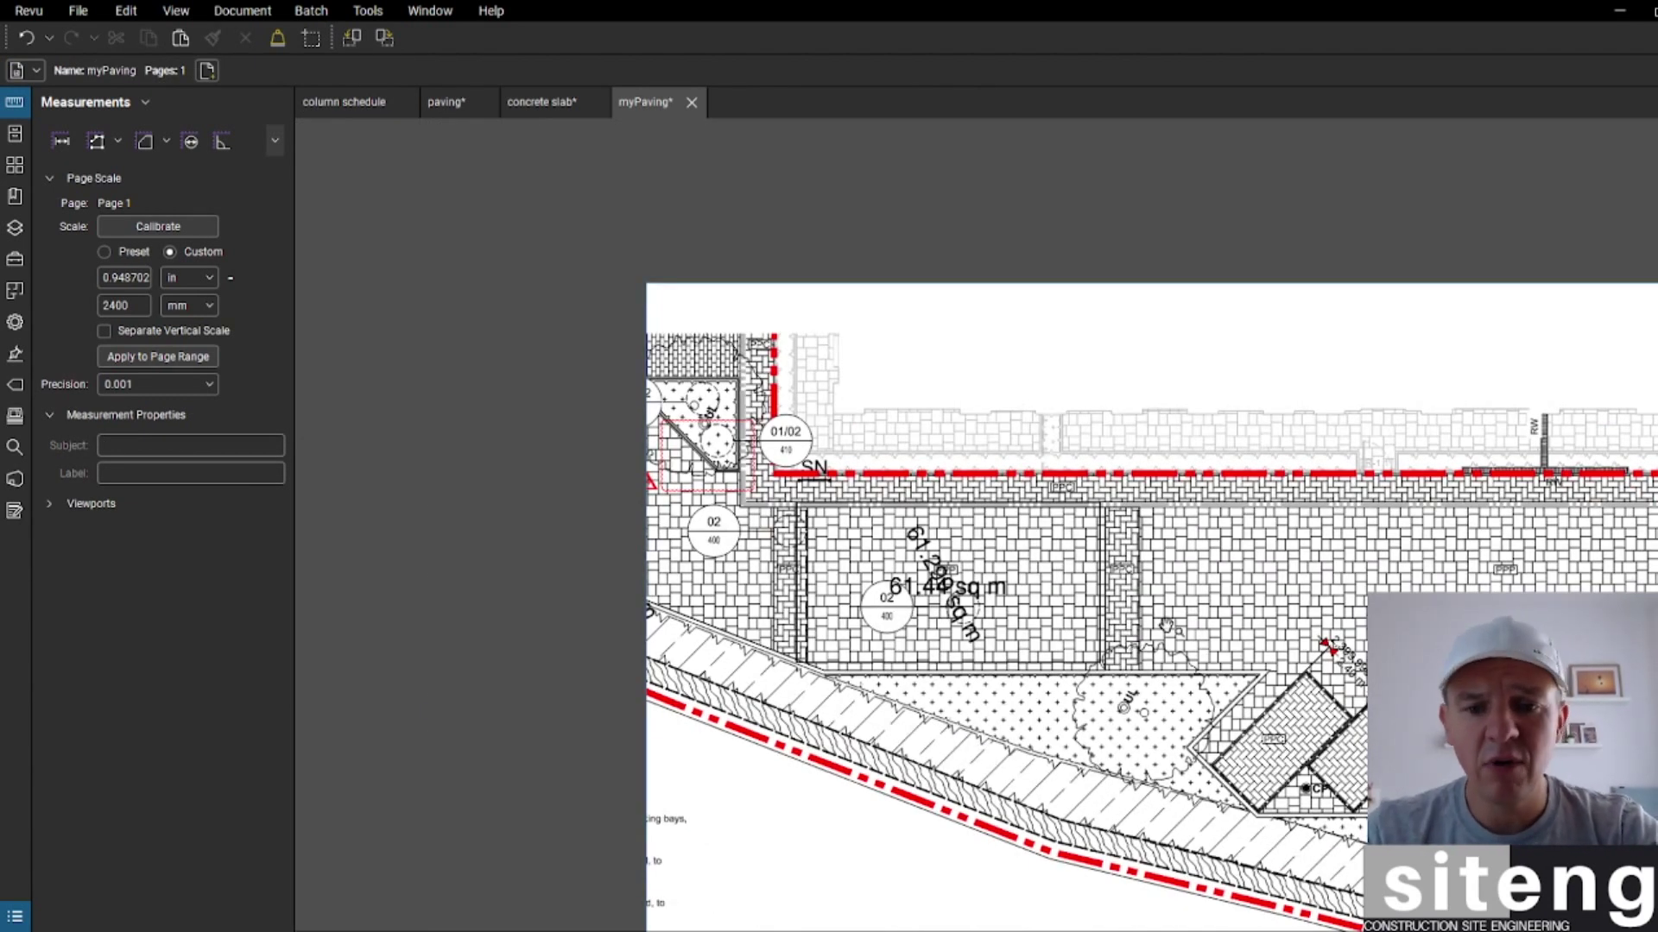
scroll(1165, 625, down, 2)
scroll(1165, 625, up, 5)
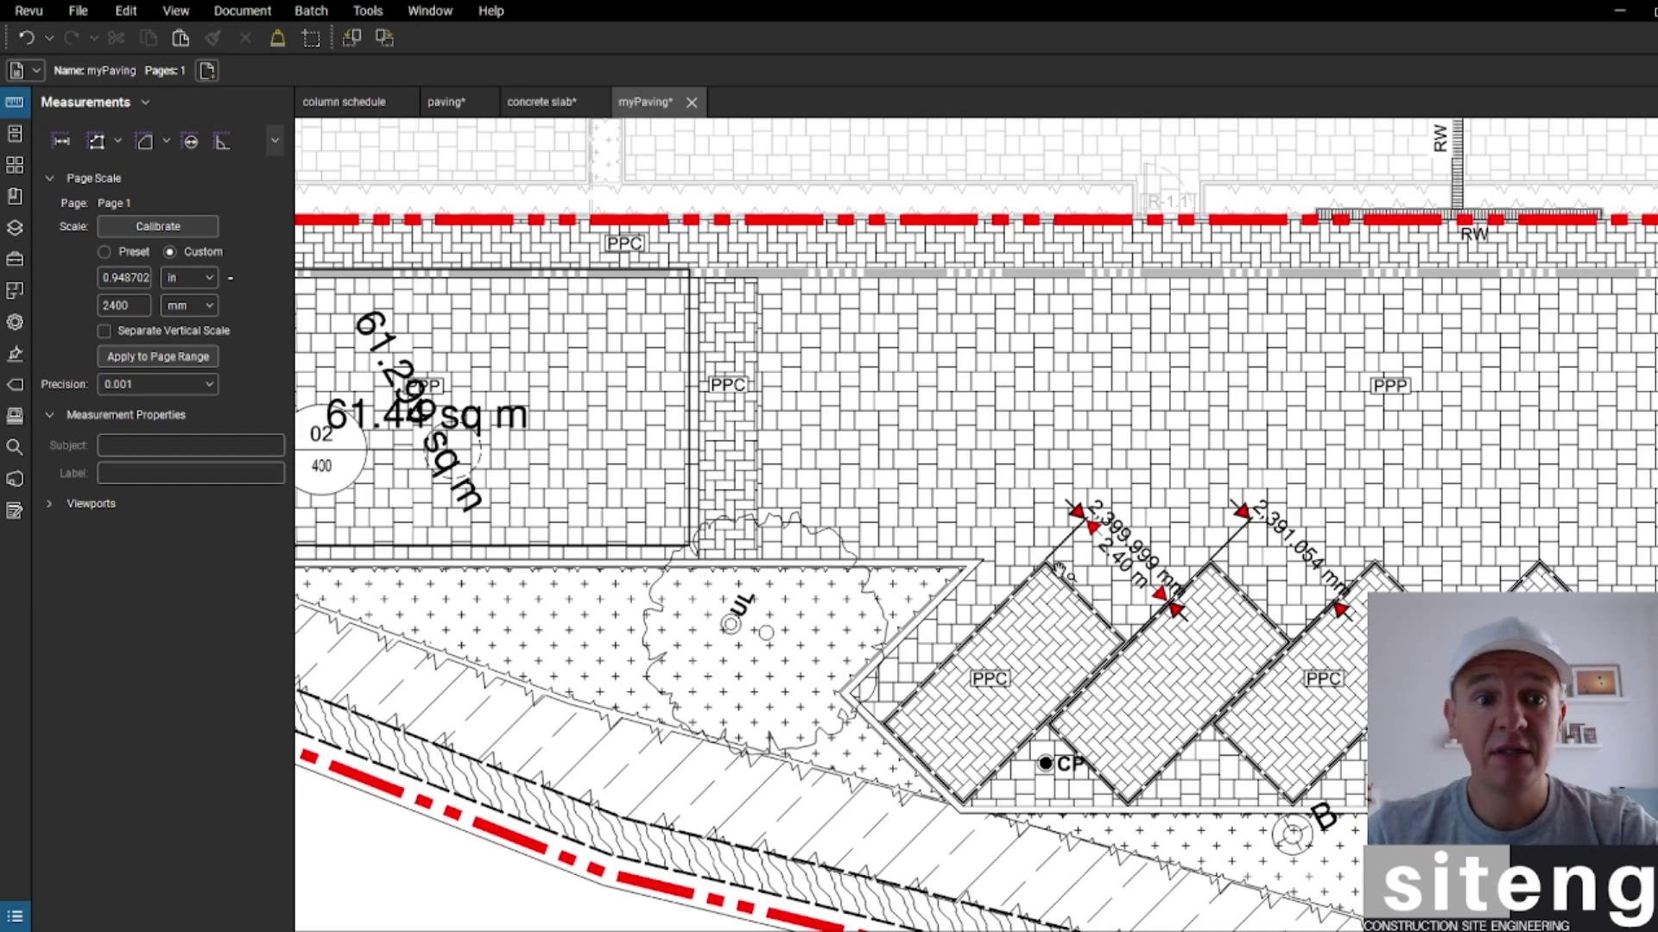
scroll(1058, 569, down, 4)
scroll(965, 583, up, 3)
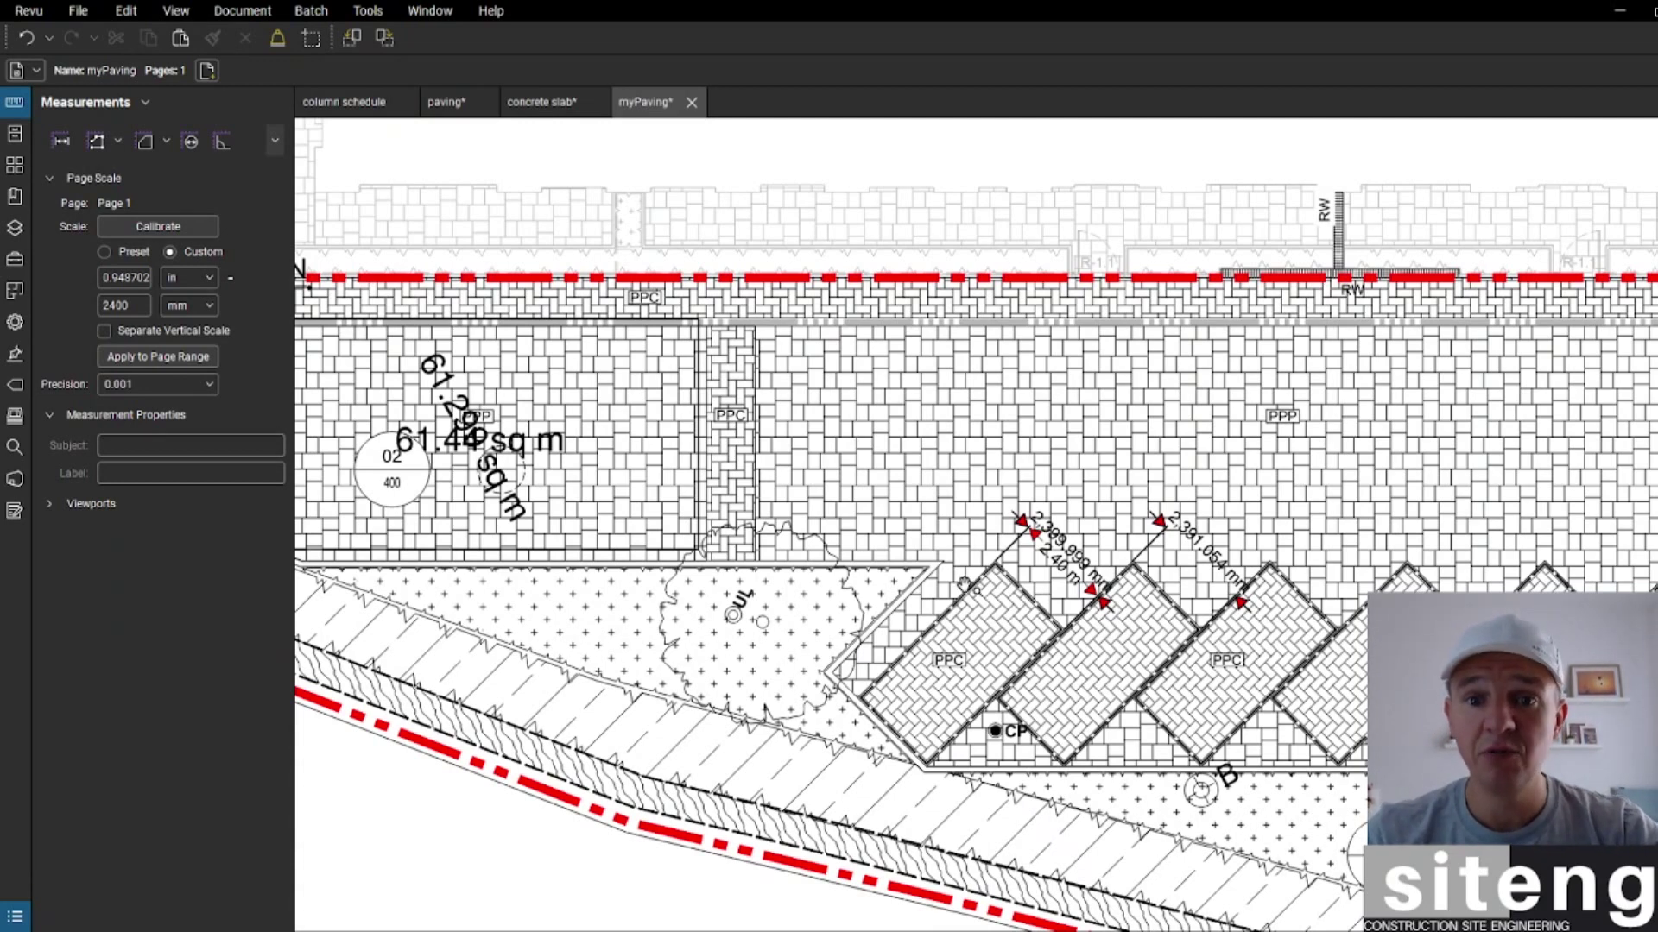
scroll(967, 578, down, 2)
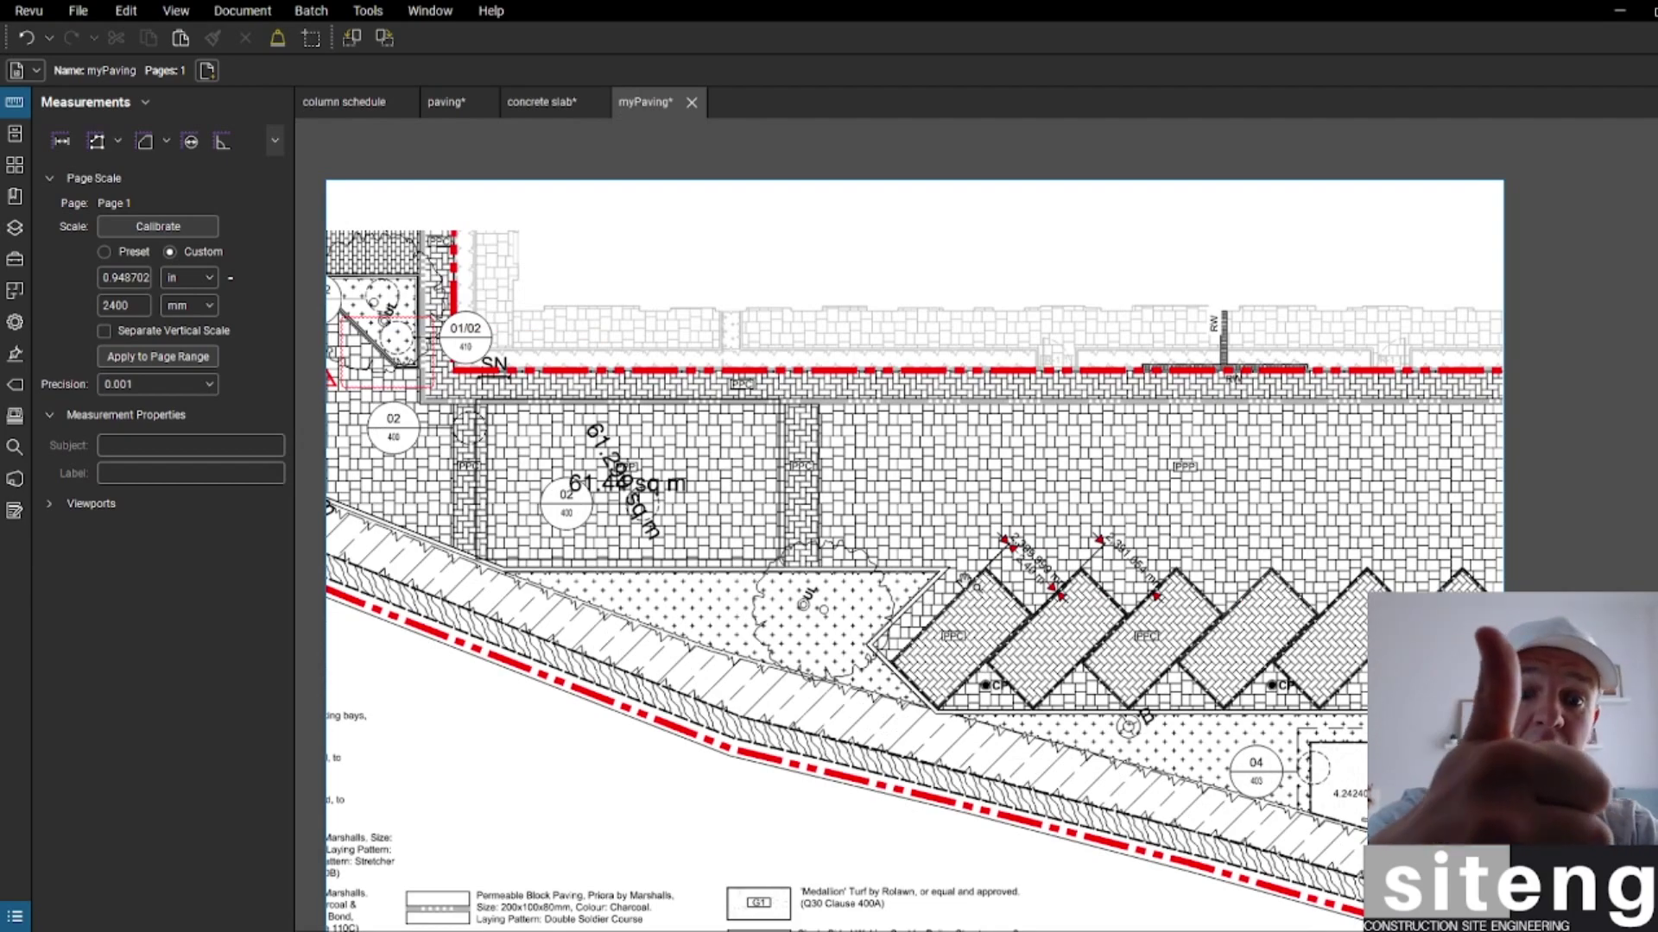
scroll(965, 577, down, 3)
scroll(1007, 512, up, 5)
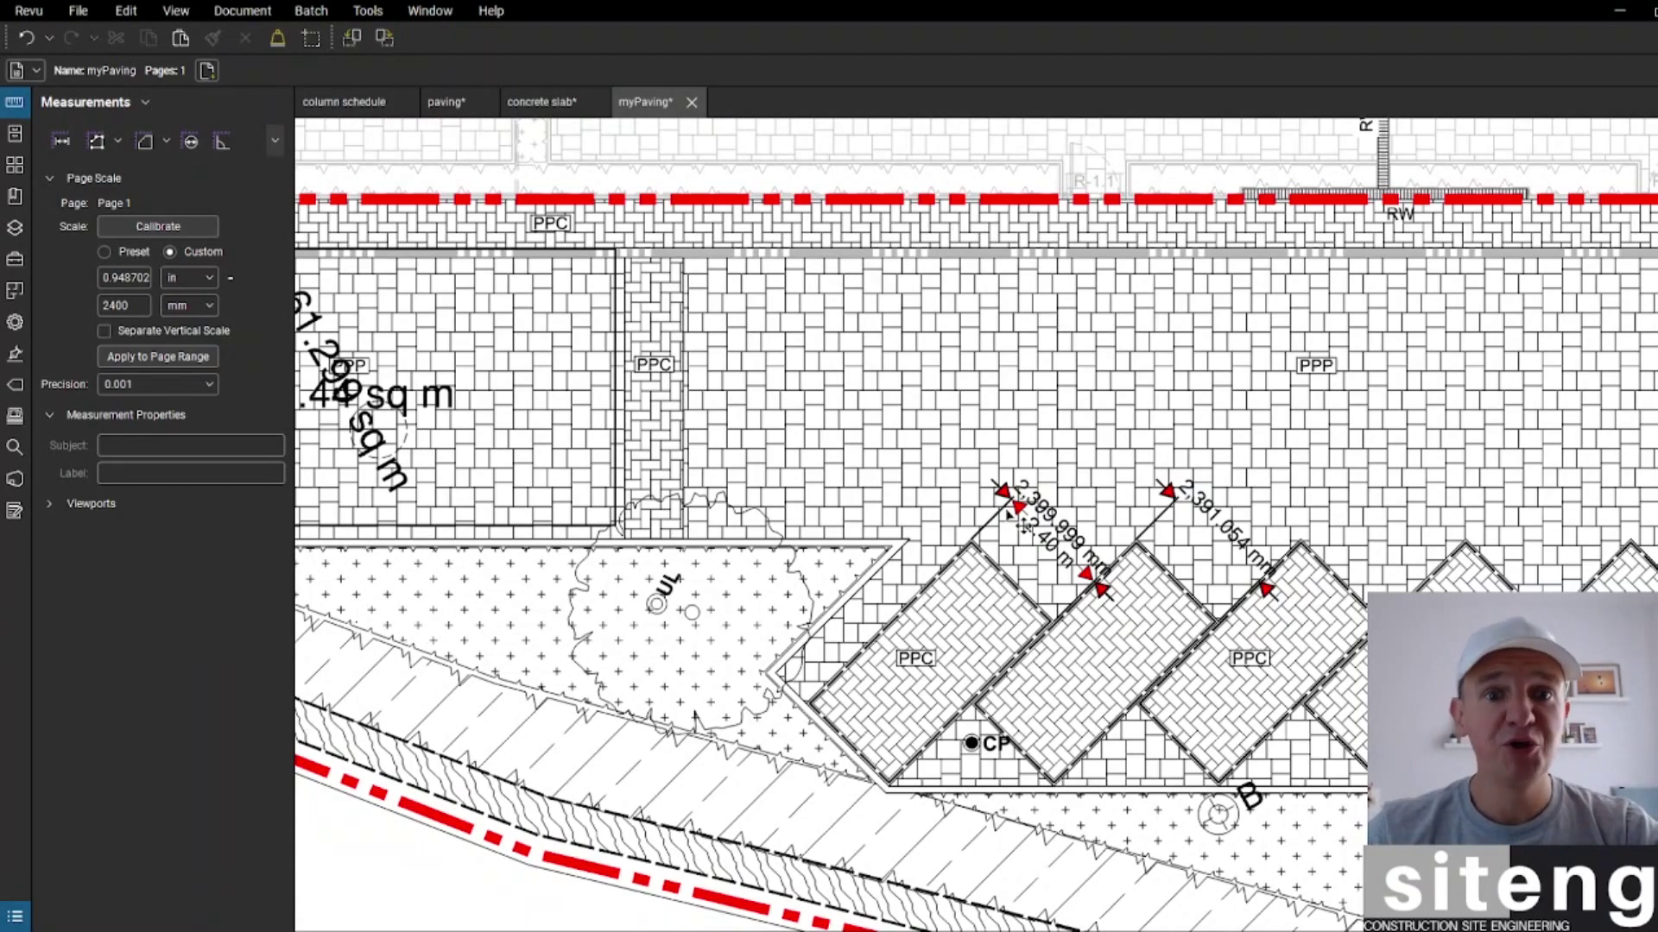
scroll(1011, 511, down, 5)
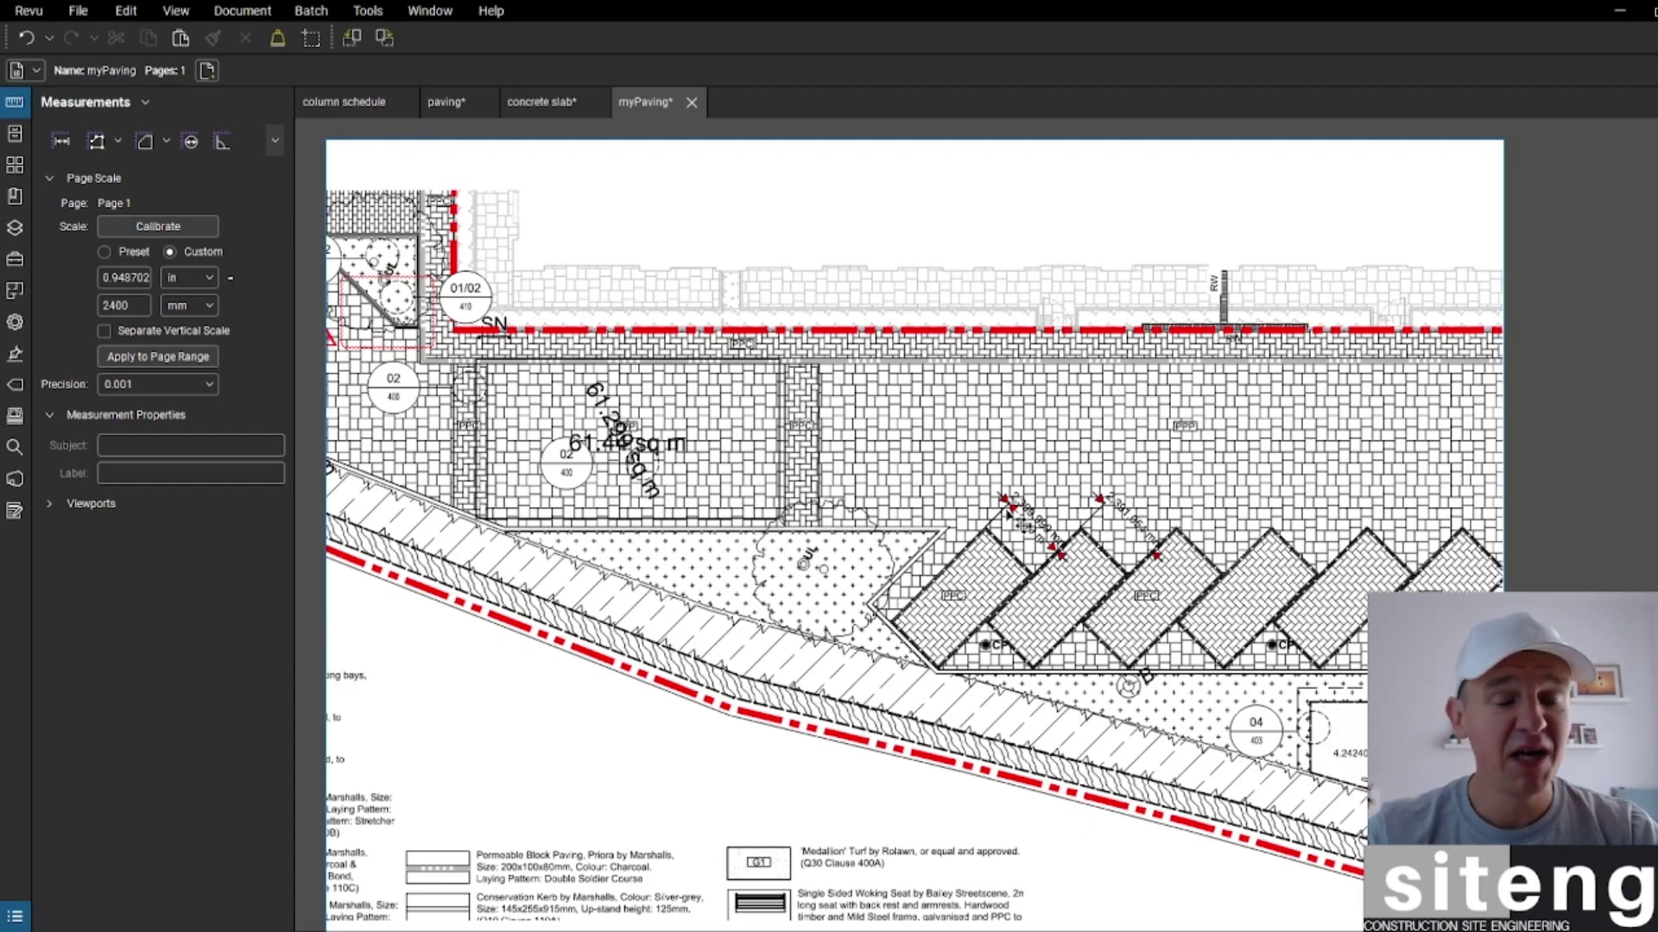
scroll(1010, 489, down, 3)
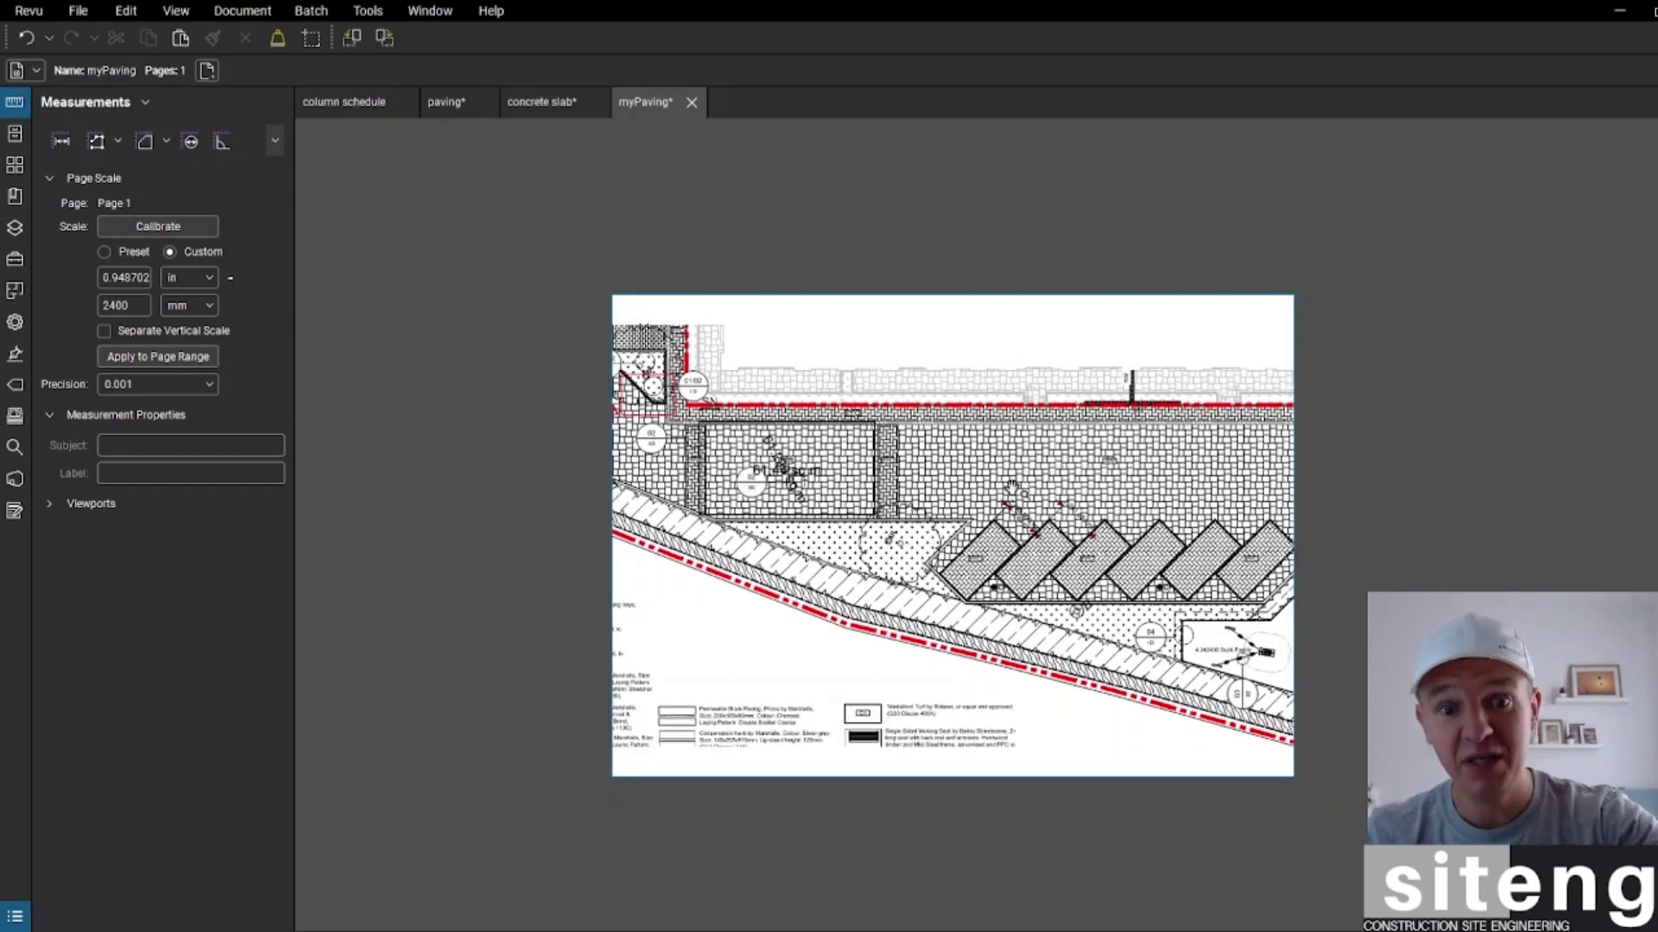
scroll(1010, 489, up, 5)
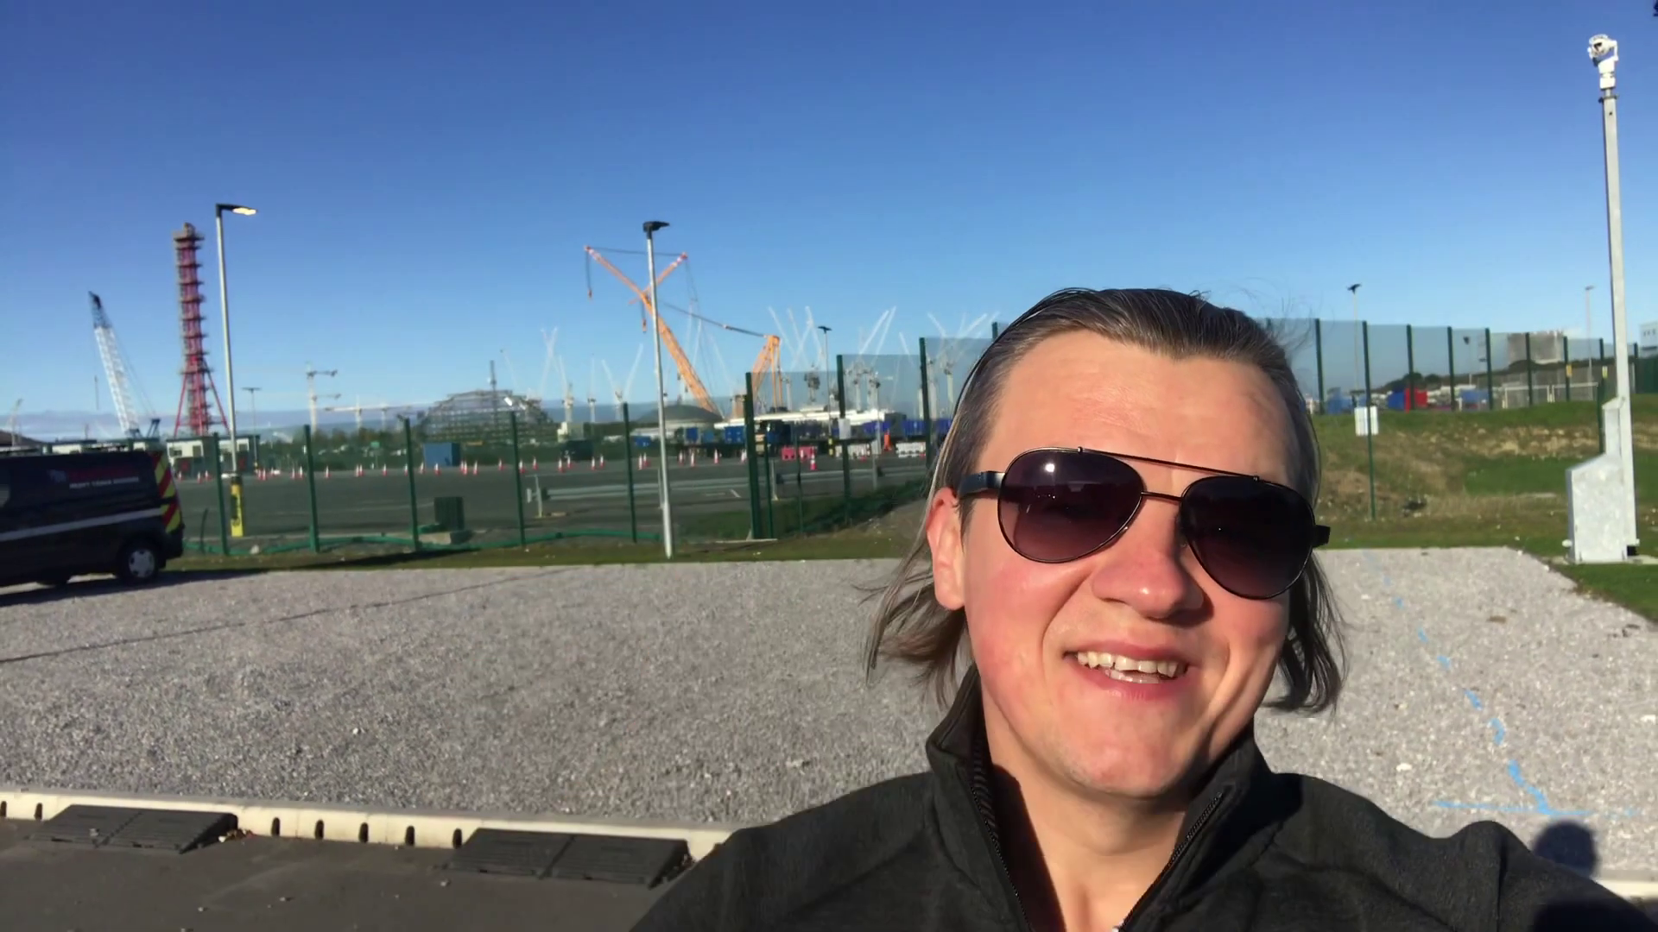